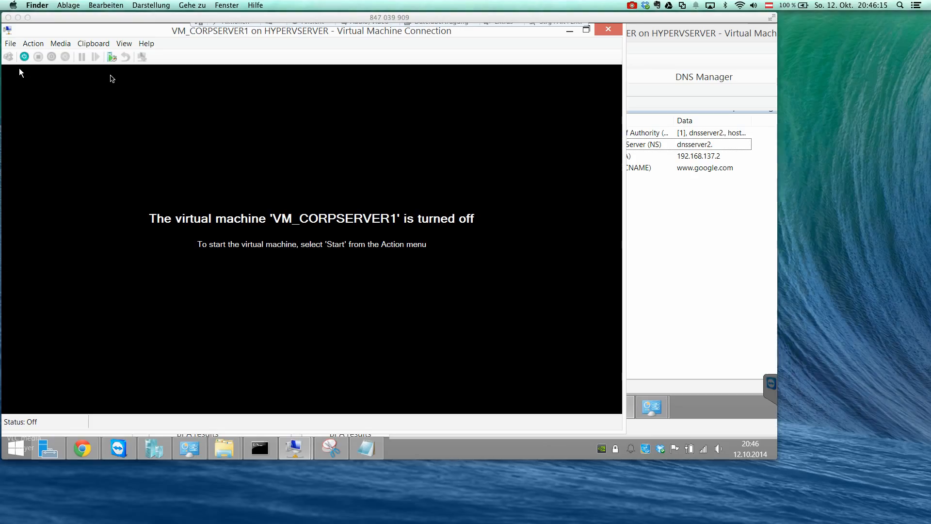
click(19, 72)
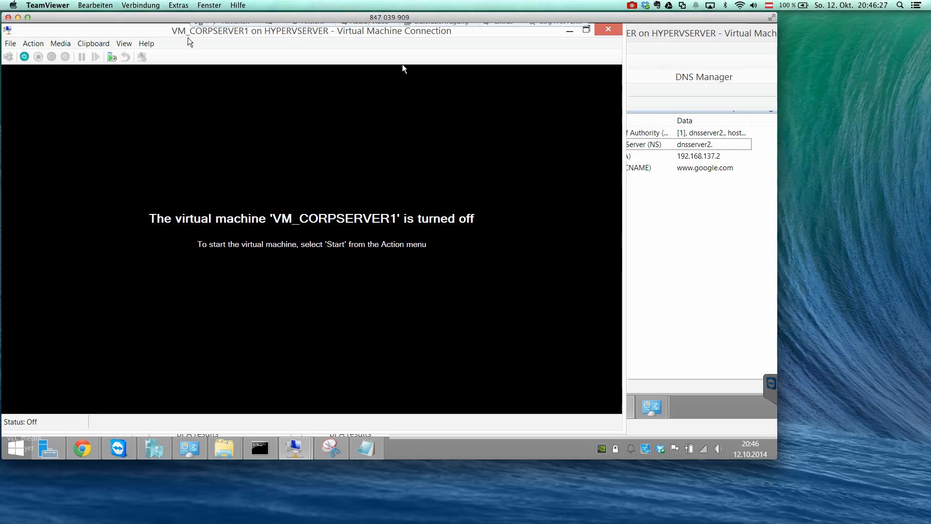
click(625, 91)
click(278, 39)
click(11, 43)
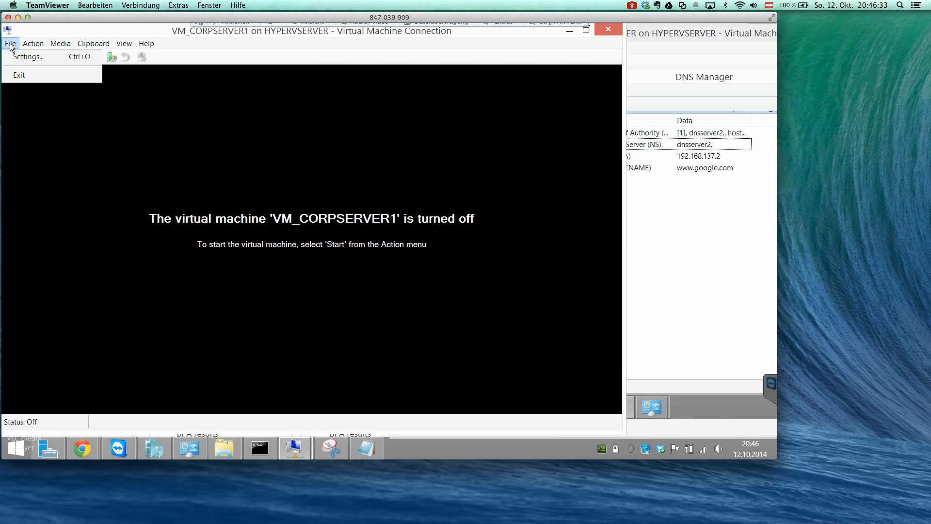
click(19, 56)
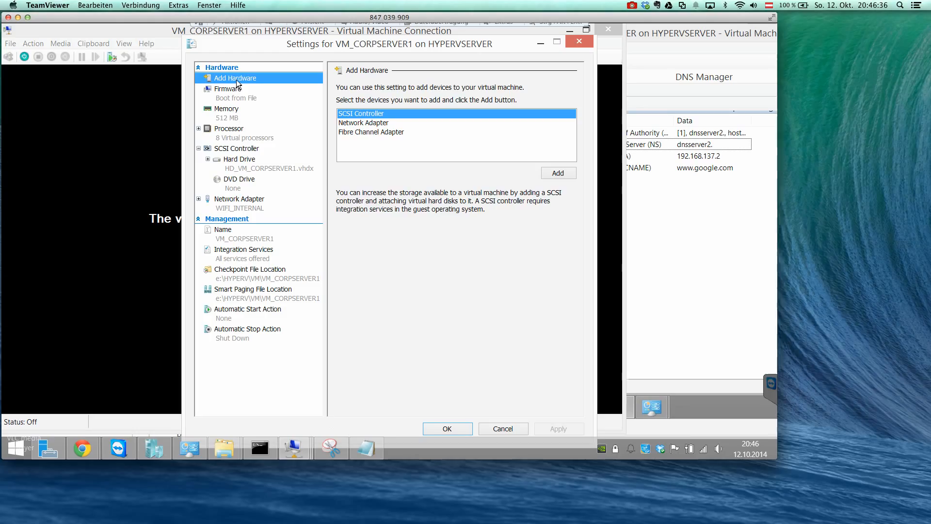
click(359, 124)
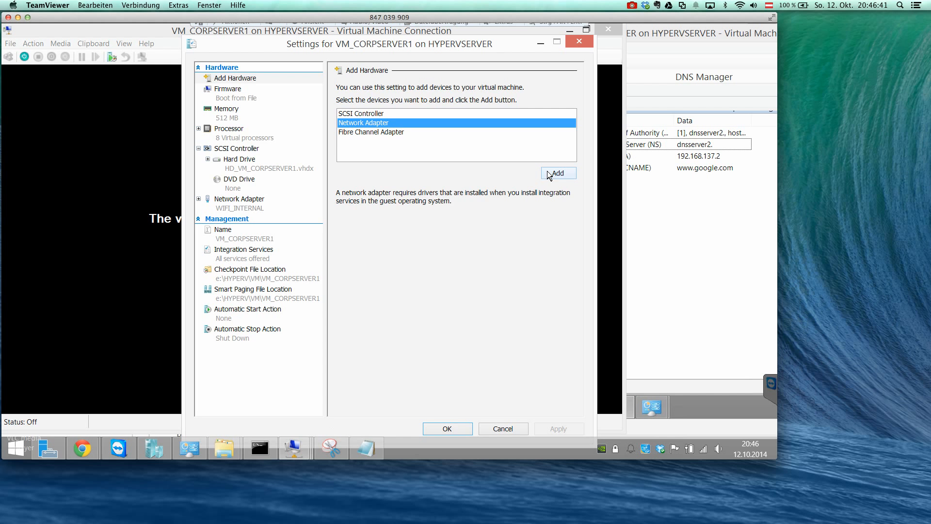
click(493, 428)
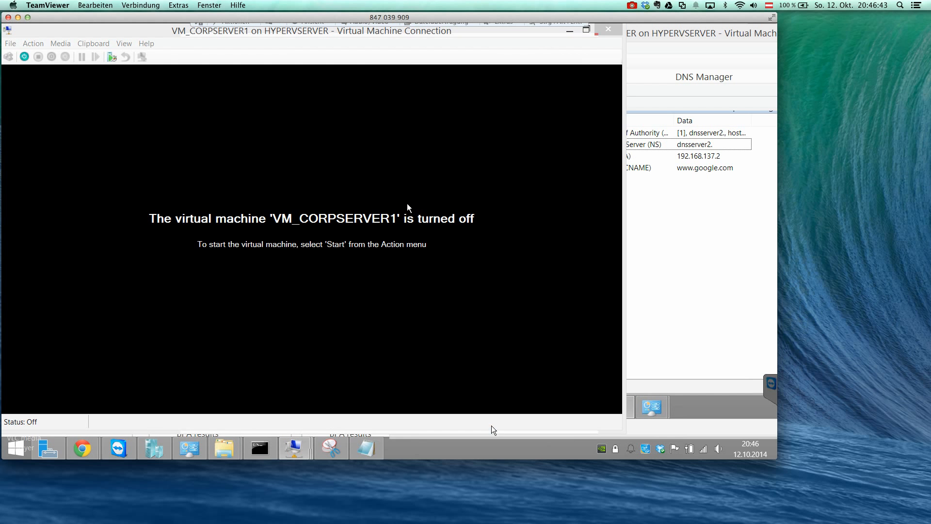
Step: Switch to Hyper-V Manager and create a new virtual switch of type Private for HYPERVSERVER
click(163, 449)
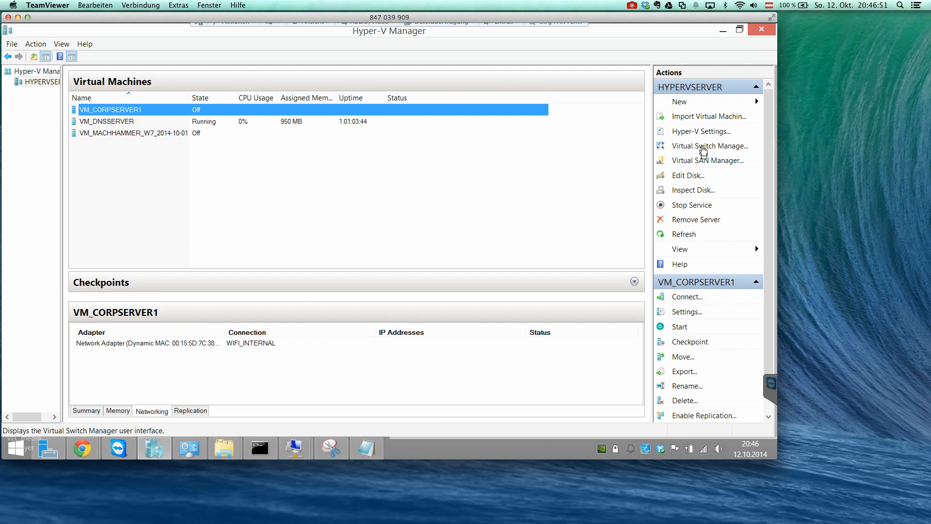
click(703, 146)
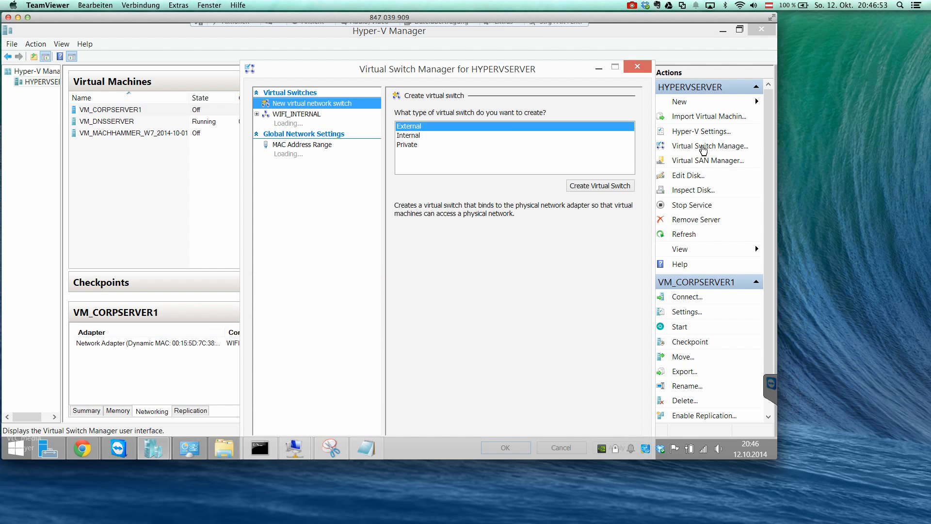
drag(341, 71, 316, 51)
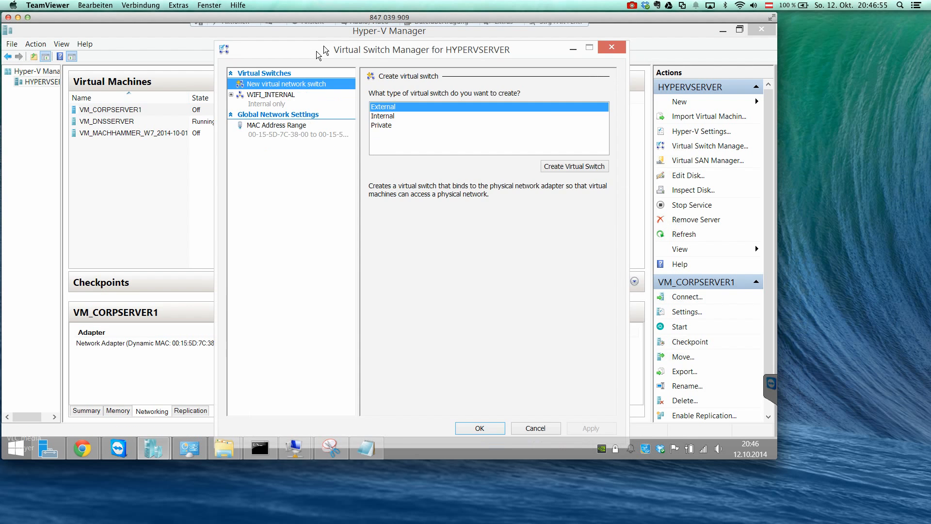
click(403, 125)
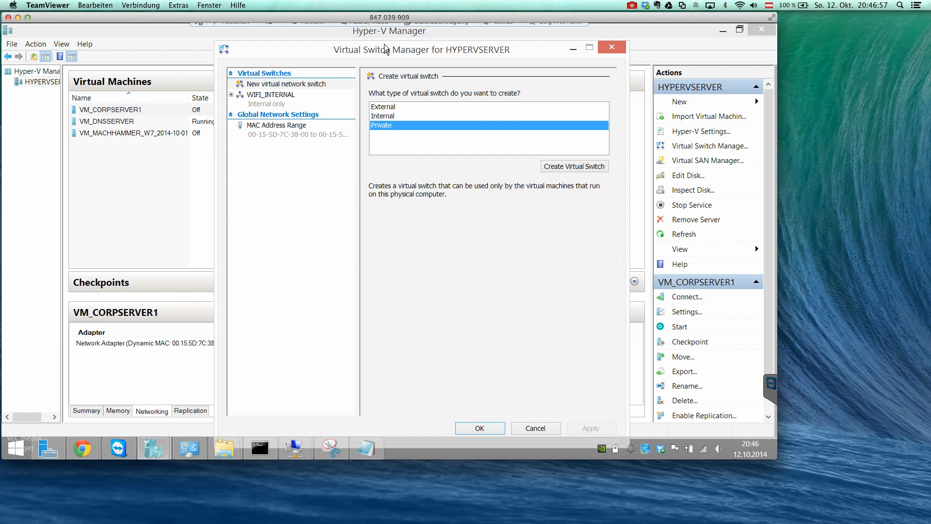
mouse_move(384, 41)
mouse_down()
mouse_move(387, 53)
mouse_move(379, 33)
mouse_up()
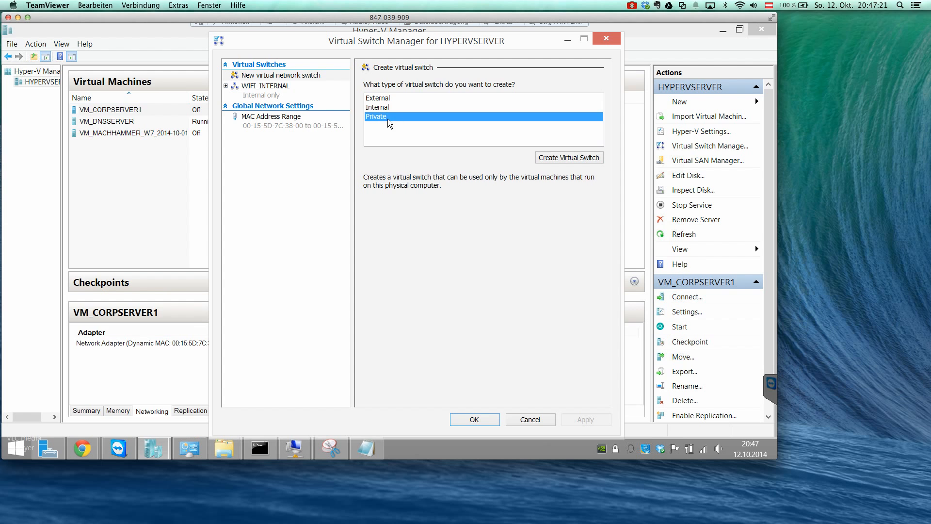
click(546, 158)
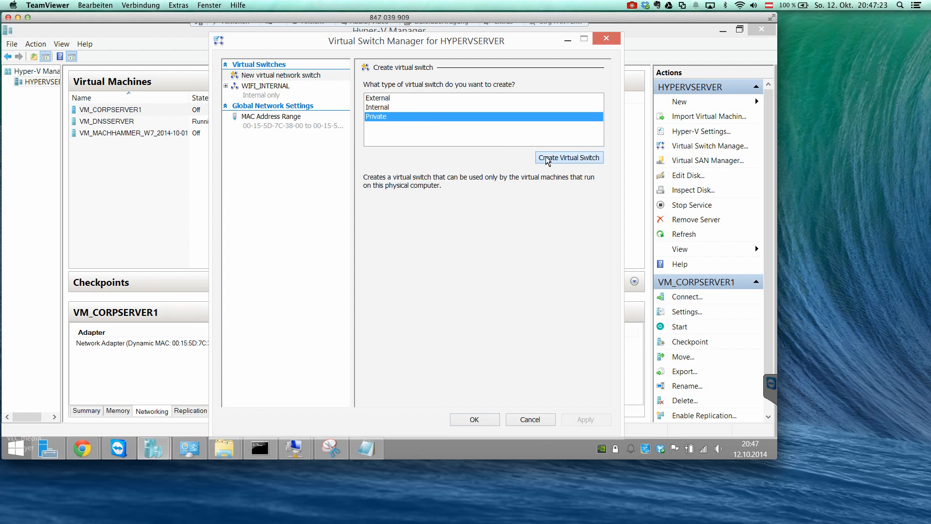
Step: Name the new private virtual switch PRIVATE_LAN
click(436, 100)
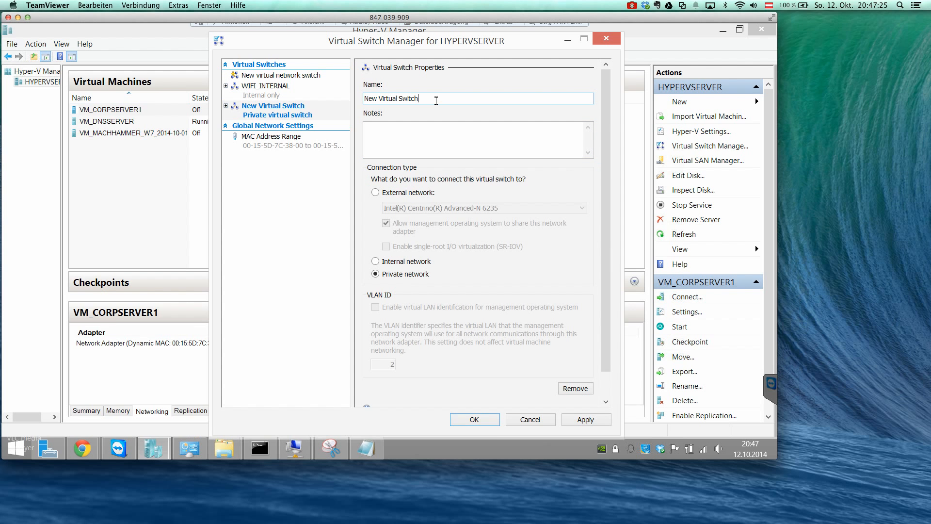
key(ctrl+a)
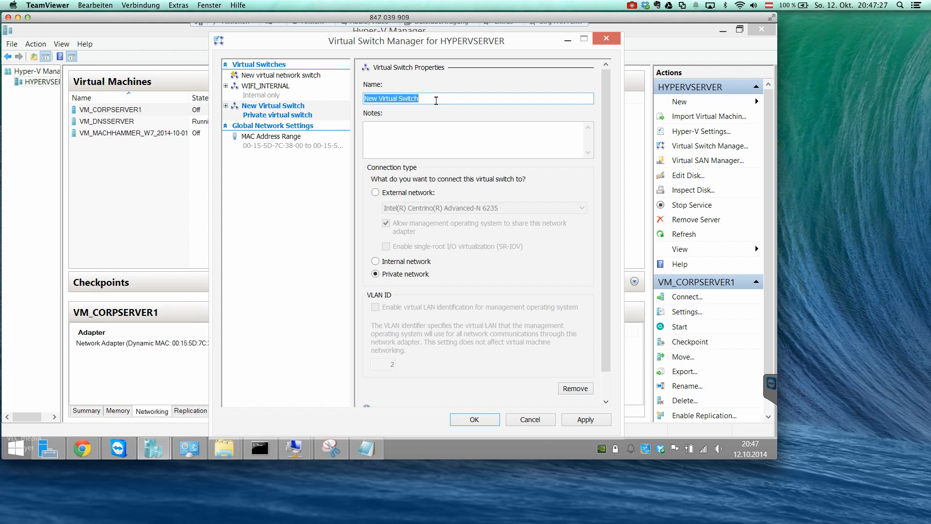
text(PRIVA)
key(BackSpace)
key(BackSpace)
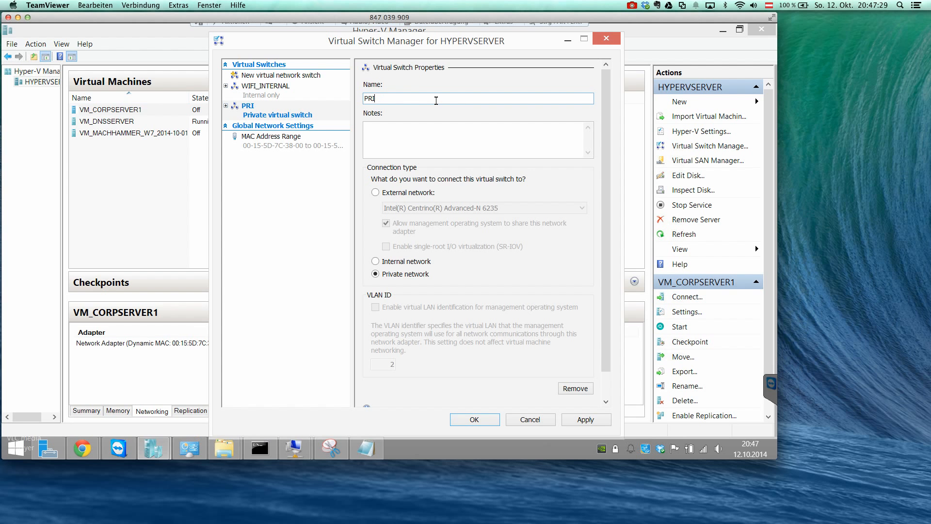
key(BackSpace)
key(BackSpace)
key(BackSpace)
text(PRI)
key(BackSpace)
key(BackSpace)
text(RIVALTE_LAN)
key(BackSpace)
key(BackSpace)
key(BackSpace)
key(BackSpace)
key(BackSpace)
key(BackSpace)
key(BackSpace)
text(TE_LAN)
key(Tab)
Step: Apply the creation of the PRIVATE_LAN switch and display its extensions
drag(608, 313, 607, 356)
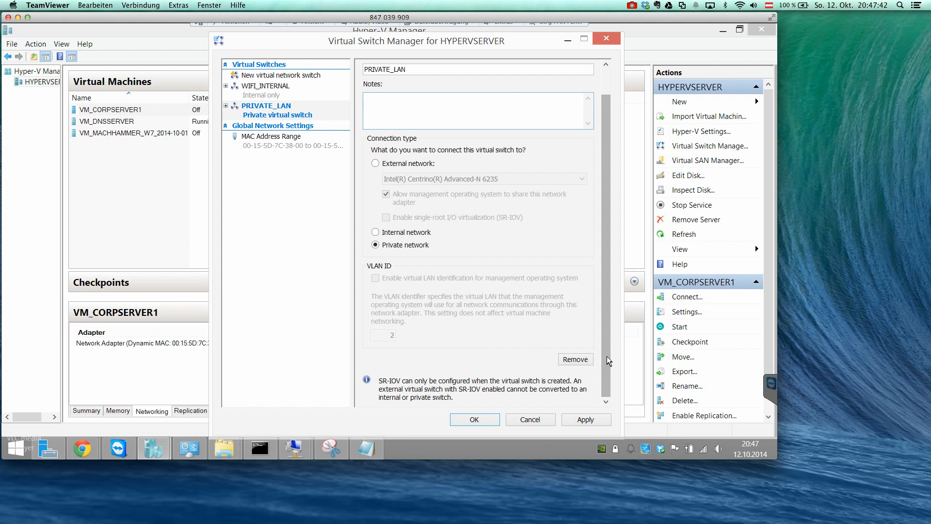
click(293, 113)
click(292, 123)
click(587, 420)
click(313, 112)
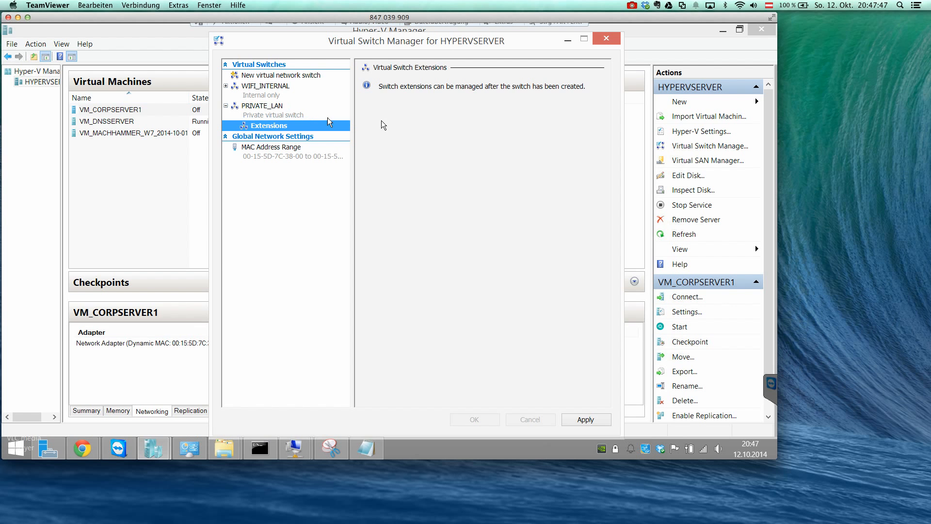
click(300, 127)
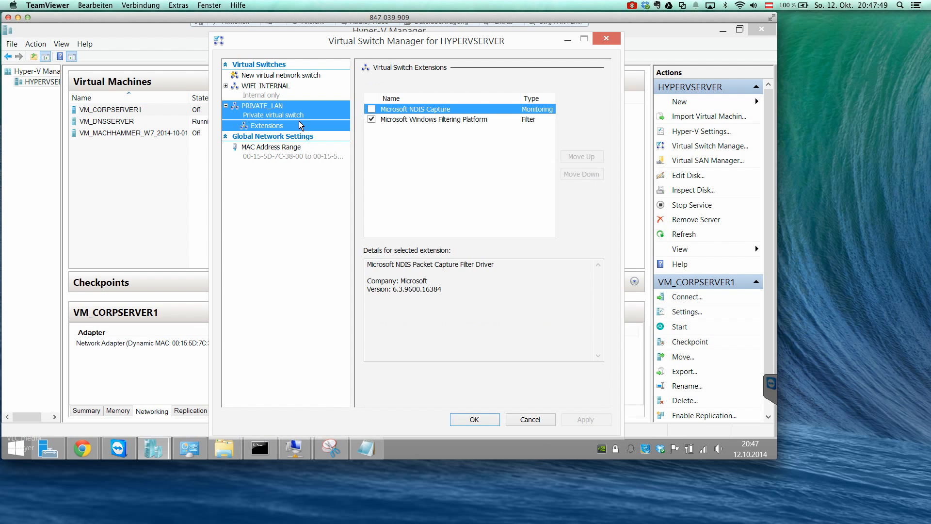
Step: Disable the Microsoft Windows Filtering Platform extension on PRIVATE_LAN, then apply the networking changes and close the Virtual Switch Manager
click(372, 120)
click(372, 119)
click(283, 92)
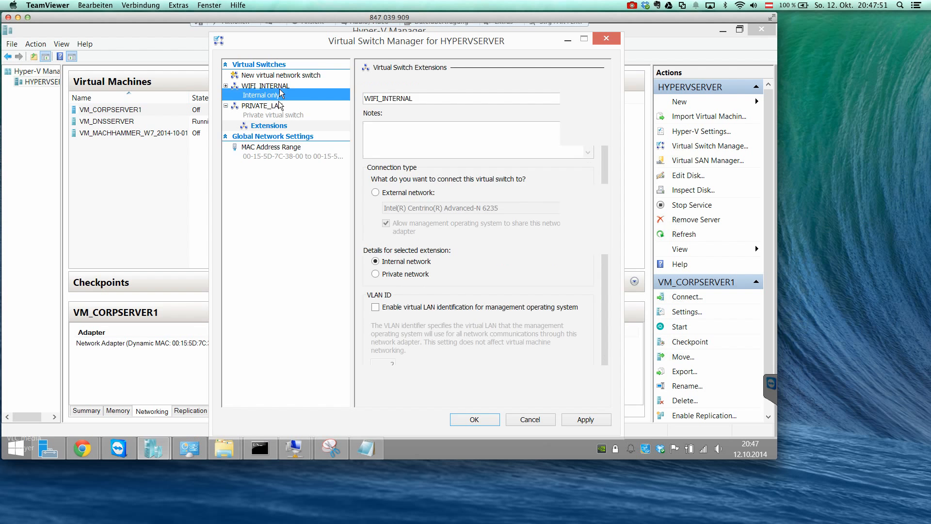
click(279, 105)
click(286, 126)
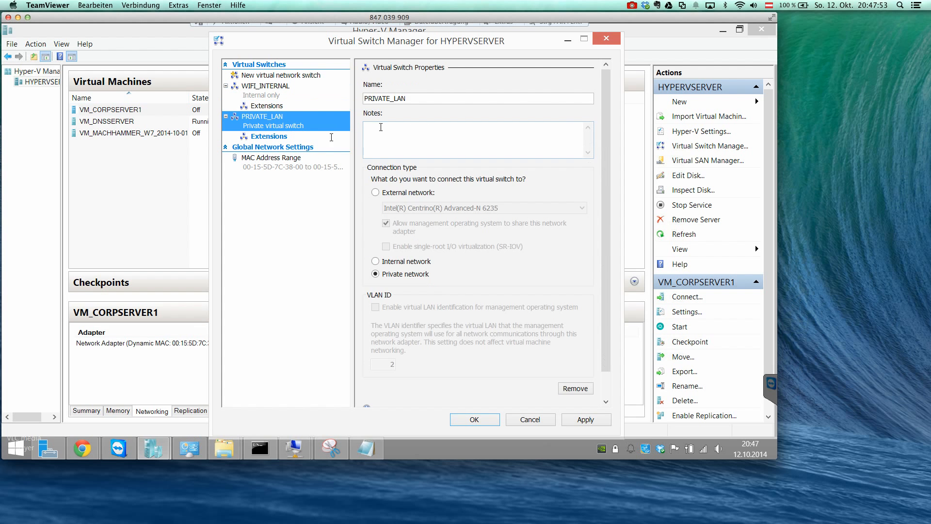
click(328, 139)
click(584, 420)
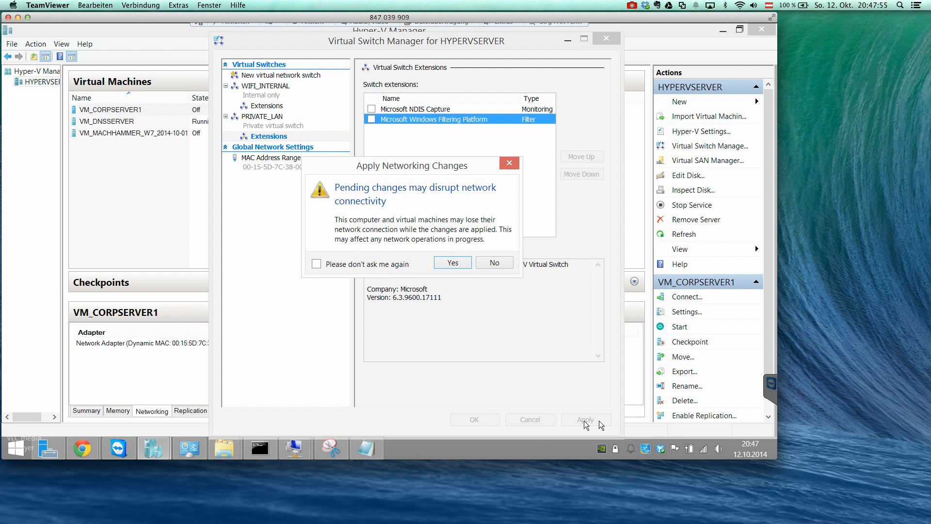
click(451, 263)
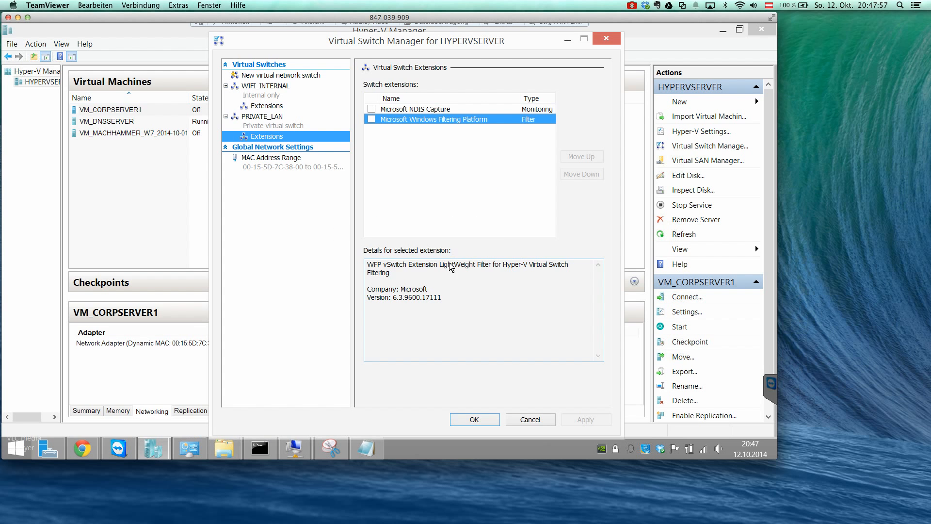
click(477, 420)
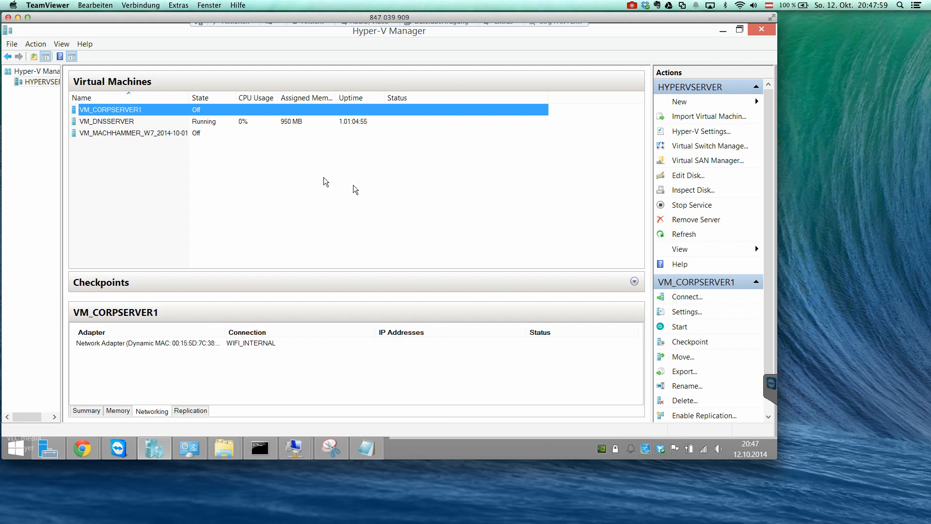
right_click(149, 110)
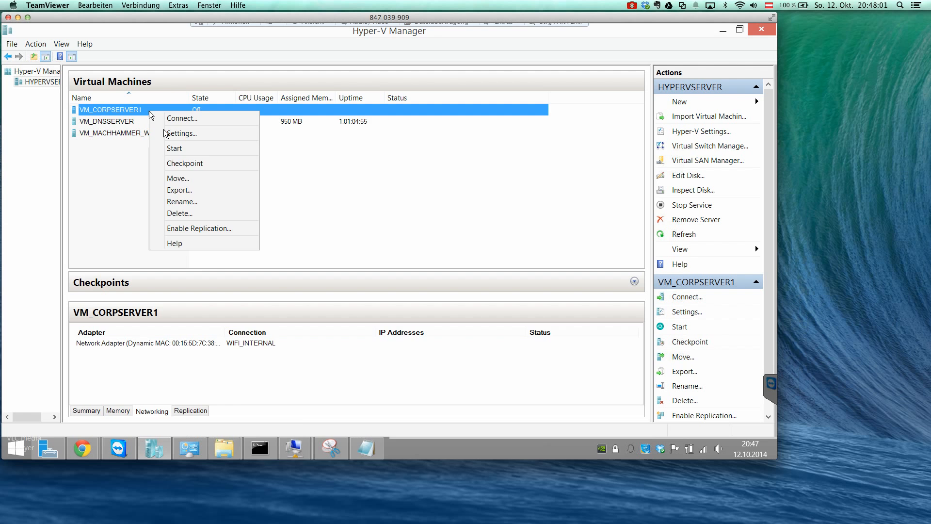
click(166, 134)
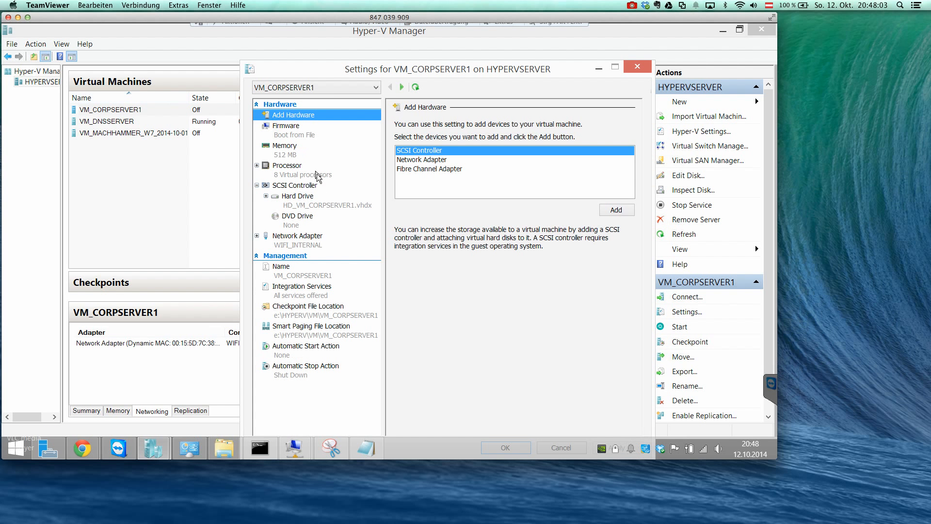
click(324, 243)
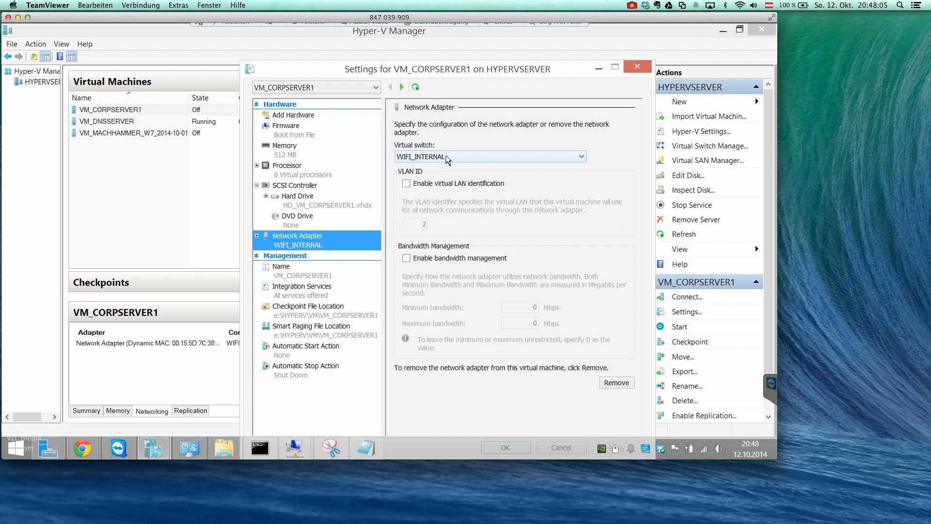
click(446, 156)
click(438, 184)
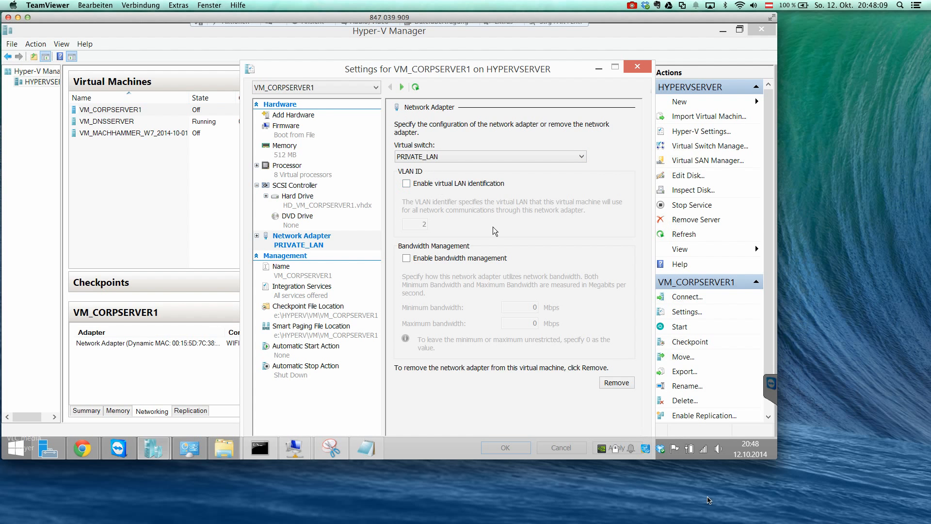
drag(421, 69, 403, 42)
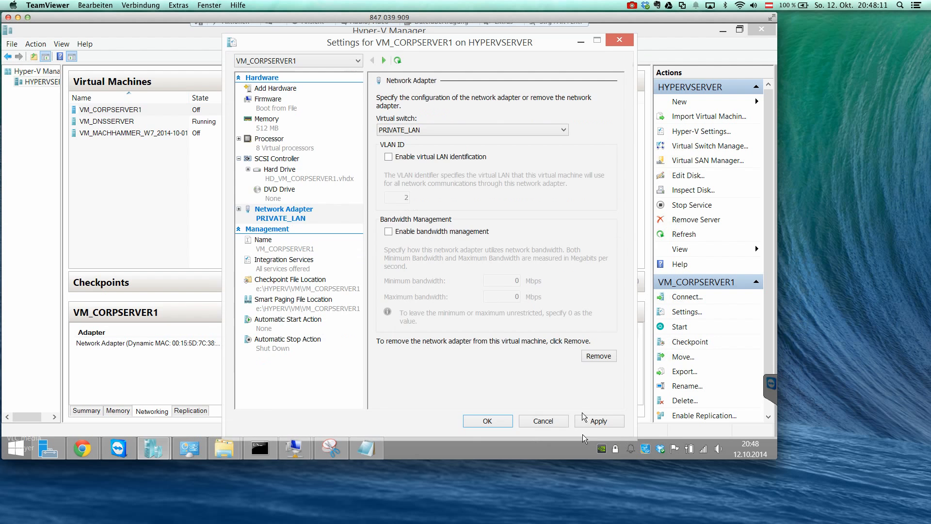
click(555, 421)
Step: Add a second network adapter to VM_CORPSERVER1 and connect it to the PRIVATE_LAN virtual switch
right_click(125, 105)
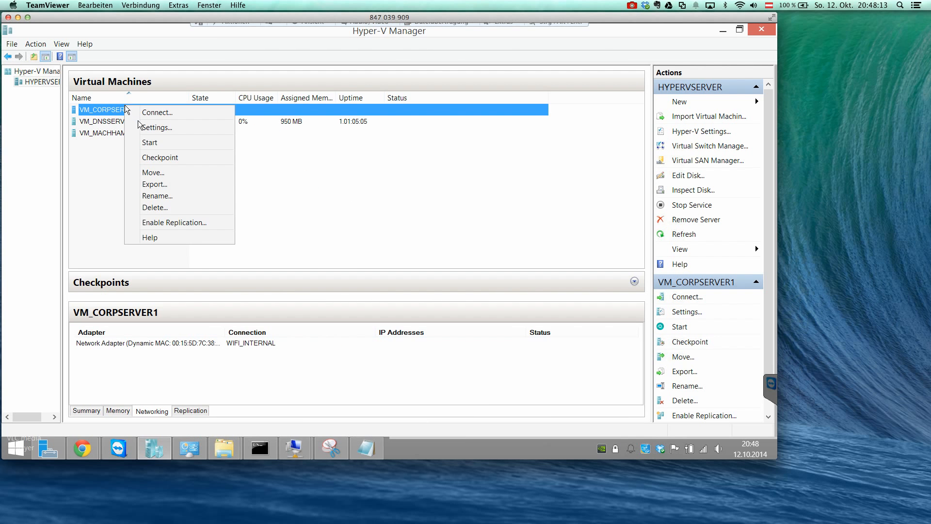
click(141, 127)
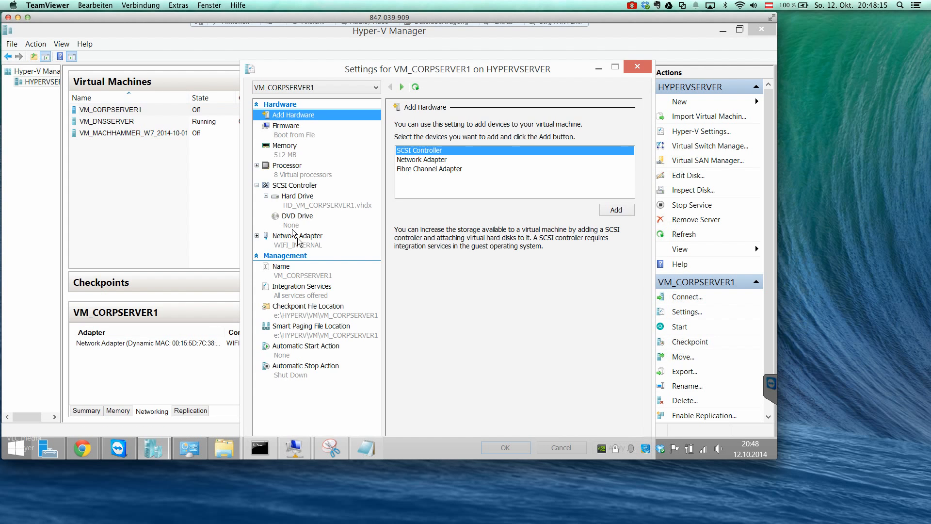
click(290, 236)
click(300, 116)
click(431, 160)
click(611, 209)
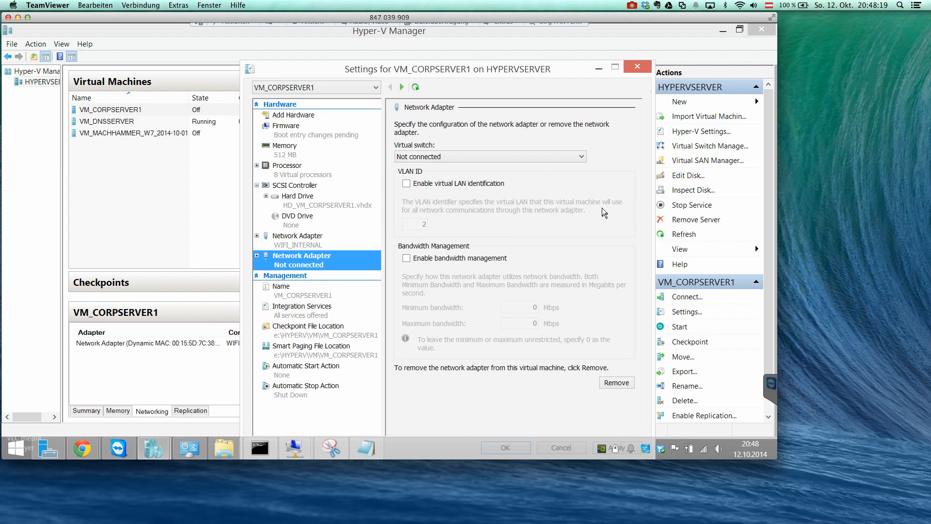
click(525, 156)
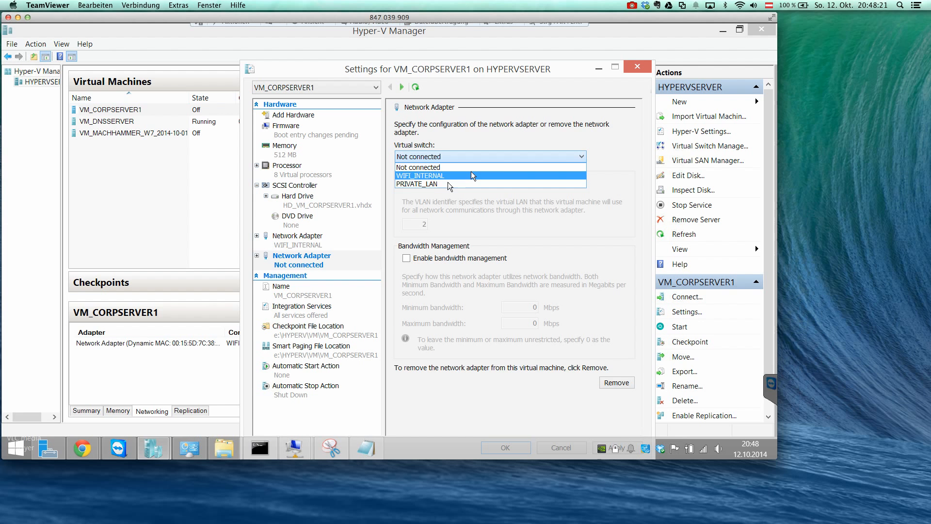
click(445, 184)
Step: Disable virtual machine queue and IPsec task offloading in the PRIVATE_LAN adapter's hardware acceleration settings
click(350, 257)
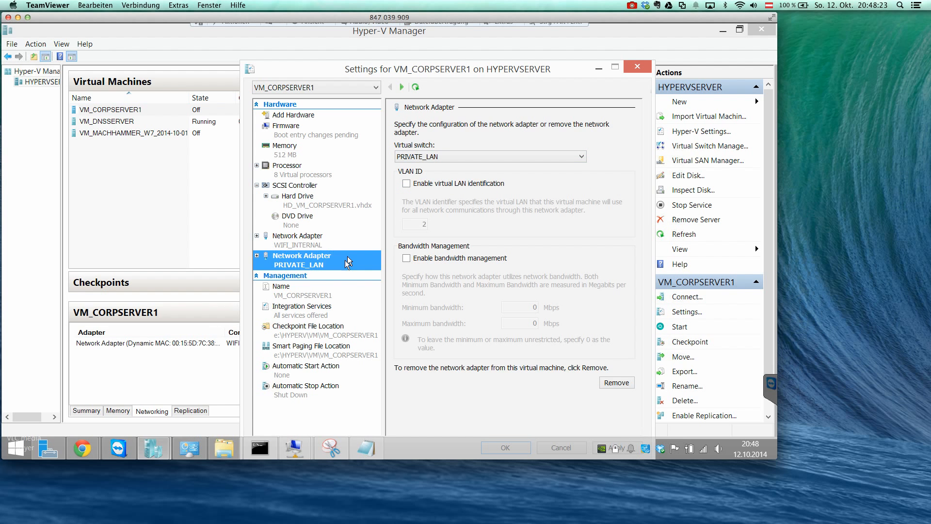
click(338, 277)
click(426, 266)
click(428, 174)
drag(411, 69, 385, 38)
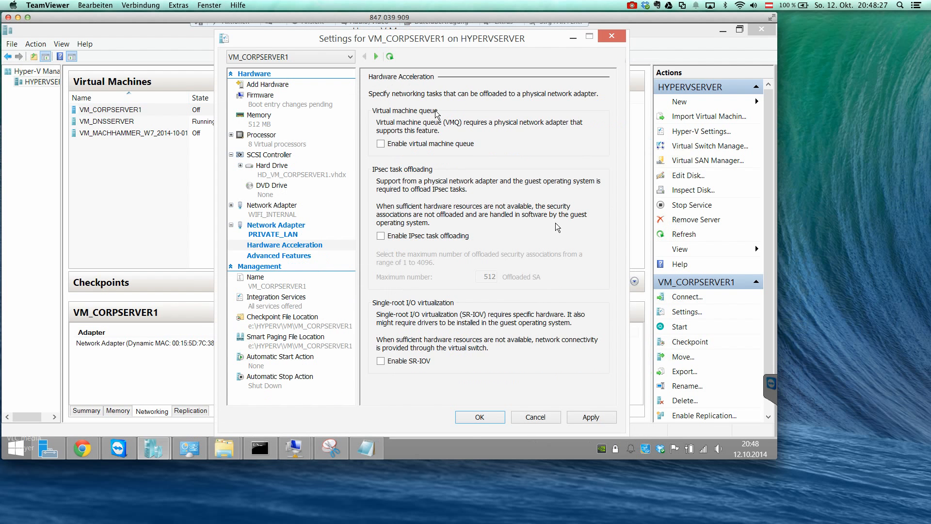
Step: Disable the protected network option in the PRIVATE_LAN adapter's advanced features and apply the VM_CORPSERVER1 settings
click(309, 257)
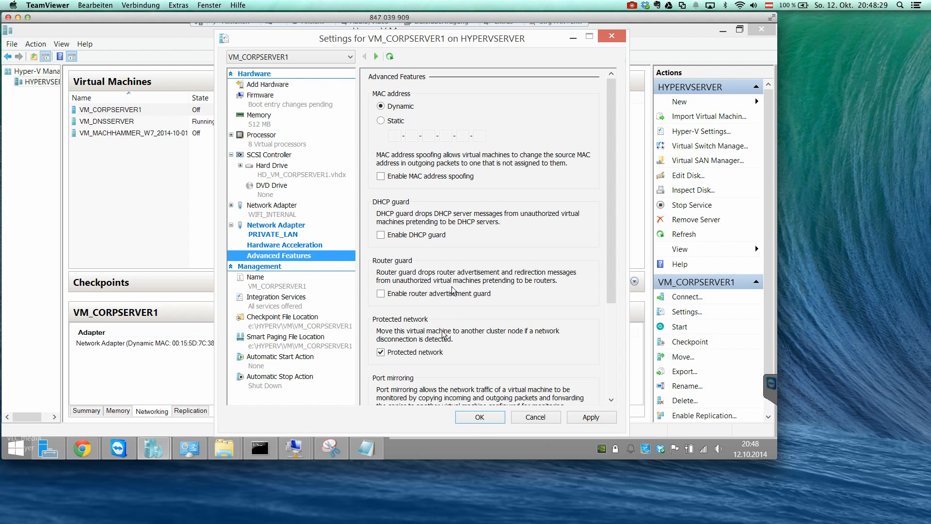
click(611, 332)
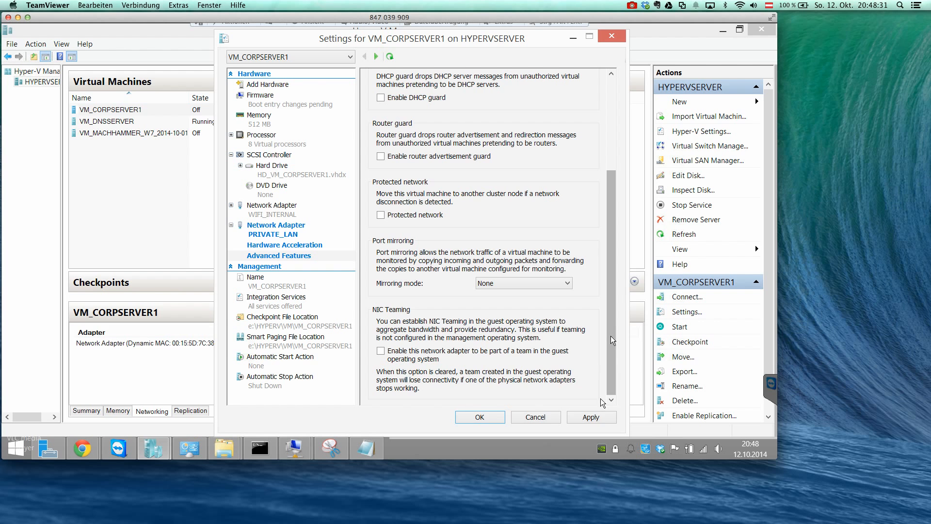
click(599, 416)
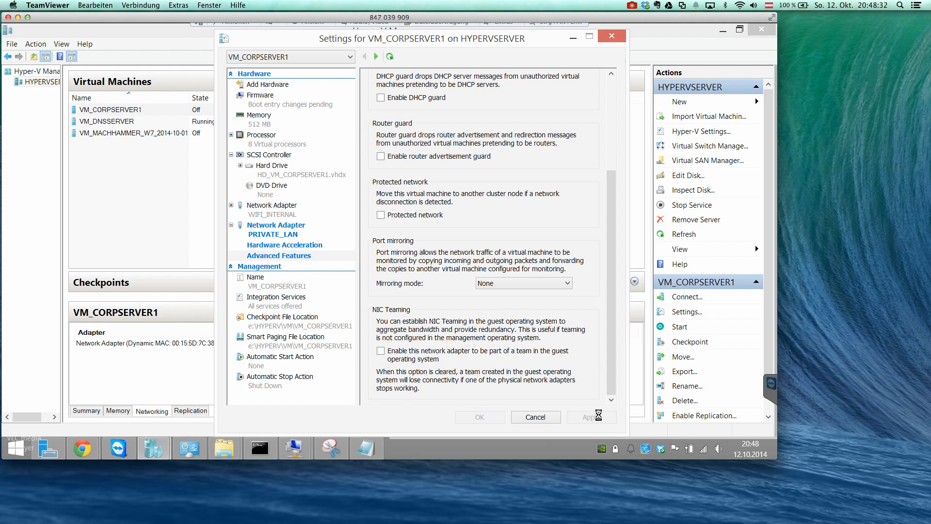
Step: Review the WIFI_INTERNAL and PRIVATE_LAN adapter configurations of VM_CORPSERVER1, then confirm and close its settings
click(267, 214)
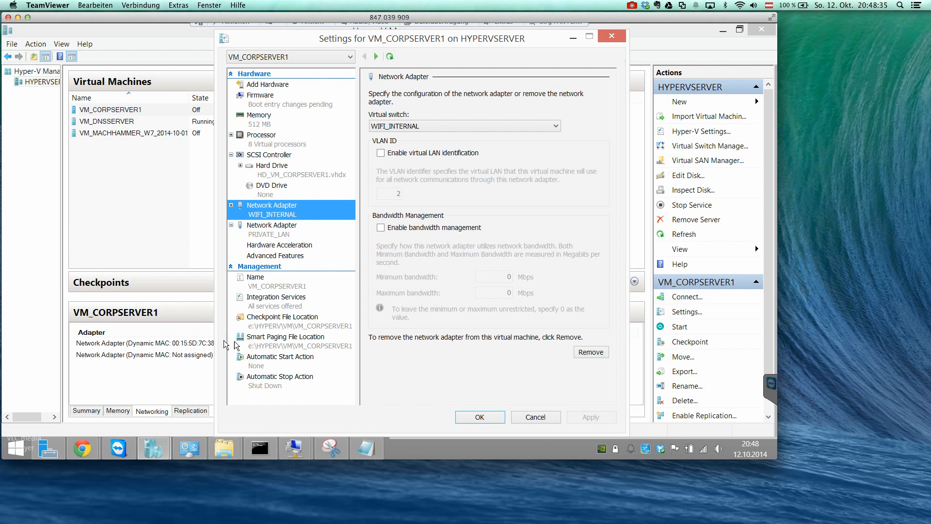
click(294, 229)
click(296, 211)
click(306, 229)
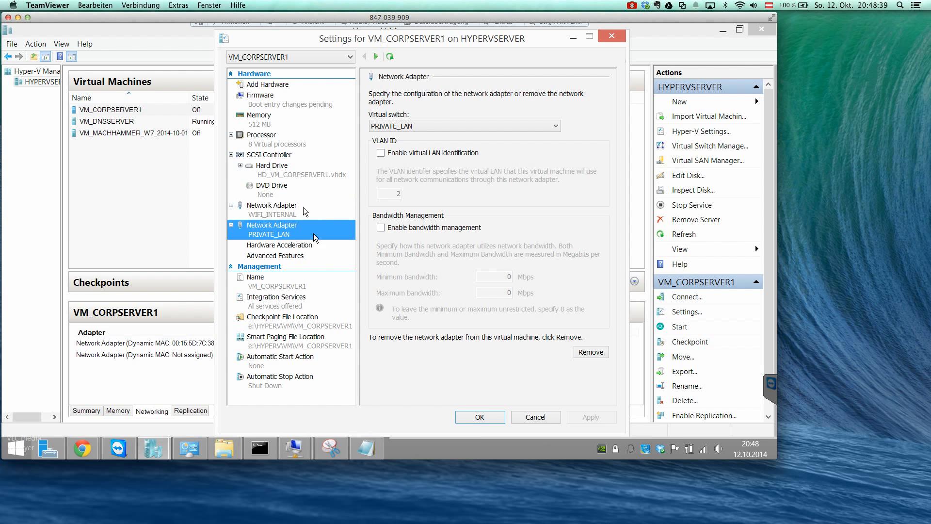
click(480, 417)
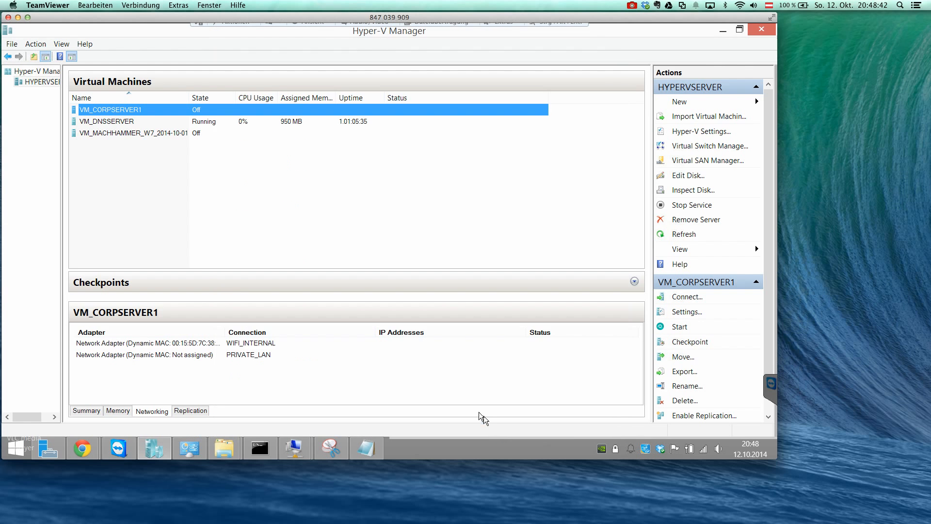
Step: Start the VM_CORPSERVER1 virtual machine and open a console connection to it
right_click(134, 111)
click(160, 147)
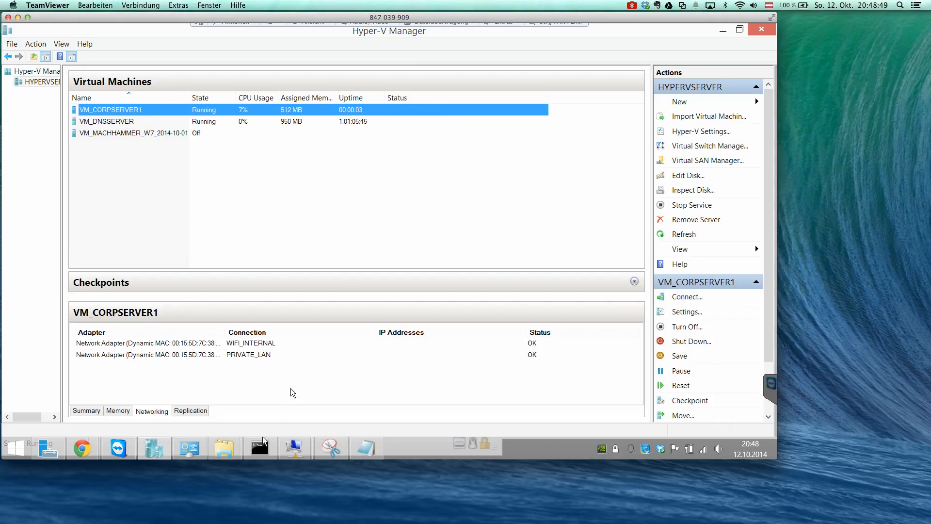
double_click(216, 110)
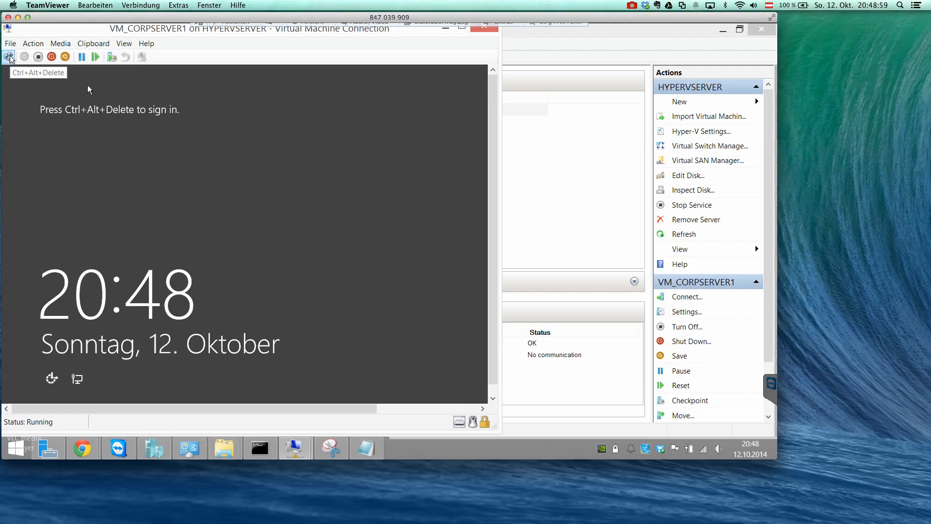
Step: Sign in to VM_CORPSERVER1 as Administrator with the account password
click(9, 56)
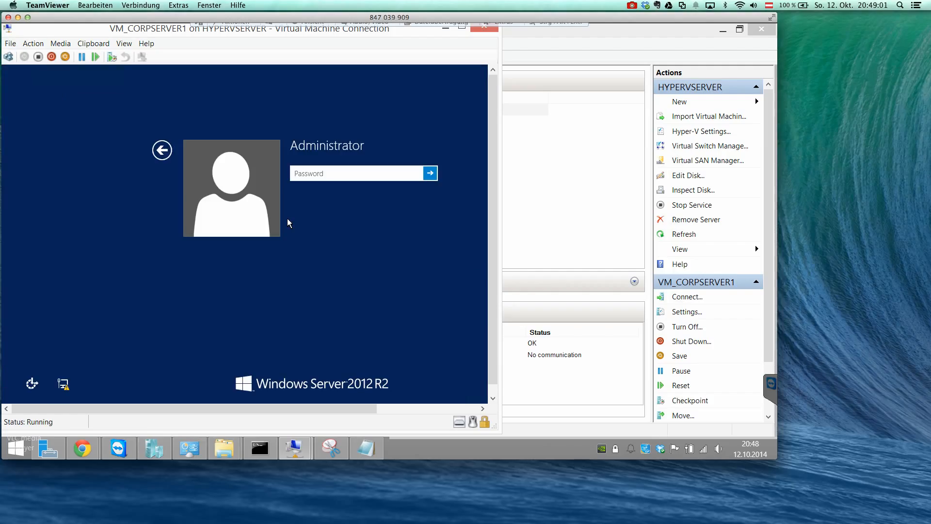
text(•••••••••••)
key(Return)
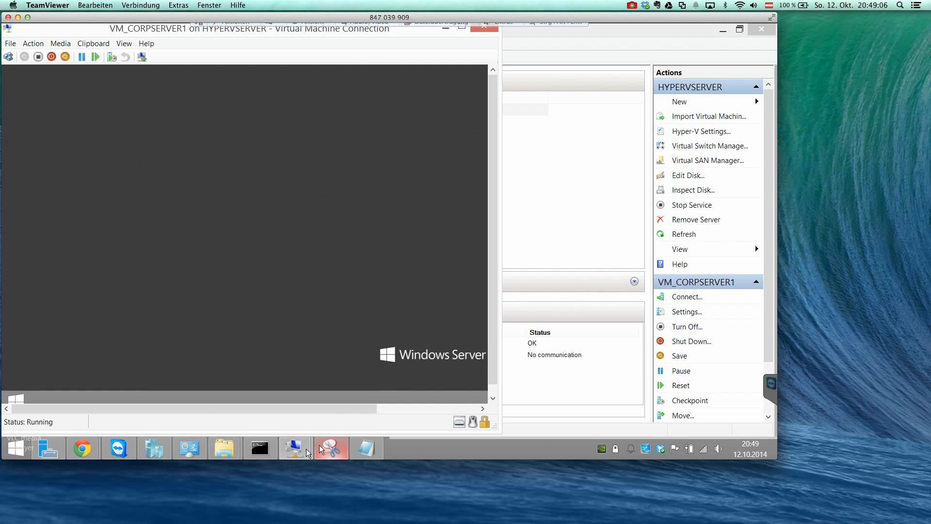
Step: Switch to the VM_DNSSERVER console and shut it down from its command prompt with "shutdown -s -t 5"
mouse_move(294, 446)
click(341, 391)
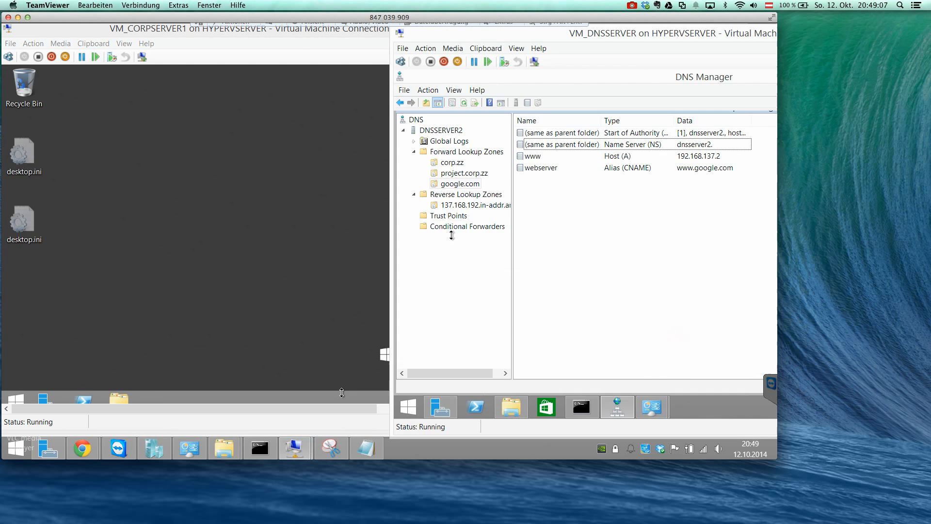
click(583, 414)
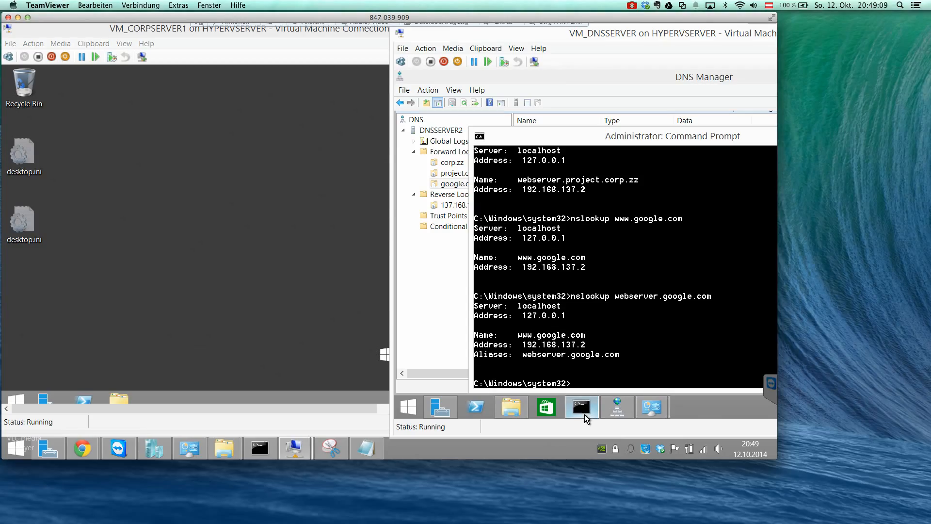
text(shutdown -s -t 5)
key(Return)
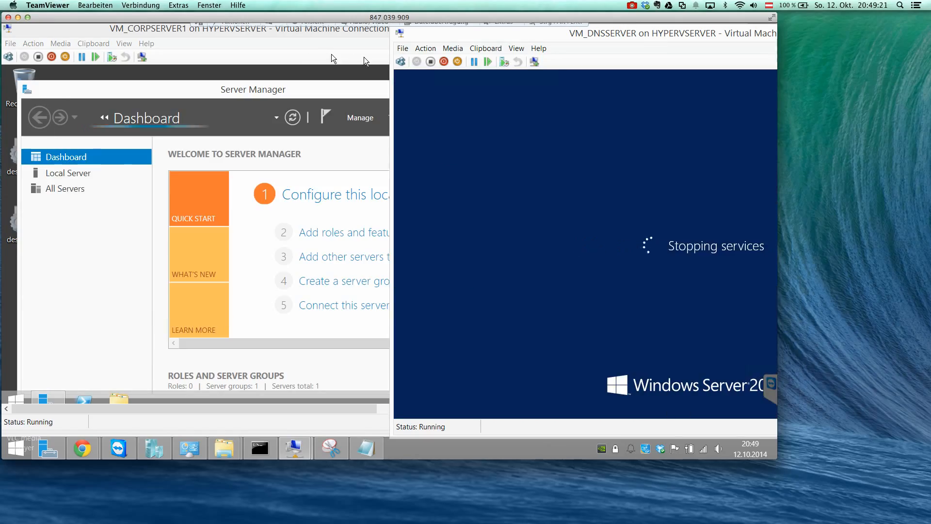
Step: Add a second network adapter to VM_DNSSERVER in its settings and connect it to the PRIVATE_LAN virtual switch
click(402, 48)
click(416, 62)
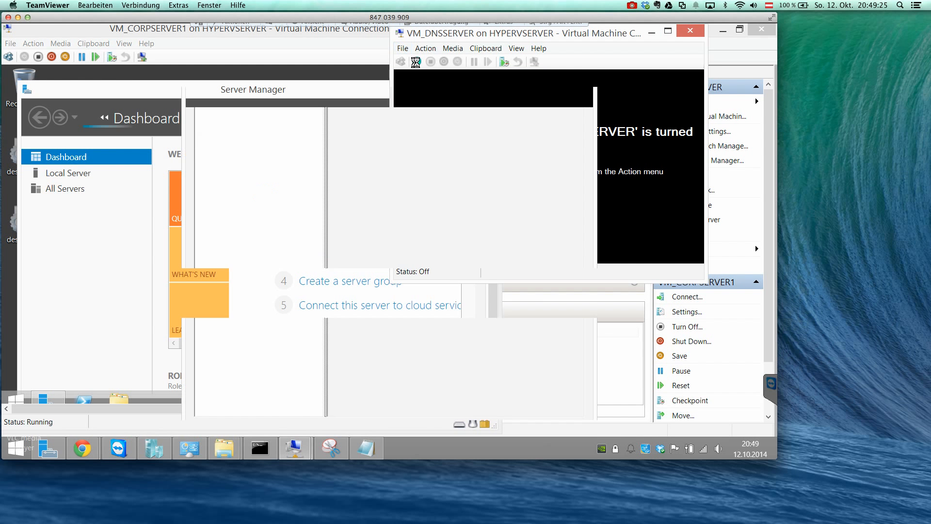
drag(380, 47, 380, 39)
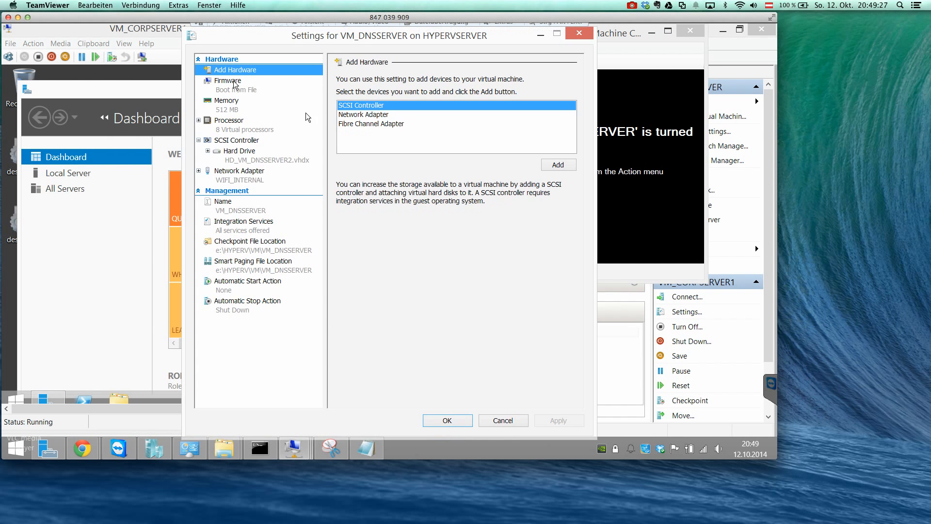
click(382, 115)
click(558, 165)
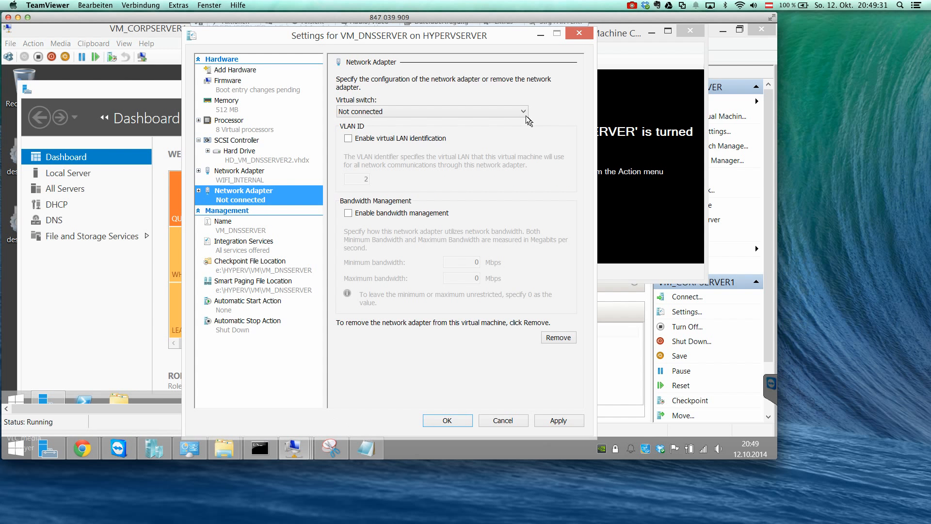
click(522, 114)
click(501, 136)
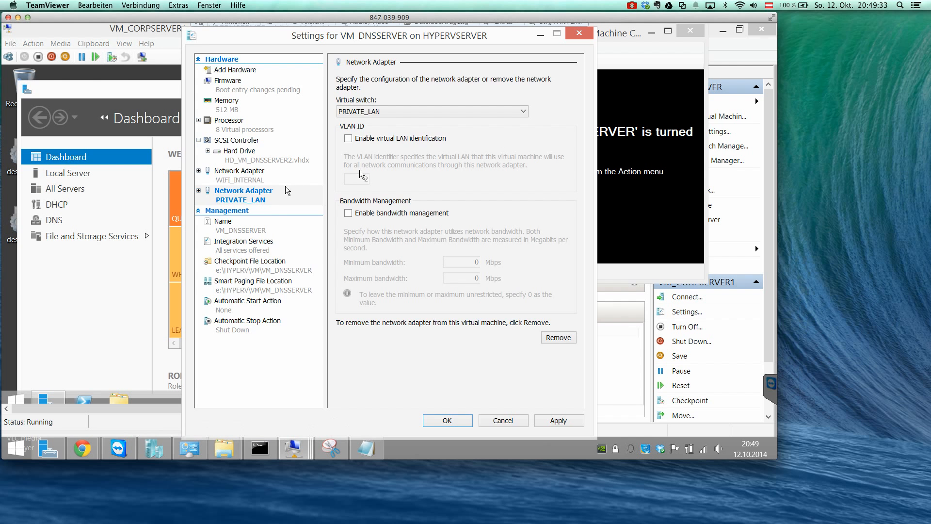
Step: Disable virtual machine queue and IPsec task offloading for VM_DNSSERVER's PRIVATE_LAN adapter
double_click(272, 194)
click(262, 210)
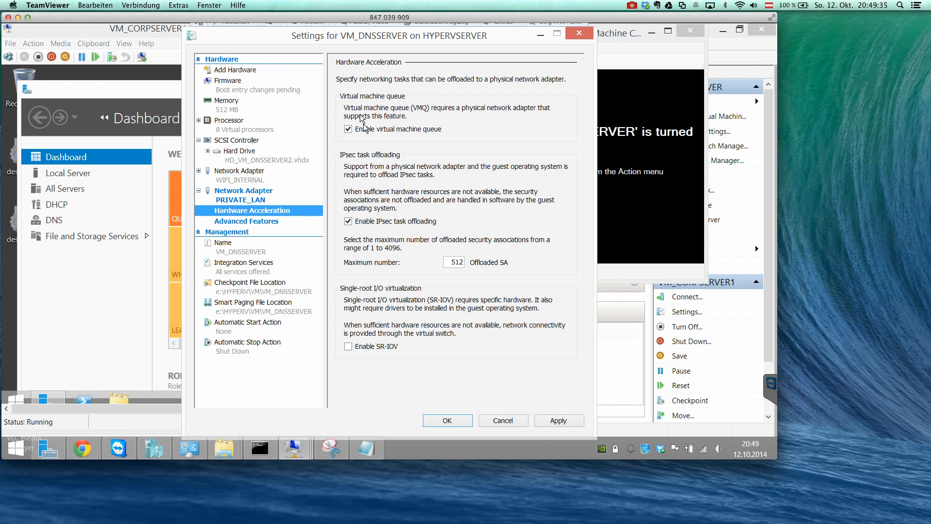
click(361, 129)
click(363, 221)
Step: Disable the protected network option for VM_DNSSERVER's PRIVATE_LAN adapter, then apply and close the settings
click(275, 222)
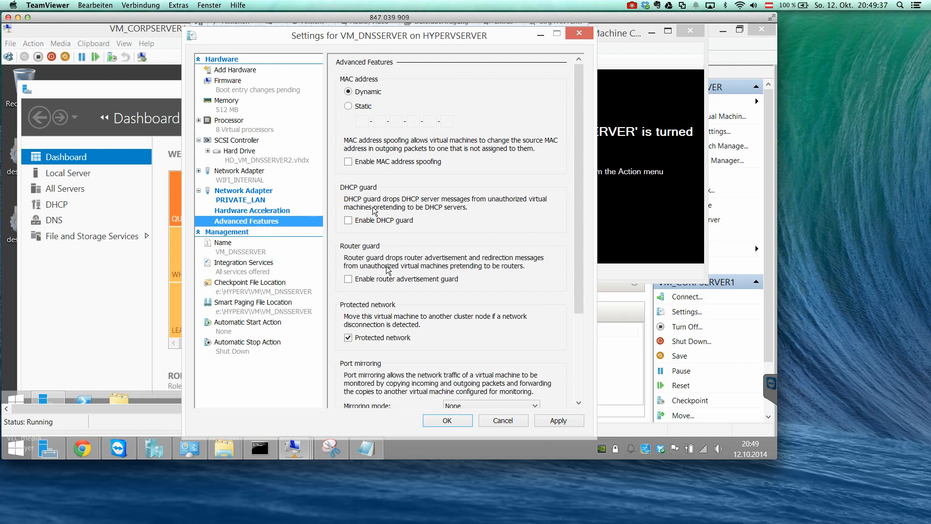
scroll(575, 336, down, 8)
click(558, 420)
click(447, 420)
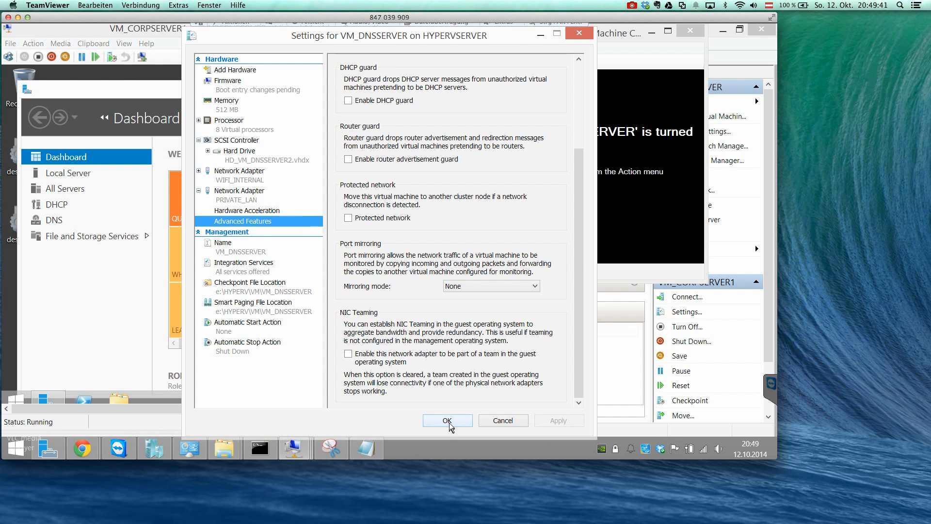
Step: Start VM_DNSSERVER and sign in as Administrator with the account password
click(415, 62)
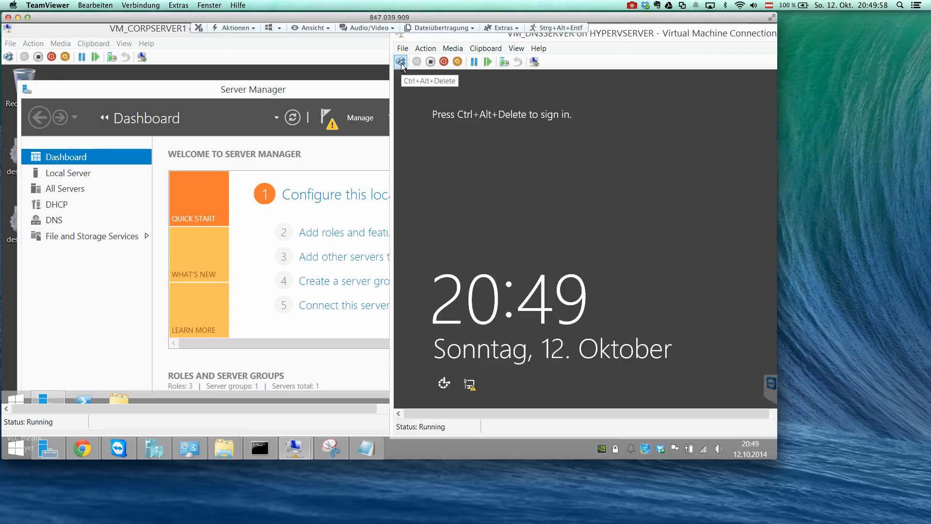
key(ctrl+alt+End)
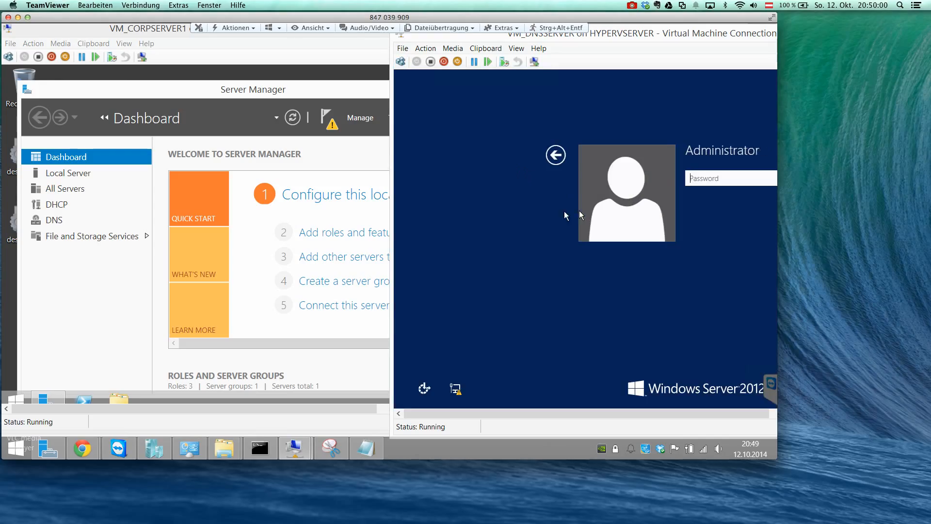
text(•••••••••)
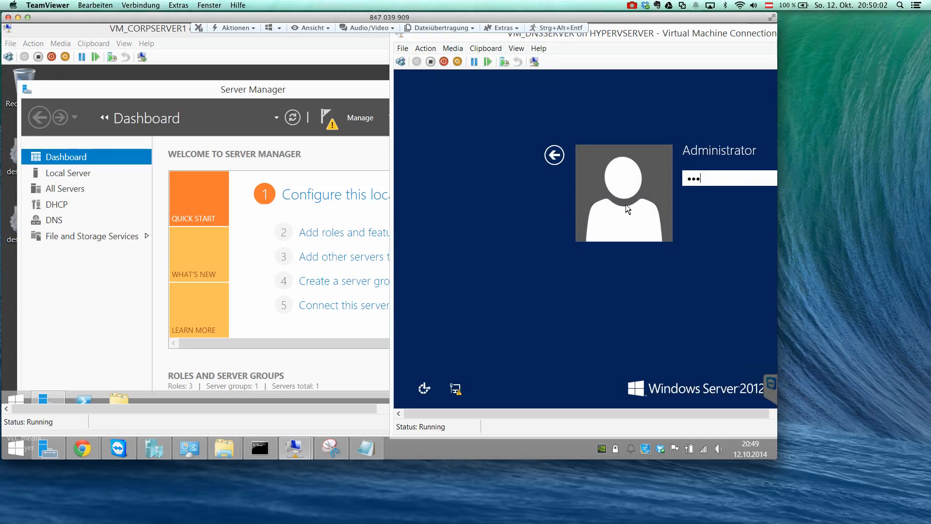
text(•)
key(Return)
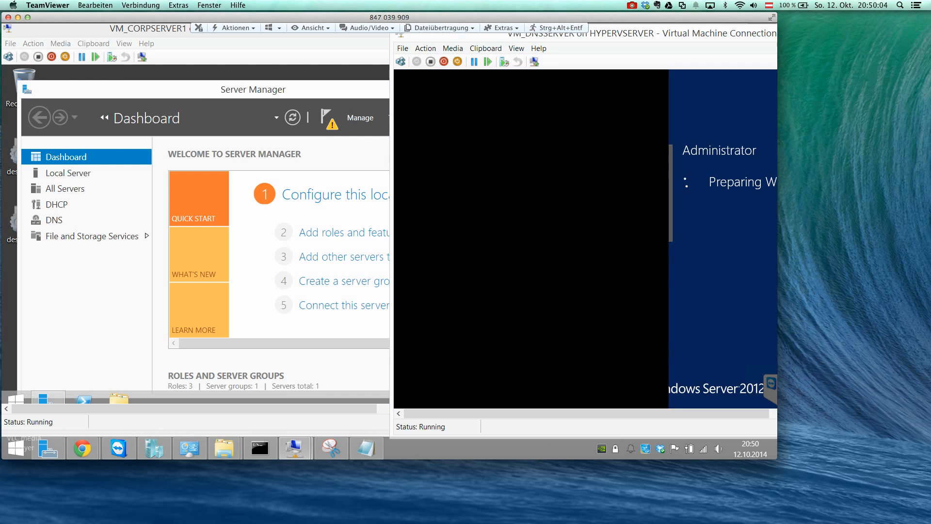
Step: Switch to the VM_CORPSERVER1 console and open a command prompt with administrator rights
click(216, 92)
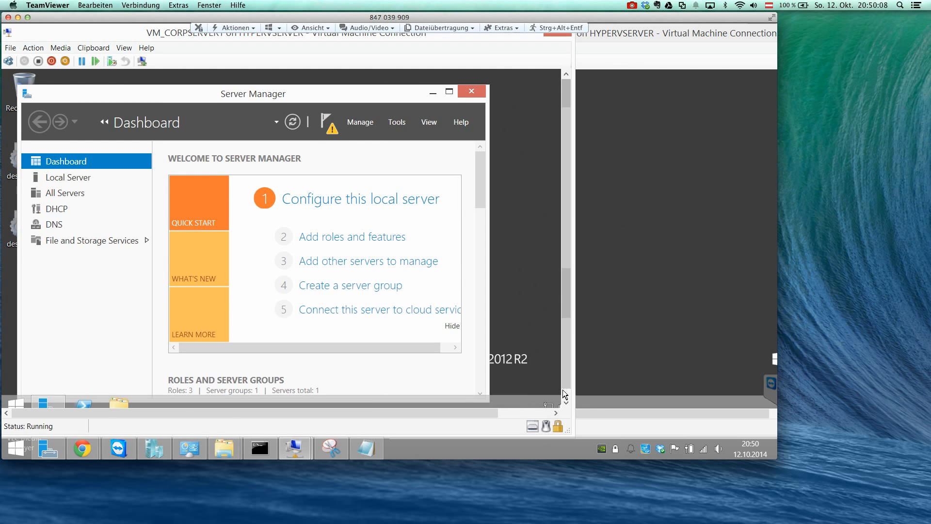
drag(566, 380, 566, 394)
right_click(13, 400)
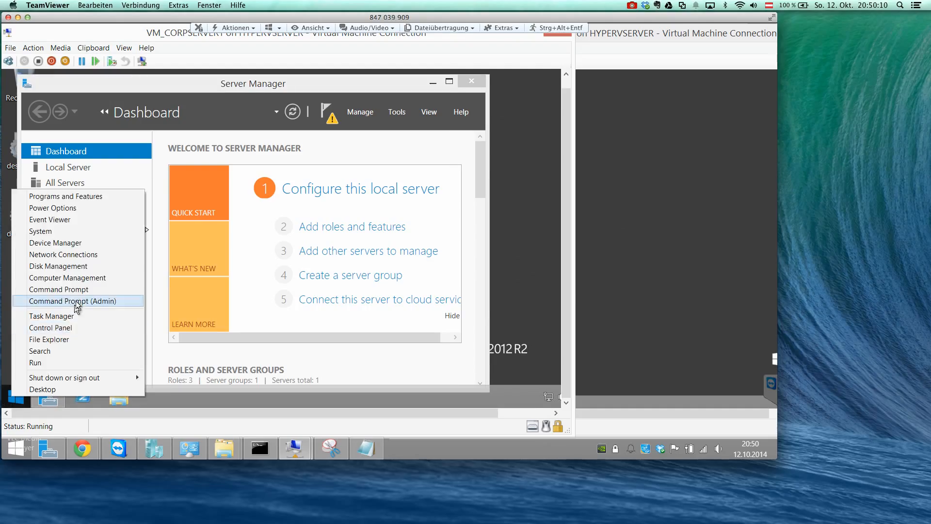
click(77, 301)
Step: Run "ipconfig -all" on VM_CORPSERVER1 and examine the IP configuration of its two Ethernet adapters
text(iocinfig)
key(BackSpace)
key(BackSpace)
key(BackSpace)
key(BackSpace)
key(BackSpace)
key(BackSpace)
key(BackSpace)
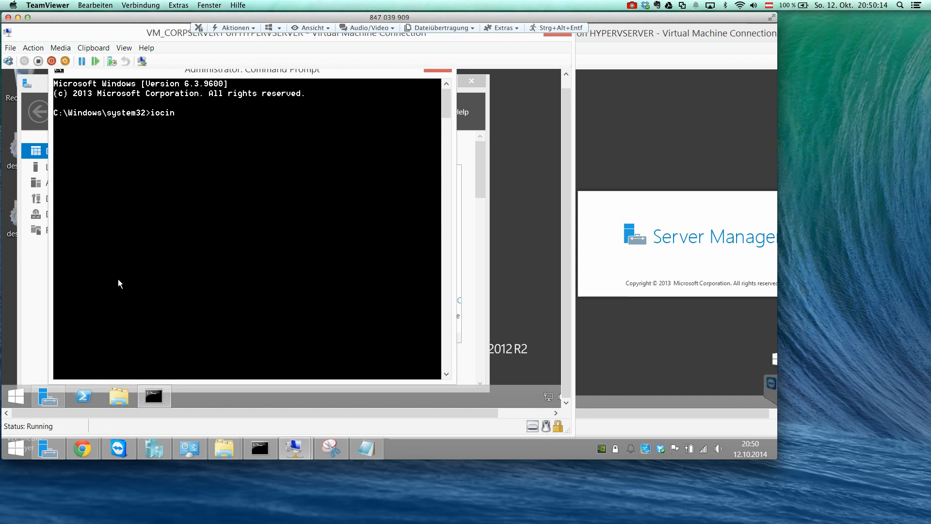
text(pconfig -all)
key(Return)
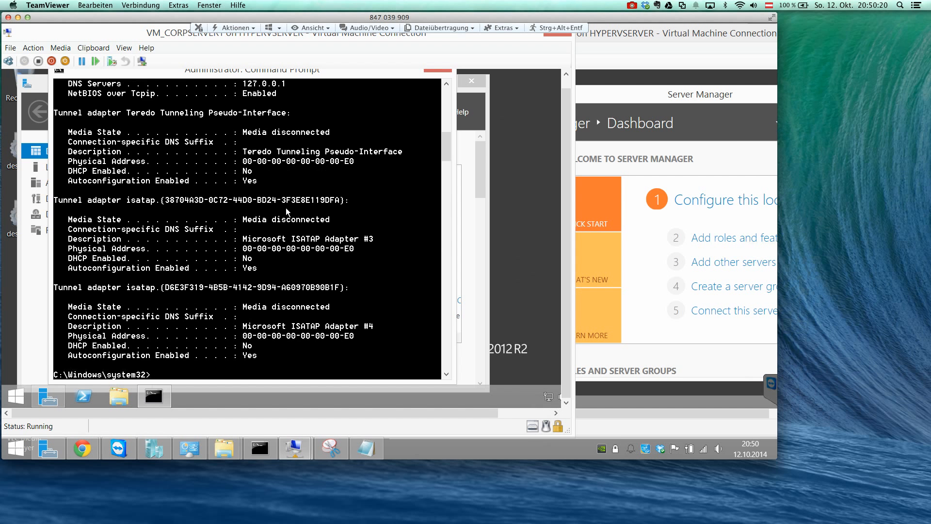
scroll(290, 211, up, 3)
scroll(294, 210, up, 9)
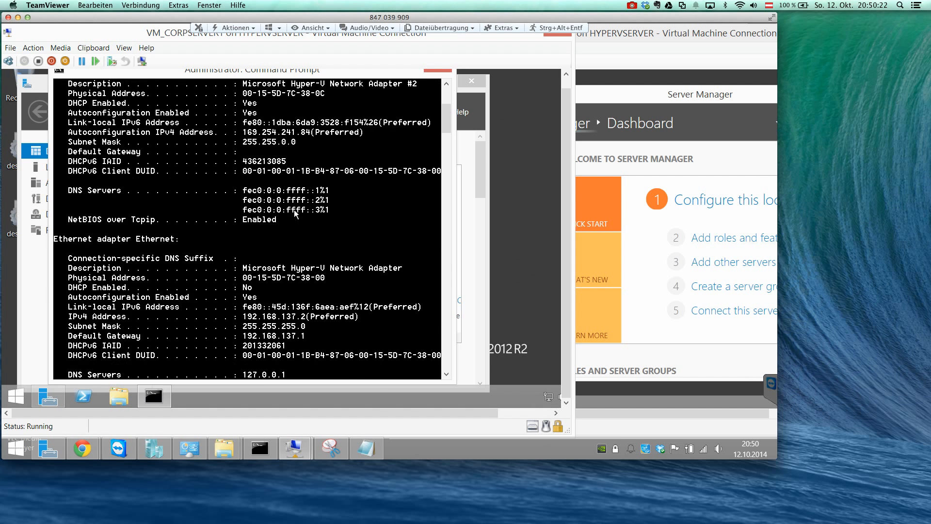
scroll(295, 213, up, 1)
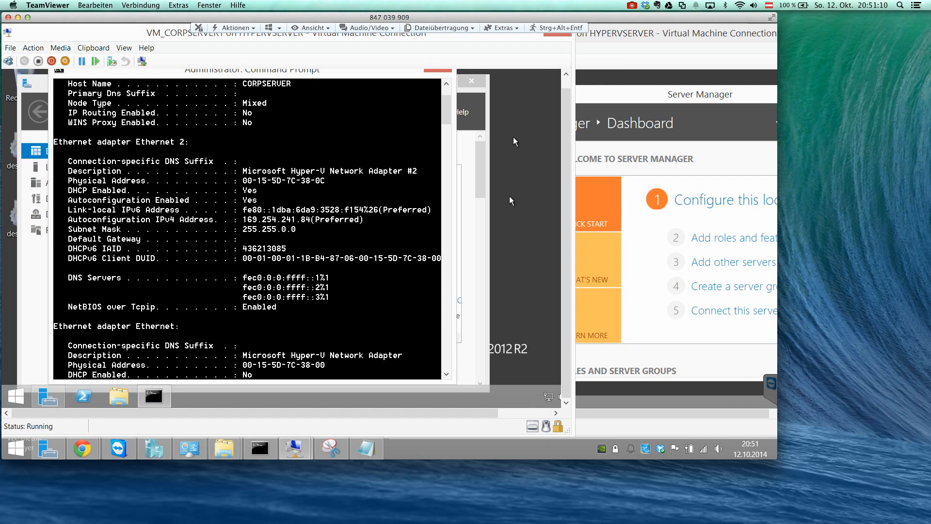
Step: Open an administrator command prompt in VM_DNSSERVER, run "ipconfig -all" and examine its Ethernet adapters' IP configuration
click(600, 62)
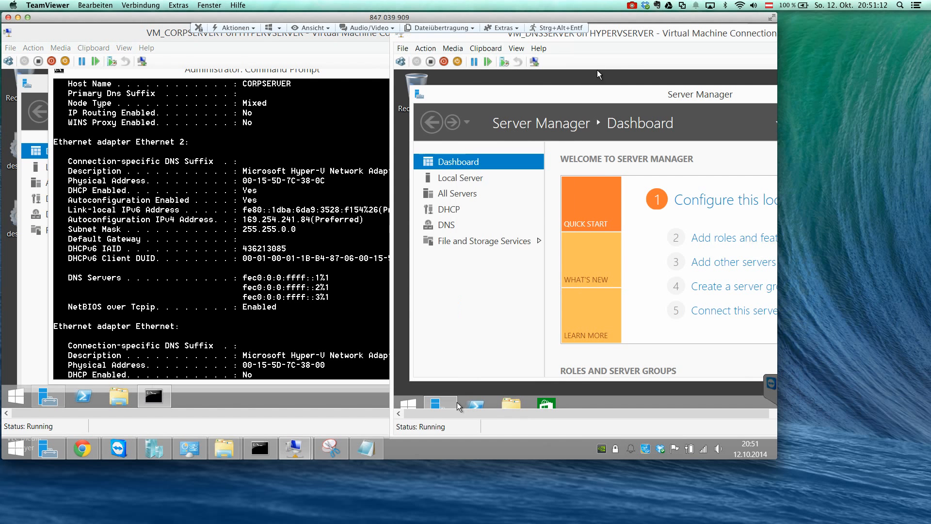
right_click(408, 404)
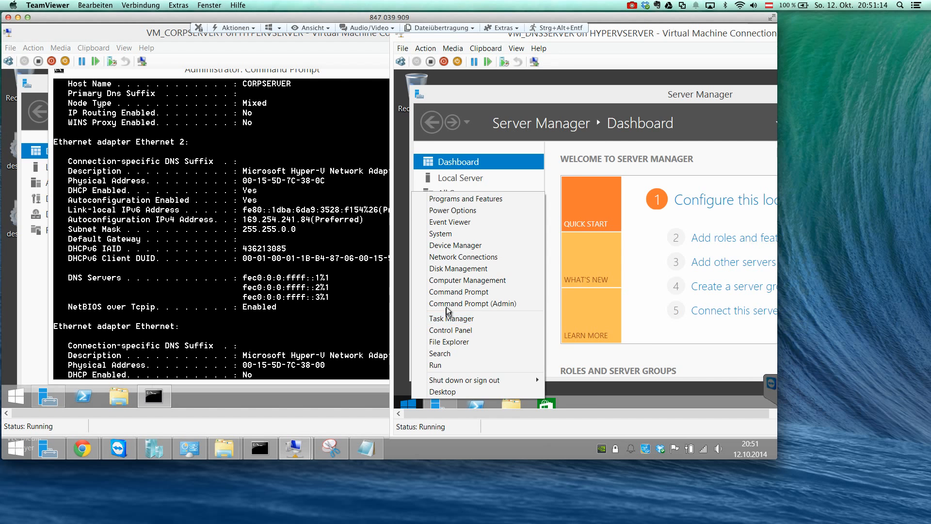
click(446, 305)
text(ip)
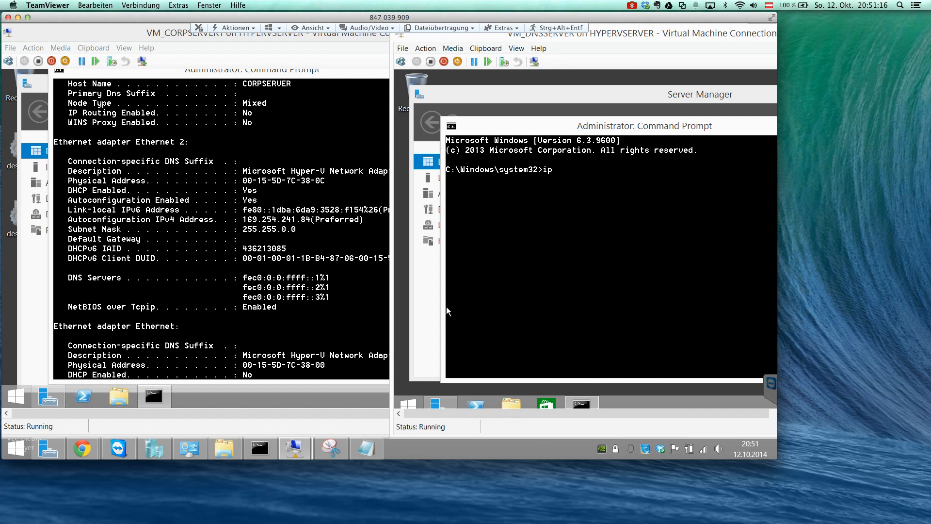
text(config -all)
key(Return)
scroll(652, 287, up, 5)
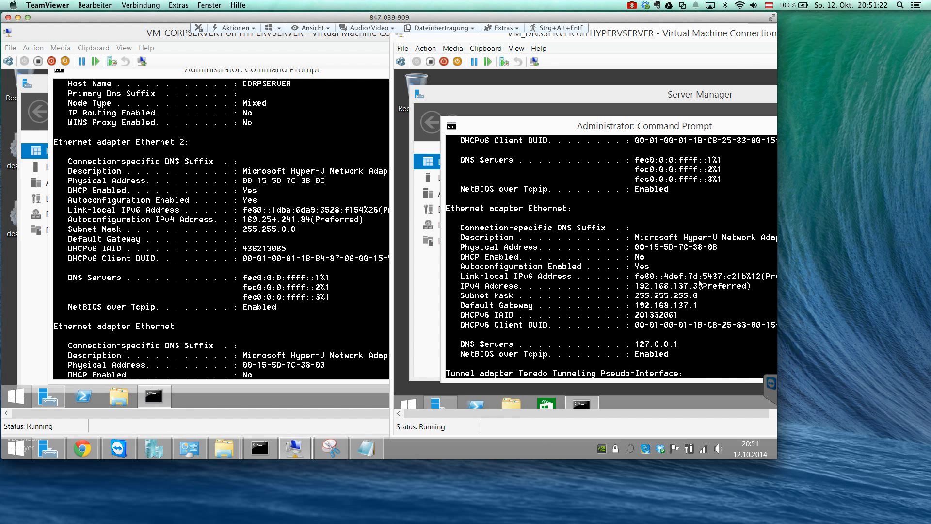
scroll(699, 281, up, 5)
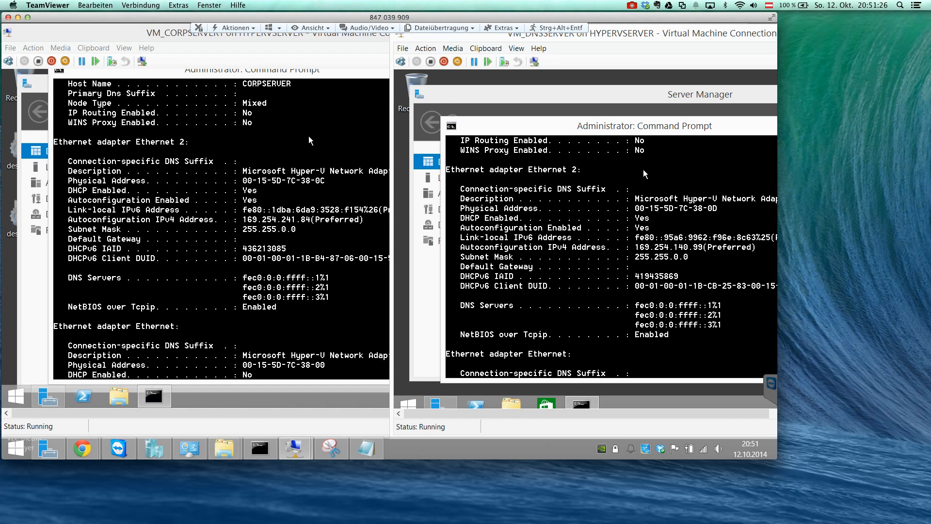
Step: Switch to the VM_CORPSERVER1 console, enlarge its window and maximize Server Manager, with the command prompt back in front
click(238, 135)
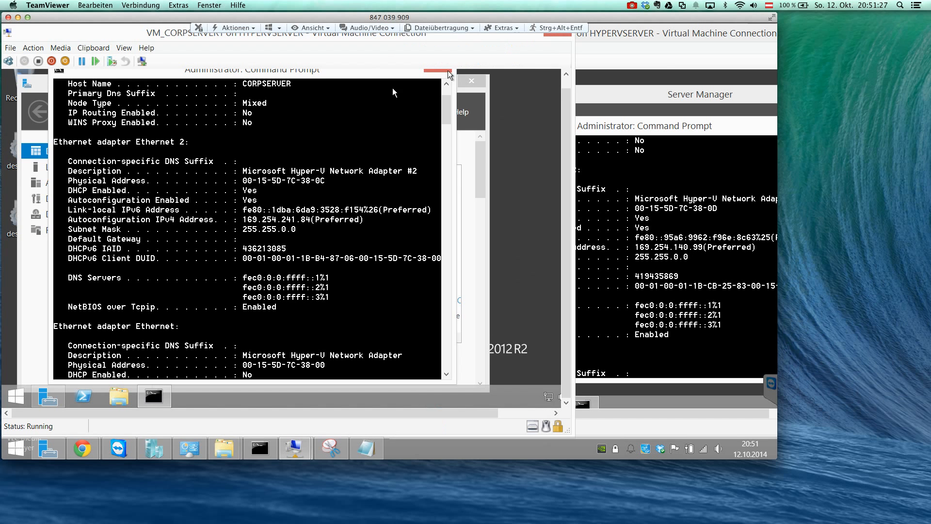
click(563, 83)
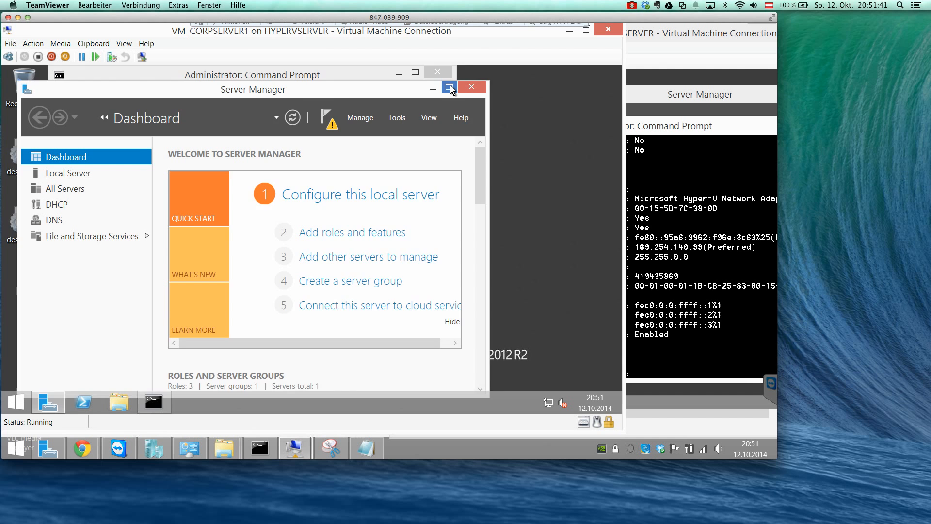
click(450, 86)
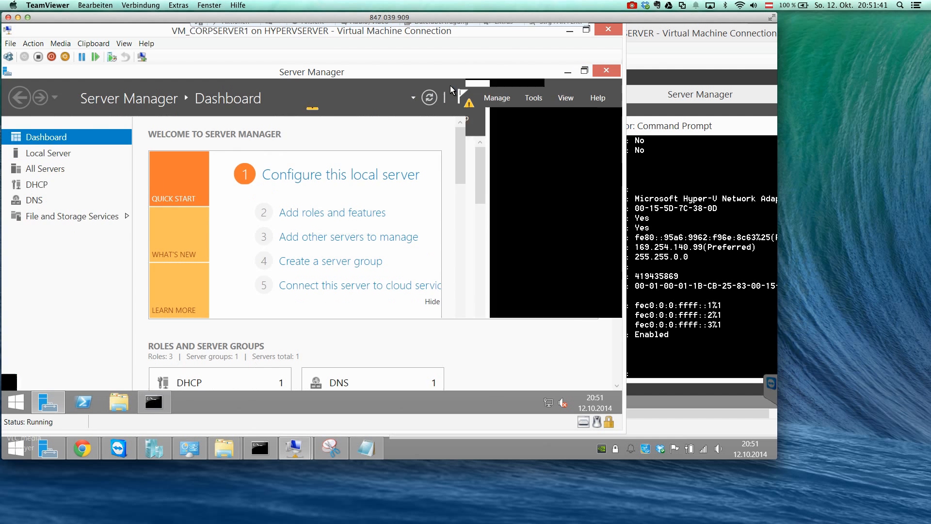
click(154, 401)
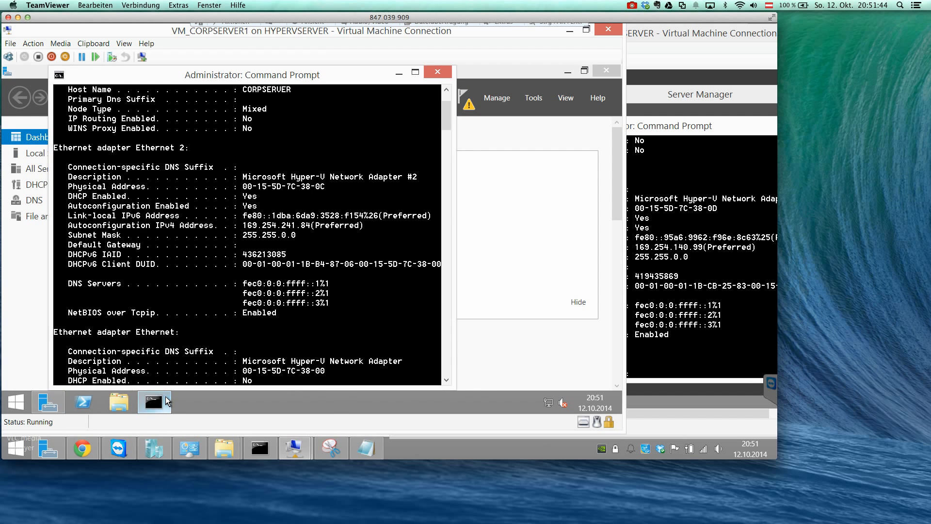
Step: Open Network Connections on VM_CORPSERVER1 and examine the connection details of the Ethernet 2 adapter
right_click(16, 402)
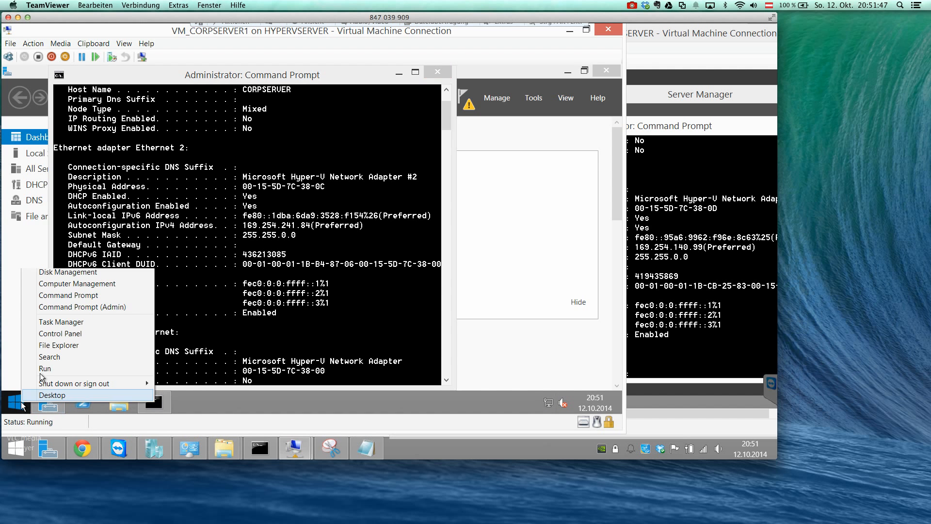
click(73, 260)
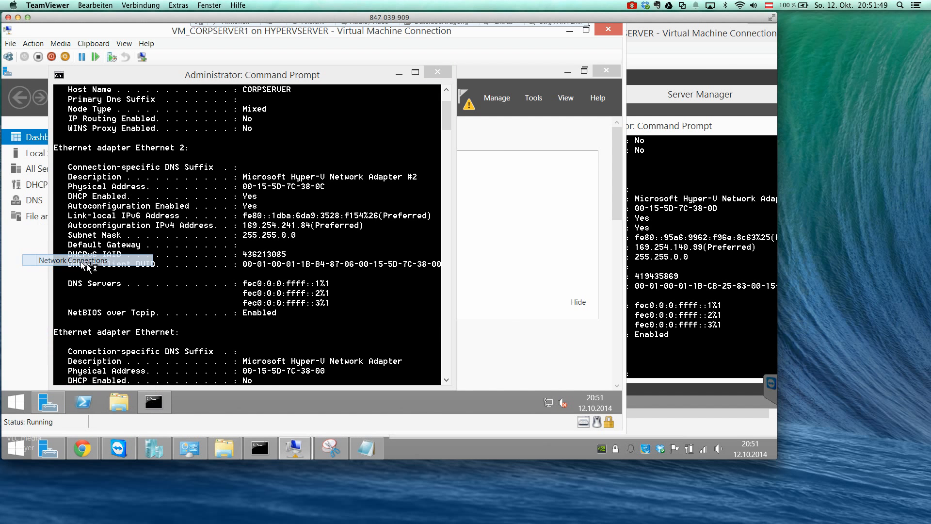
double_click(287, 96)
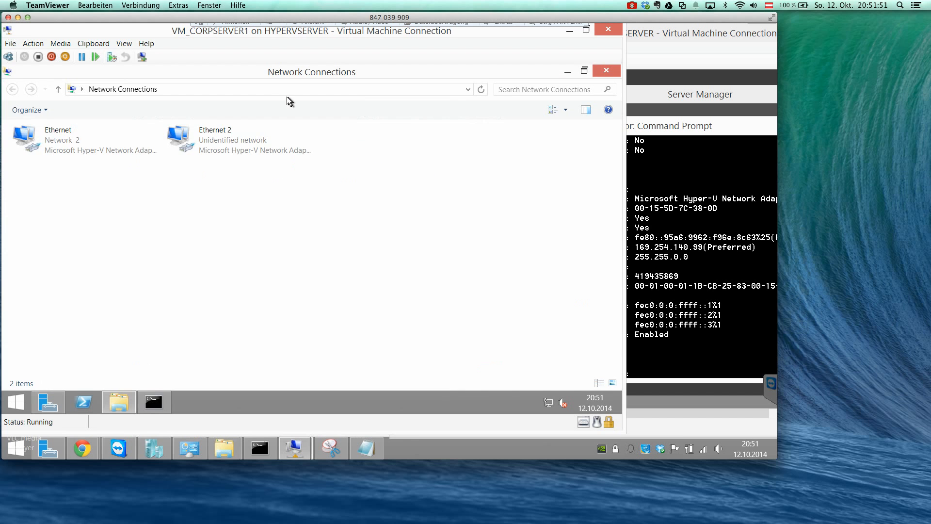
click(90, 149)
right_click(227, 137)
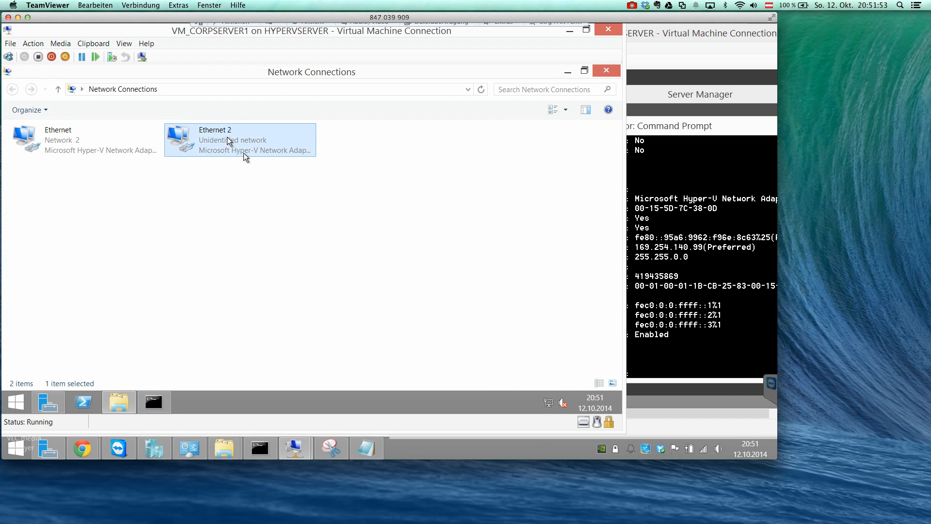
click(246, 157)
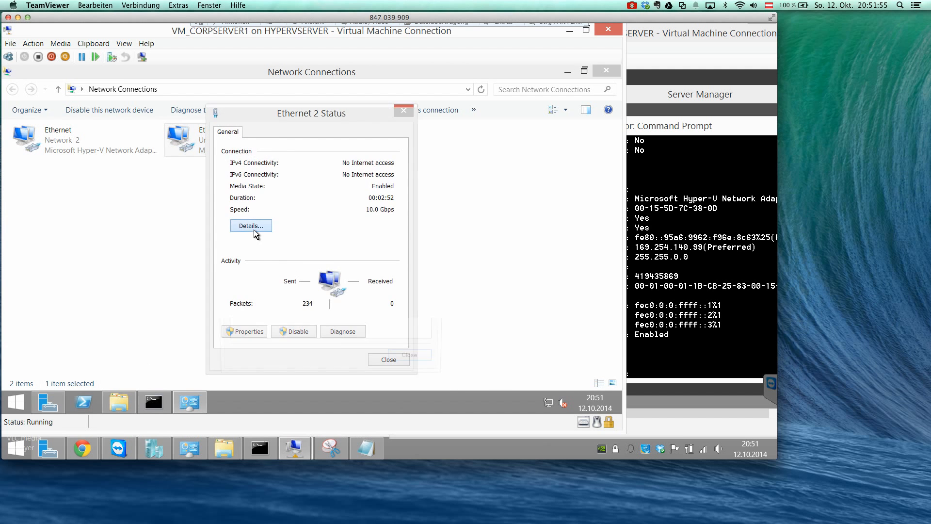
click(256, 234)
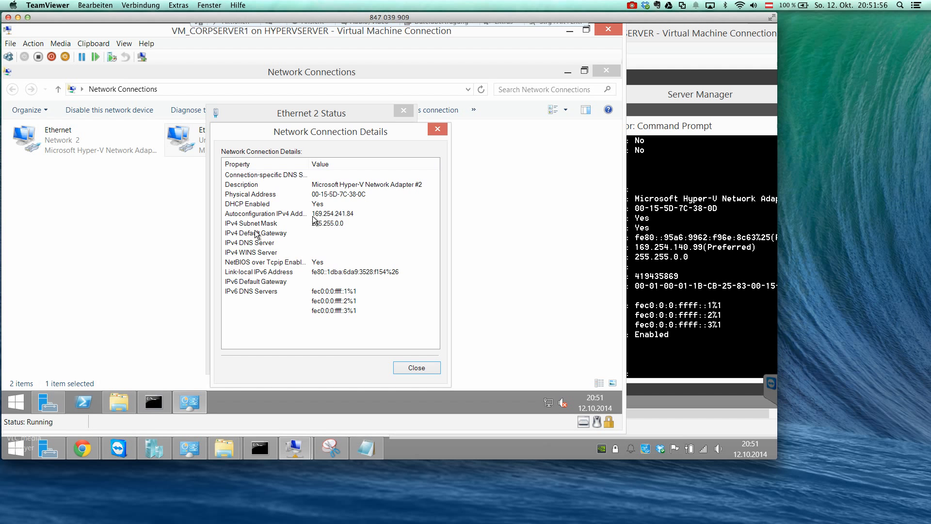
click(417, 368)
click(388, 357)
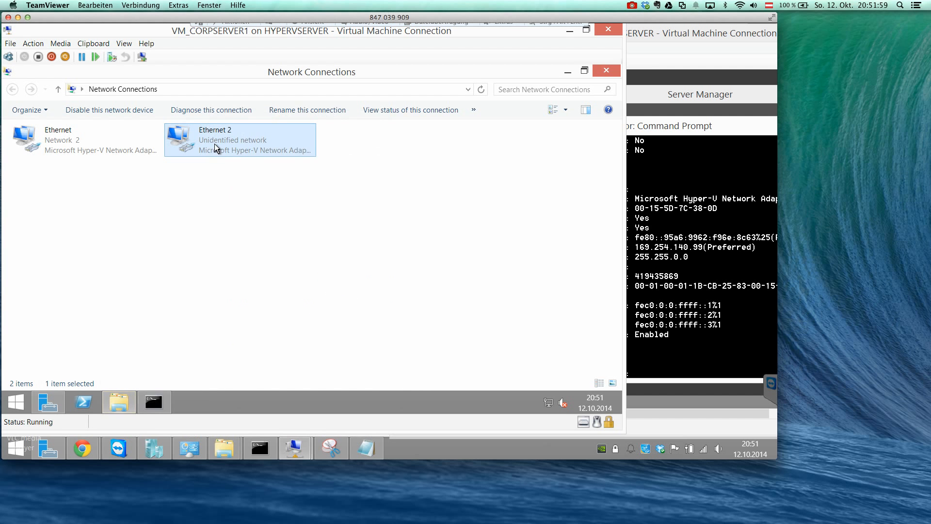
Step: Rename the Ethernet 2 adapter to PRIVATE_LAN
right_click(214, 143)
click(243, 231)
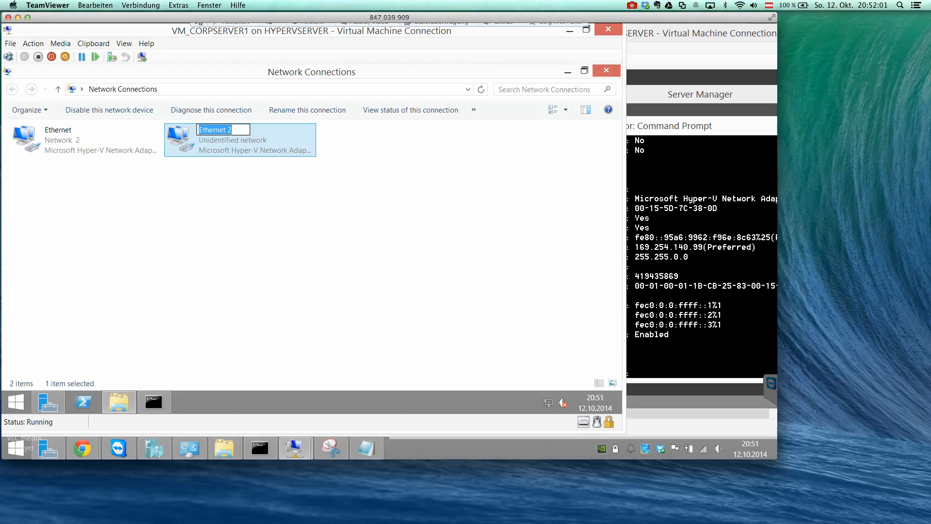
text(PRIVATE_LAN)
key(Return)
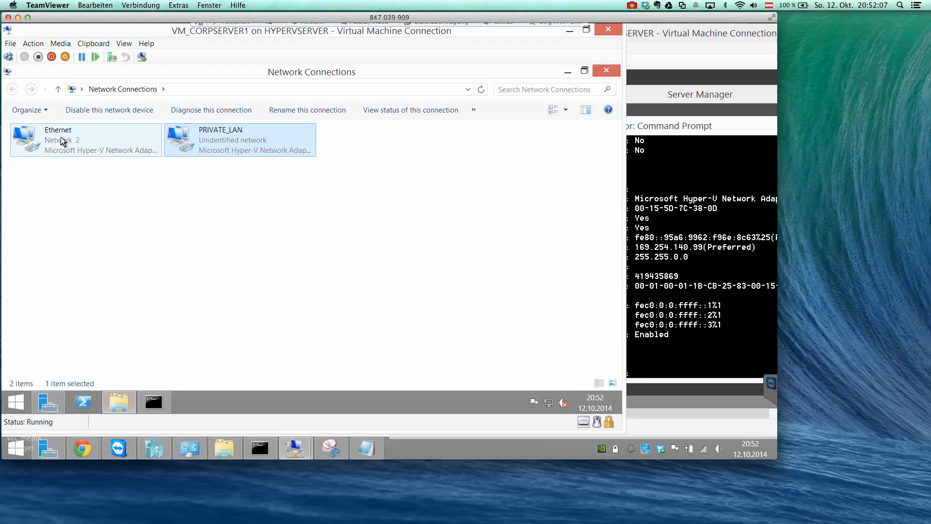
Step: Rename the Ethernet adapter to WIFI
right_click(62, 141)
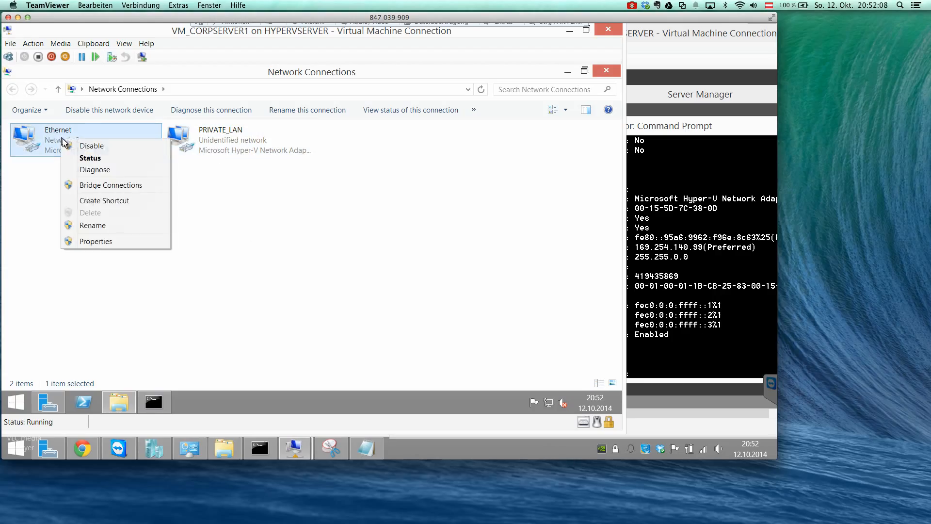
click(98, 226)
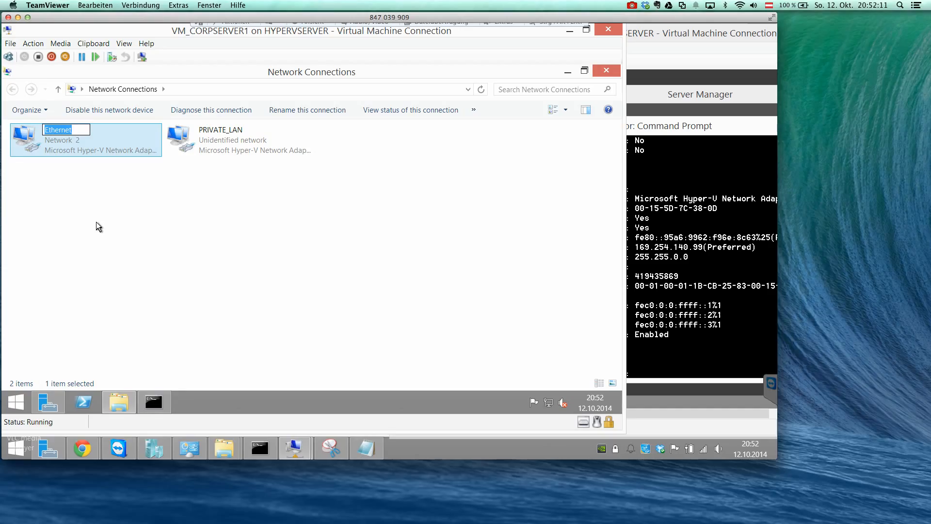
text(WIFI)
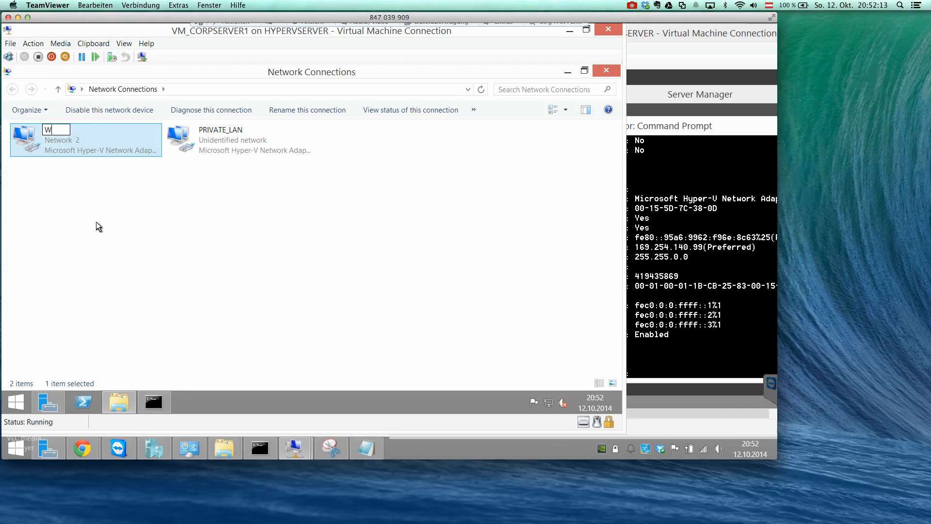
key(Return)
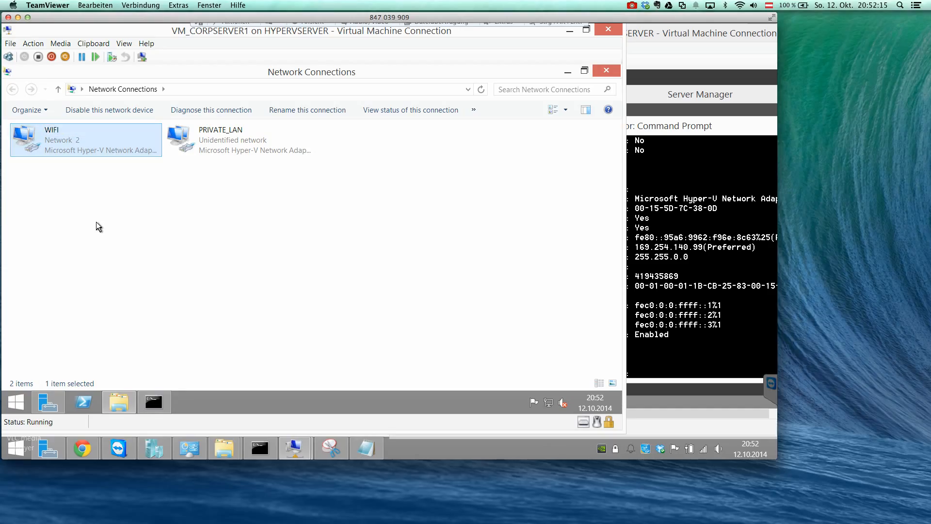
Step: Minimize Network Connections and open the DHCP management console from Server Manager on VM_CORPSERVER1
click(200, 141)
click(568, 72)
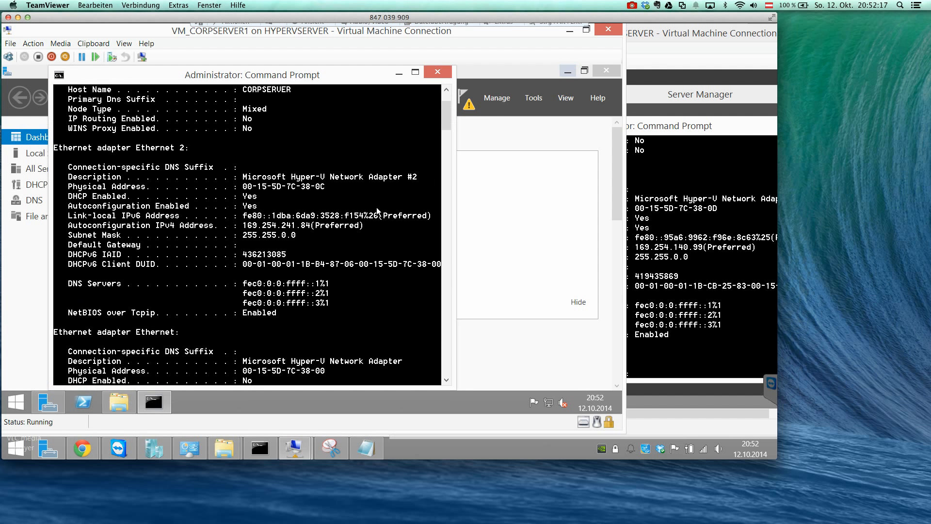
click(474, 139)
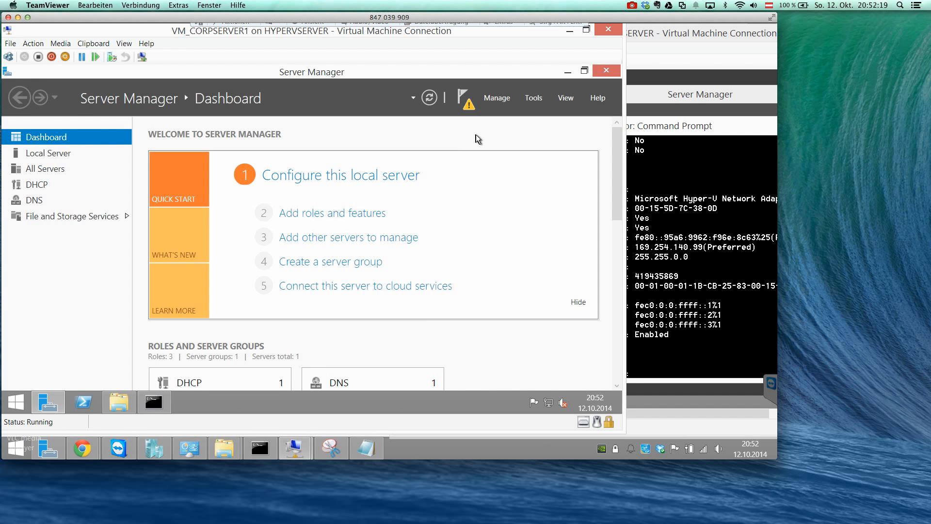
click(491, 101)
click(533, 99)
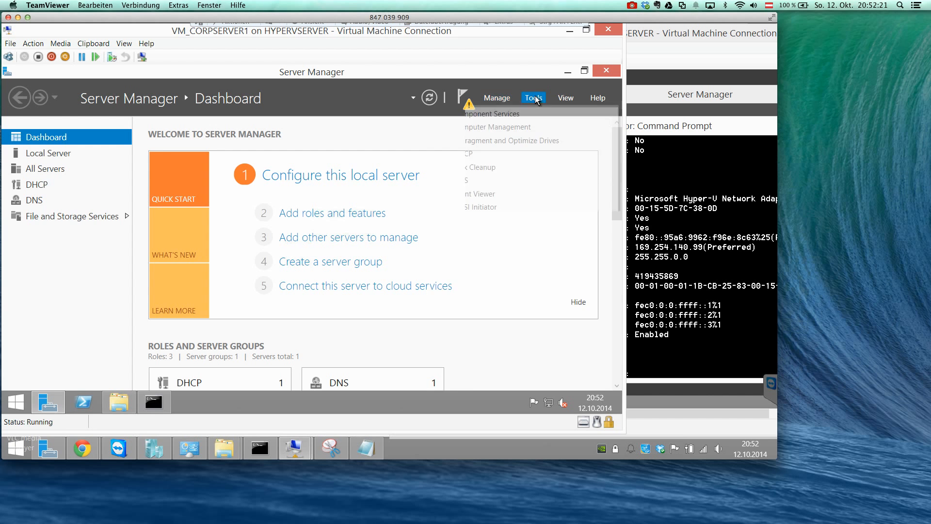
click(476, 155)
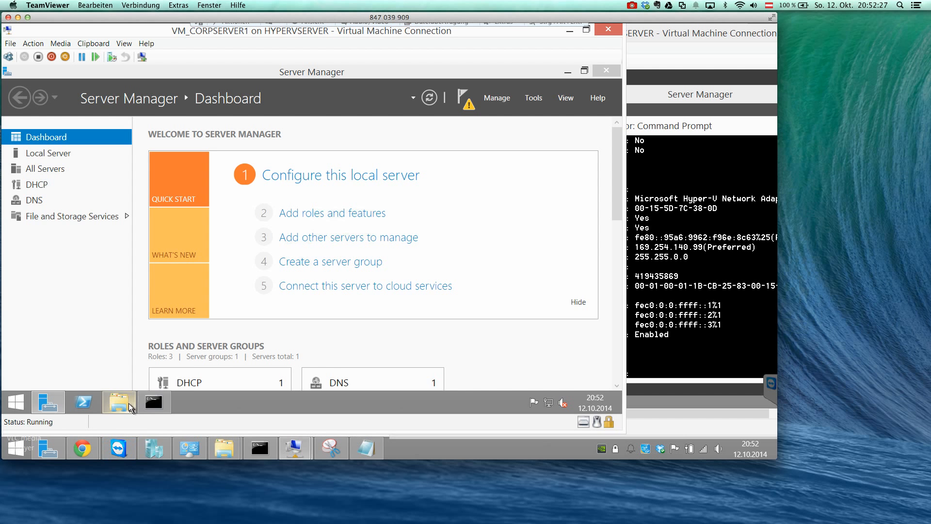
Step: Return to Network Connections and open the Internet Protocol Version 4 (TCP/IPv4) properties of the PRIVATE_LAN adapter
mouse_move(136, 402)
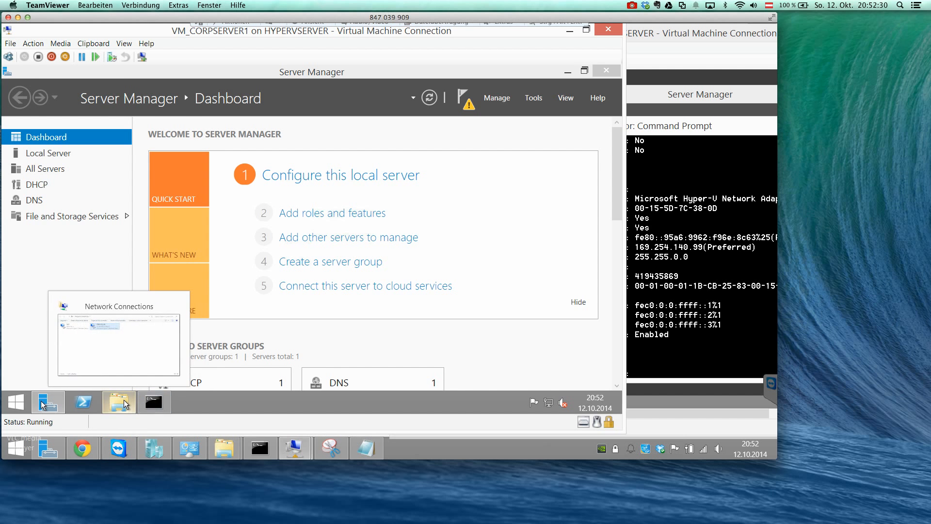
click(151, 360)
right_click(245, 152)
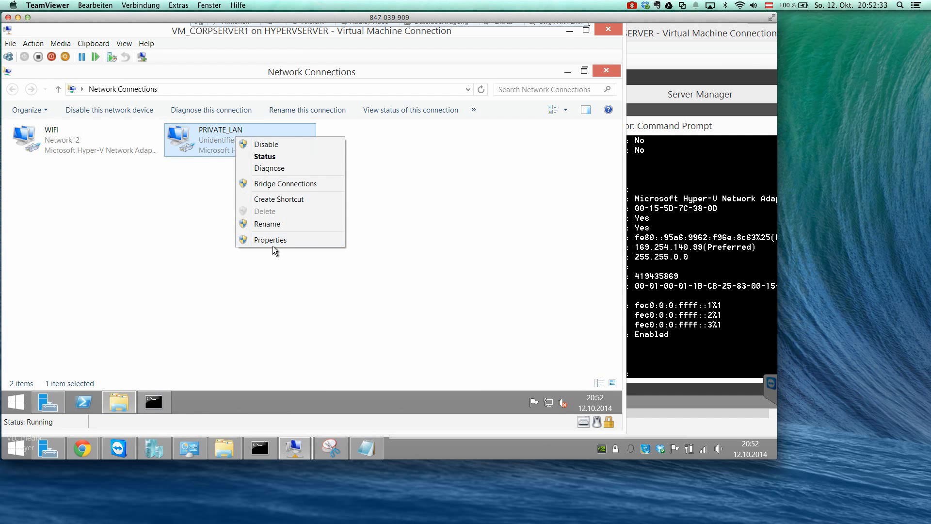
click(273, 242)
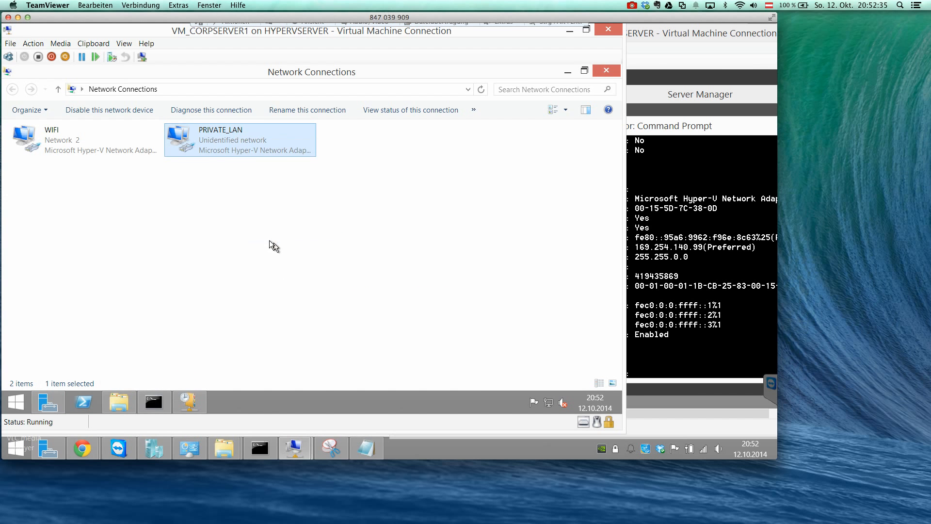
double_click(76, 283)
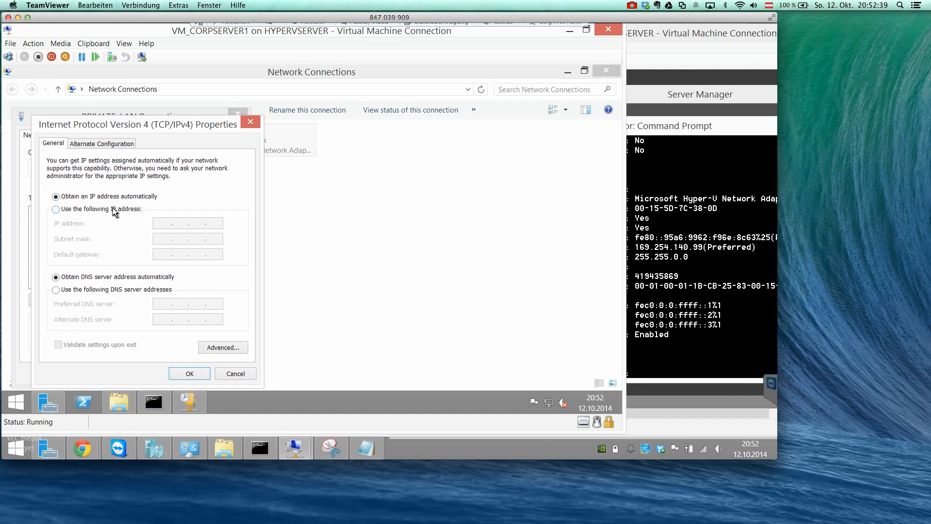
Step: Assign PRIVATE_LAN the static IP address 172.16.1.1 with subnet mask 255.255.0.0 and default gateway 172.16.1.1
click(112, 208)
text(172 . )
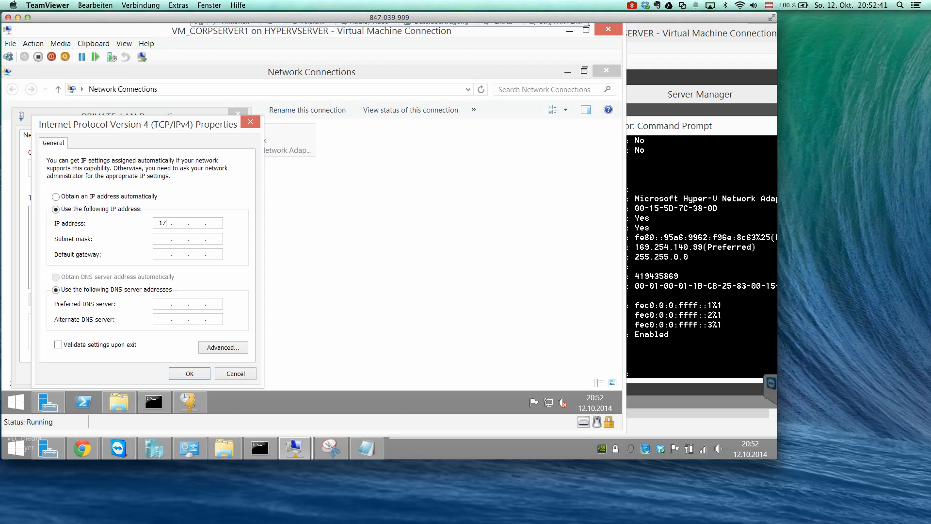
text(16)
key(Tab)
key(Tab)
text(172)
key(Tab)
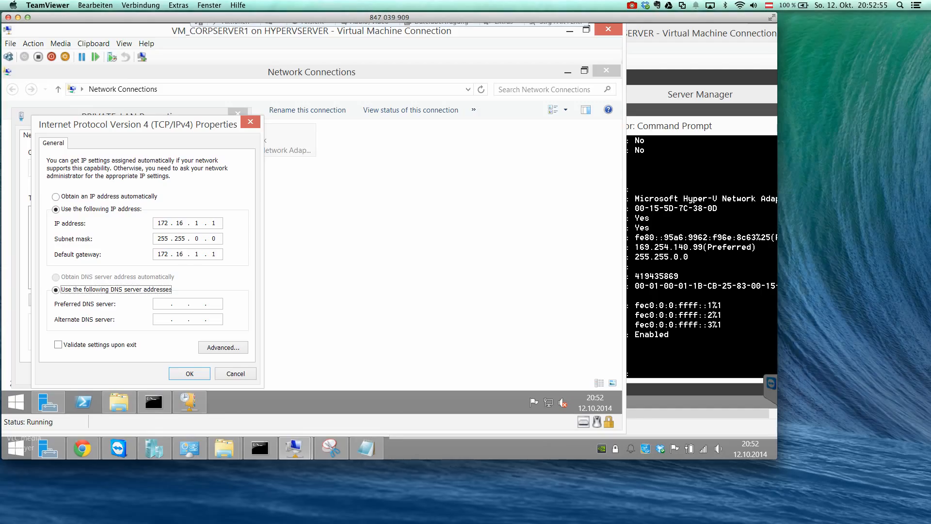
Step: Set the preferred DNS server to 127.0.0.1 and save the IPv4 configuration, accepting multiple default gateways
key(Tab)
text(127)
click(196, 371)
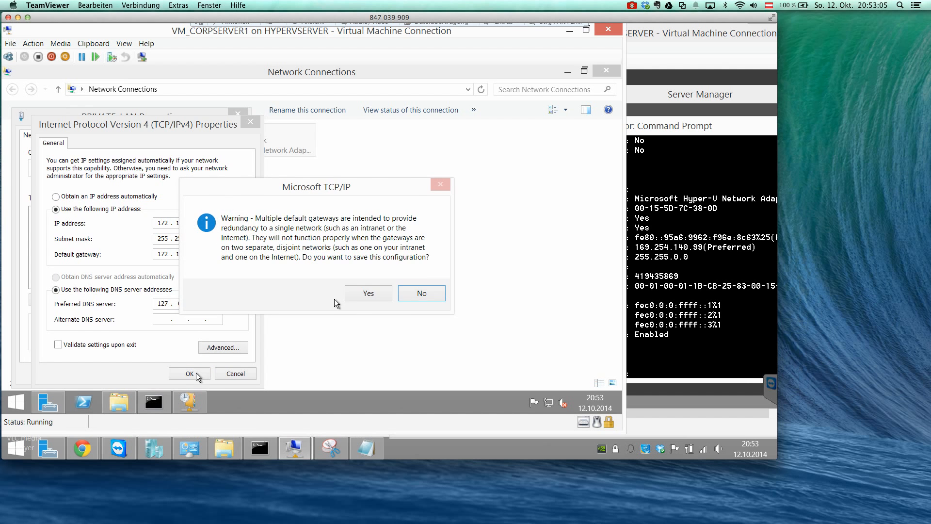
click(367, 294)
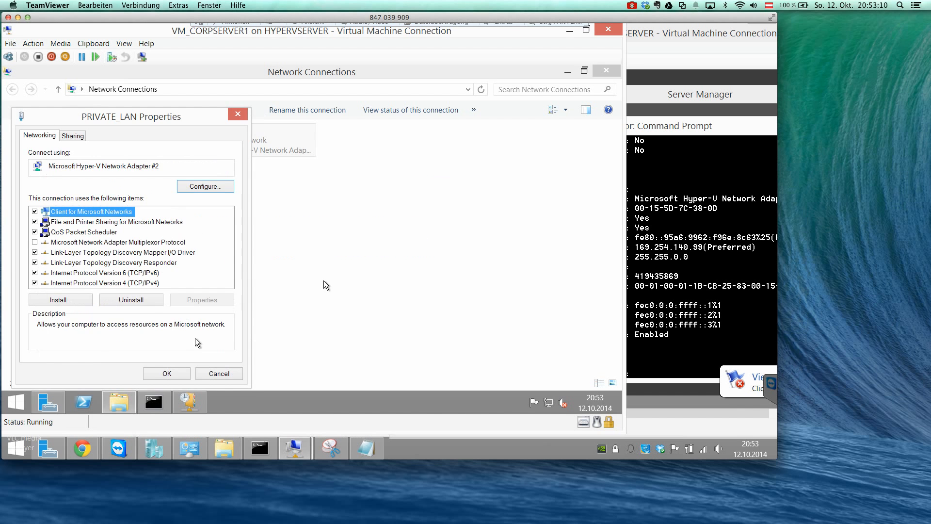
Step: Reopen the PRIVATE_LAN adapter's IPv4 properties to check them, save them again and apply the adapter's properties
double_click(92, 282)
click(194, 374)
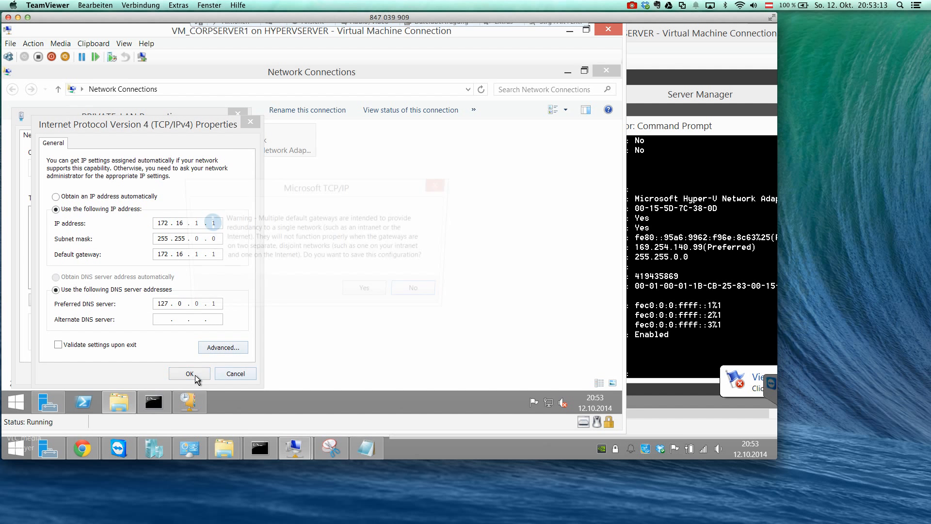
click(367, 293)
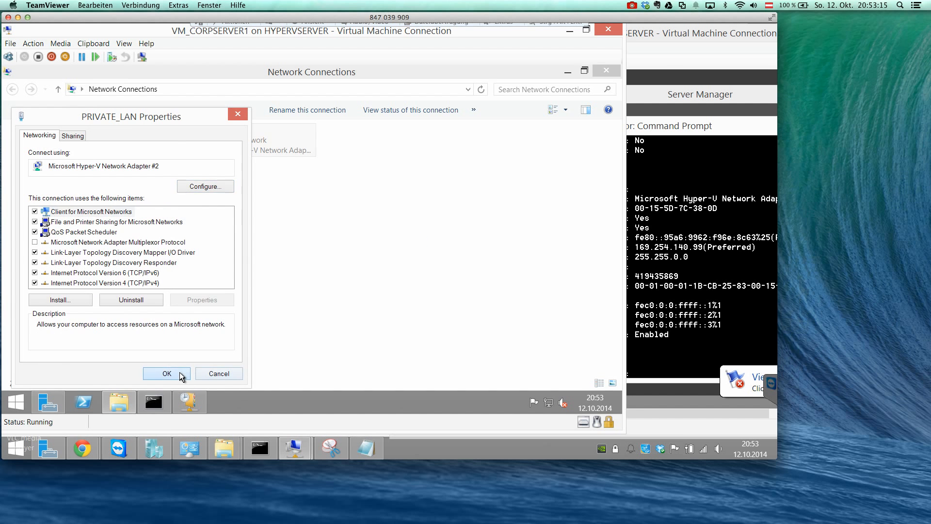
click(179, 372)
Step: Run "ipconfig -all" again on VM_CORPSERVER1 and examine the IP configuration of the PRIVATE_LAN and WIFI adapters
click(156, 402)
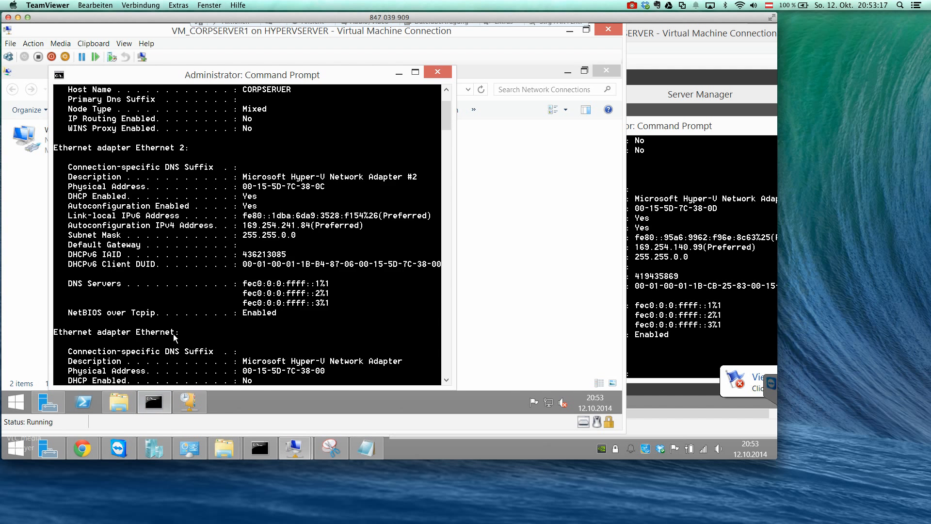
key(Up)
key(Return)
scroll(324, 245, up, 2)
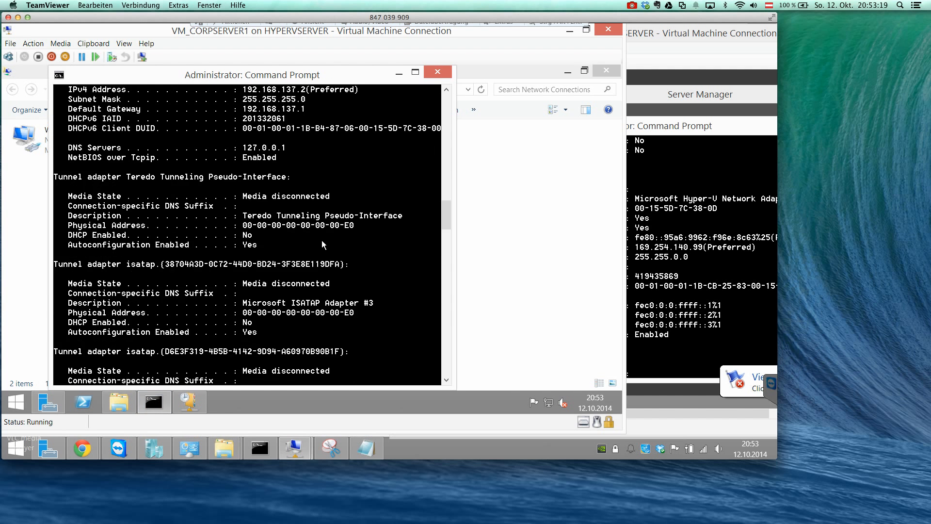
scroll(324, 245, up, 5)
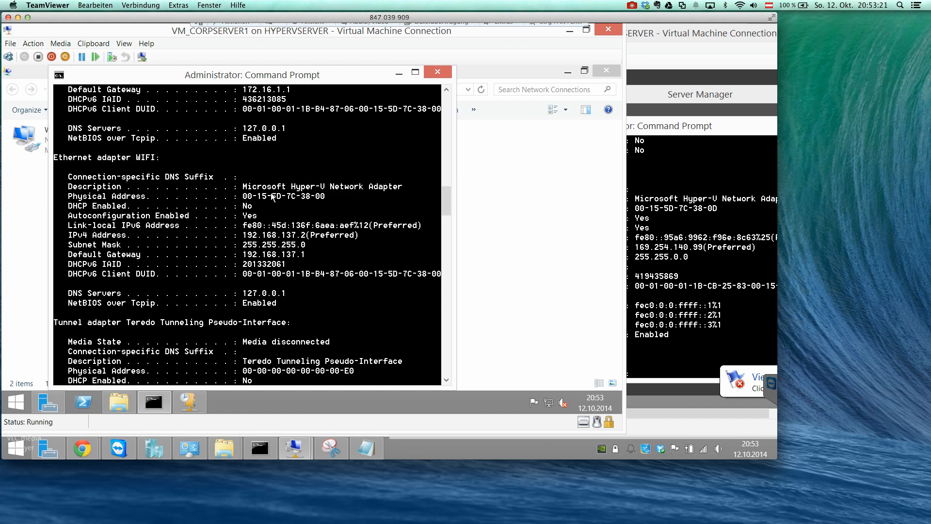
scroll(272, 195, up, 7)
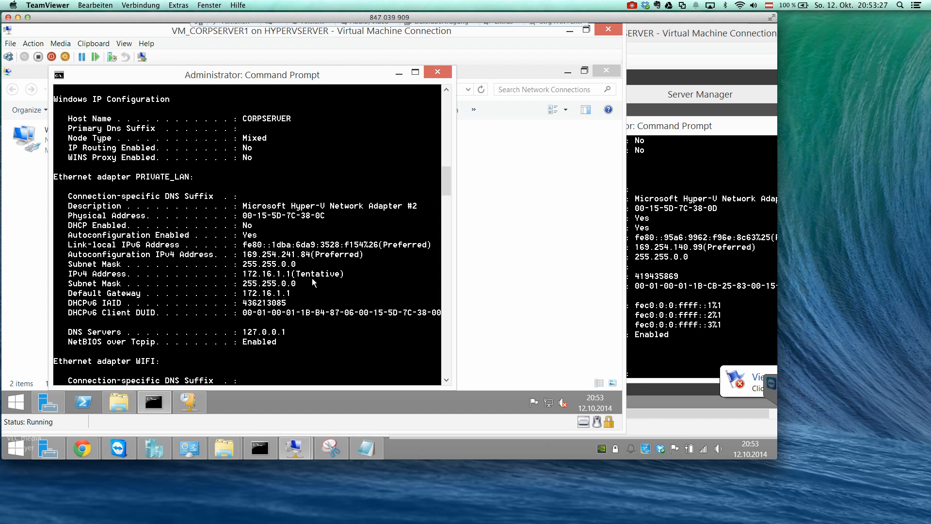
Step: Put the Command Prompt aside, bring up the DHCP console maximized, and expand corpserver and its IPv4 node
click(400, 74)
click(252, 187)
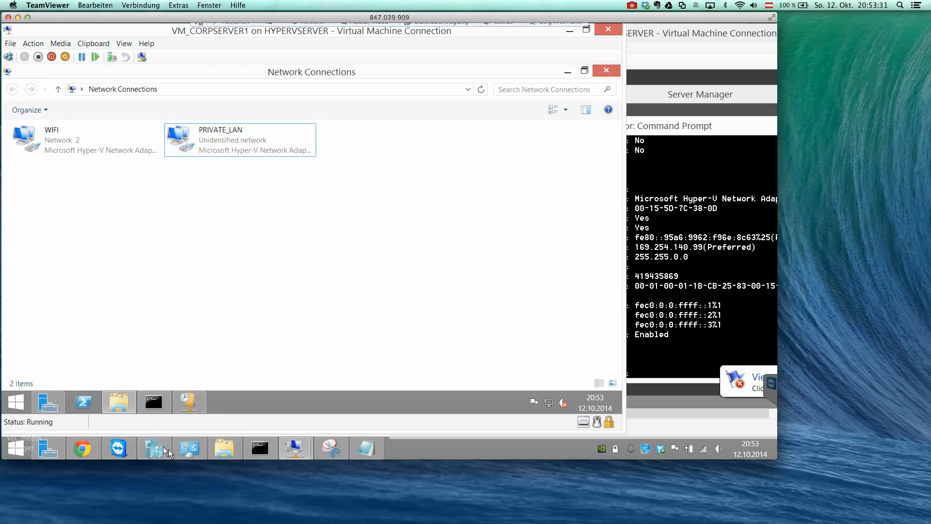
click(185, 403)
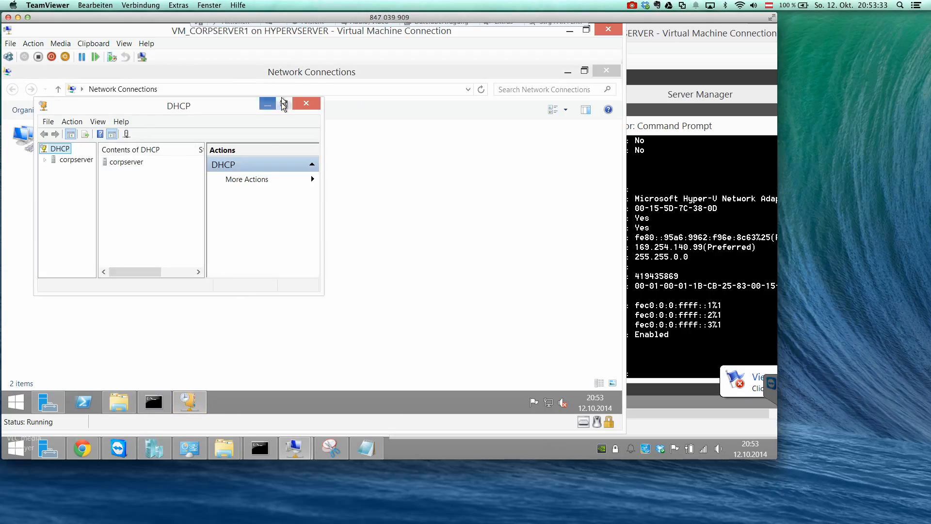
click(284, 105)
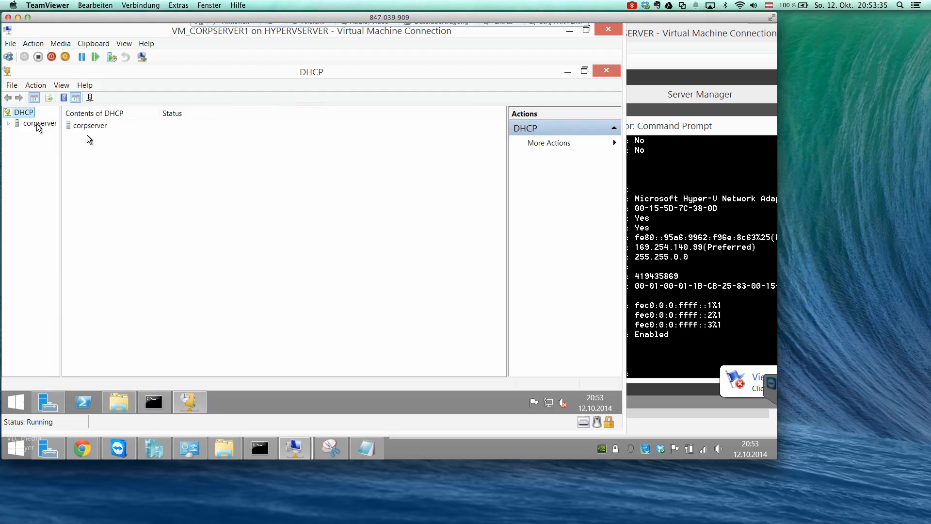
click(38, 123)
drag(59, 122, 109, 122)
double_click(44, 123)
click(39, 134)
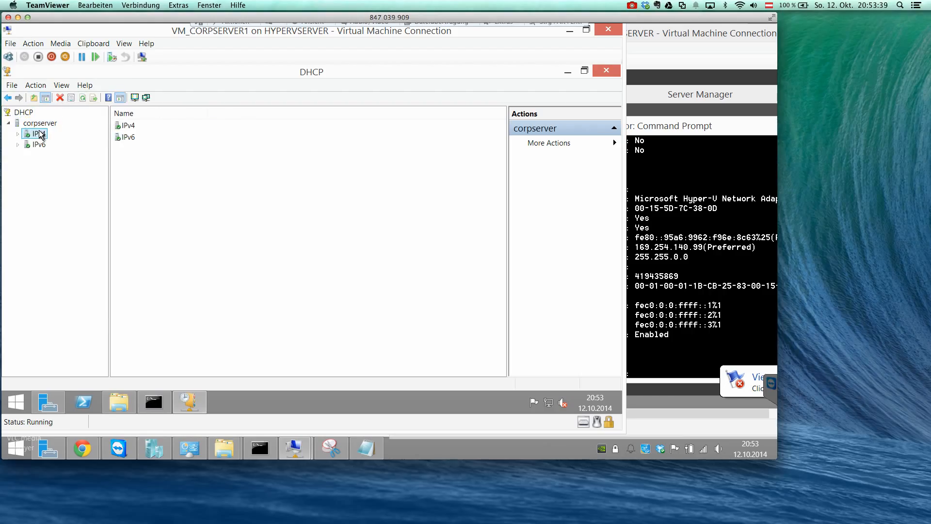
double_click(40, 135)
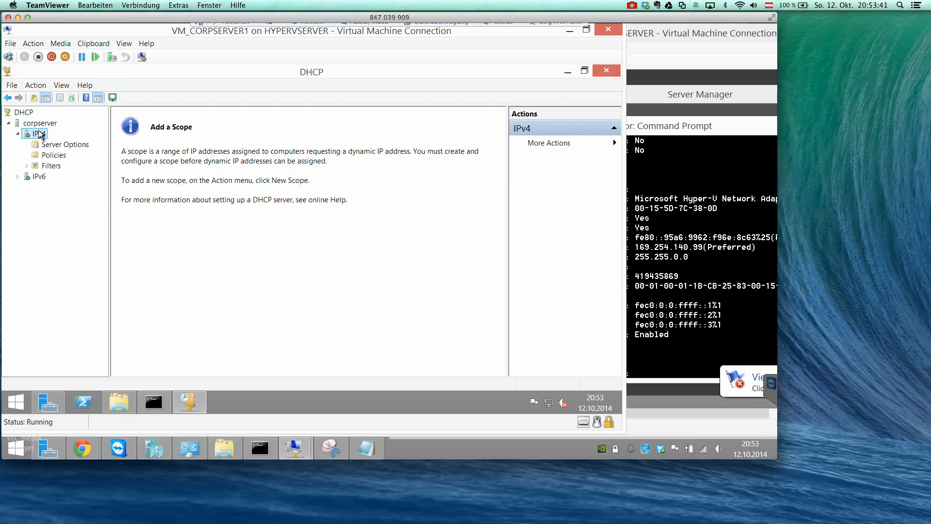
Step: Check the database and backup paths in the DHCP server corpserver's properties, leaving them as they are
right_click(37, 124)
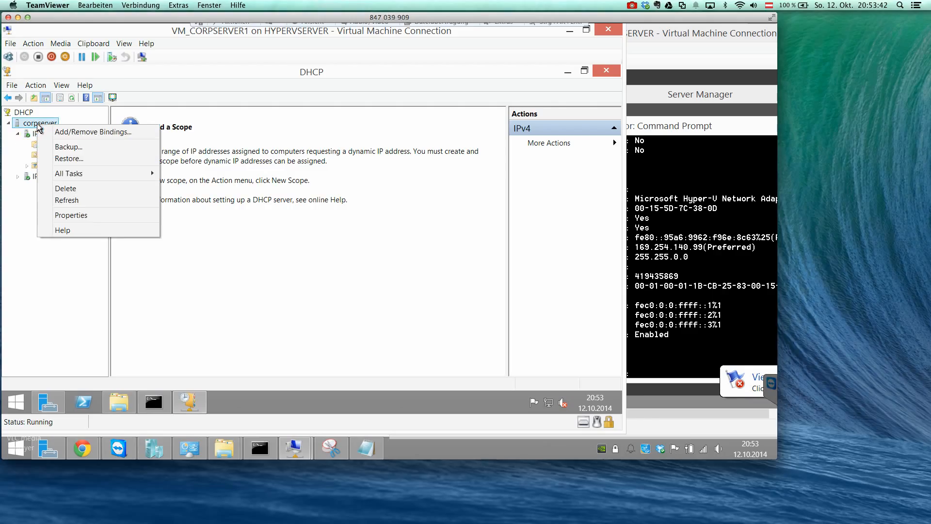
click(83, 215)
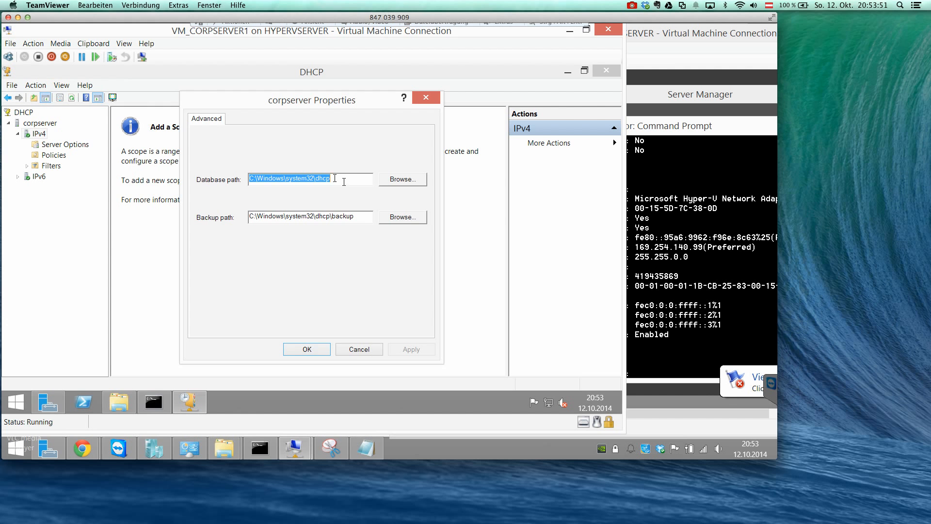
click(347, 350)
Step: Review the DHCP server's IPv4 properties, from general, filter, failover and advanced settings to the DNS dynamic update options, and dismiss them
right_click(40, 135)
key(Escape)
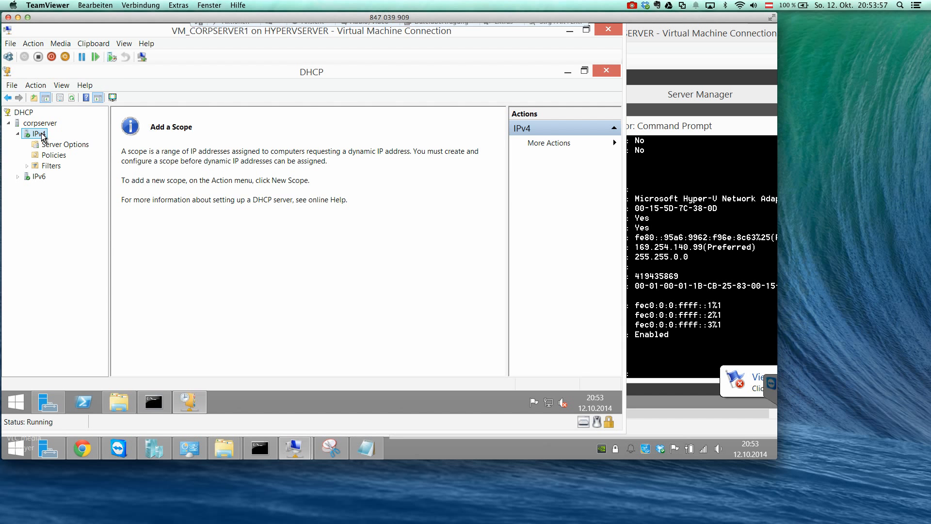
right_click(42, 137)
click(102, 297)
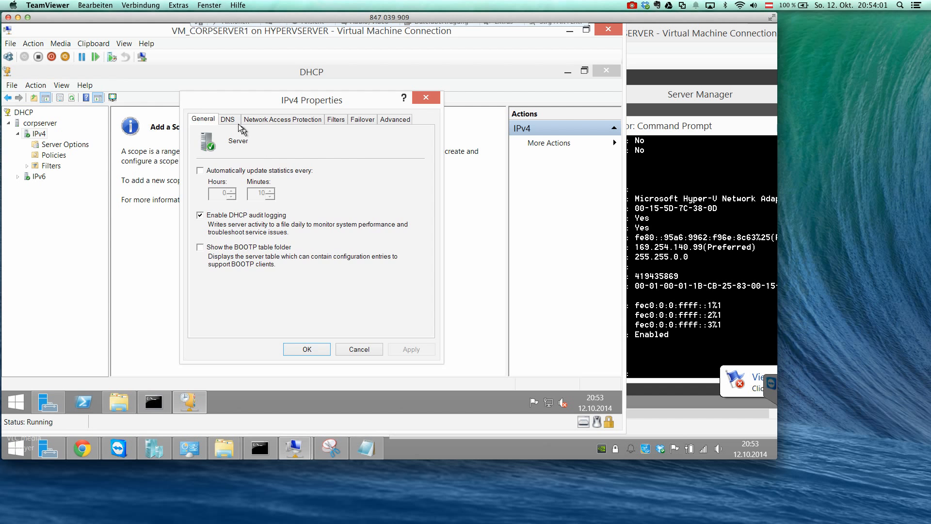
click(238, 124)
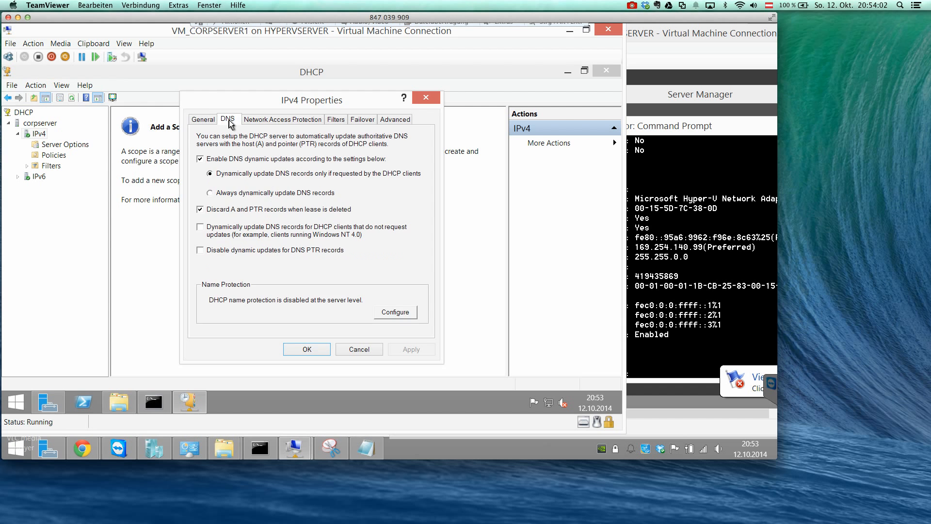
click(266, 122)
click(335, 119)
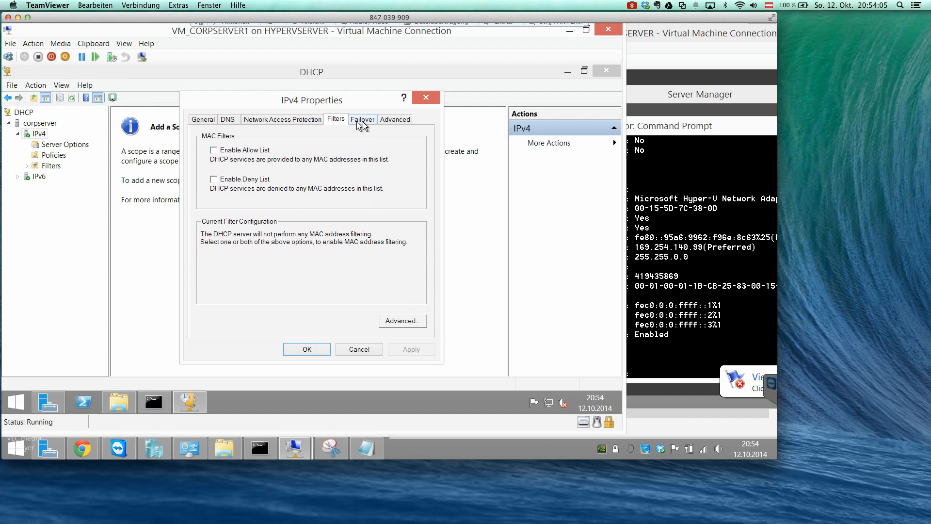
click(365, 121)
click(383, 121)
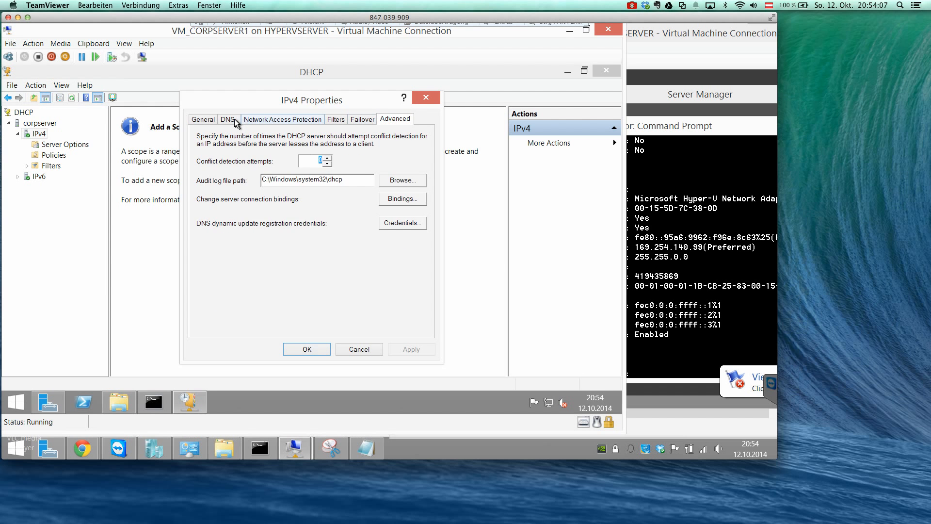
click(234, 119)
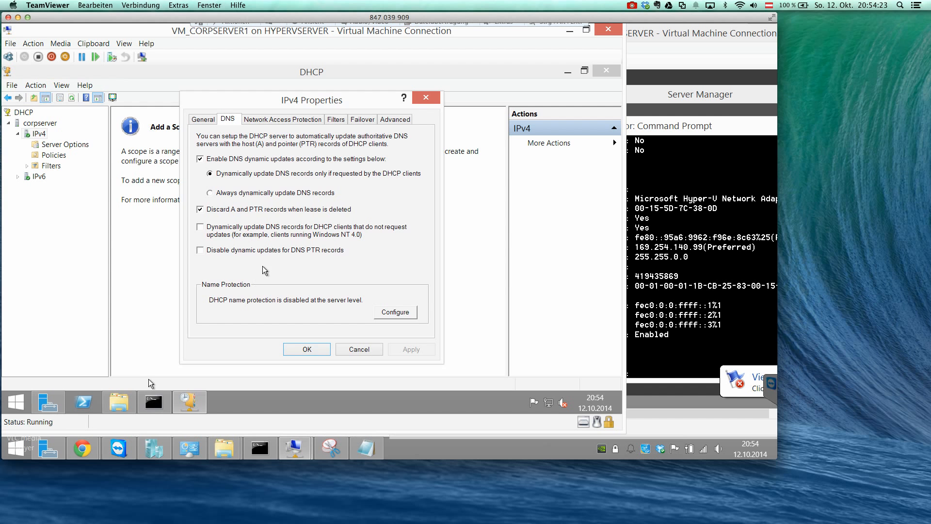
click(359, 349)
Step: Launch DNS Manager from Server Manager and display the records of CORPSERVER's forward lookup zone corp.zz
click(49, 401)
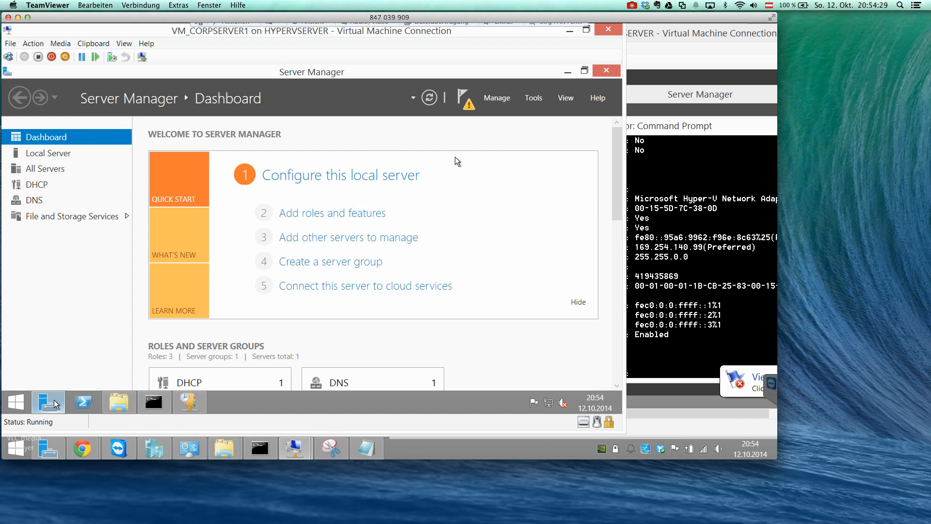
click(527, 98)
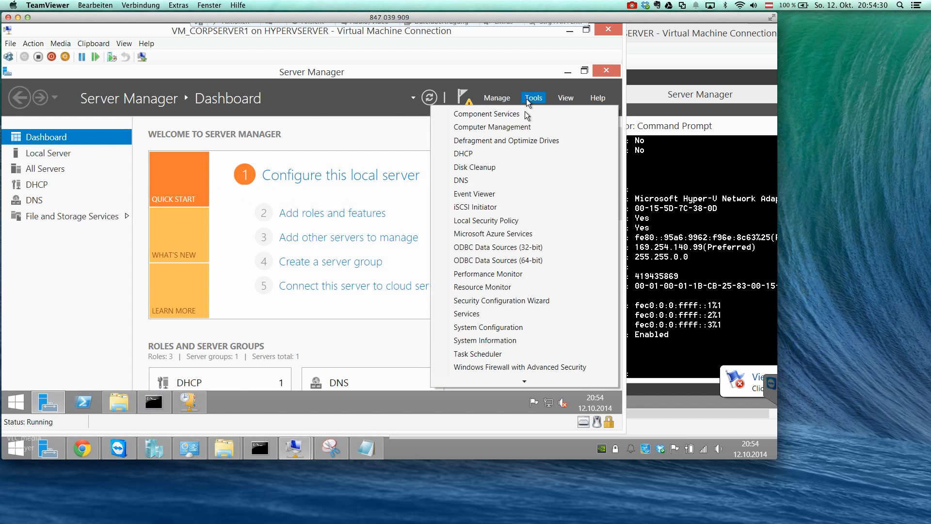
click(492, 181)
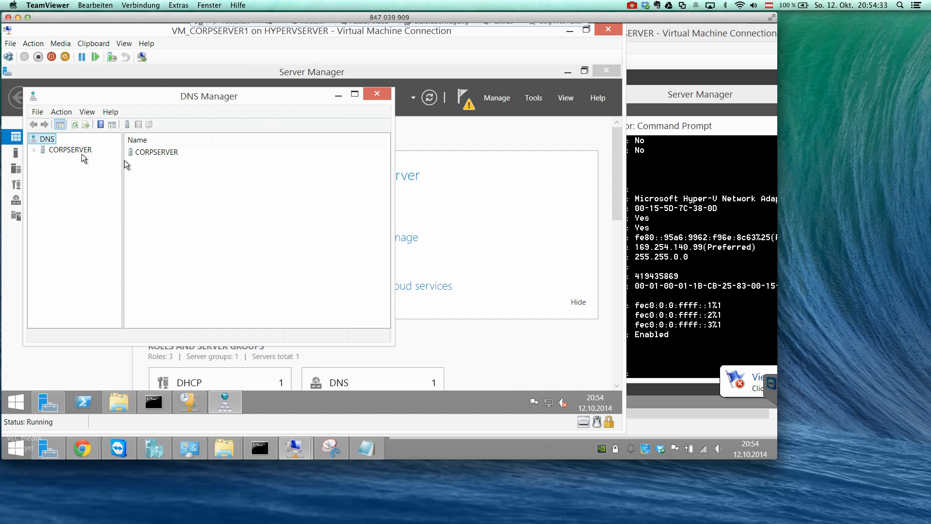
double_click(75, 152)
double_click(80, 171)
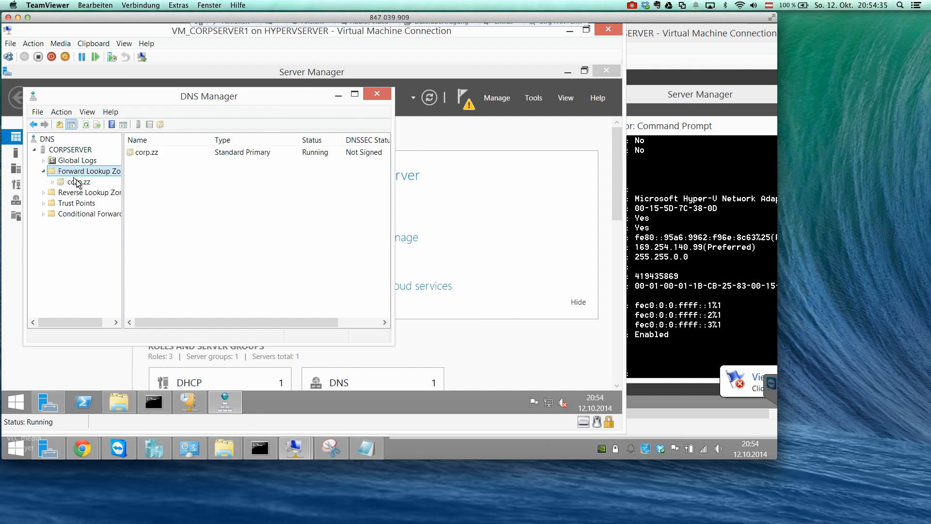
click(81, 181)
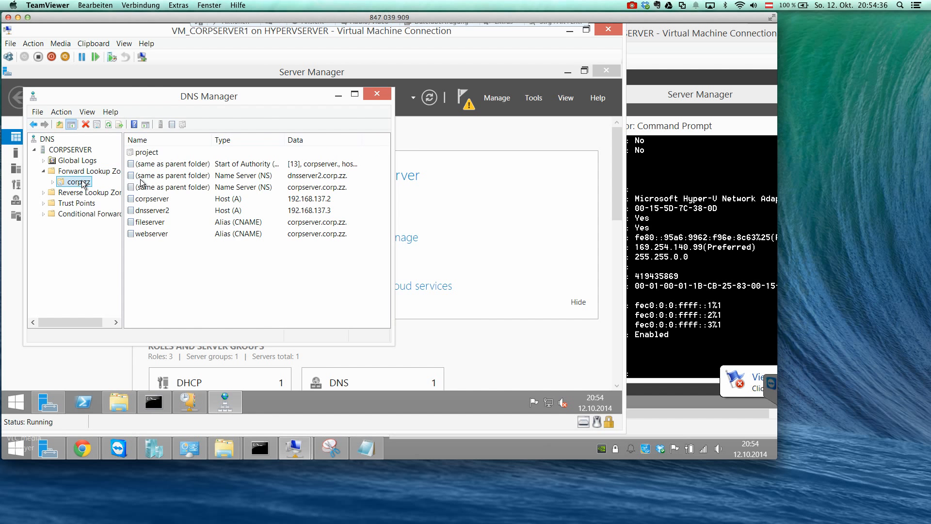
Step: Place DNS Manager beside the DHCP console tree and examine the corpserver and dnsserver2 host records in corp.zz
click(186, 402)
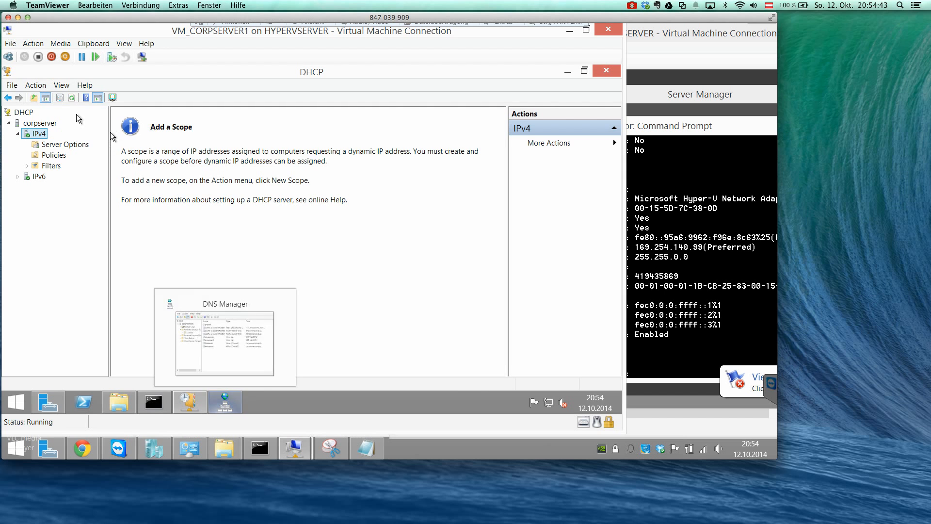
click(225, 401)
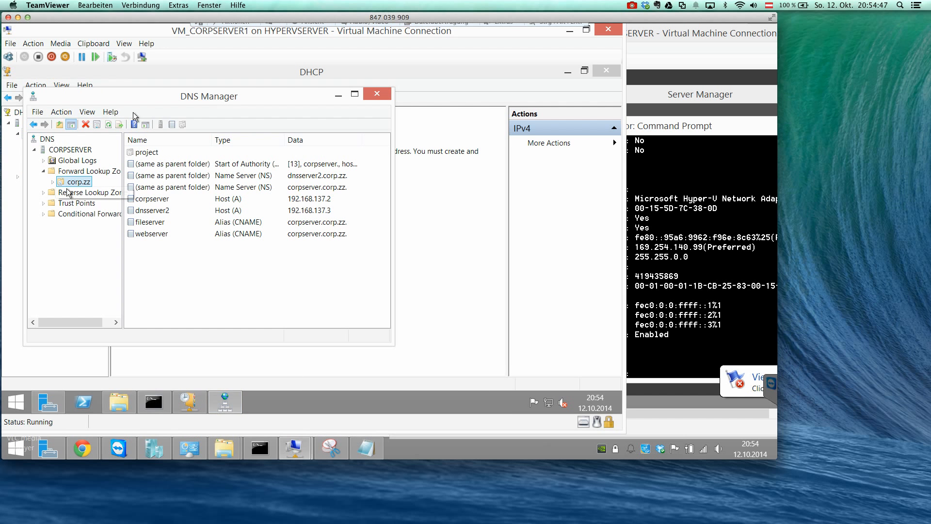
drag(137, 101, 225, 110)
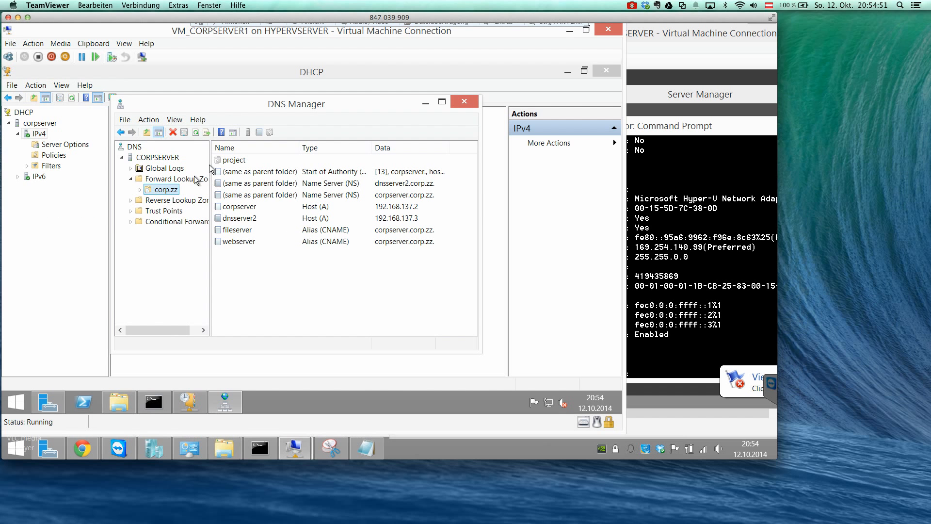
double_click(172, 191)
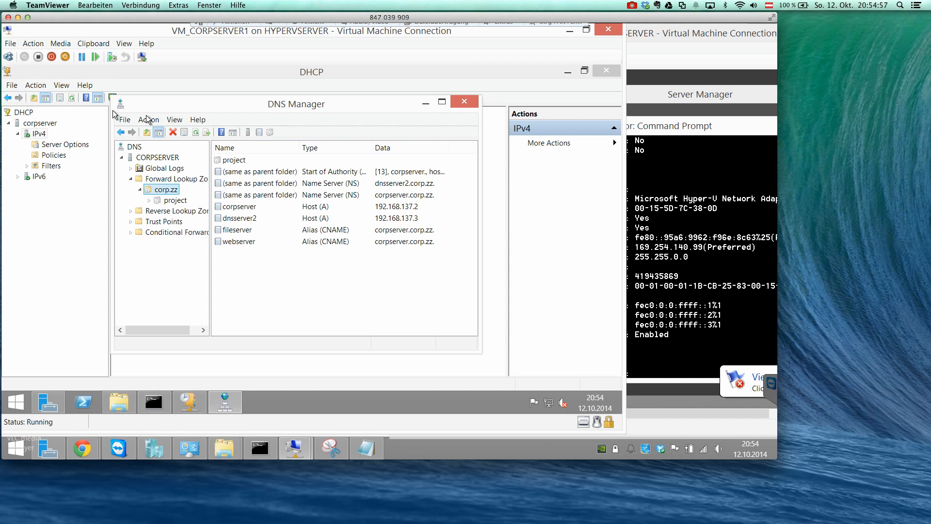
click(337, 208)
click(336, 218)
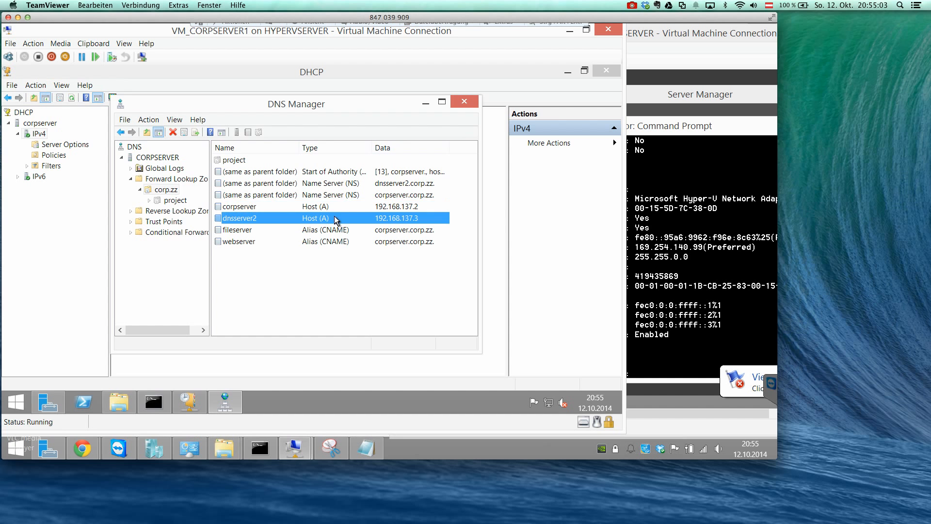
click(339, 208)
click(338, 219)
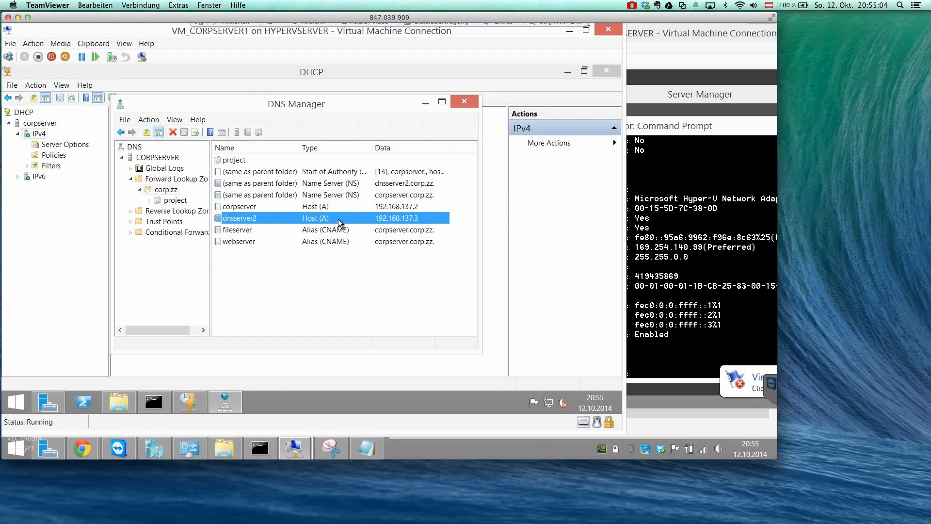
click(248, 279)
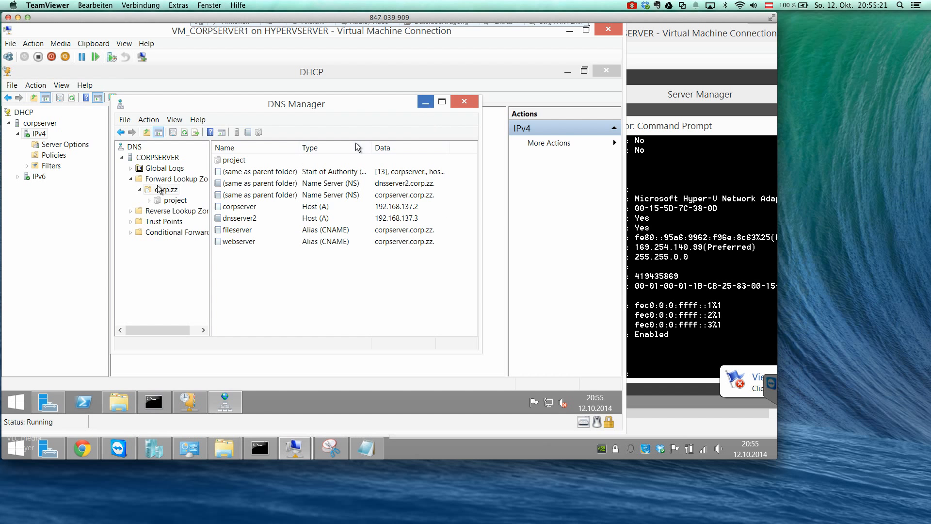
Step: Maximize DNS Manager, set the corp.zz zone's dynamic updates to Nonsecure and secure, and save the zone properties
double_click(170, 103)
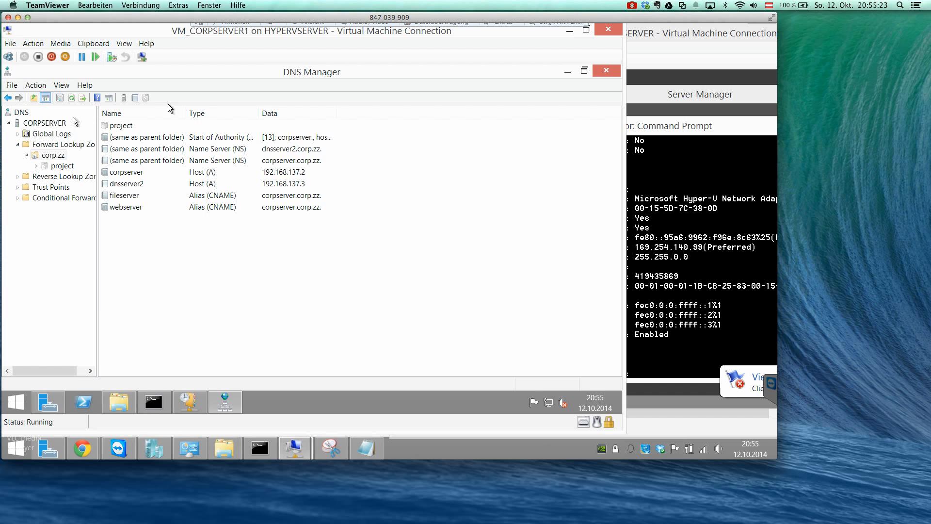
right_click(54, 159)
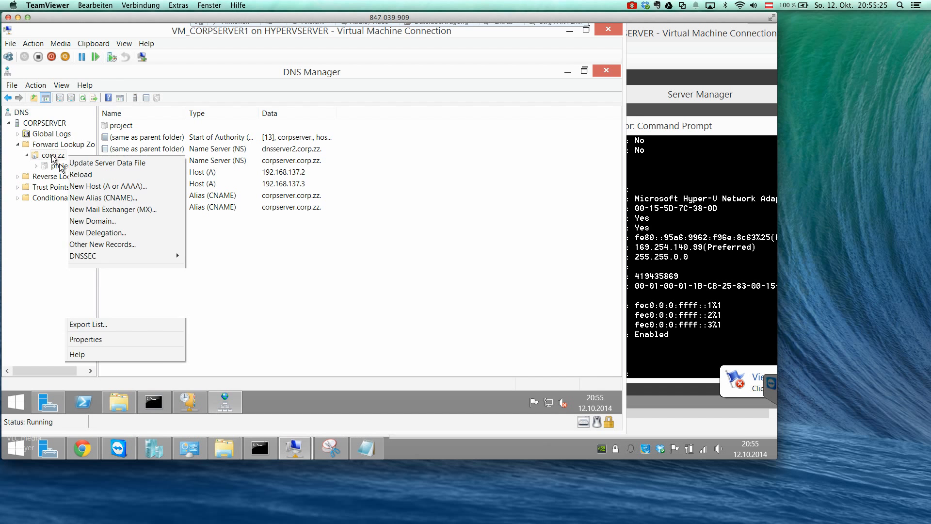
click(82, 339)
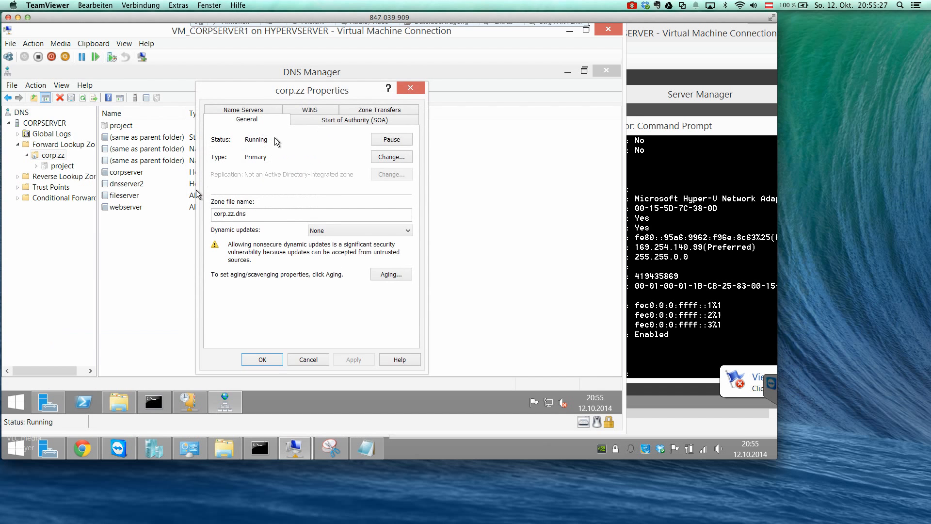
click(336, 231)
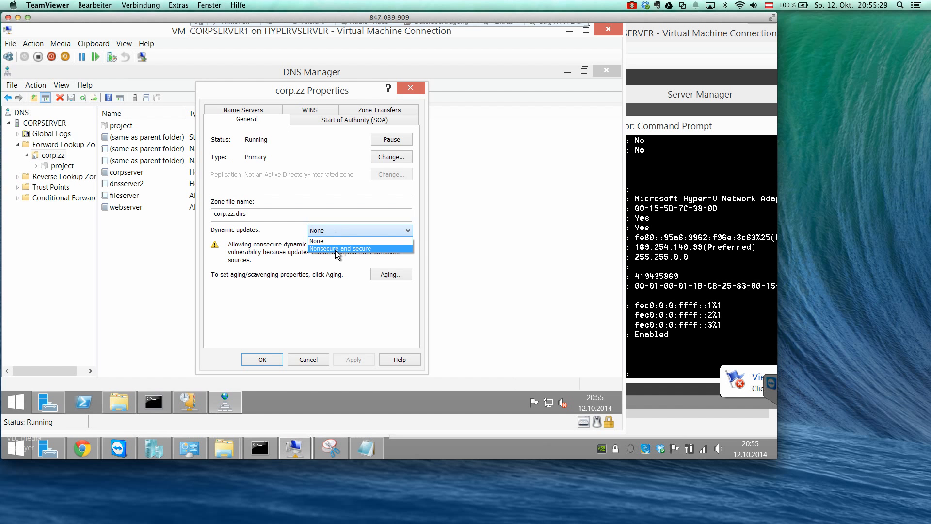
click(336, 249)
click(345, 231)
click(350, 248)
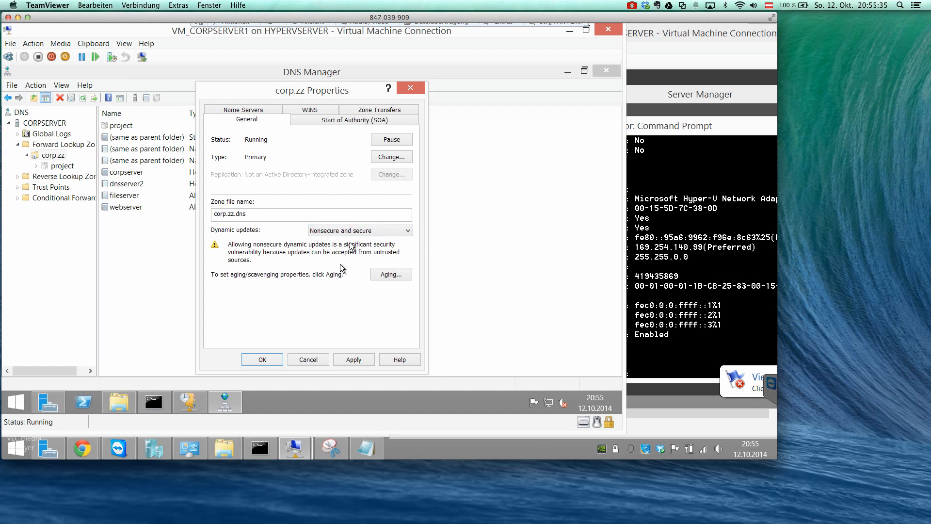
click(361, 359)
click(254, 359)
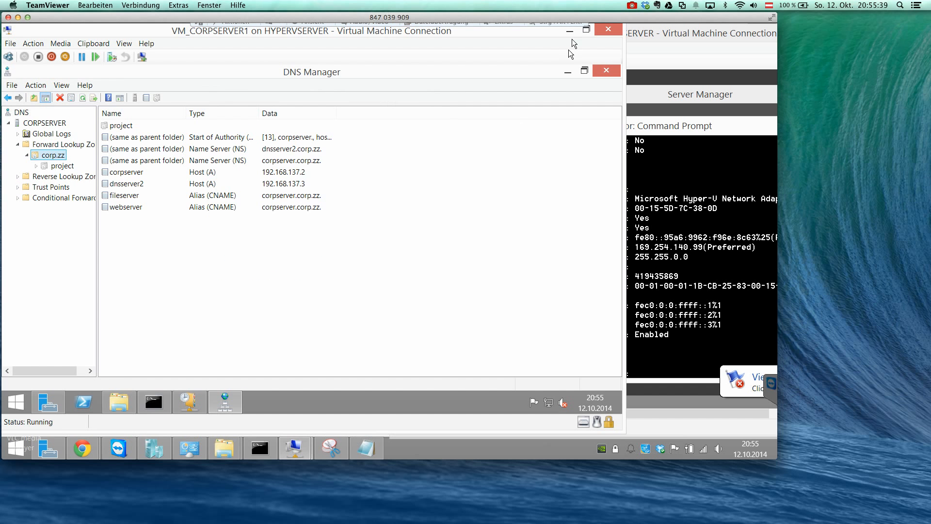
Step: Set dynamic updates to Nonsecure and secure for the reverse lookup zone 137.168.192.in-addr.arpa and apply the change
double_click(61, 176)
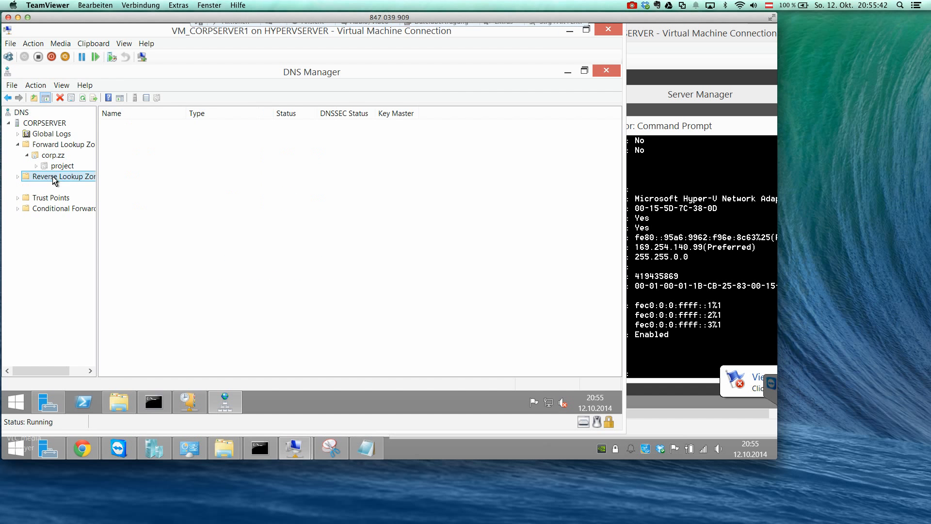
right_click(54, 187)
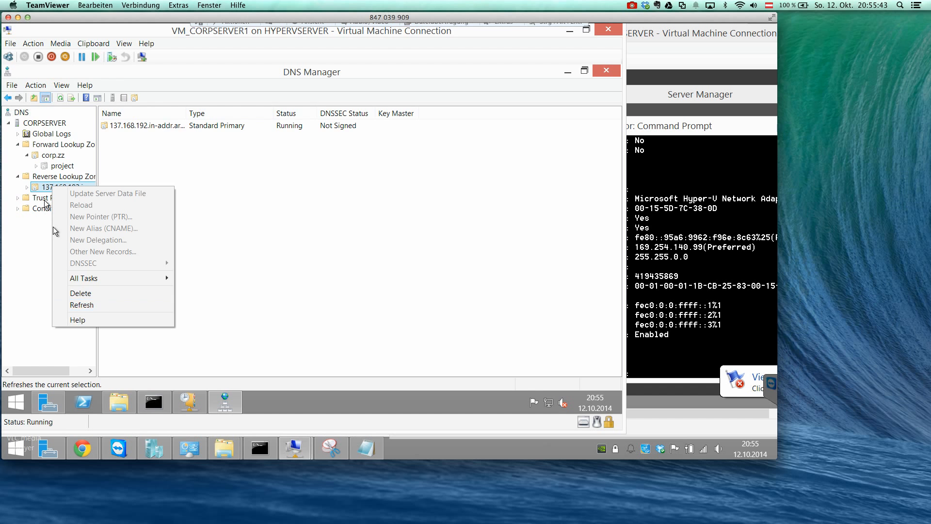
click(43, 196)
click(44, 188)
right_click(40, 184)
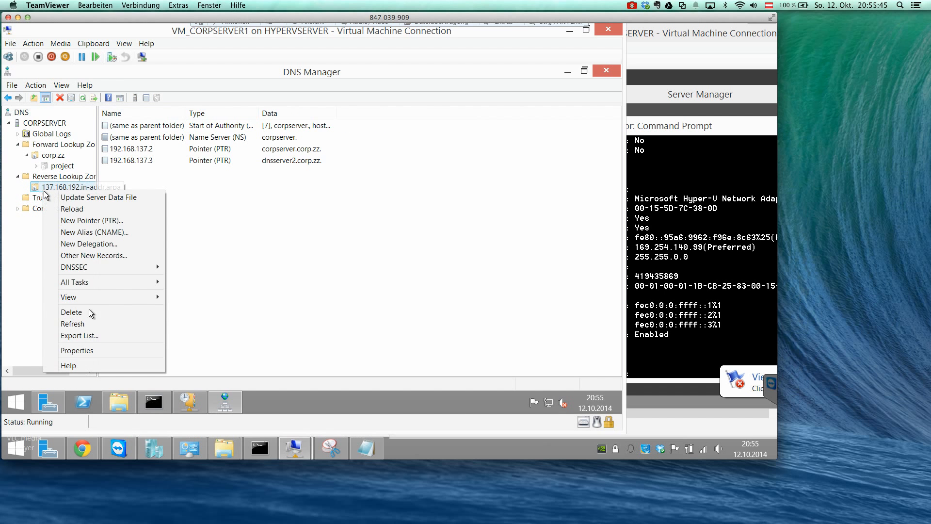
click(94, 349)
click(329, 232)
click(328, 249)
click(344, 361)
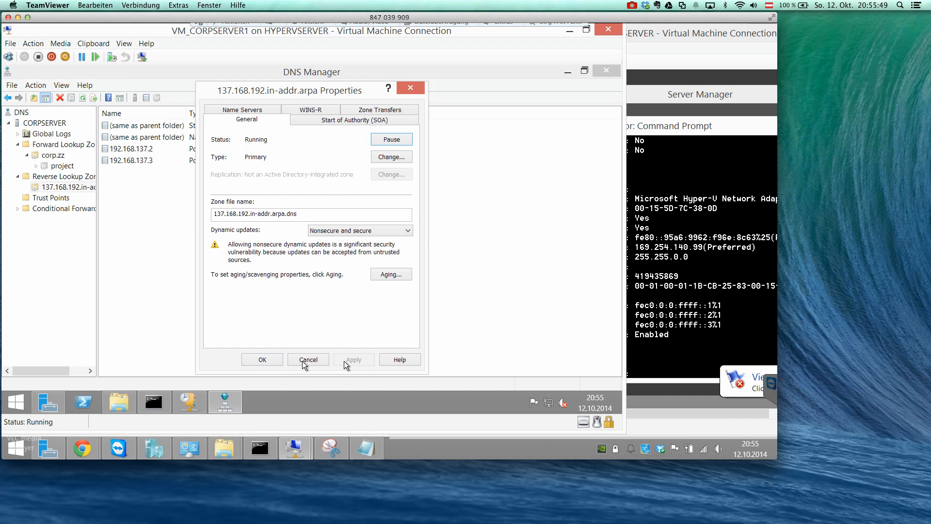
Step: Close the reverse zone's properties and set the DHCP server's IPv4 properties to always dynamically update DNS records
click(275, 360)
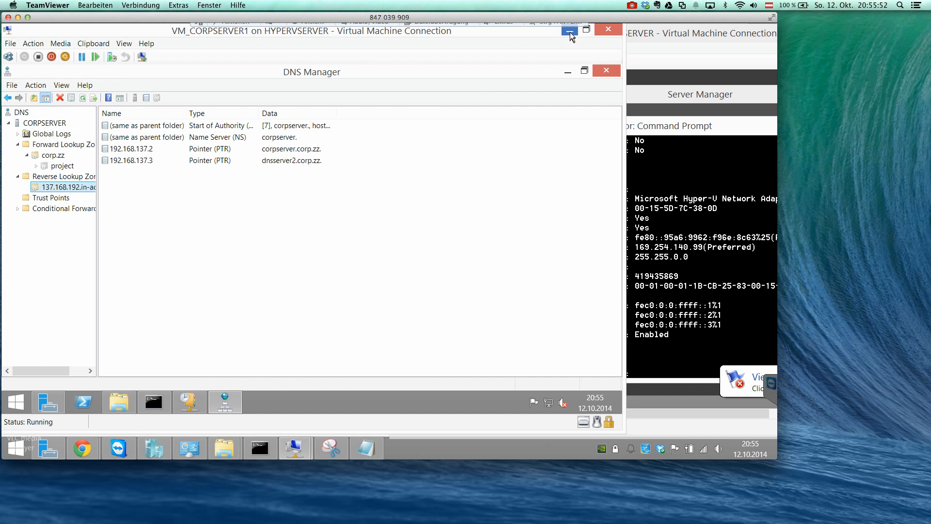
click(568, 71)
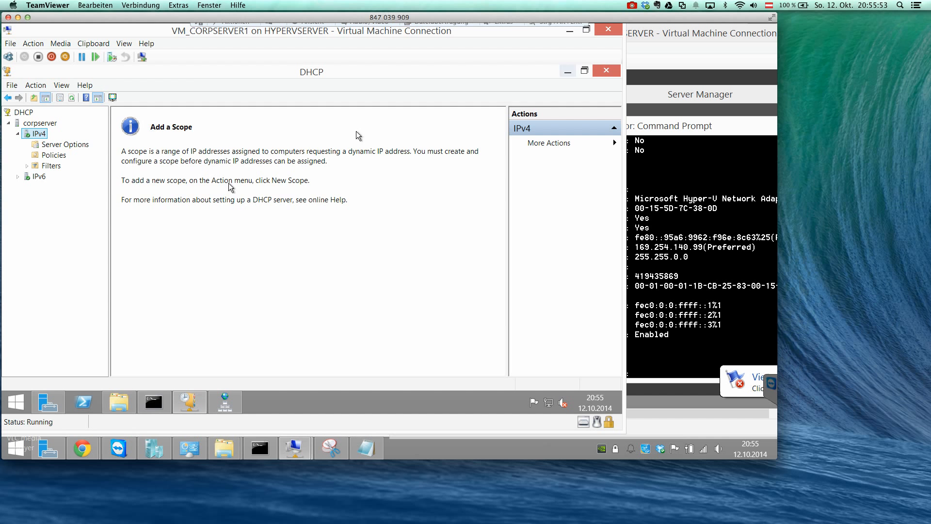
right_click(43, 136)
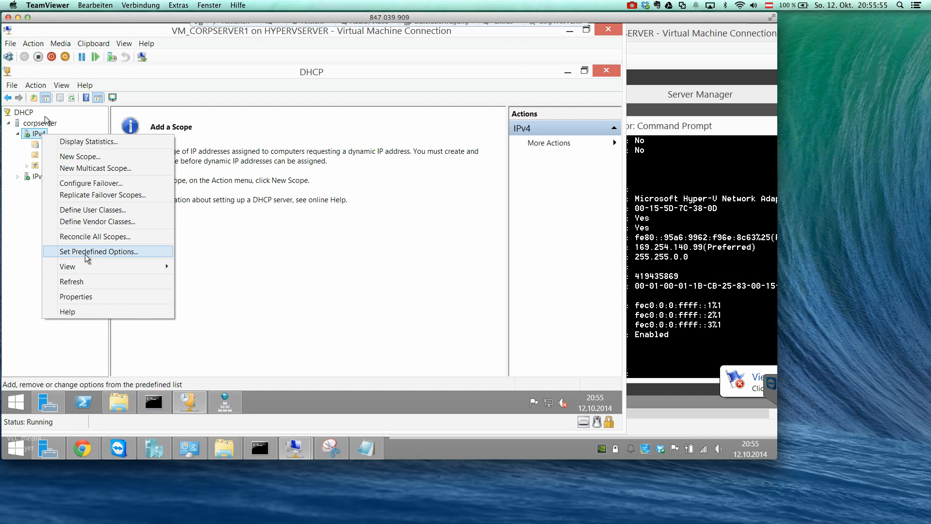
right_click(43, 124)
right_click(38, 134)
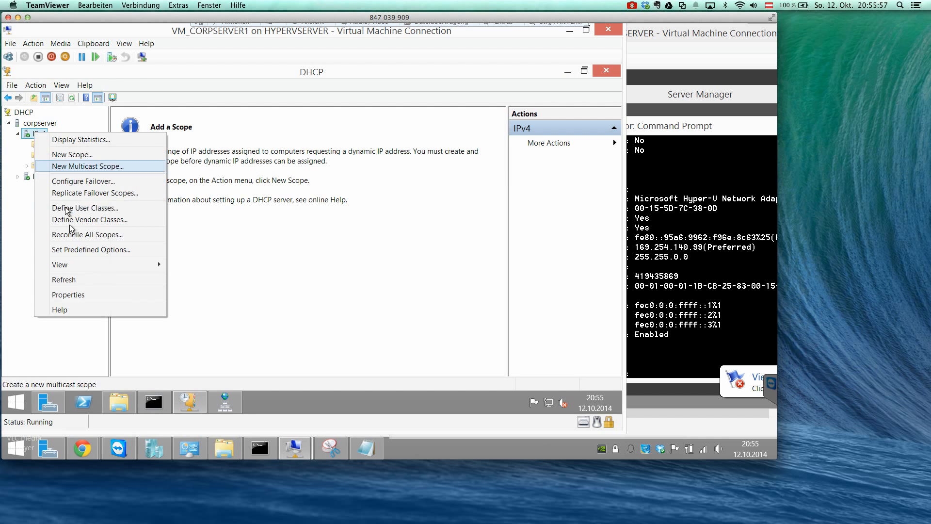
click(67, 294)
click(227, 119)
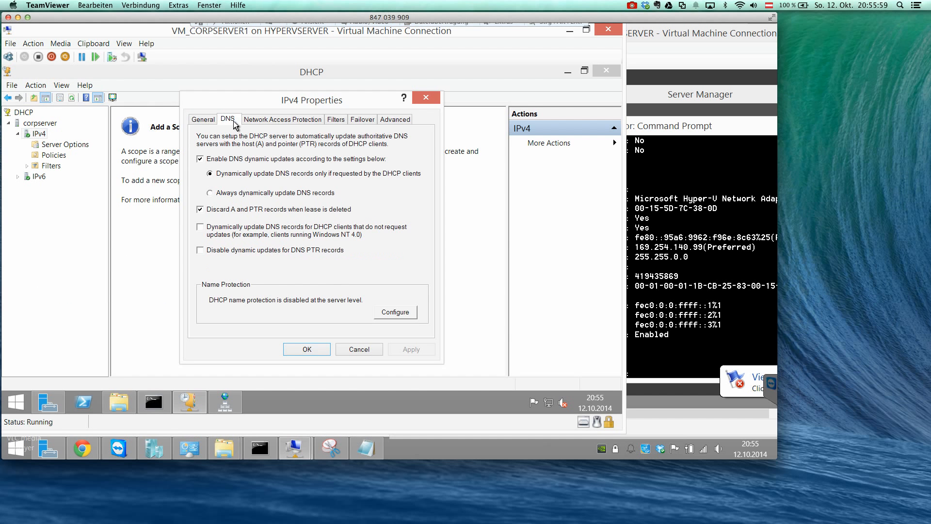
click(251, 194)
click(363, 350)
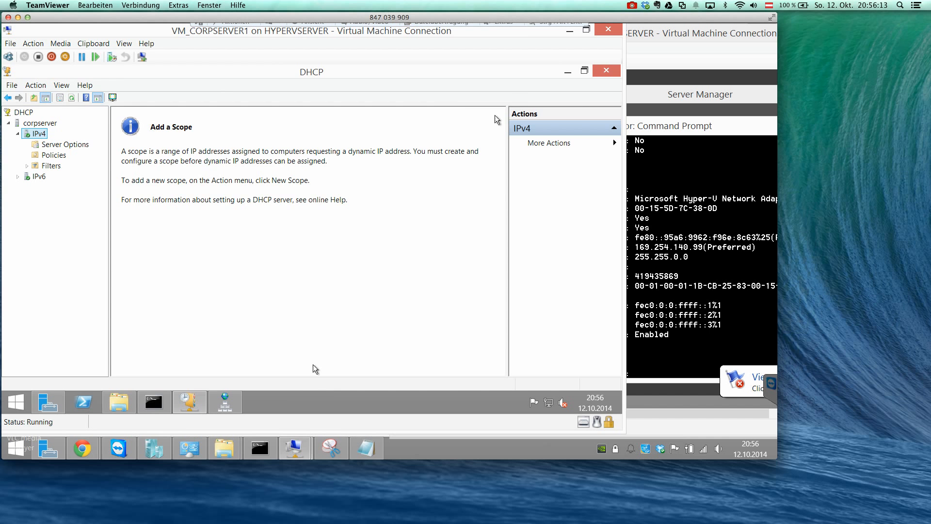
click(567, 72)
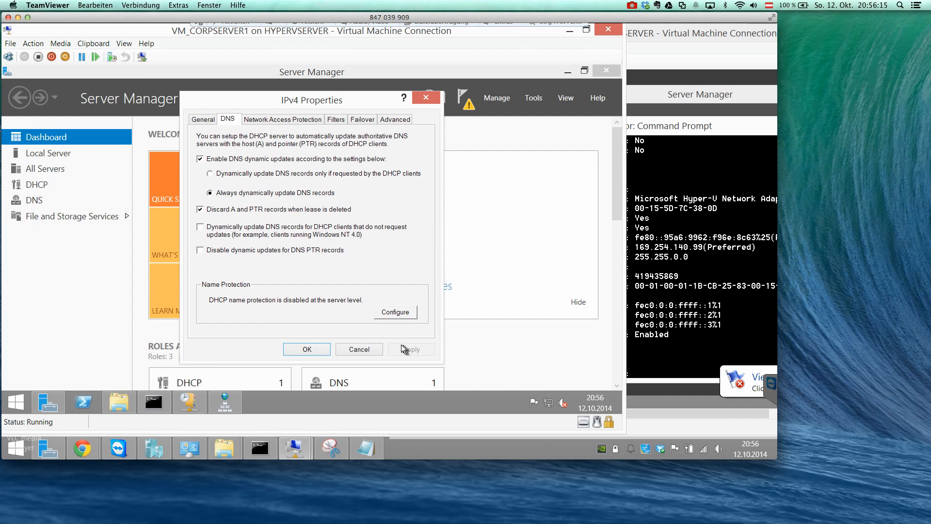
click(316, 347)
Step: Return to the DHCP console and start a new IPv4 scope named DHCP RANGE 172.17.x.y
click(189, 401)
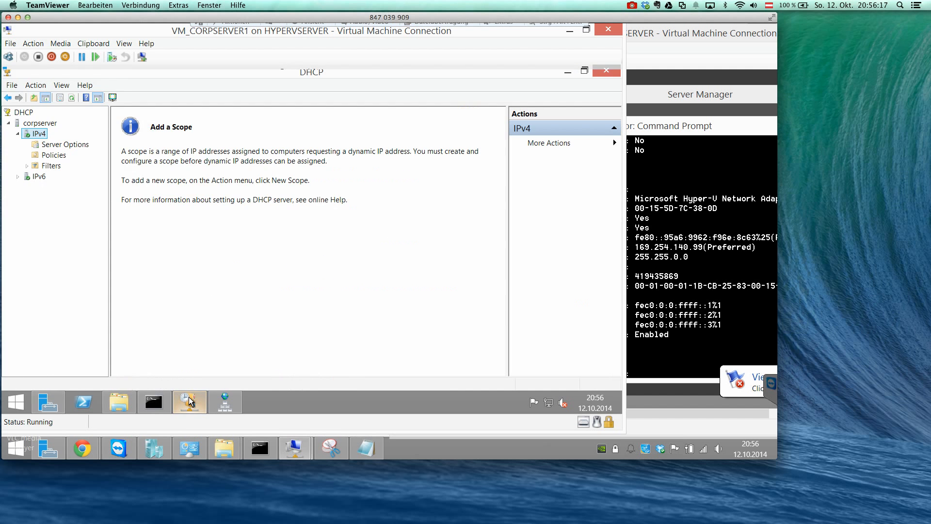
right_click(40, 136)
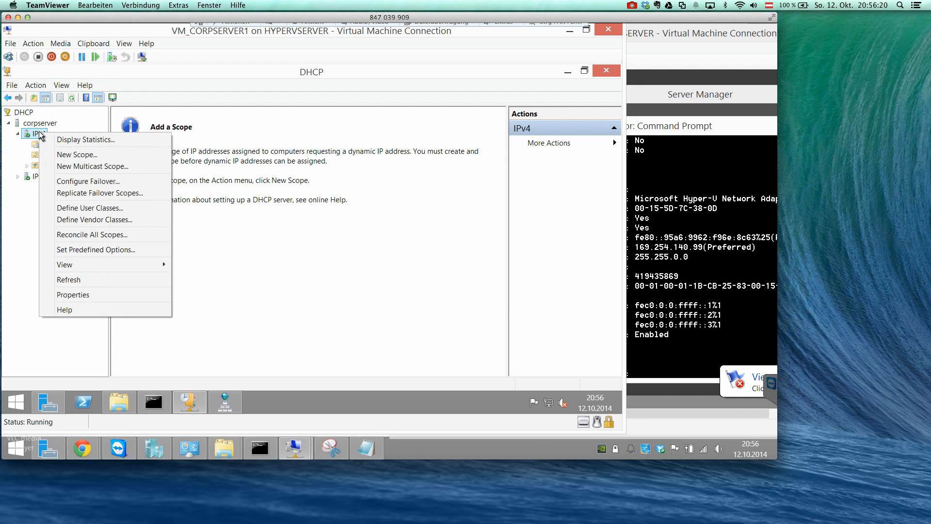
click(74, 155)
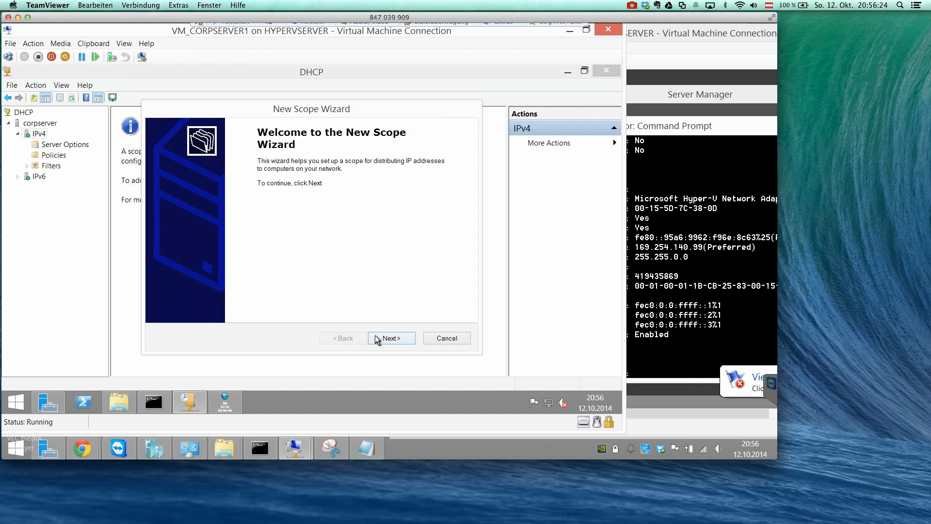
click(375, 337)
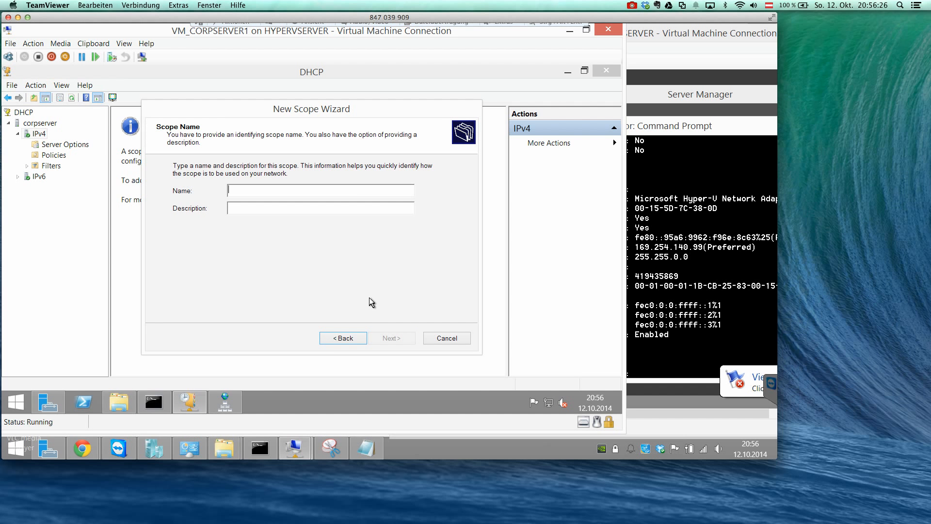
text(DC)
key(BackSpace)
text(HCP RANGE)
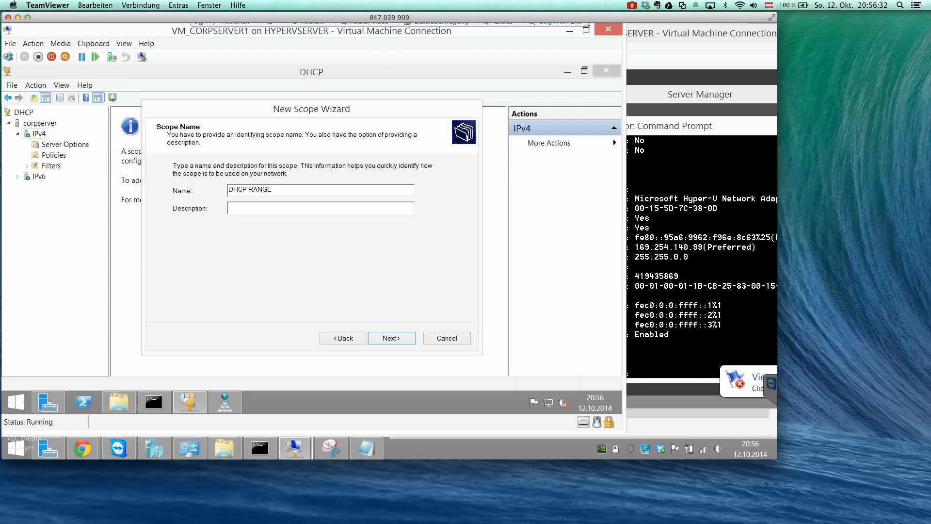
text( 172.17.1)
key(BackSpace)
text(x.y)
click(393, 339)
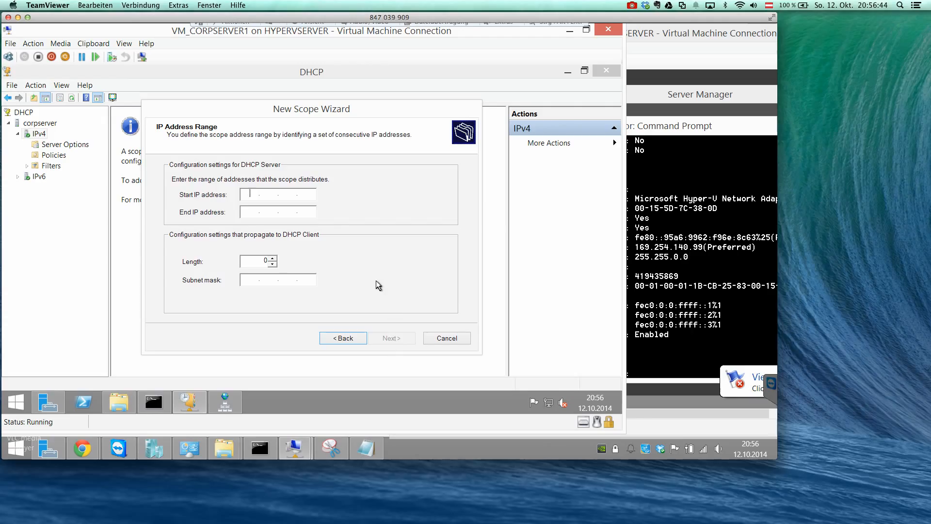
Step: Set the scope's address range to start at 172.17.1.1 and end at 172.17.1.200
text(172.17.1.)
text(1.1)
key(Tab)
text(172.)
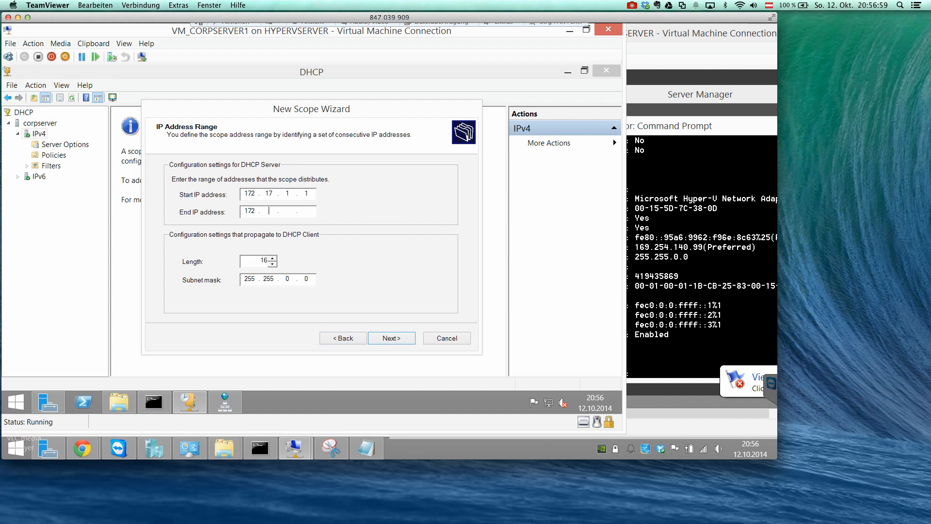
text(17.1.200)
click(384, 338)
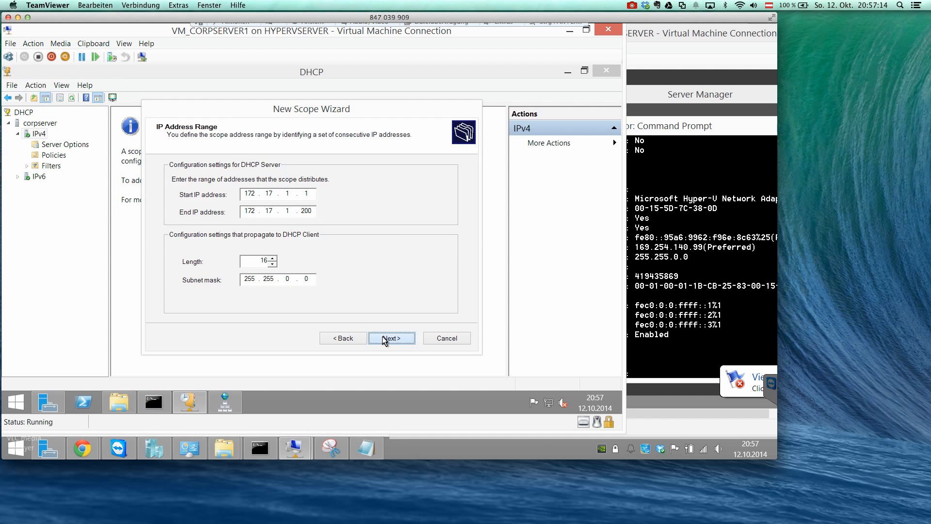
Step: Go back to recheck the scope's address range, and continue to the lease duration without adding exclusions
click(189, 197)
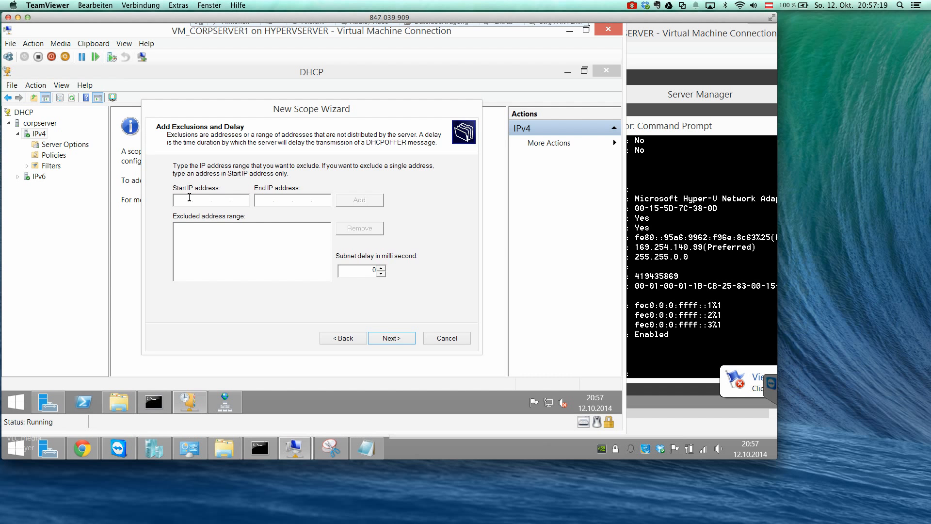
click(331, 339)
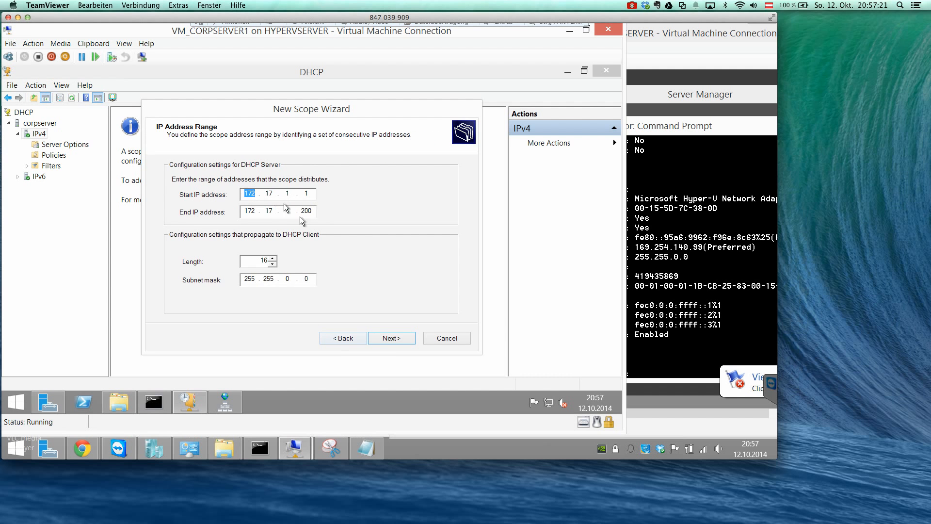
click(384, 342)
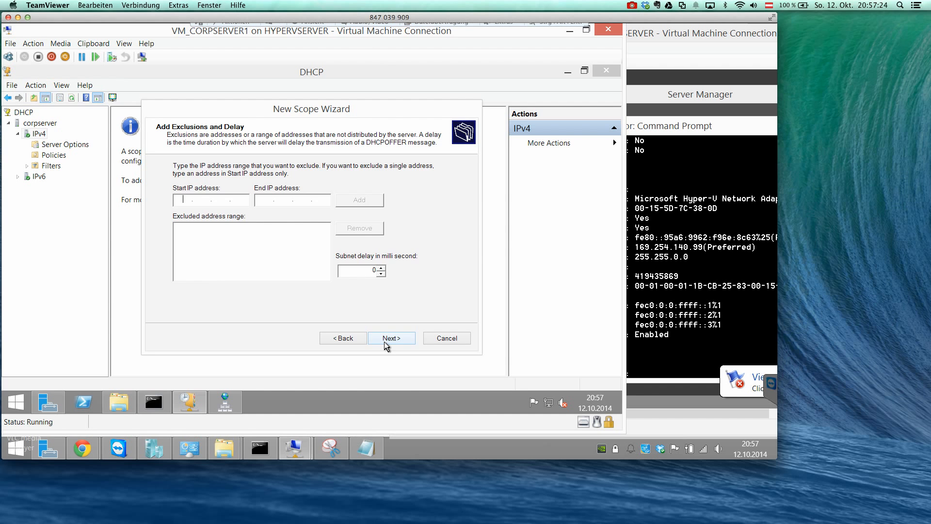
click(384, 341)
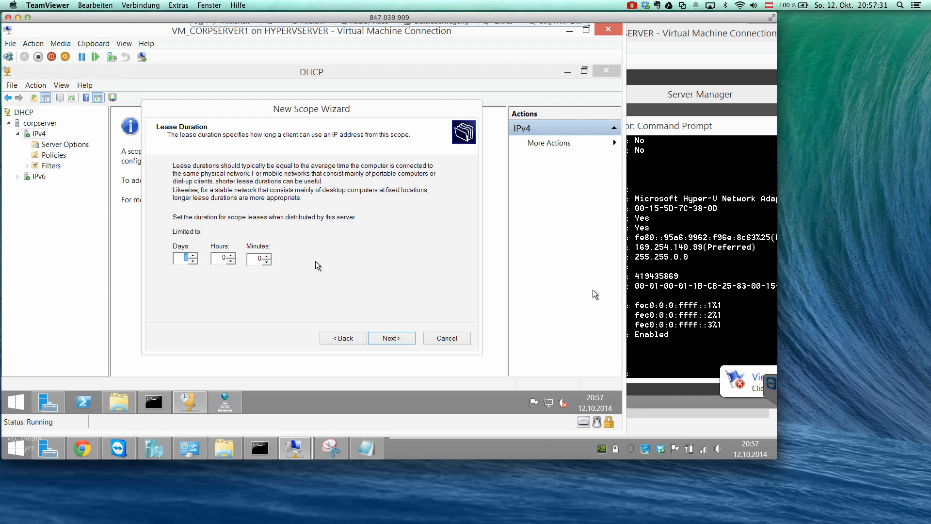
Step: Try a shorter lease duration for the scope by reducing the days and raising the hours to 8
click(678, 276)
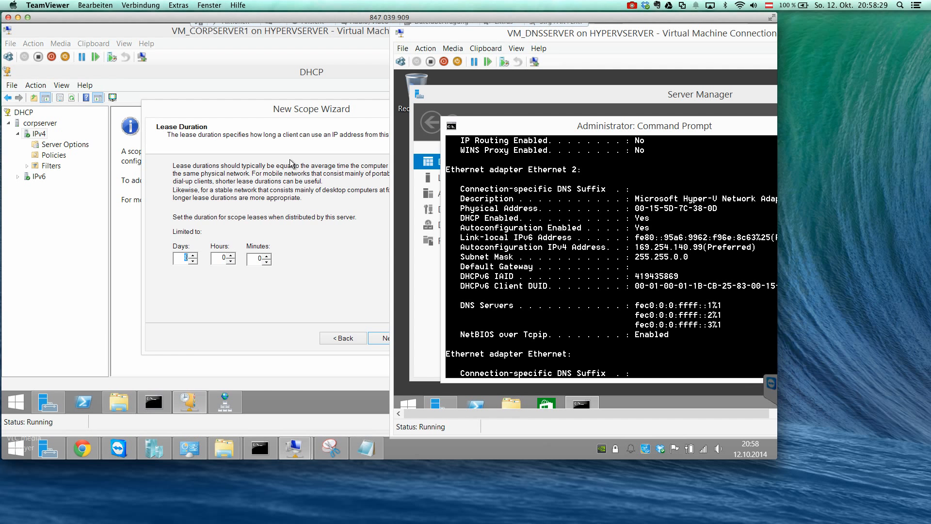
click(199, 251)
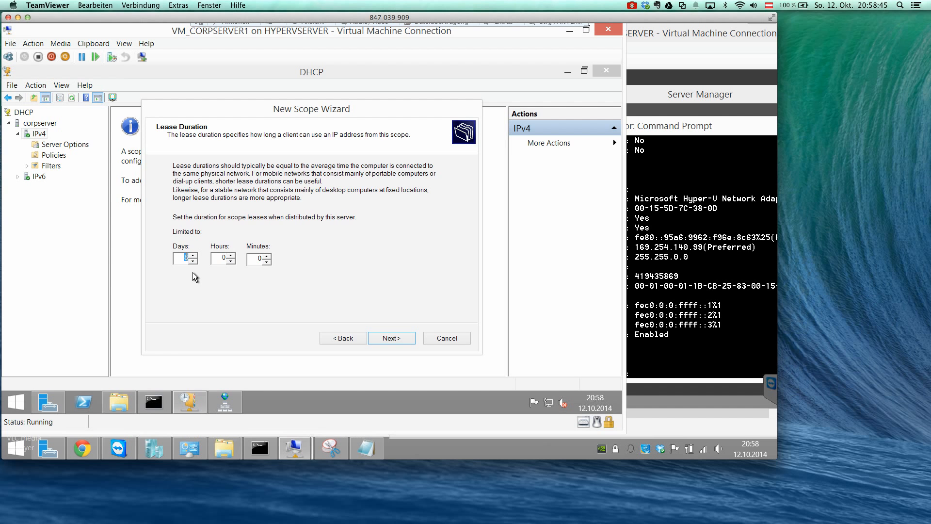
click(192, 259)
click(192, 261)
click(192, 261)
click(192, 260)
click(232, 255)
click(231, 255)
click(232, 256)
click(232, 256)
click(232, 255)
click(193, 262)
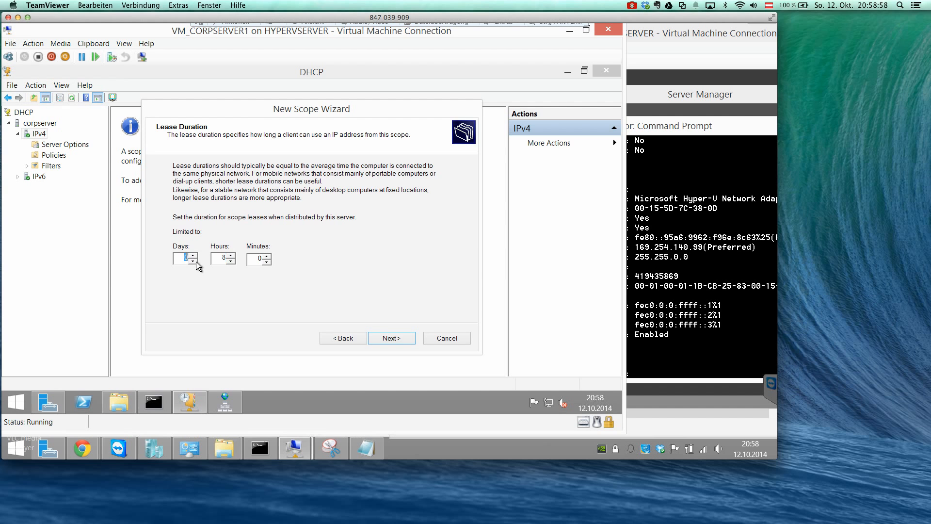
Step: Set the scope's lease duration to 1 day and 0 hours, and continue to the DHCP options
double_click(225, 256)
text(0)
double_click(179, 259)
text(1)
click(659, 278)
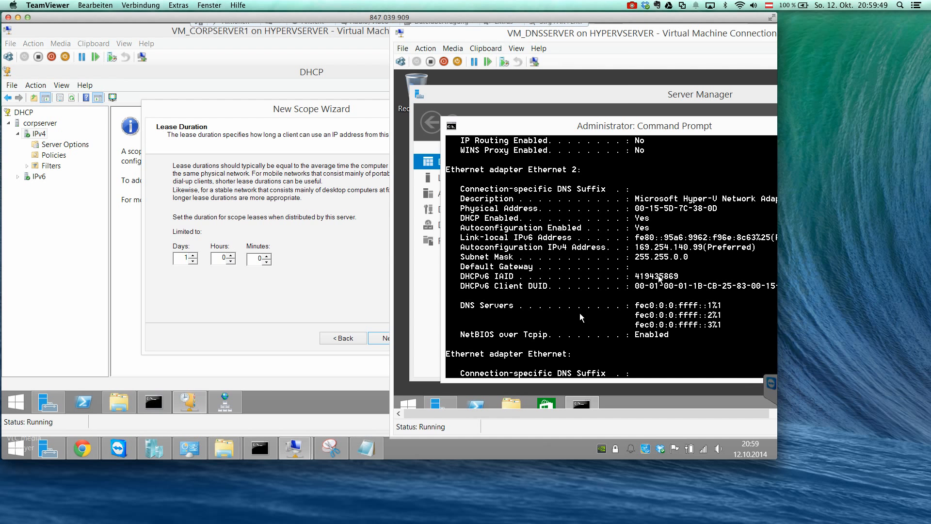
click(346, 272)
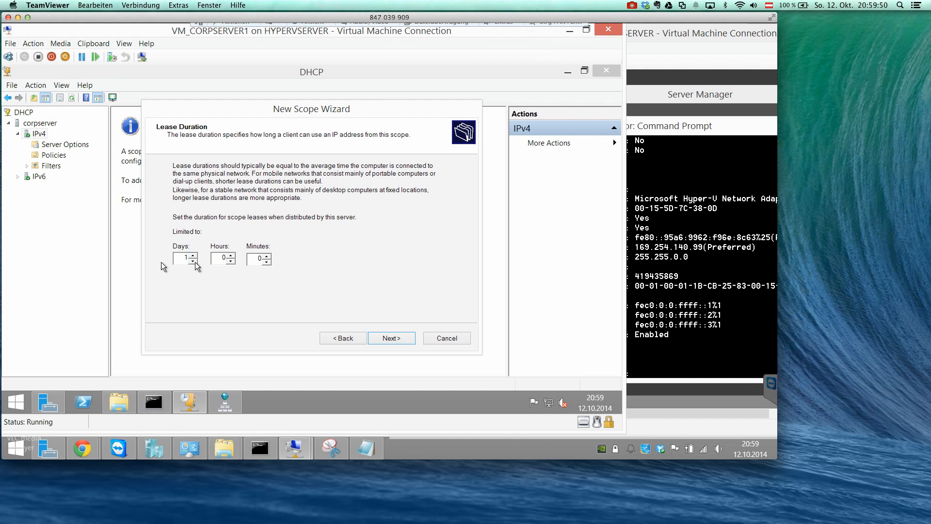
click(395, 339)
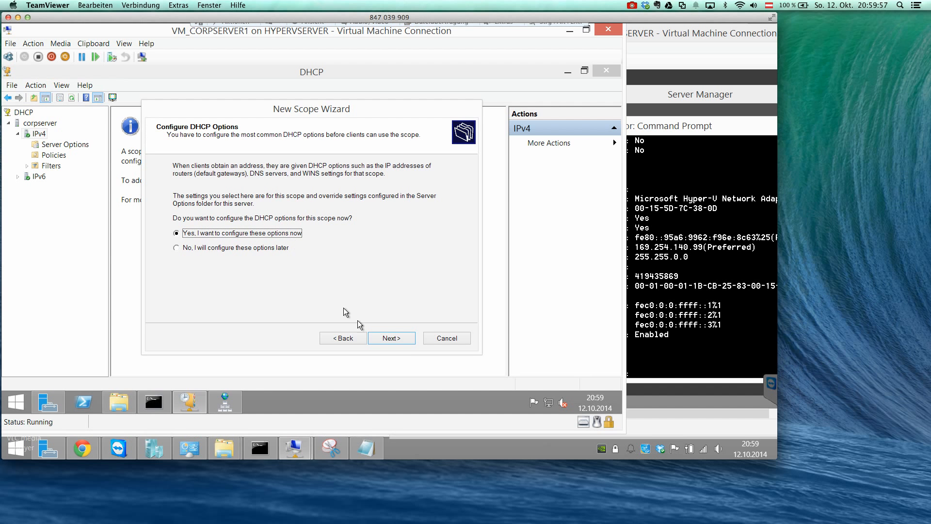
Step: Configure the scope's DHCP options without a router, with parent domain corp.zz and DNS server 172.16.1.1
click(377, 335)
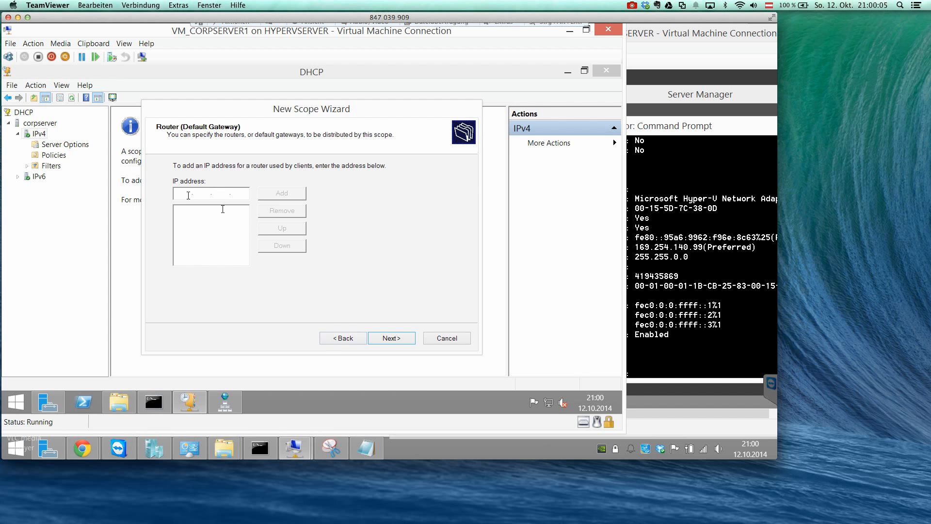
click(392, 338)
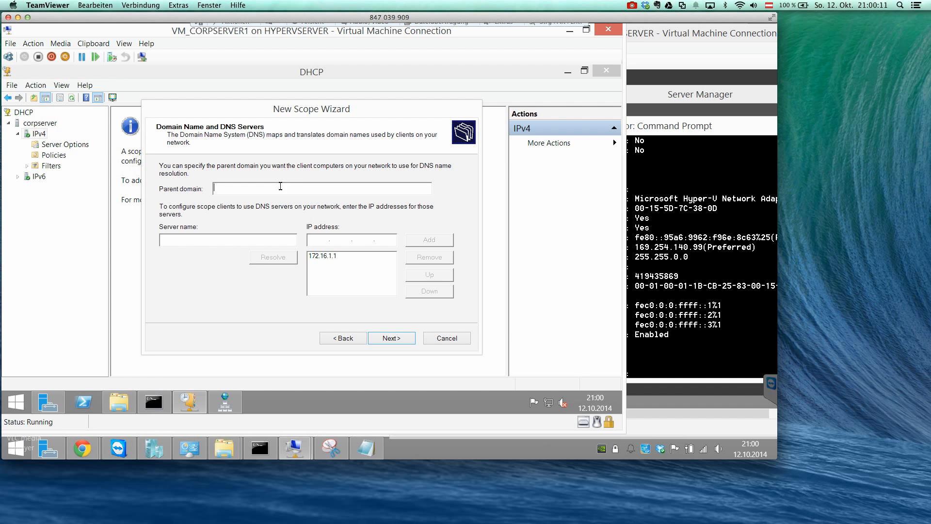
text(corp.zz)
click(245, 239)
click(323, 258)
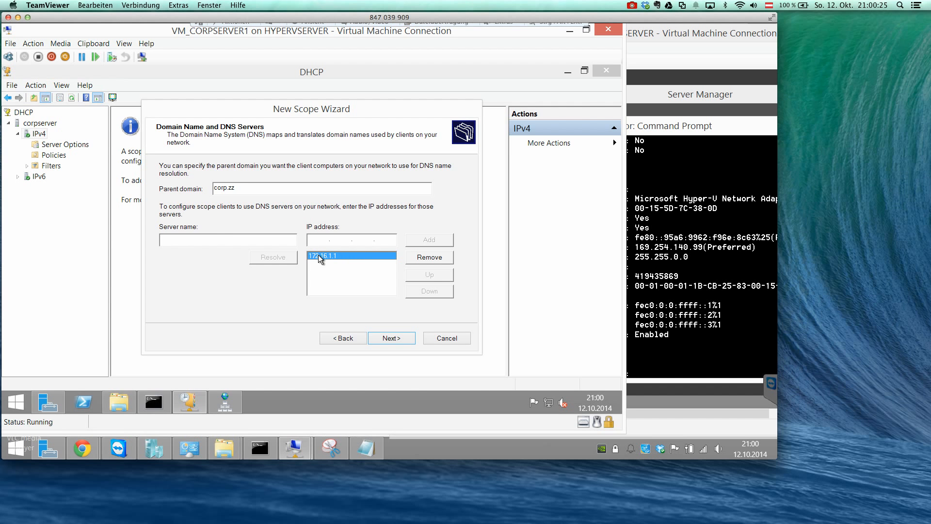
click(393, 339)
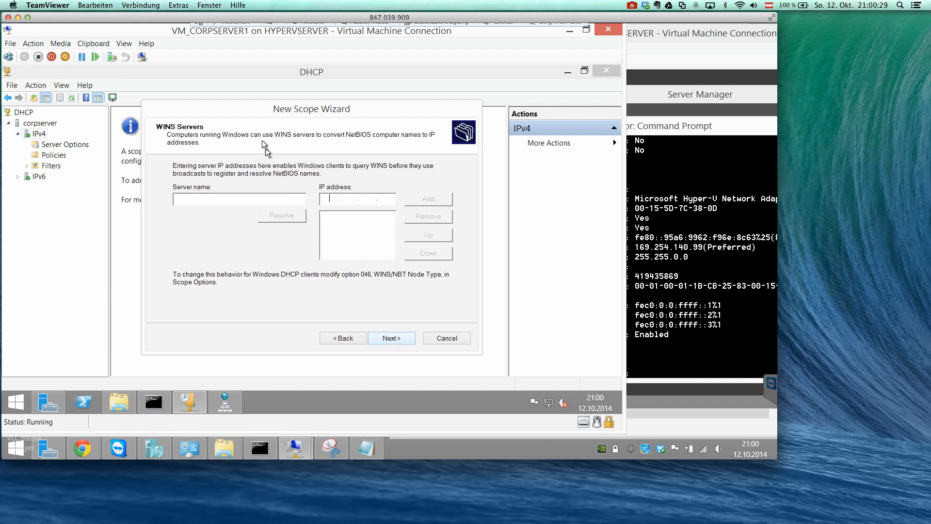
Step: Leave the WINS servers empty, choose to activate the scope now, and finish the New Scope Wizard
click(390, 338)
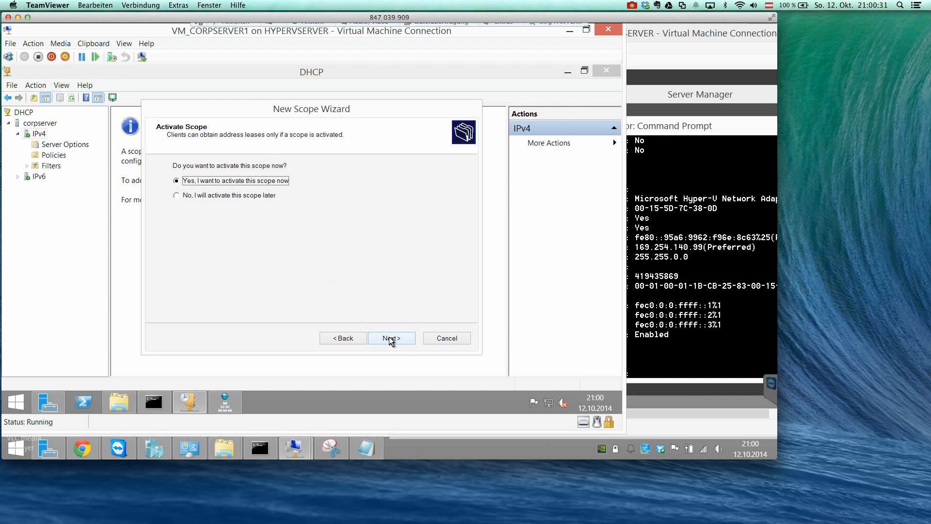
click(389, 338)
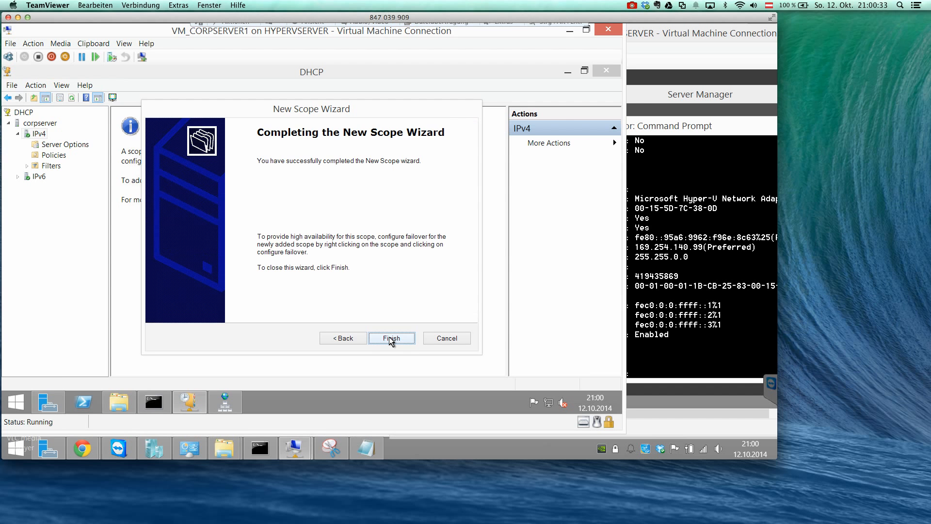
click(390, 340)
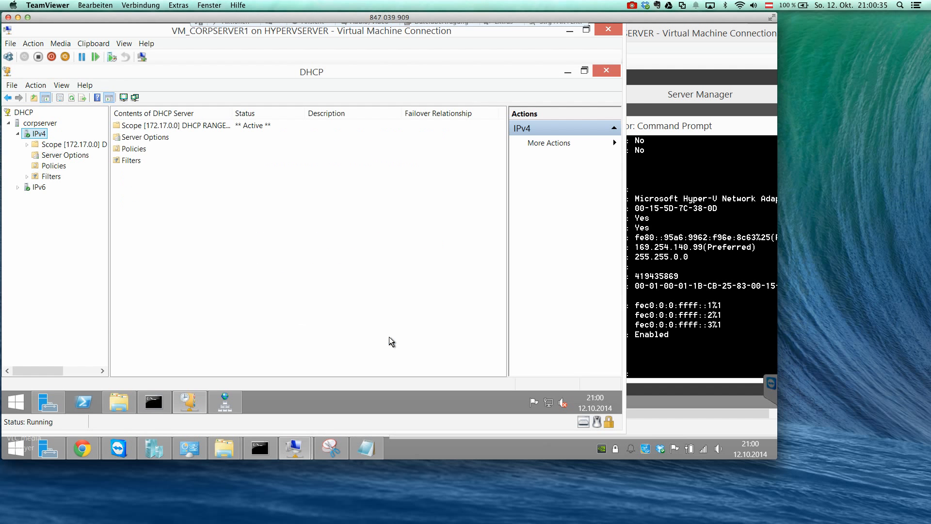
Step: Open the properties of the new scope 172.17.0.0 and examine its address range and lease duration
click(51, 141)
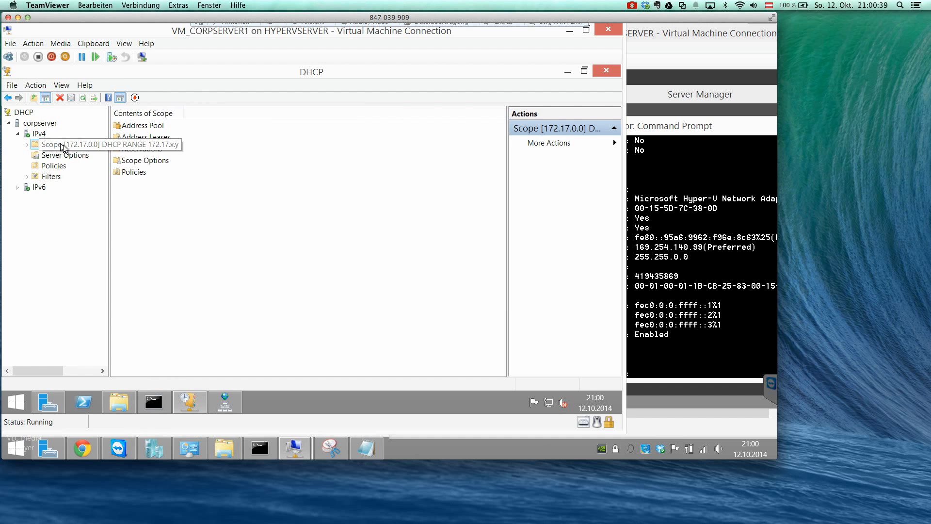
right_click(62, 146)
click(94, 280)
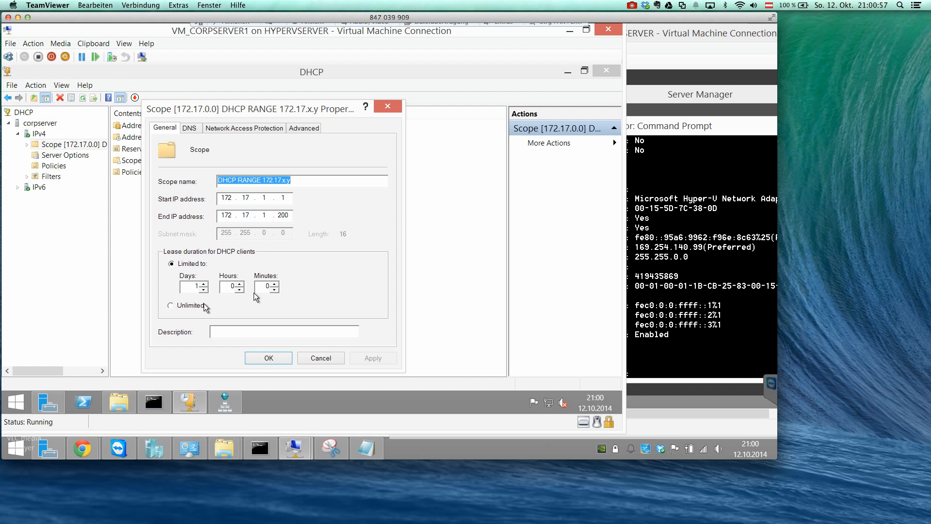
click(287, 196)
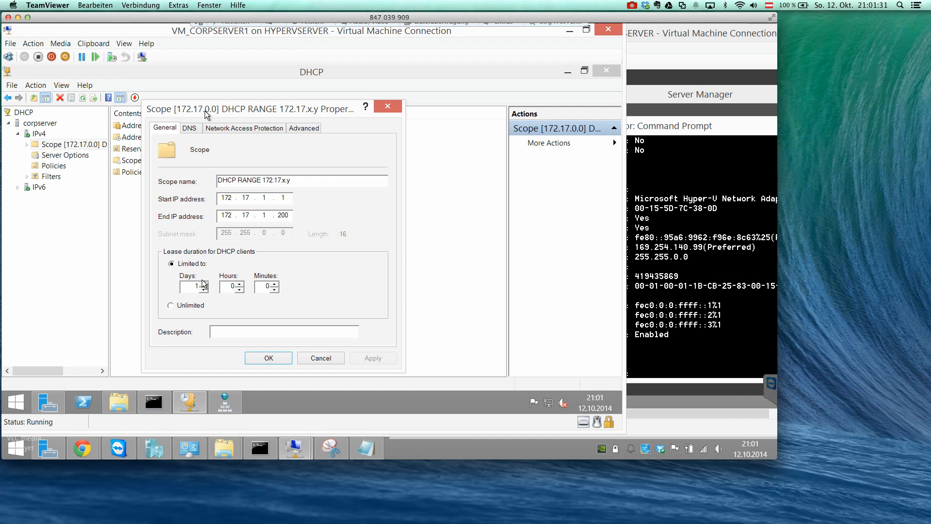
Step: Examine the scope's DNS, Network Access Protection and advanced settings, and close its properties
click(198, 127)
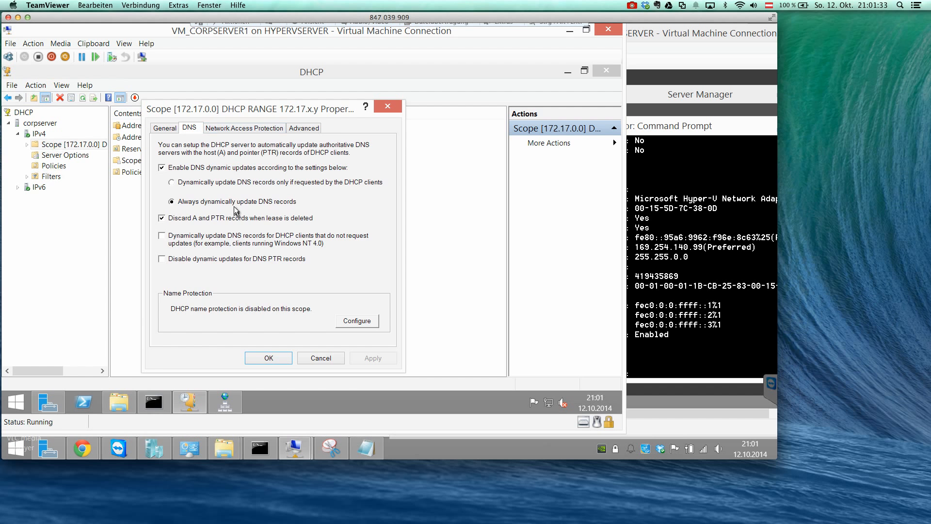
click(246, 128)
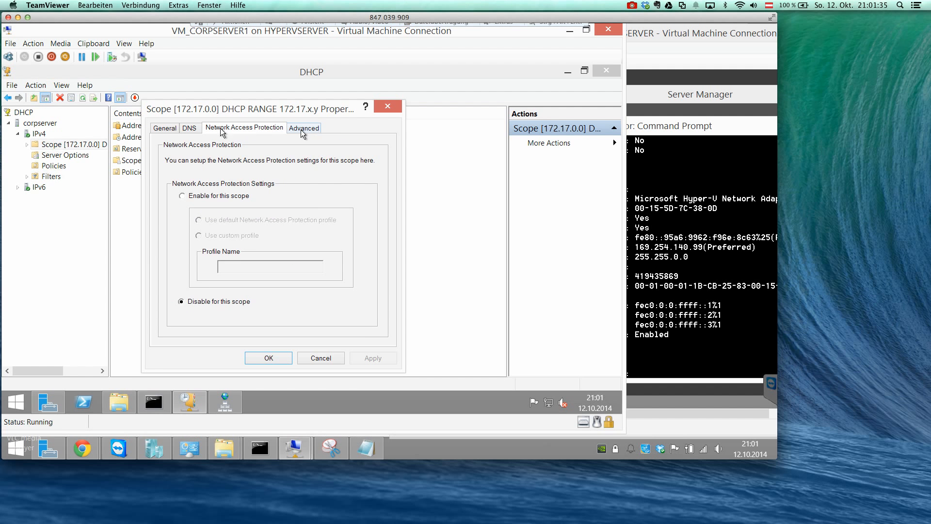
click(197, 128)
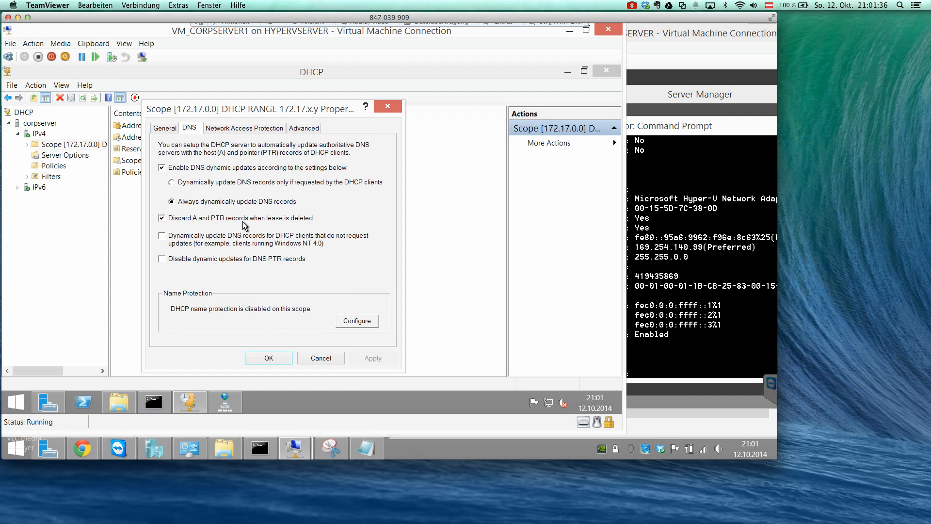
click(254, 128)
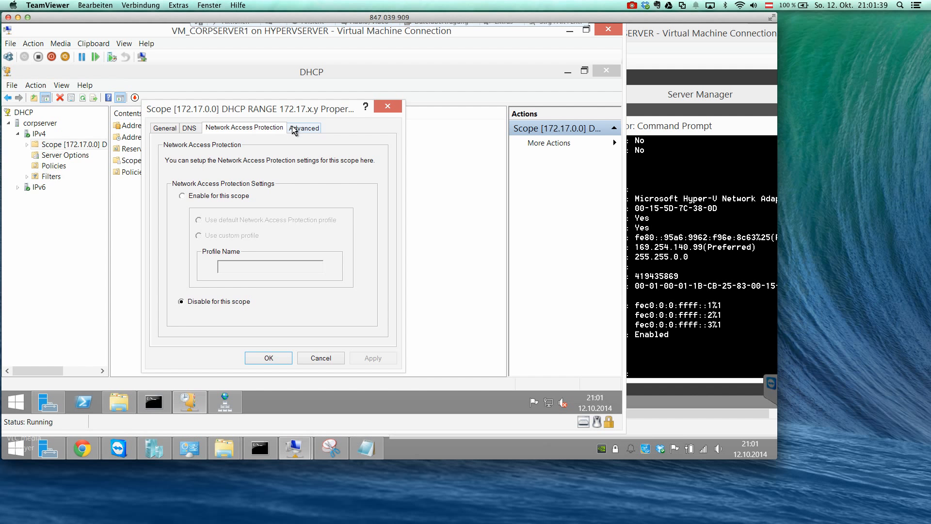
click(293, 128)
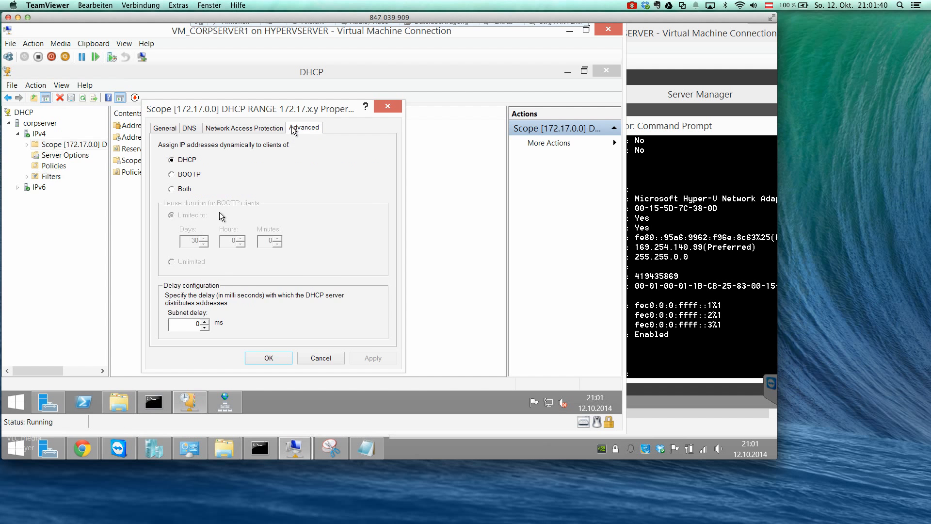
click(268, 358)
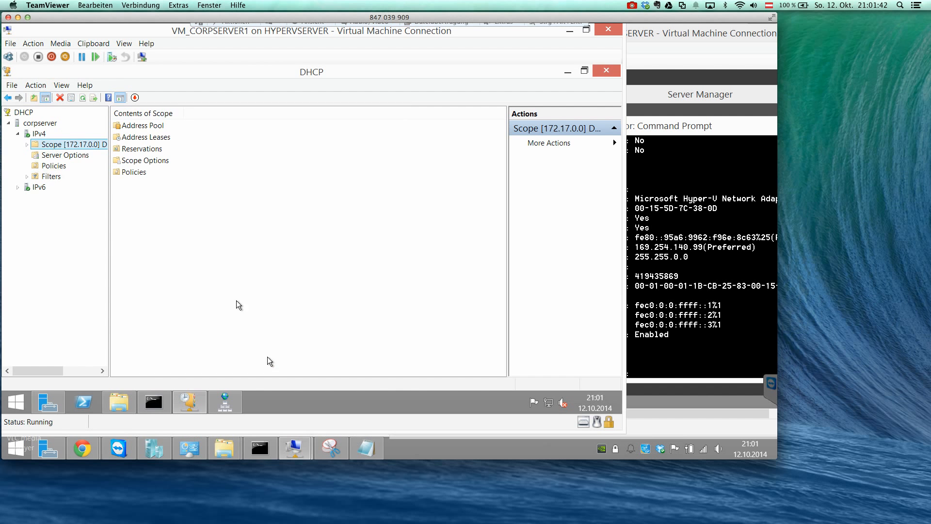
Step: Expand scope 172.17.0.0 in a widened console tree and examine its address pool, address leases and scope options
click(77, 154)
double_click(74, 144)
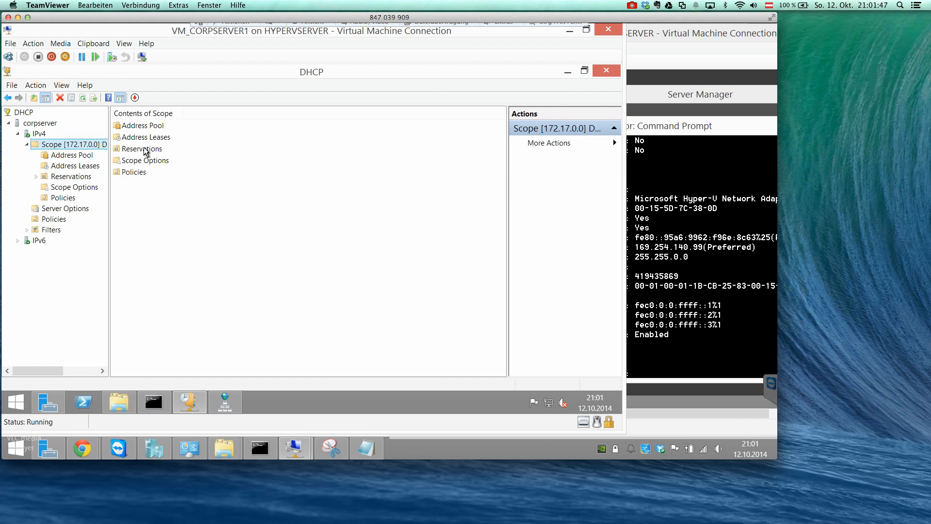
drag(109, 158, 153, 158)
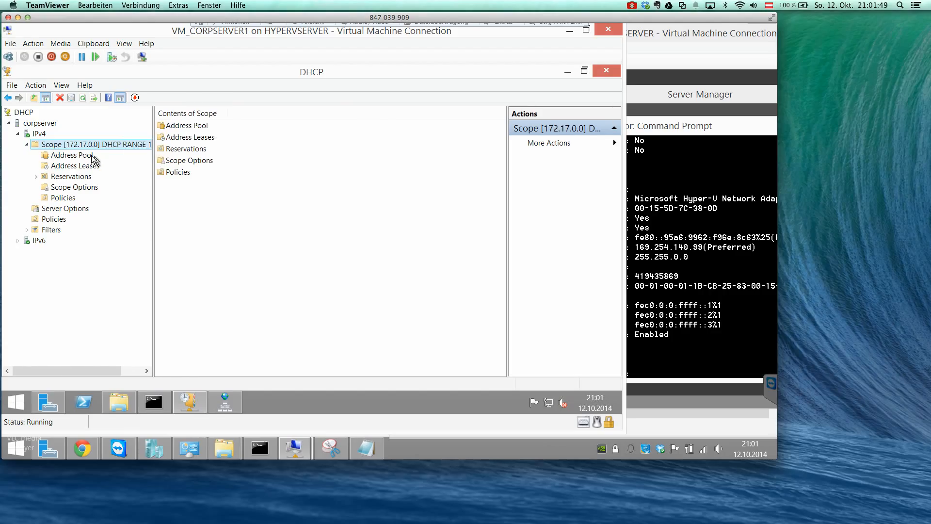
click(91, 156)
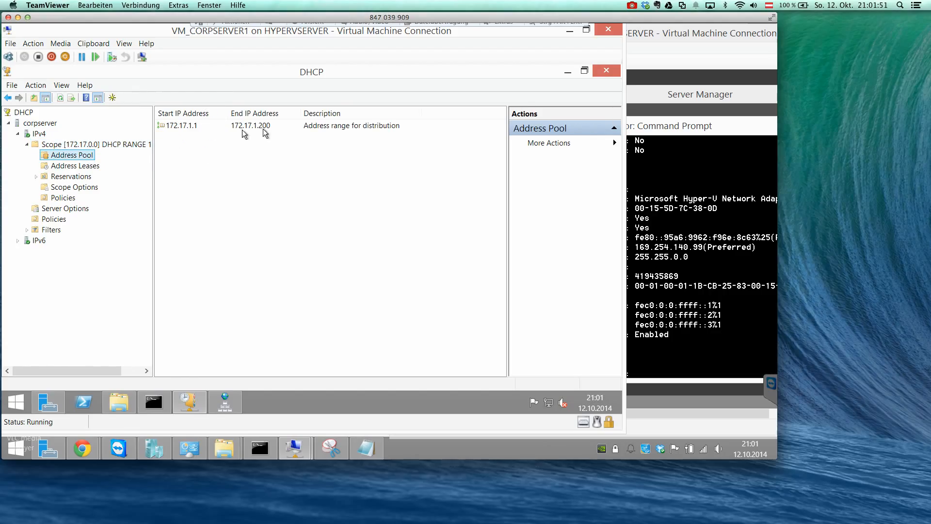
click(76, 176)
click(76, 167)
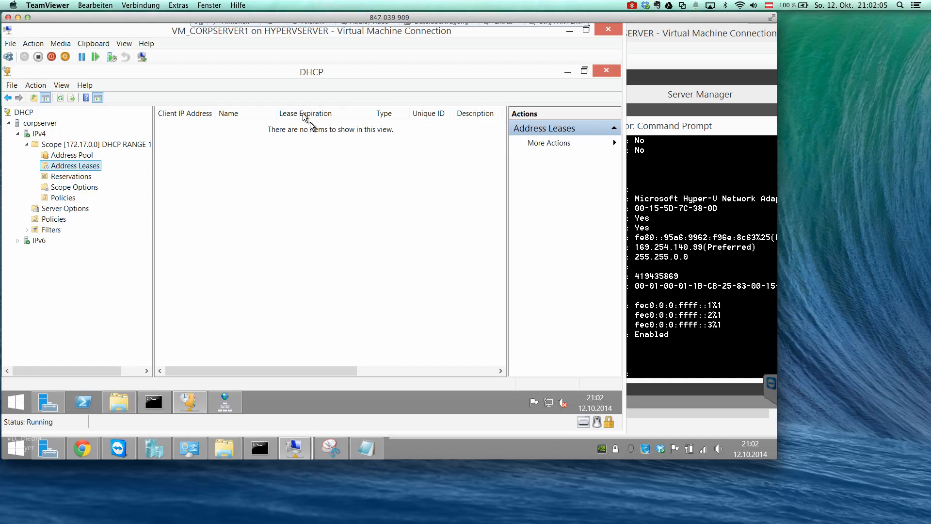
click(54, 177)
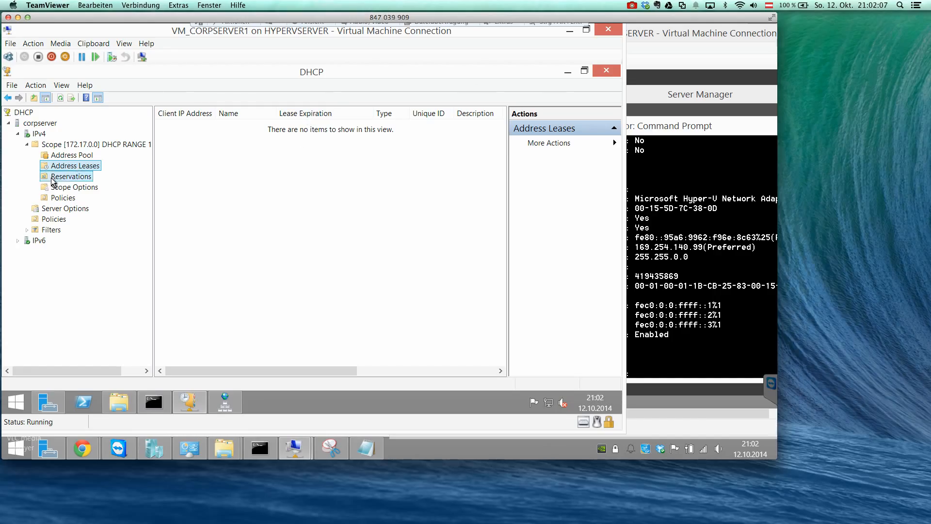
click(62, 186)
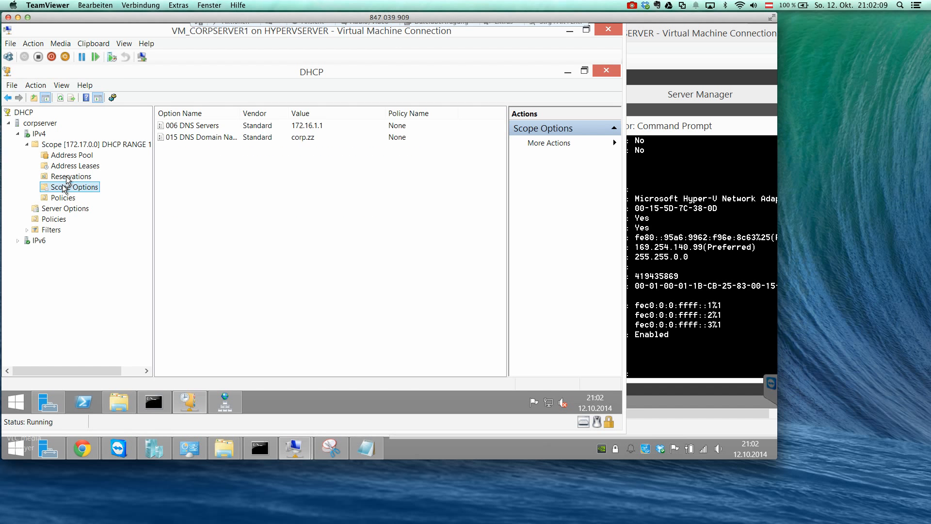
Step: Start a new reservation in the scope and mark the physical address of Ethernet 2 in VM_DNSSERVER's command prompt for copying
click(68, 178)
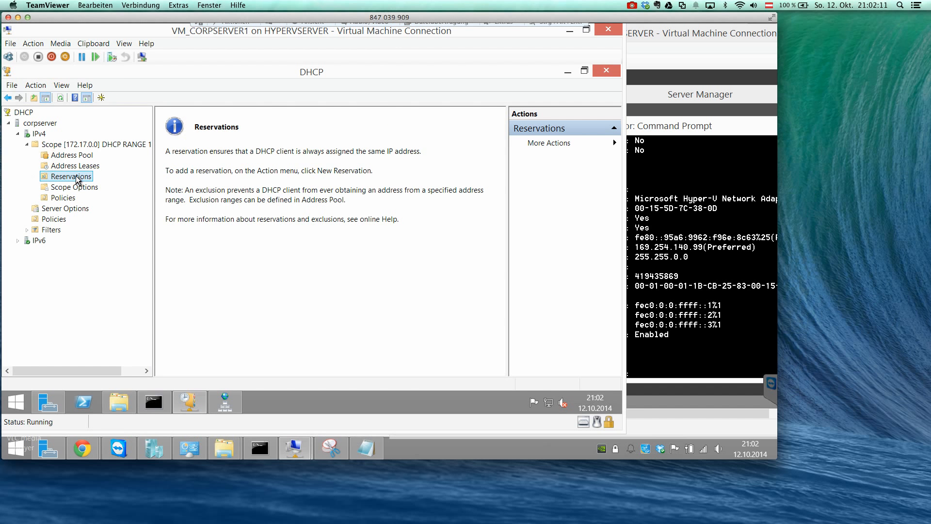
right_click(77, 179)
click(101, 182)
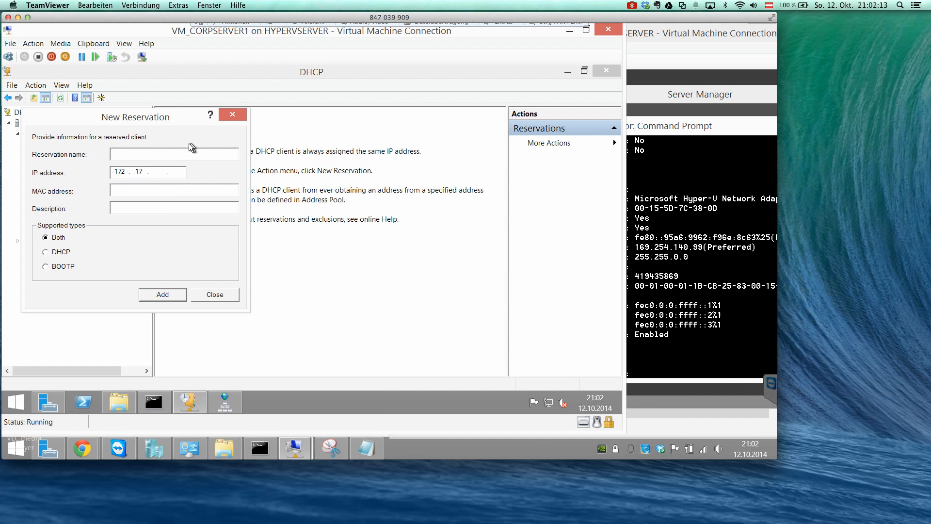
click(624, 271)
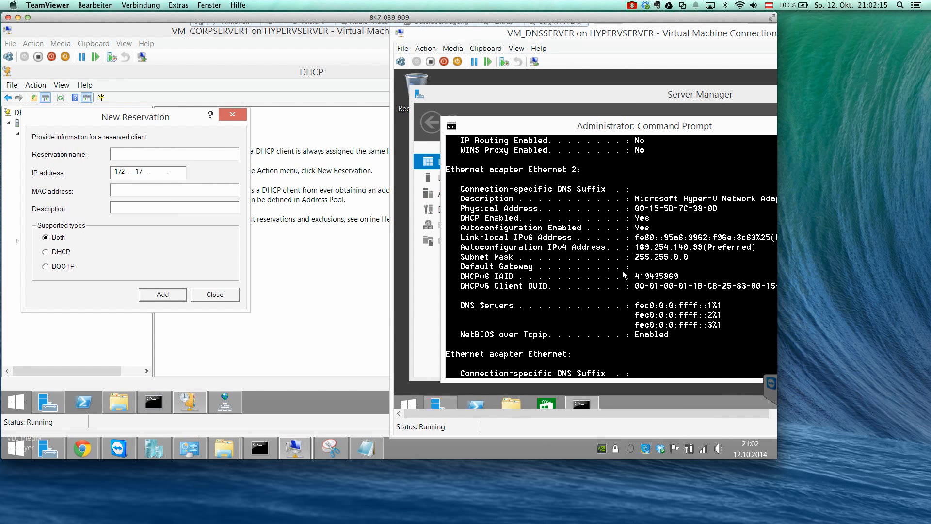
right_click(682, 263)
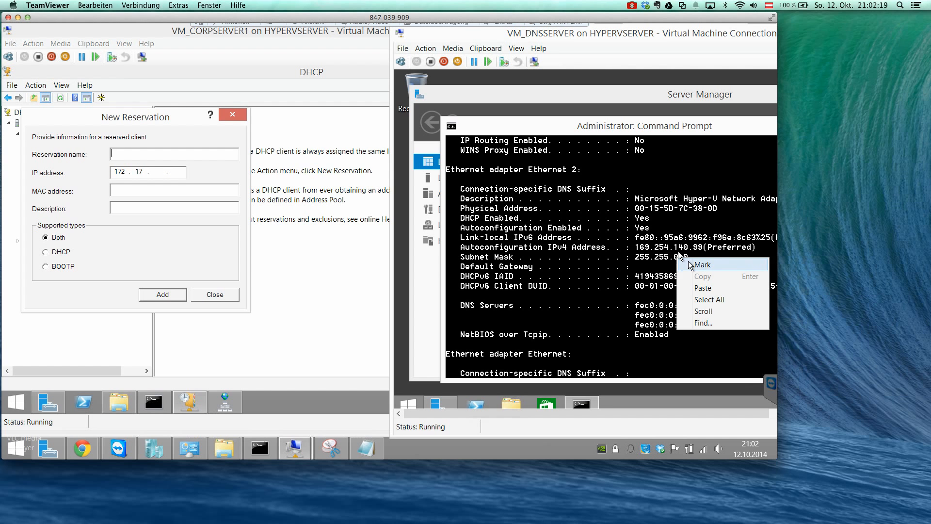
click(684, 264)
drag(637, 212, 719, 209)
key(Return)
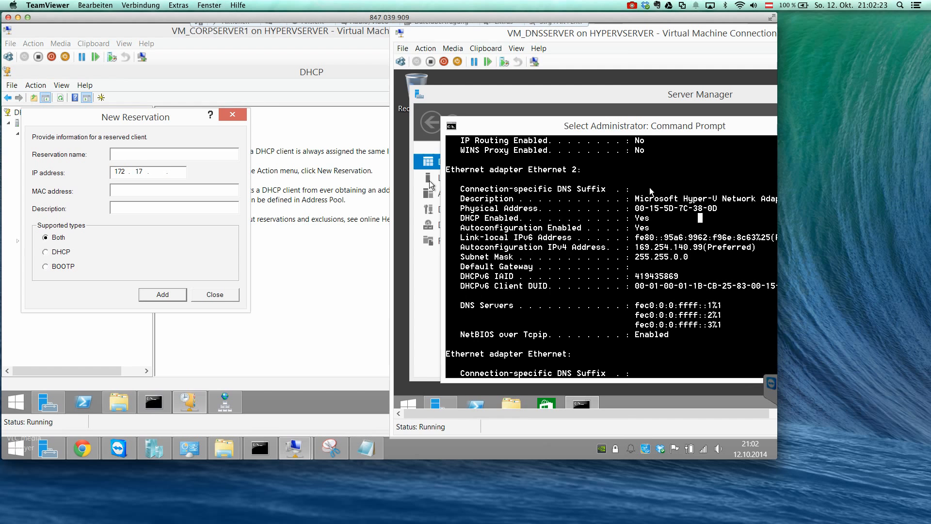
Step: Add the reservation CLIENT1 with IP address 172.17.1.3 and MAC address 00-15-5D-7C-38-0D, and close the reservation dialog
click(145, 155)
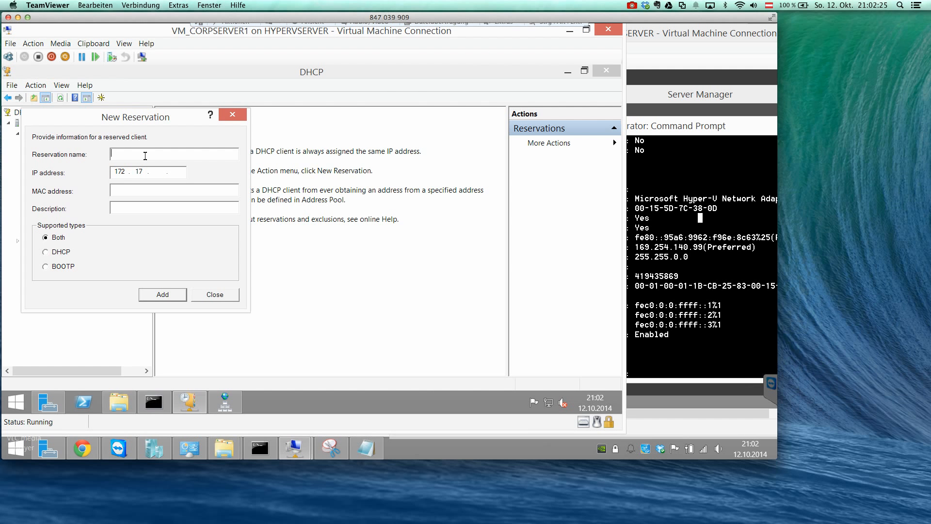
text(CLIENT1)
click(177, 173)
text(1 . 3)
key(Tab)
text(00-15-5D-7C-38-0D)
click(157, 291)
click(199, 293)
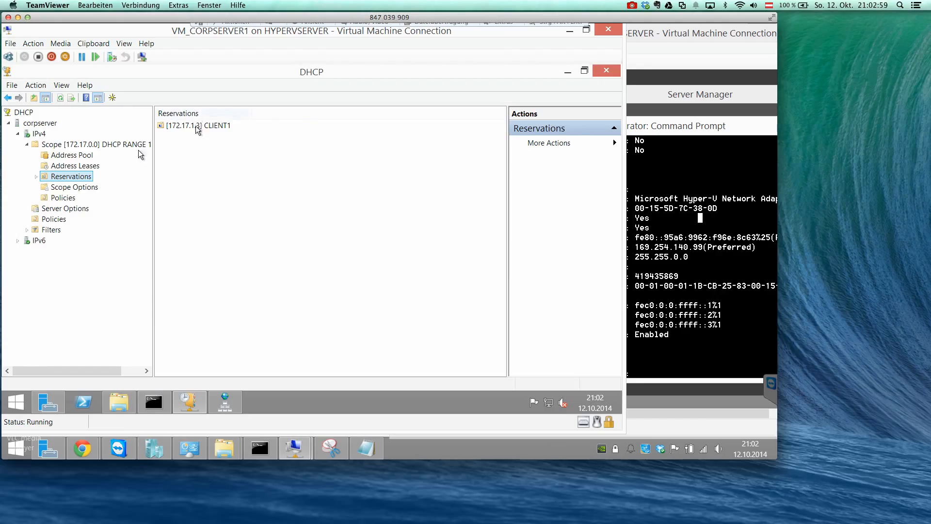
Step: Examine the options of the CLIENT1 reservation with full option names and compare them with VM_DNSSERVER's Ethernet 2 configuration
double_click(77, 177)
click(77, 188)
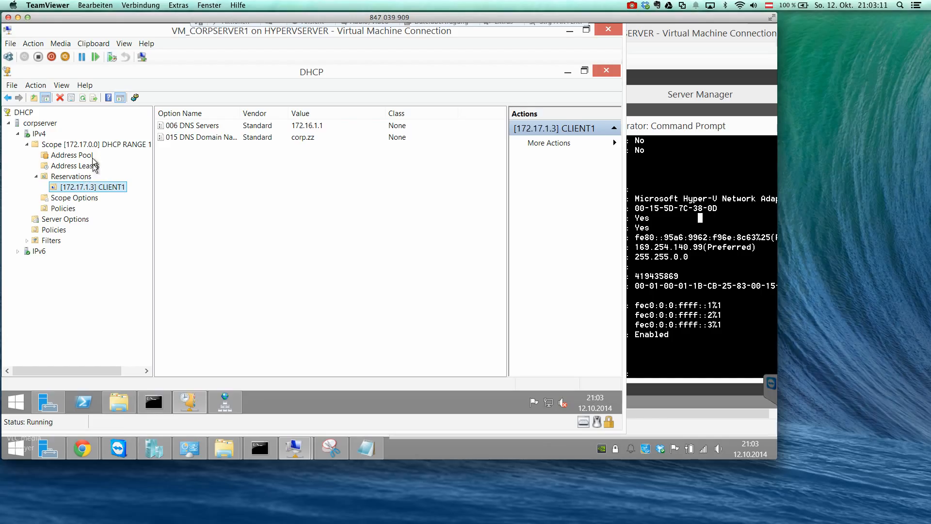
double_click(239, 118)
click(688, 238)
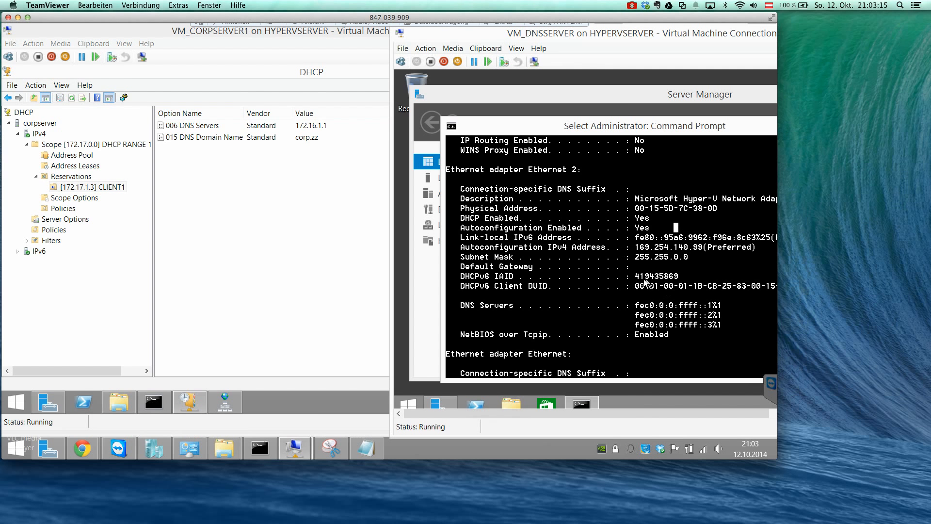
click(112, 189)
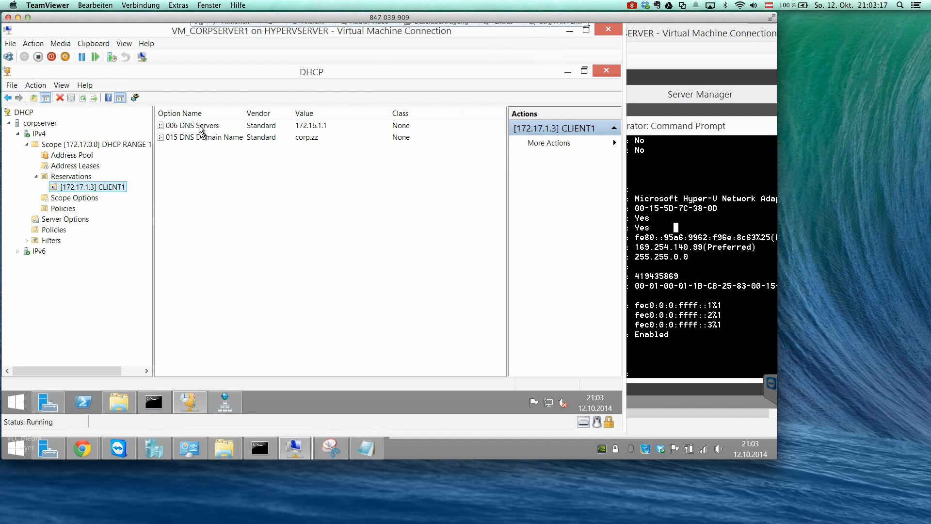
click(645, 232)
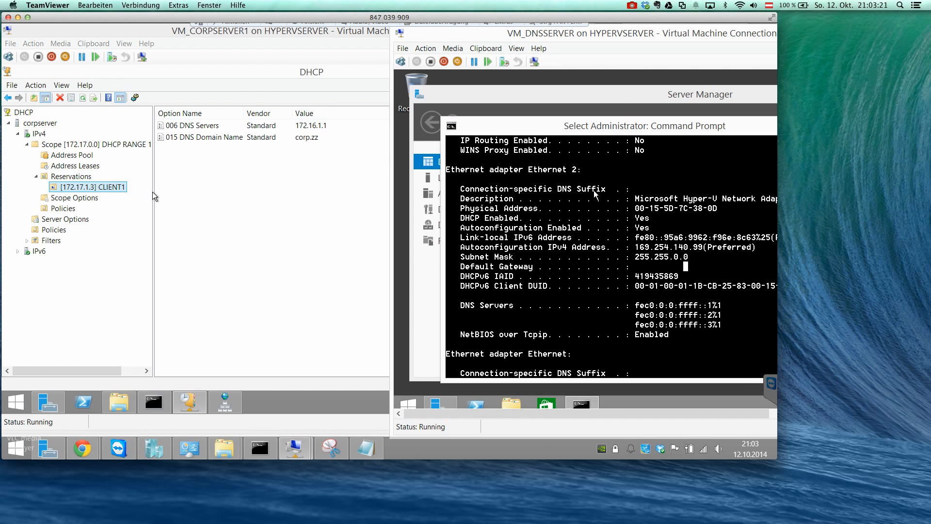
click(196, 174)
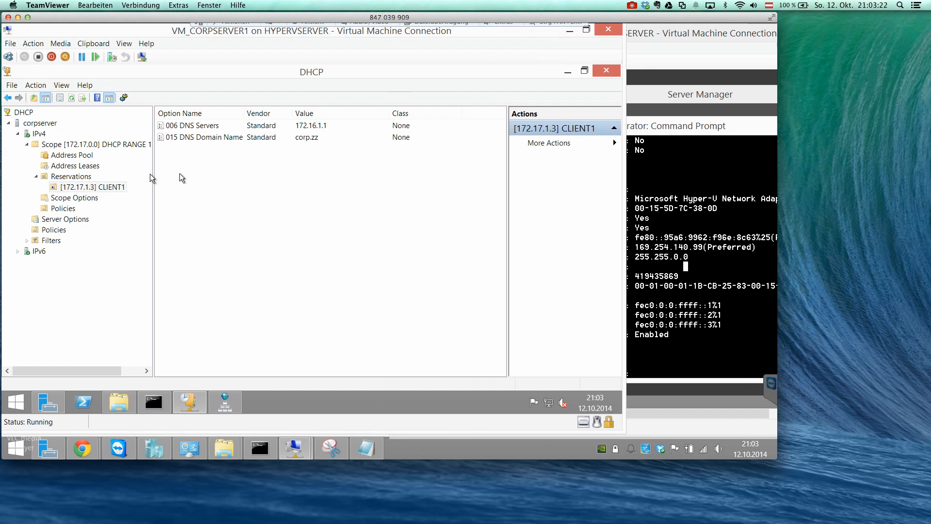
click(330, 127)
click(656, 256)
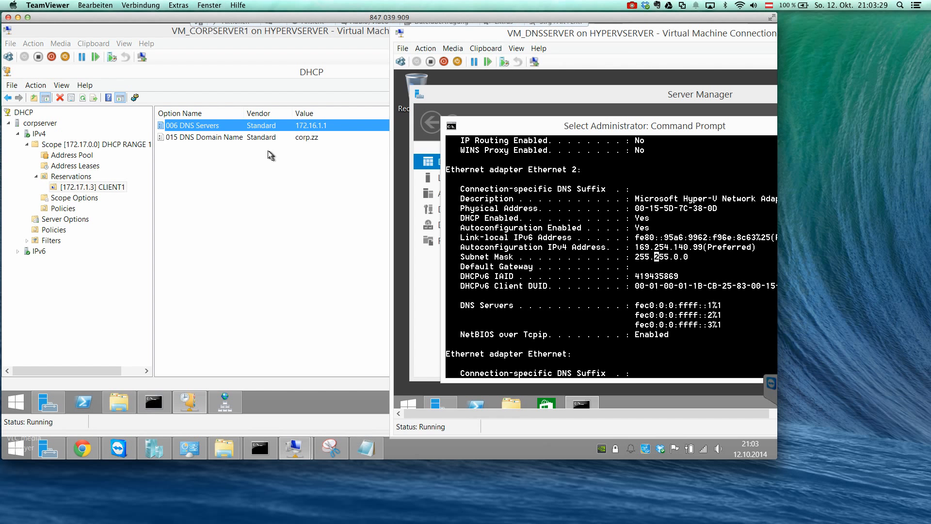
click(223, 152)
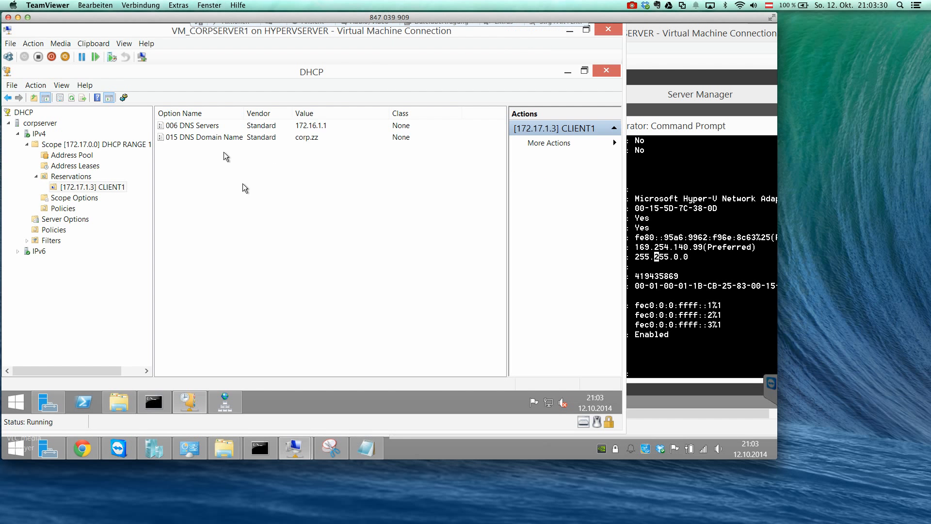
Step: Show the scope options with a wider Option Name column and select the 006 DNS Servers option
click(86, 199)
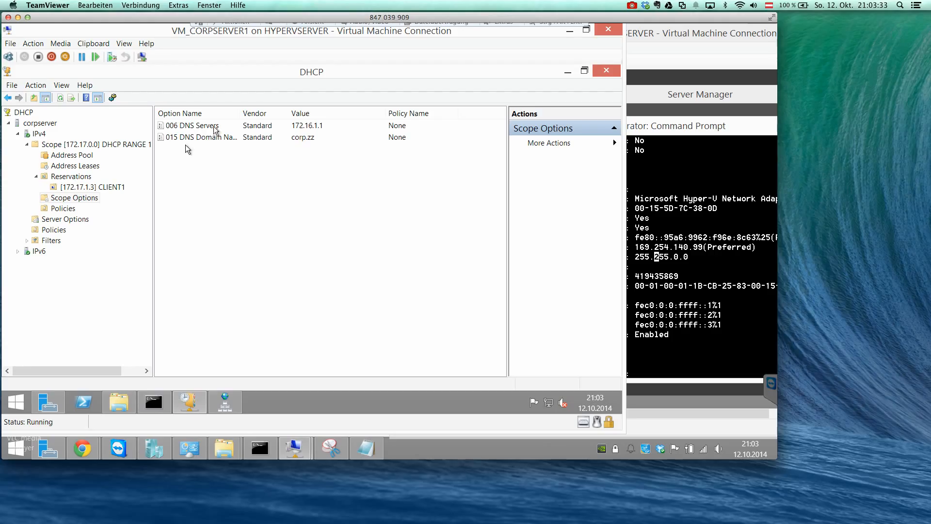
drag(240, 113, 266, 113)
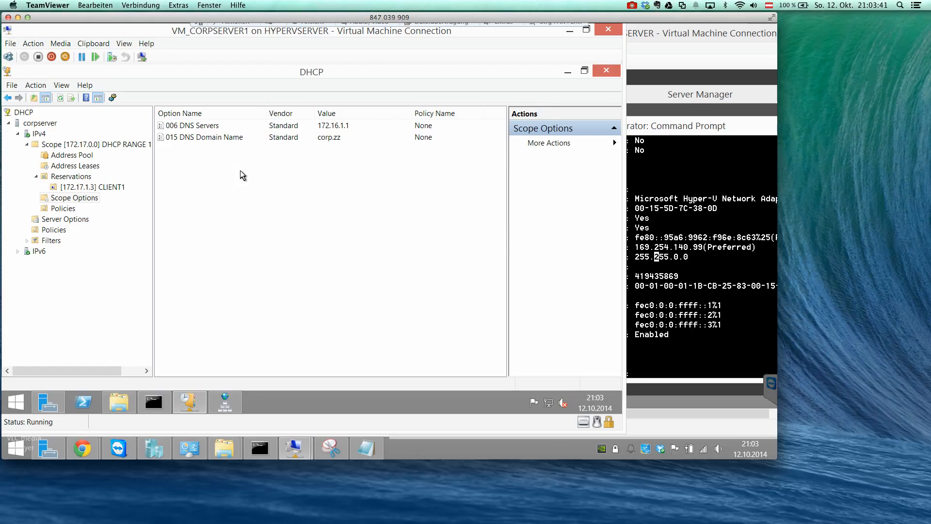
click(221, 127)
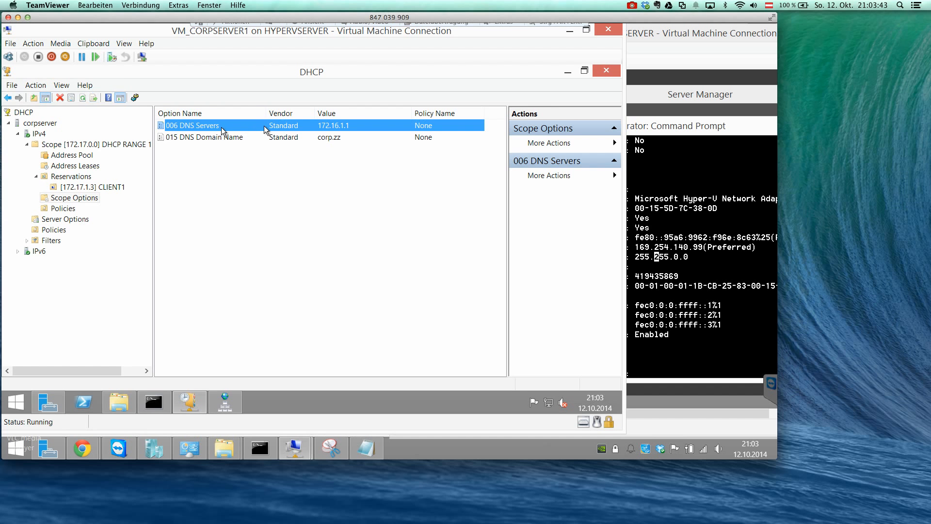
Step: Inspect the 006 DNS Servers and 015 DNS Domain Name settings in the scope options, leaving both unchanged
double_click(336, 126)
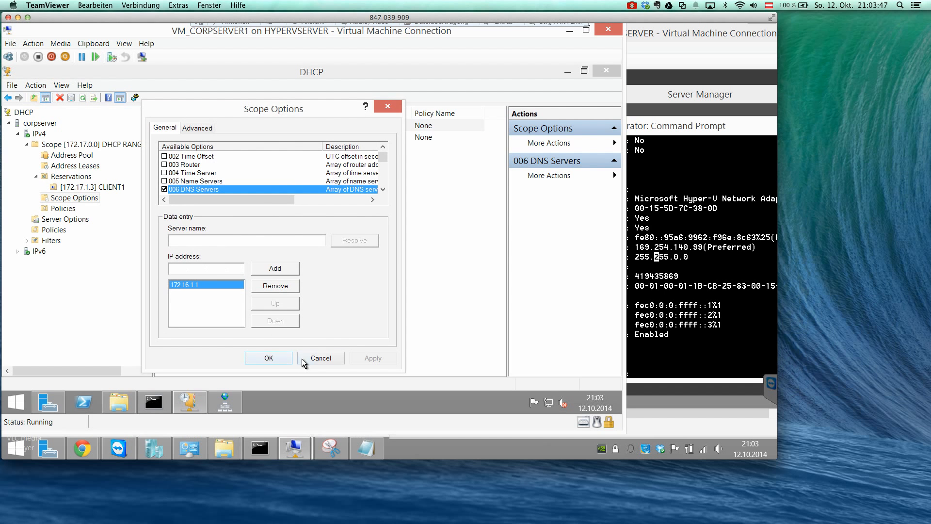
click(303, 360)
double_click(231, 139)
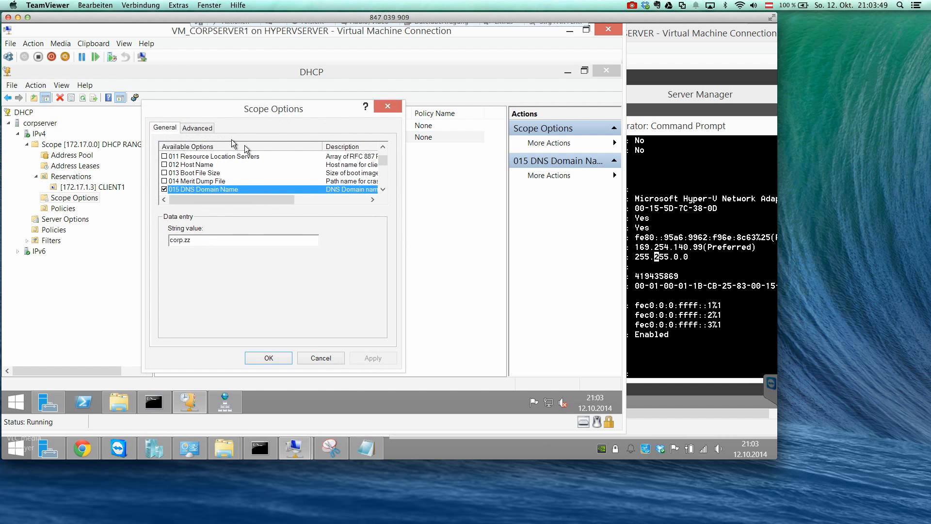
click(196, 238)
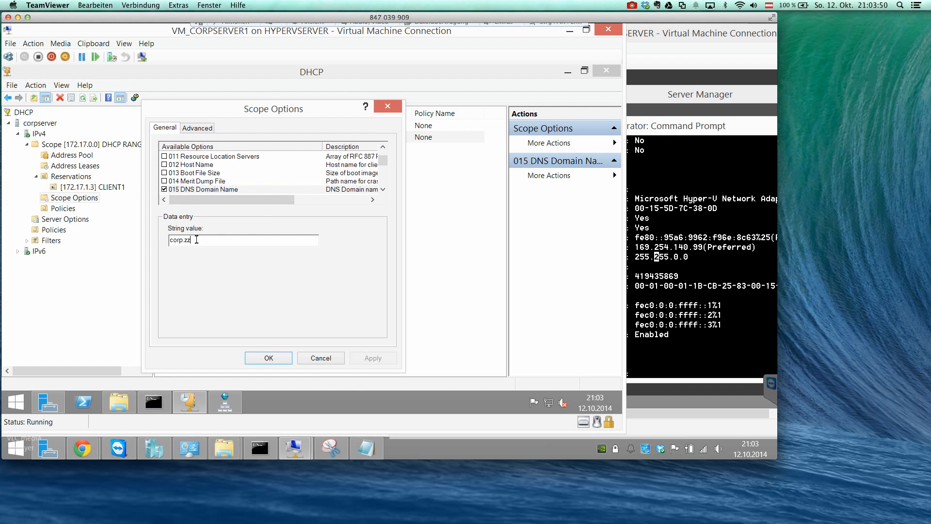
click(327, 359)
Step: Examine the DHCP scope's policies, options, reservations and address leases, along with the server and IPv4 nodes above it
click(61, 209)
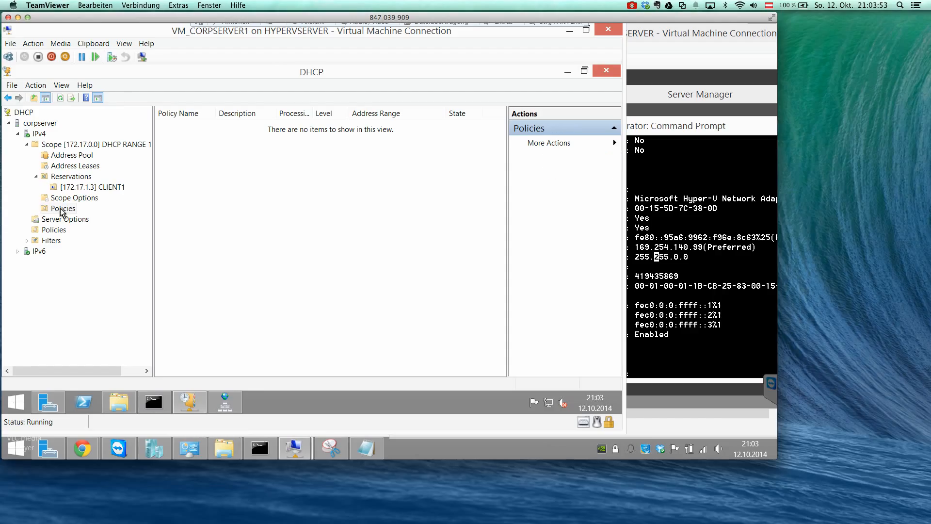
right_click(248, 203)
click(239, 204)
click(74, 197)
click(72, 176)
click(80, 166)
click(71, 176)
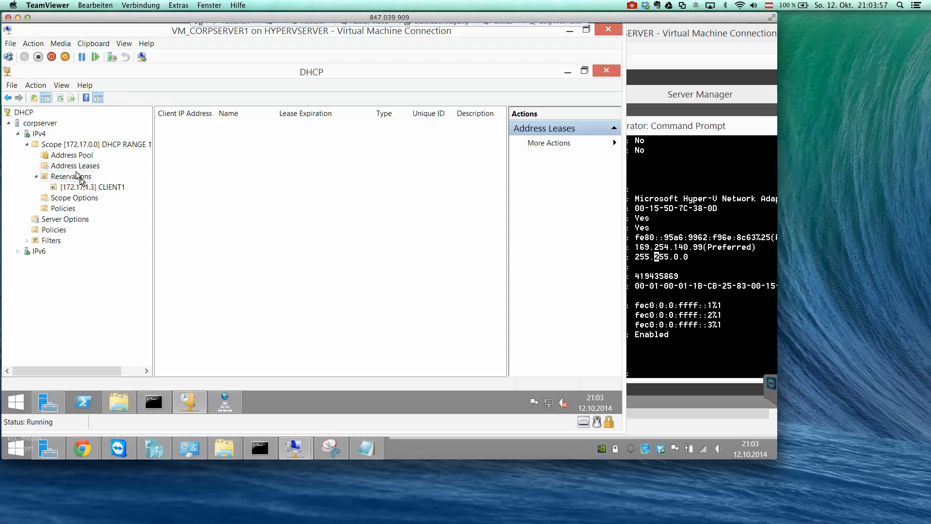
click(54, 145)
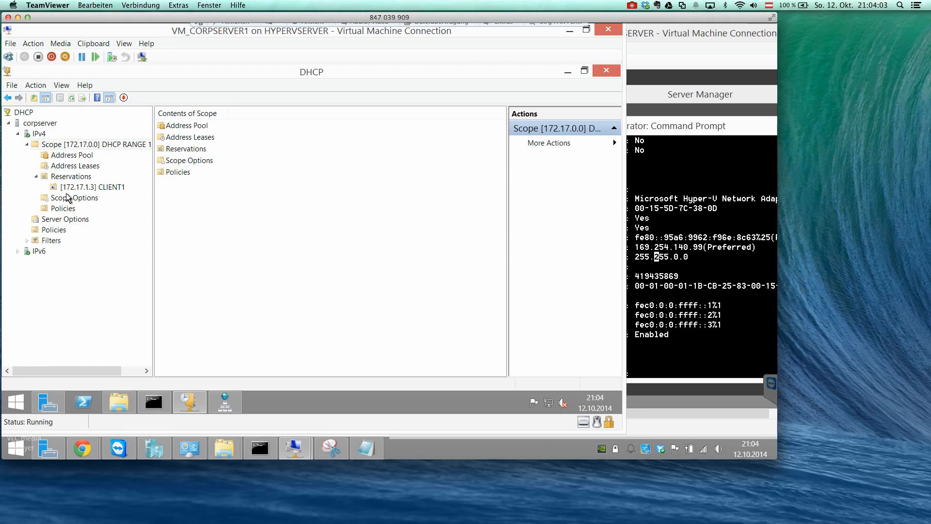
click(38, 125)
click(36, 134)
click(52, 145)
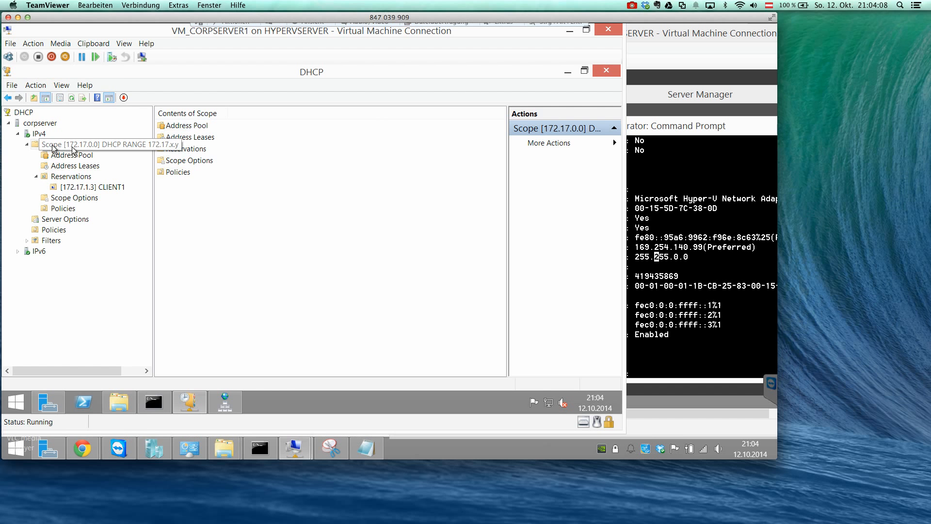
Step: Review the IPv4 server options, and compare the scope options with those applied to the CLIENT1 reservation
click(49, 219)
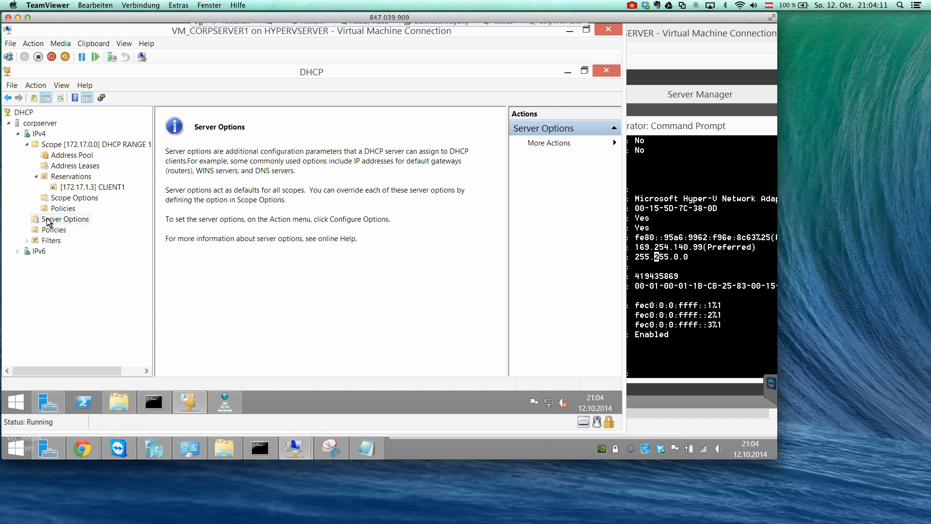
right_click(81, 220)
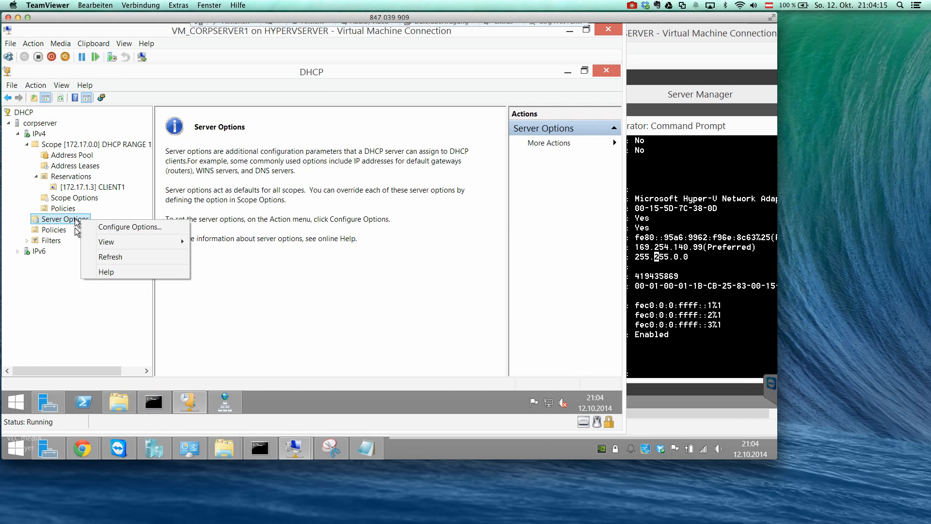
click(80, 216)
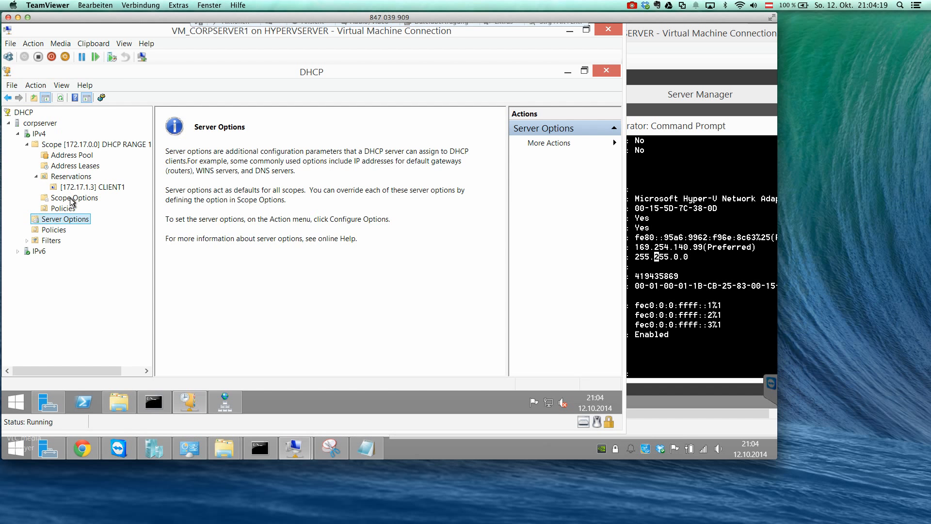
click(71, 199)
click(78, 188)
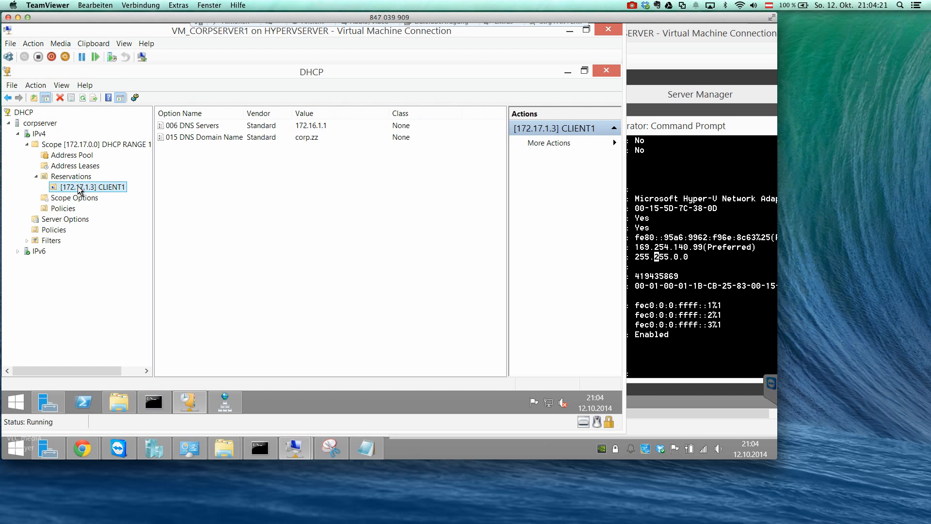
click(181, 166)
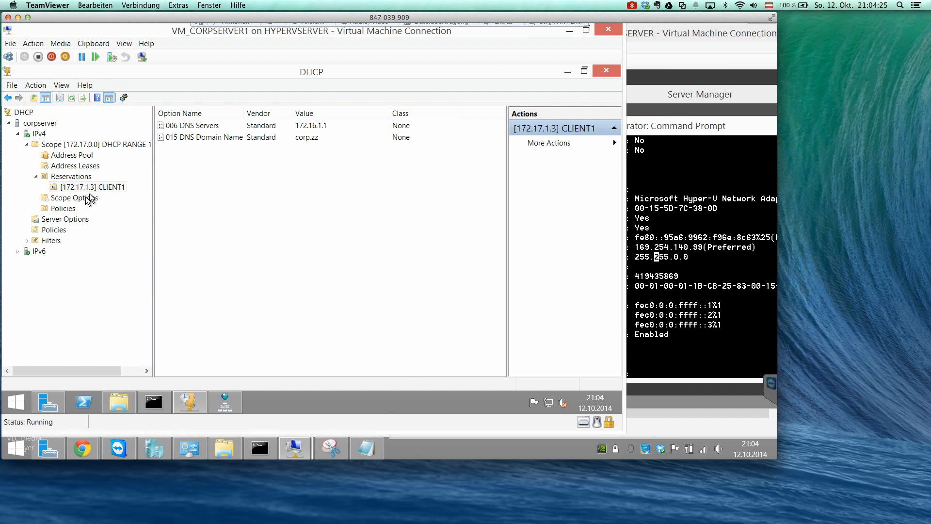
Step: Bring the VM_DNSSERVER connection forward and reposition its window so the whole command prompt is in view
click(681, 257)
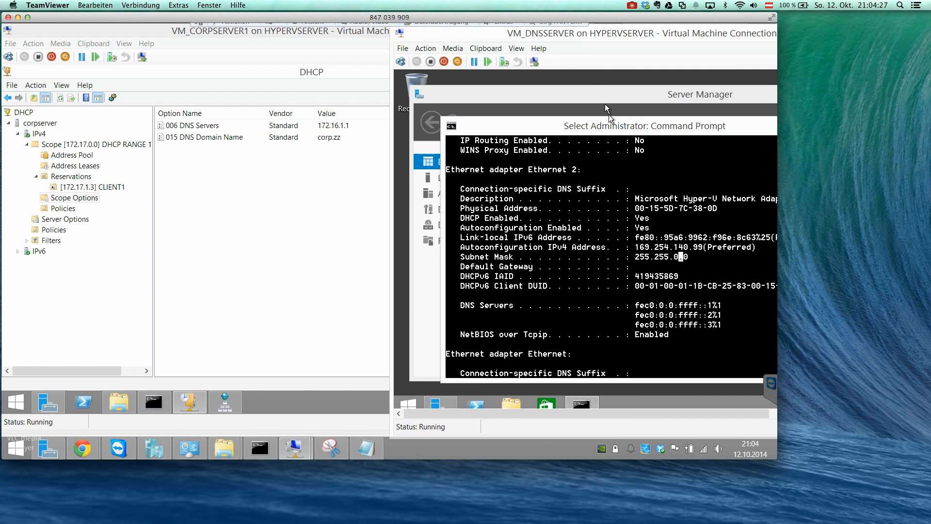
drag(583, 35, 529, 35)
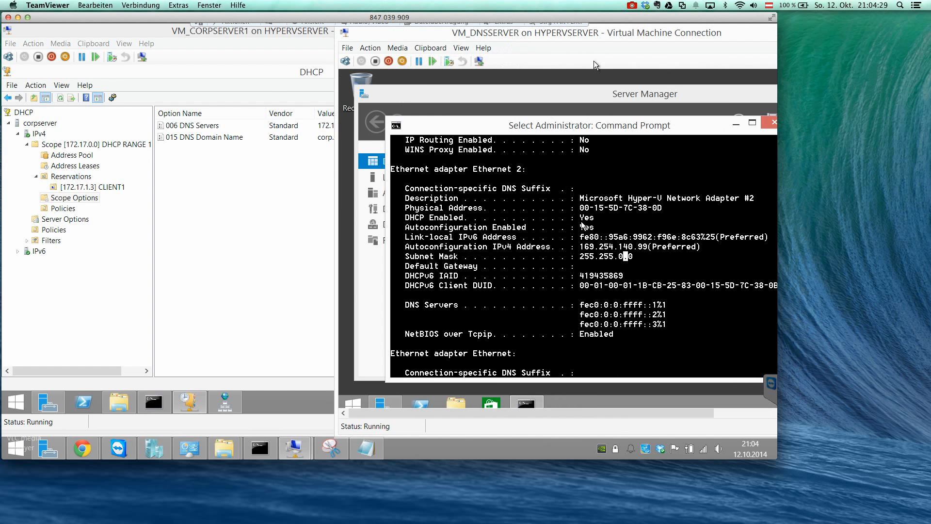
drag(597, 34, 539, 34)
click(534, 217)
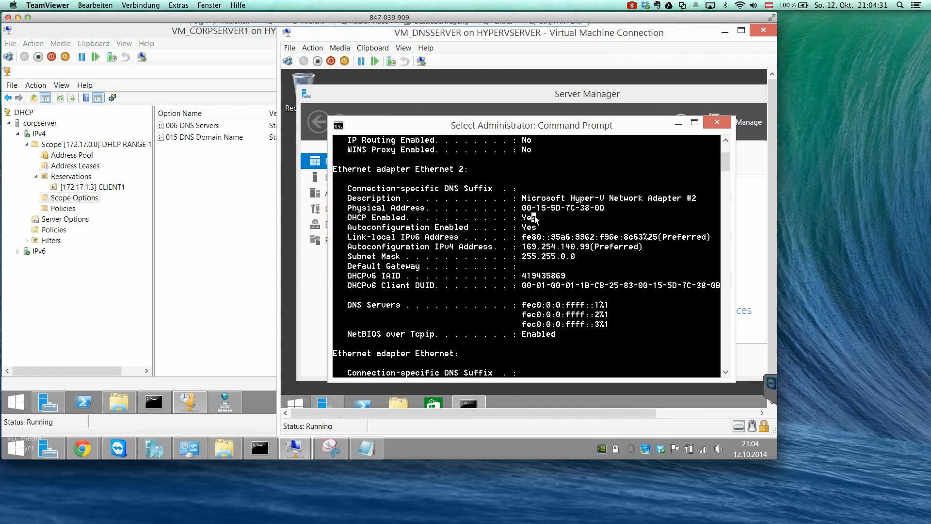
Step: Release and renew the DNS server's IP configuration with ipconfig -release and ipconfig -renew
key(Escape)
text(ipconfig -r)
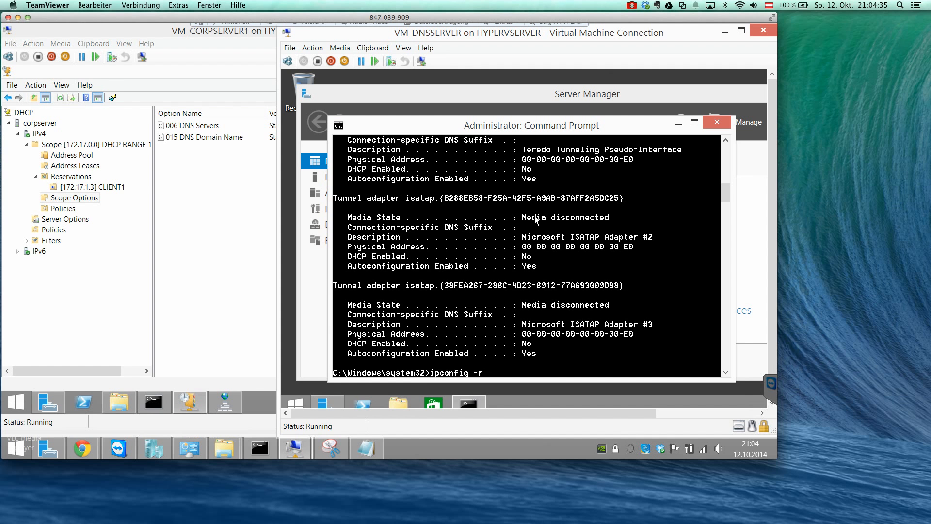
text(elease)
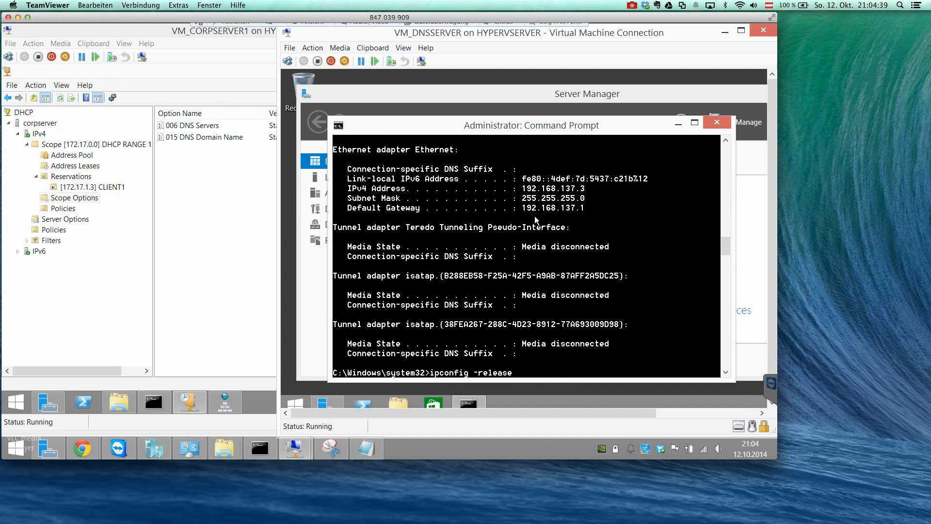
text(new)
key(Return)
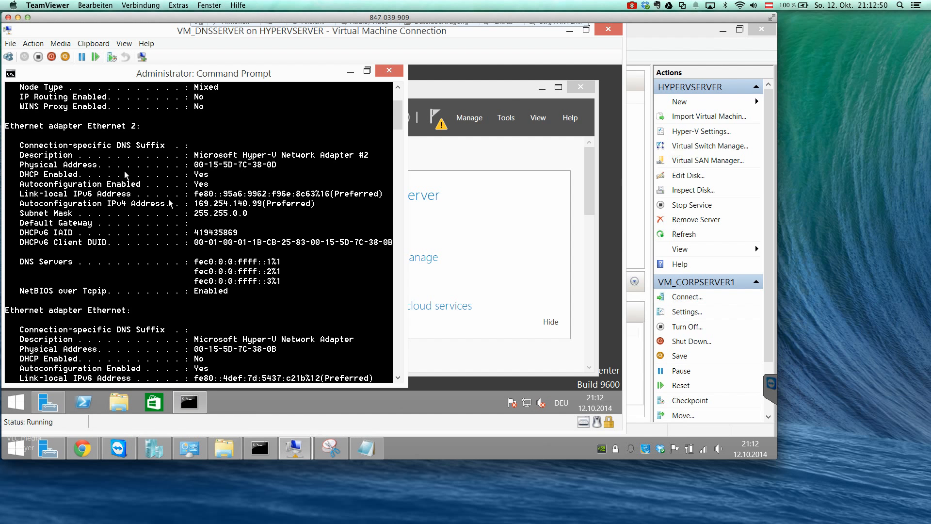
Step: Move the VM_DNSSERVER window aside and check the IPv4 server bindings of corpserver in the DHCP console on VM_CORPSERVER1
drag(170, 35, 570, 52)
click(181, 182)
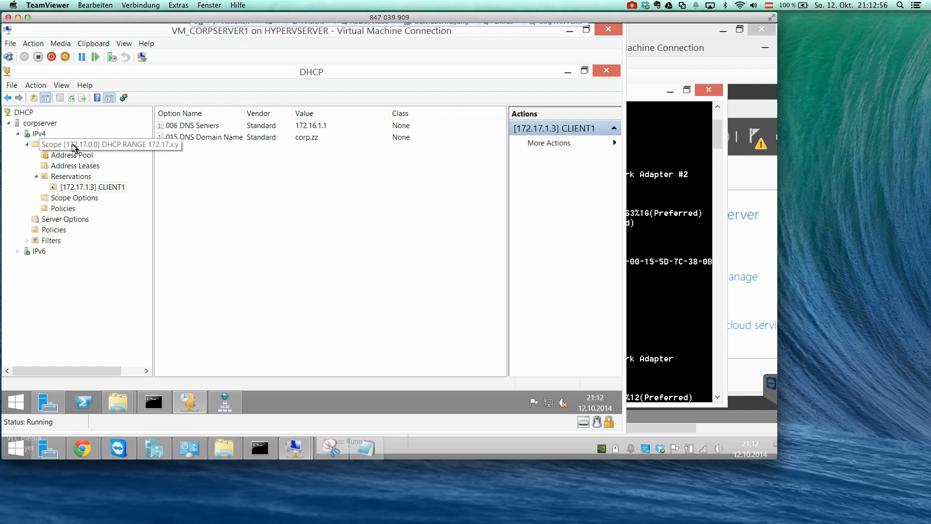
click(39, 123)
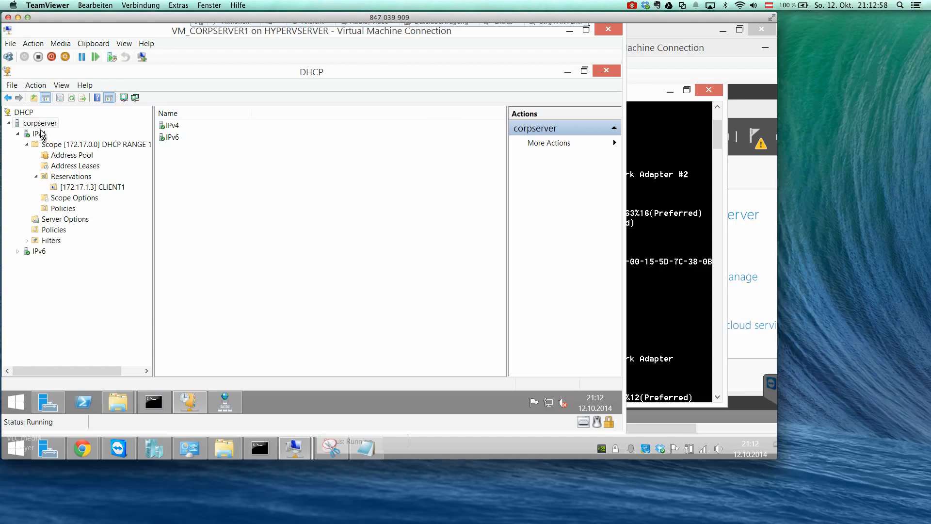
right_click(36, 136)
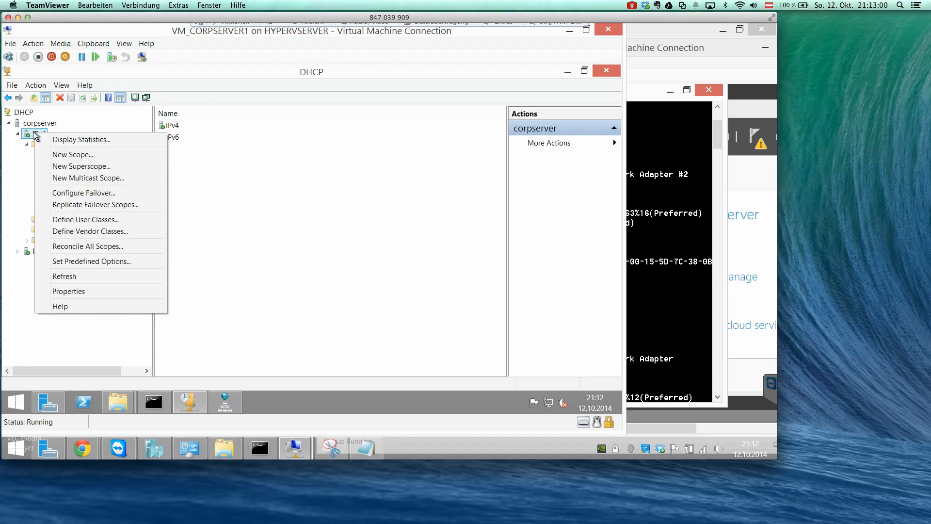
right_click(34, 124)
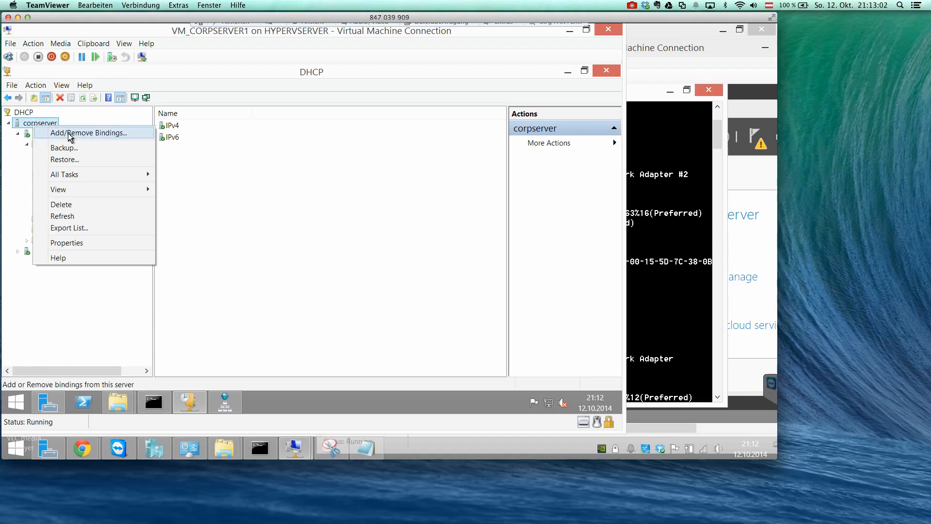
click(70, 134)
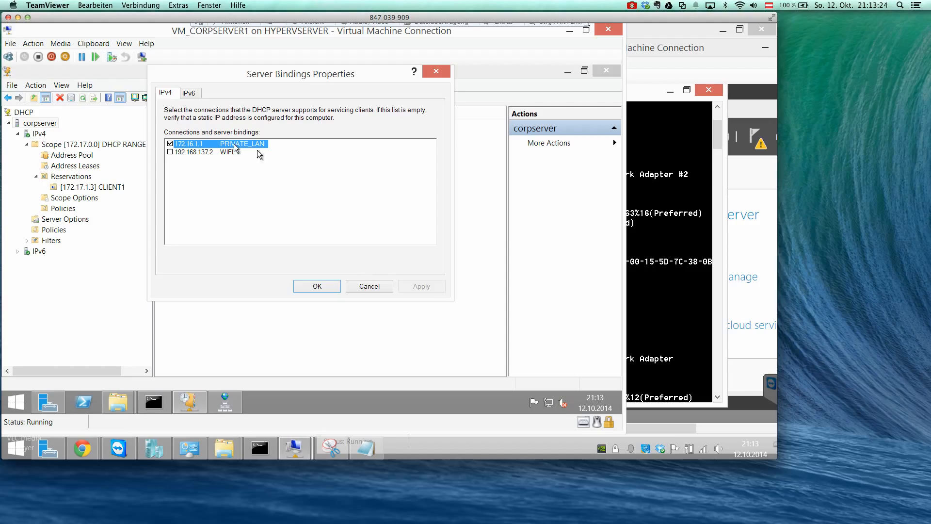
click(307, 284)
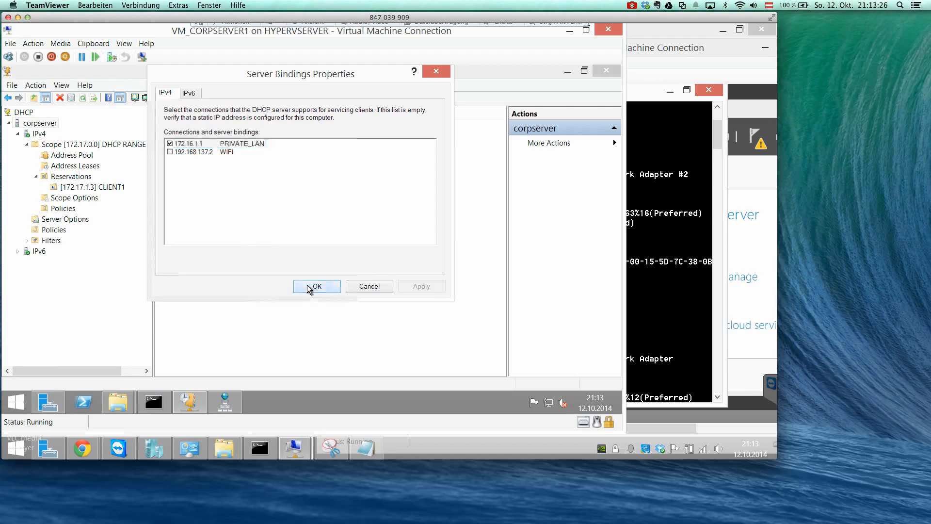
Step: Check the IPv6 server bindings of corpserver and close the bindings properties without changes
right_click(44, 123)
click(61, 132)
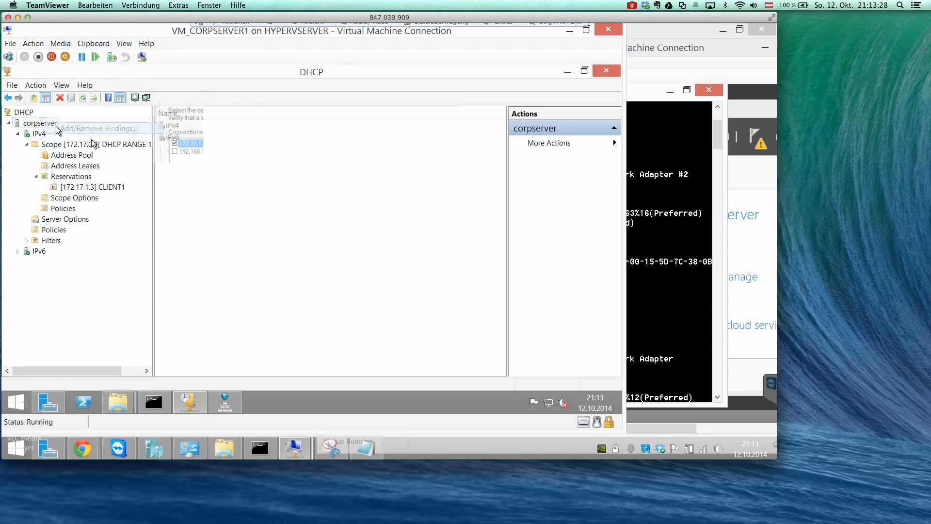
click(194, 93)
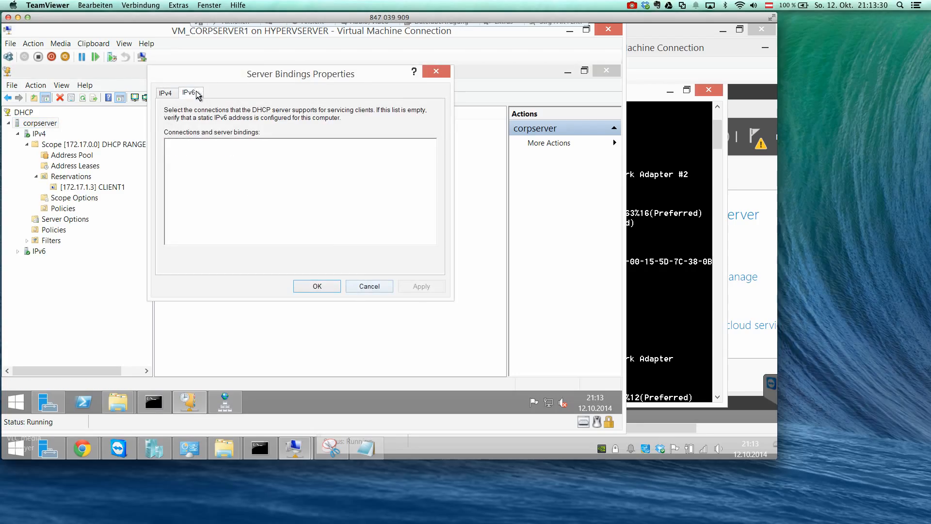
click(362, 285)
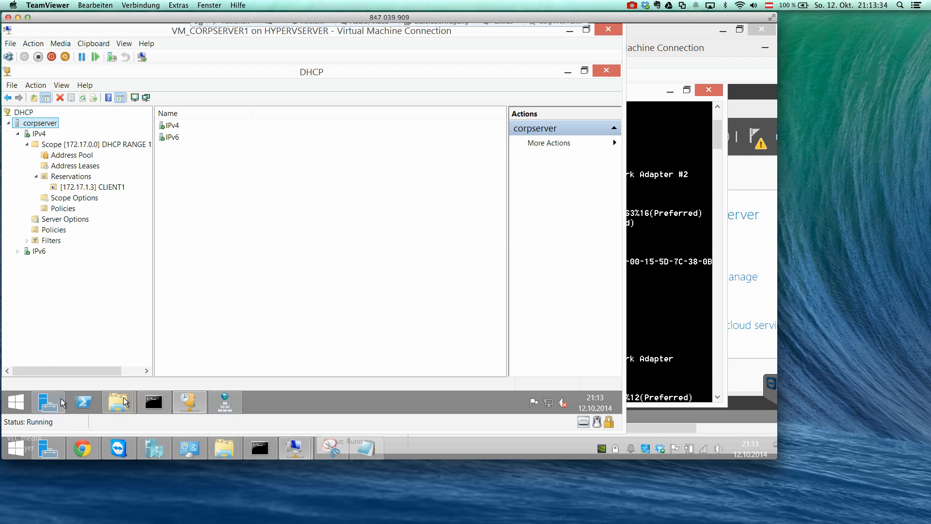
Step: Close the duplicate Network Connections window and disable Internet Protocol Version 6 (TCP/IPv6) on corpserver's PRIVATE_LAN adapter
mouse_move(120, 401)
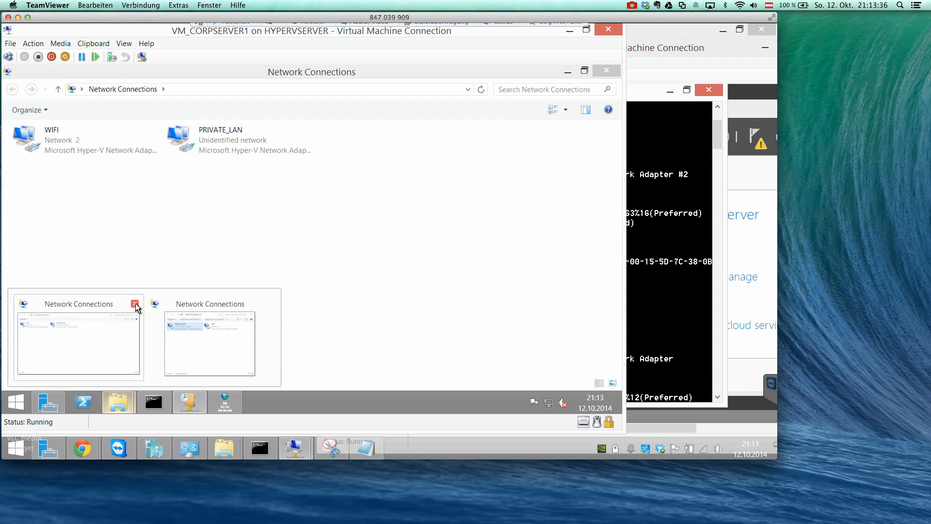
click(135, 305)
click(121, 321)
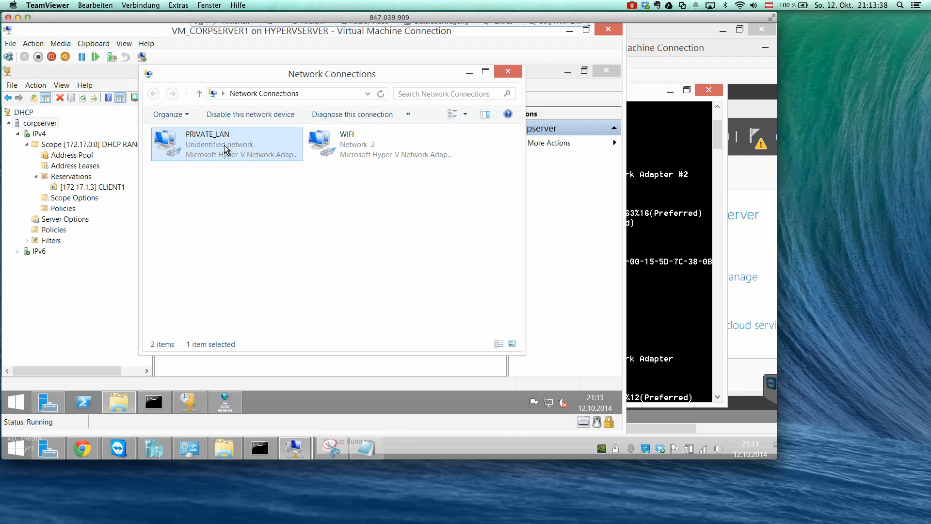
right_click(224, 149)
click(255, 247)
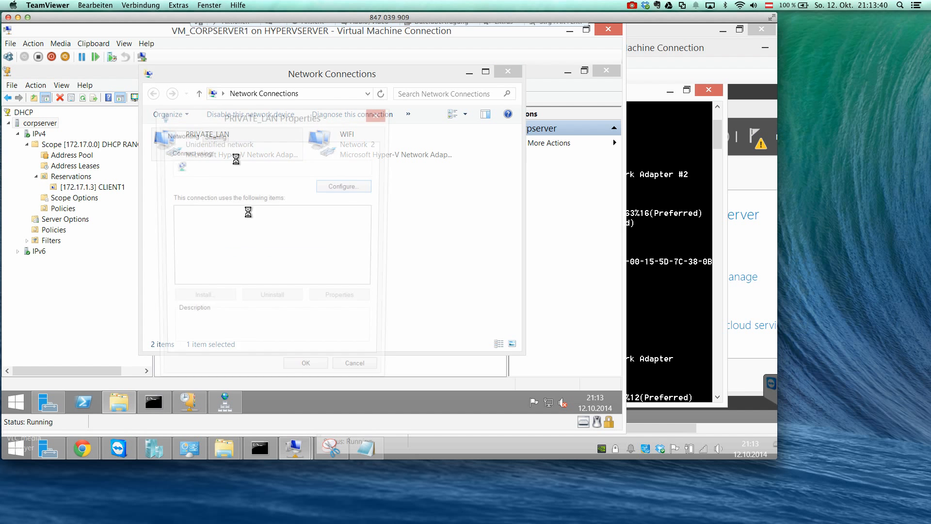
click(176, 272)
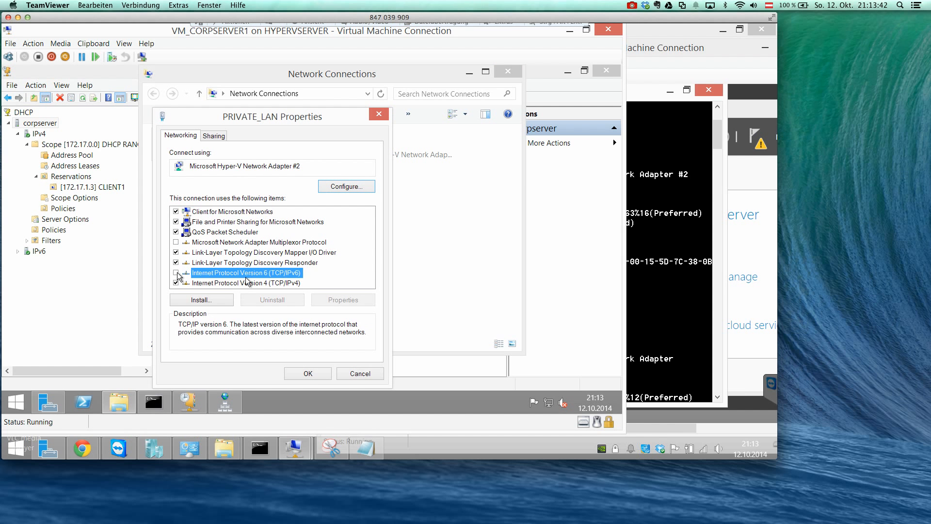
click(311, 373)
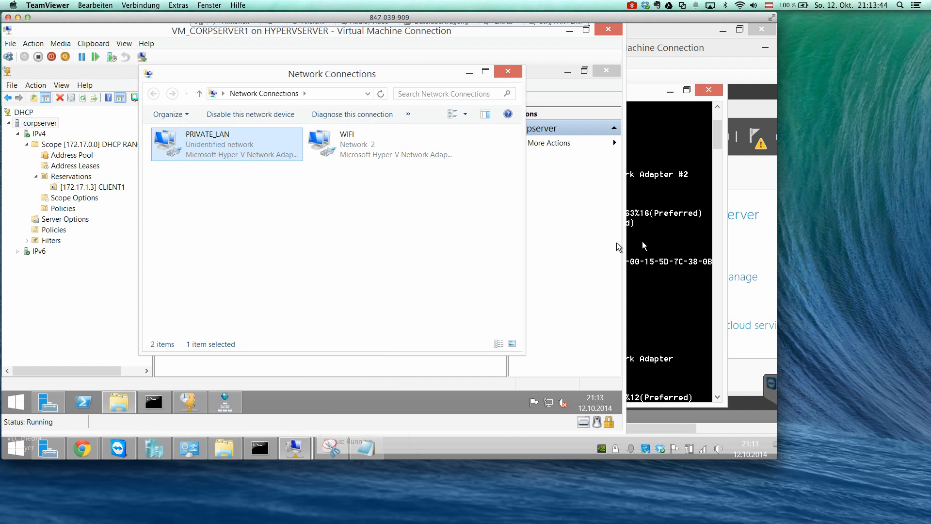
Step: Open Network Connections on VM_DNSSERVER and check the connection details of the Ethernet 2 adapter
click(642, 240)
right_click(345, 414)
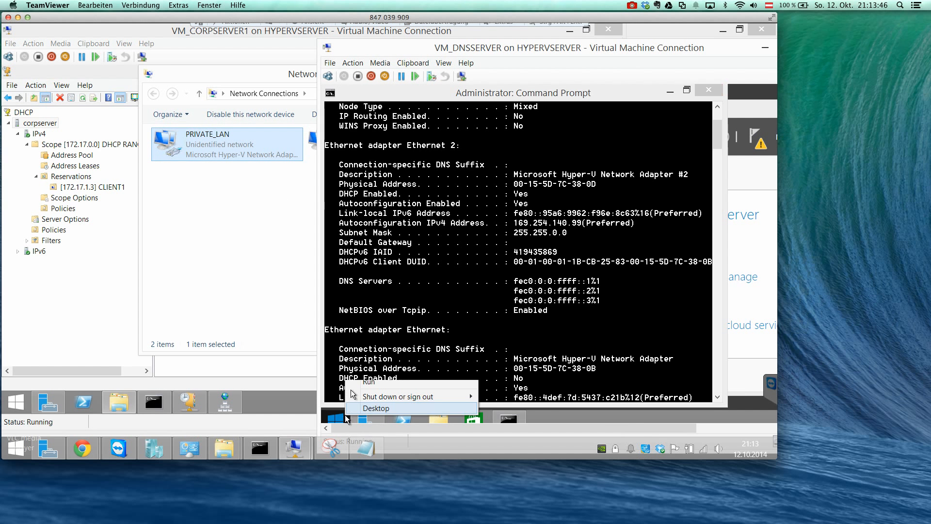
click(388, 275)
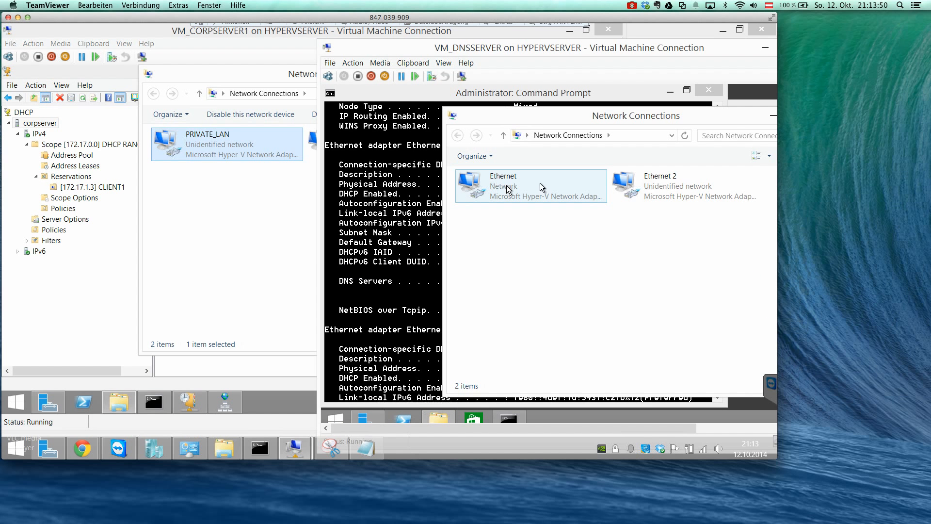
right_click(622, 179)
click(641, 199)
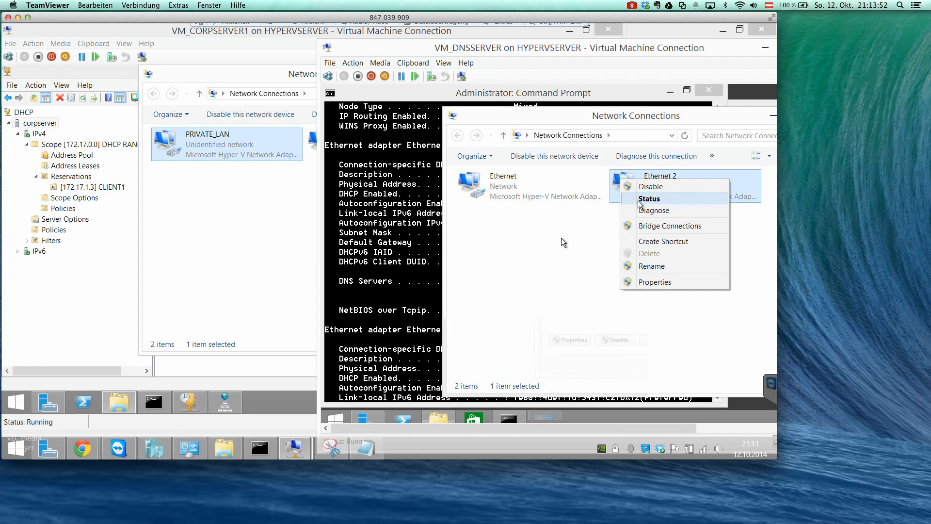
click(562, 246)
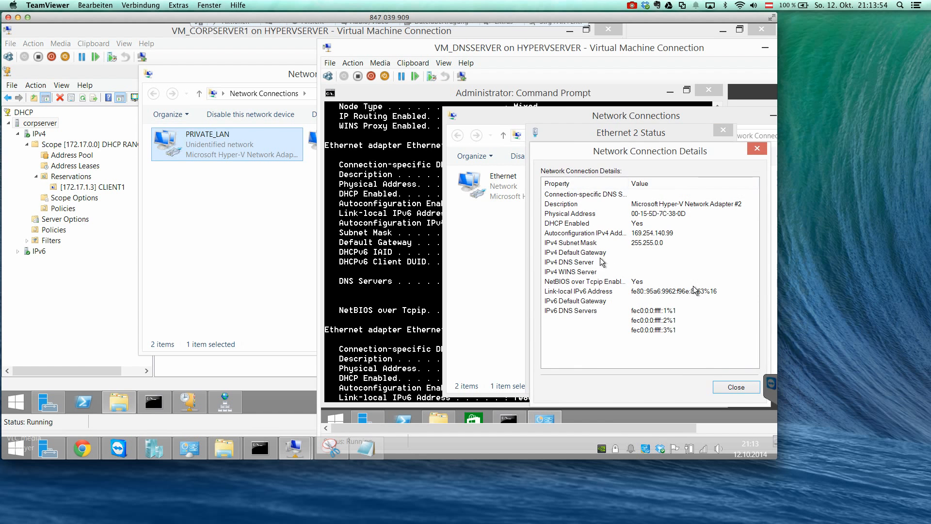
click(736, 386)
Step: Disable Internet Protocol Version 6 (TCP/IPv6) on VM_DNSSERVER's Ethernet 2 adapter and close its status window
click(579, 352)
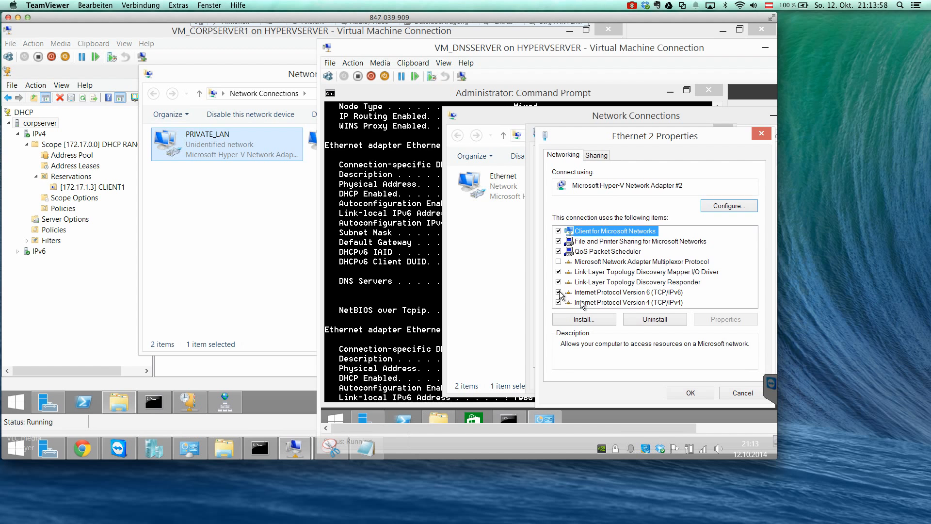
click(559, 292)
click(699, 390)
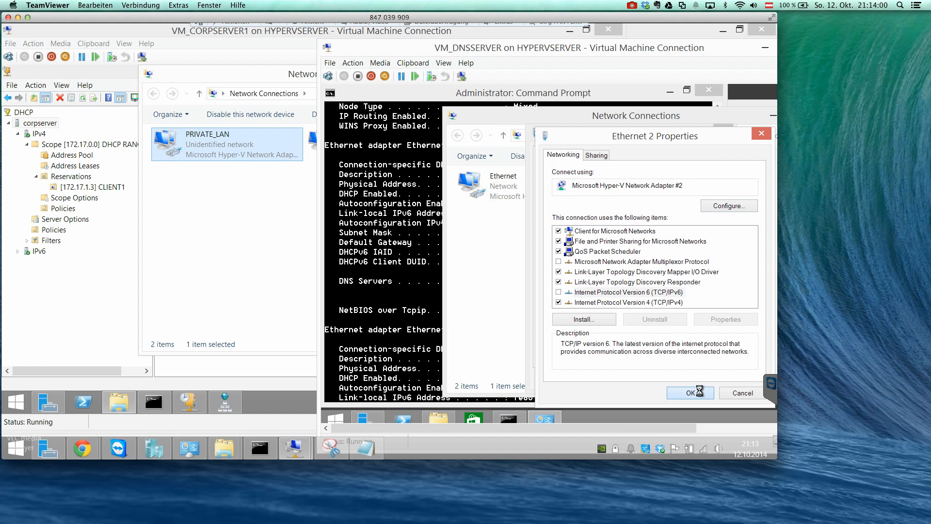
click(699, 380)
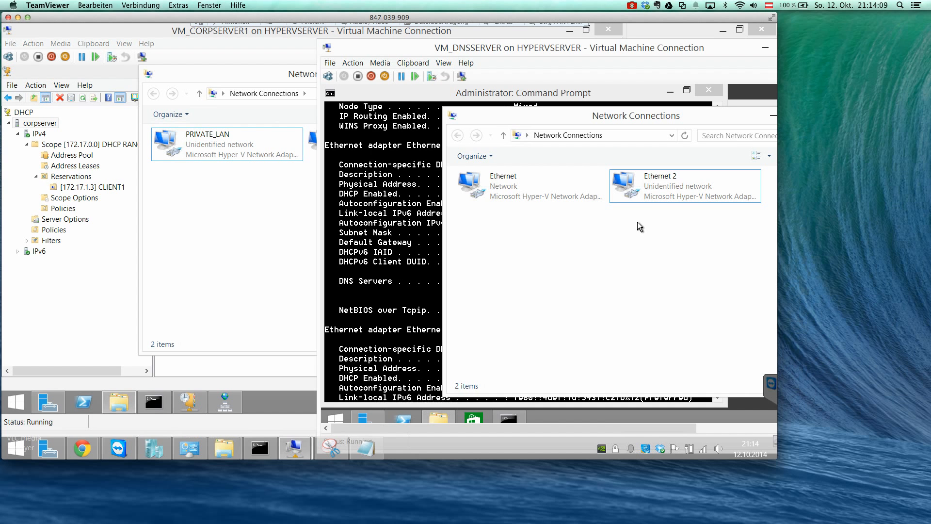
Step: Rename the Ethernet 2 connection on VM_DNSSERVER to PRIVATE_LAN
right_click(651, 190)
click(665, 276)
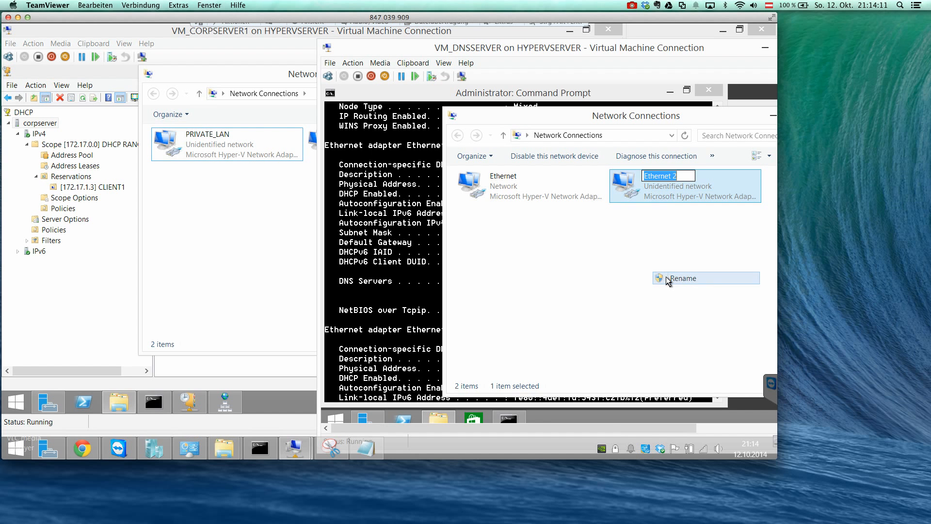
text(PRIV)
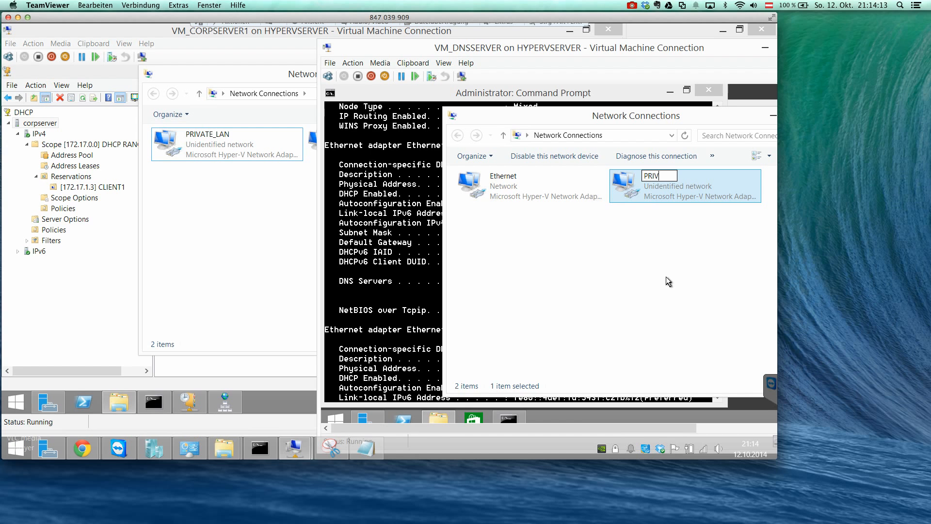
text(ATE_LAN)
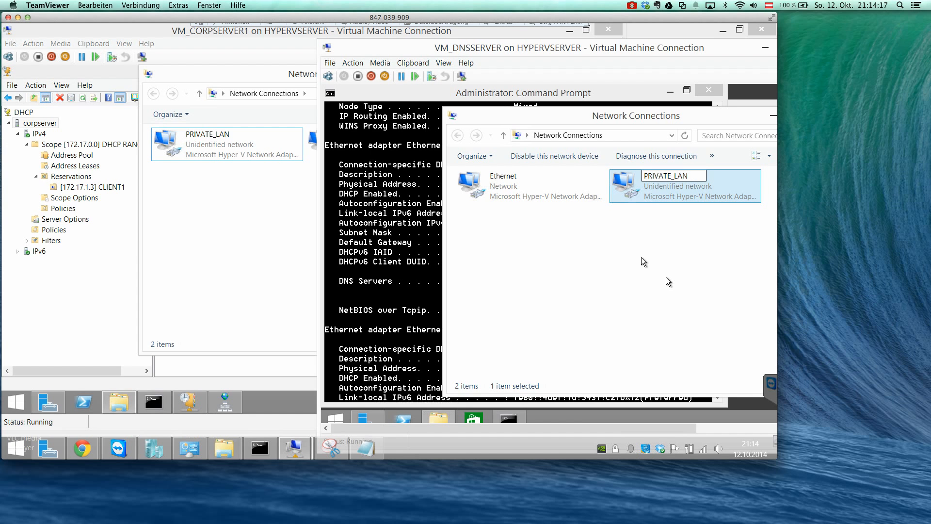
Step: Rename the Ethernet connection on VM_DNSSERVER to WIFI
click(507, 185)
right_click(506, 184)
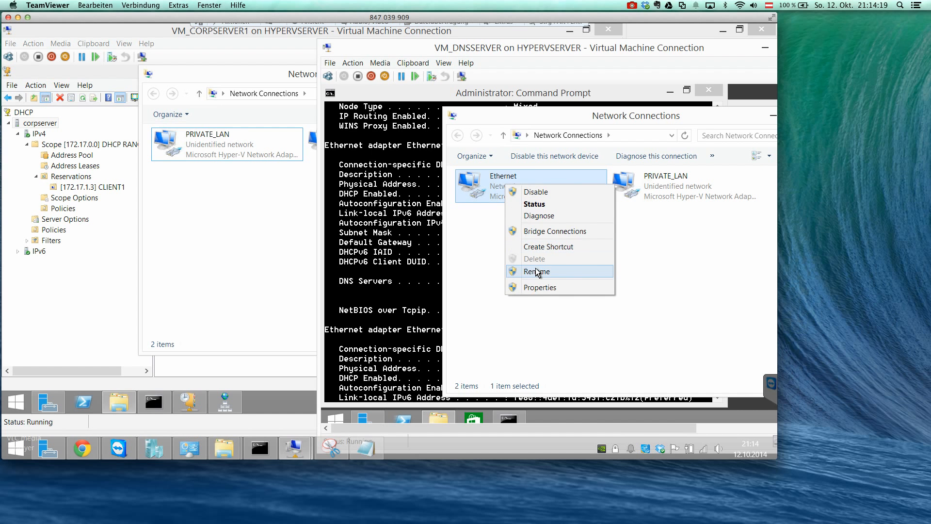
click(536, 271)
text(WIFI)
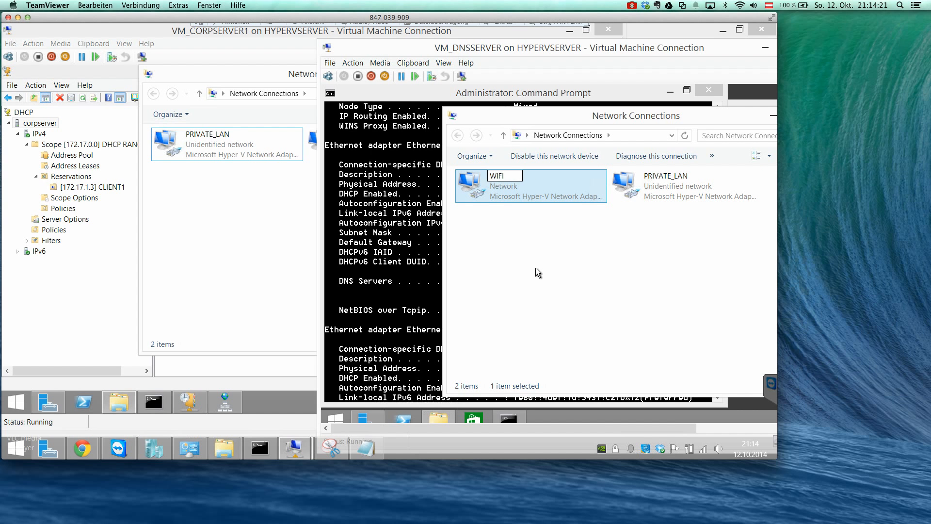
key(Return)
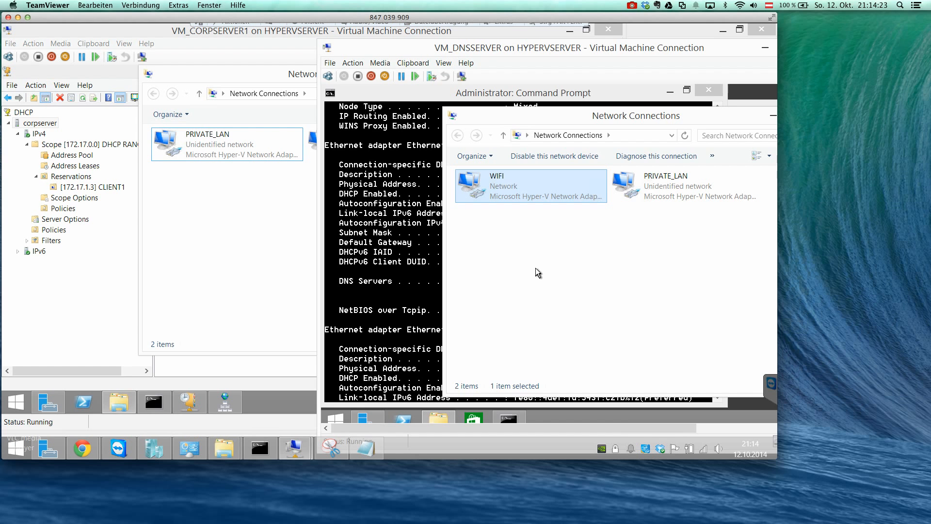
click(535, 267)
Step: Set the virtual switch of VM_DNSSERVER's WIFI_INTERNAL network adapter to Not connected and move the Network Connections window into full view
click(330, 63)
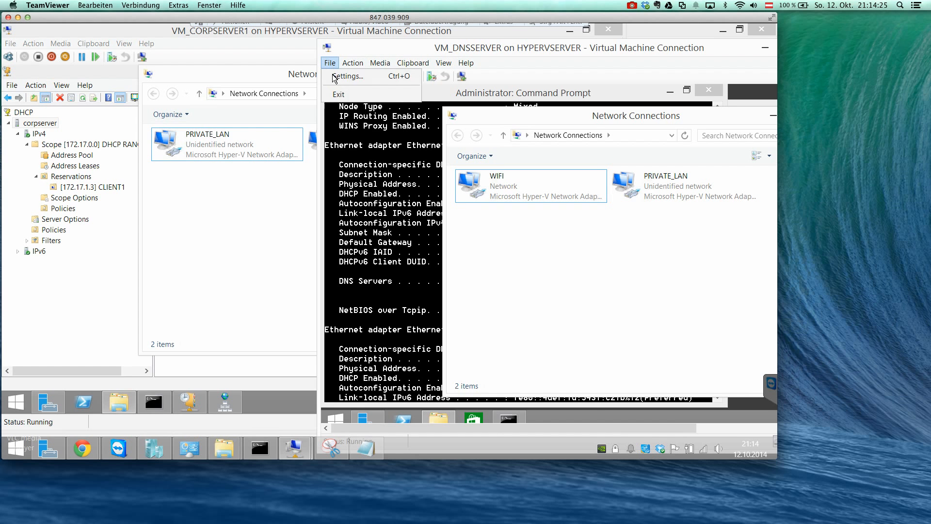
click(338, 79)
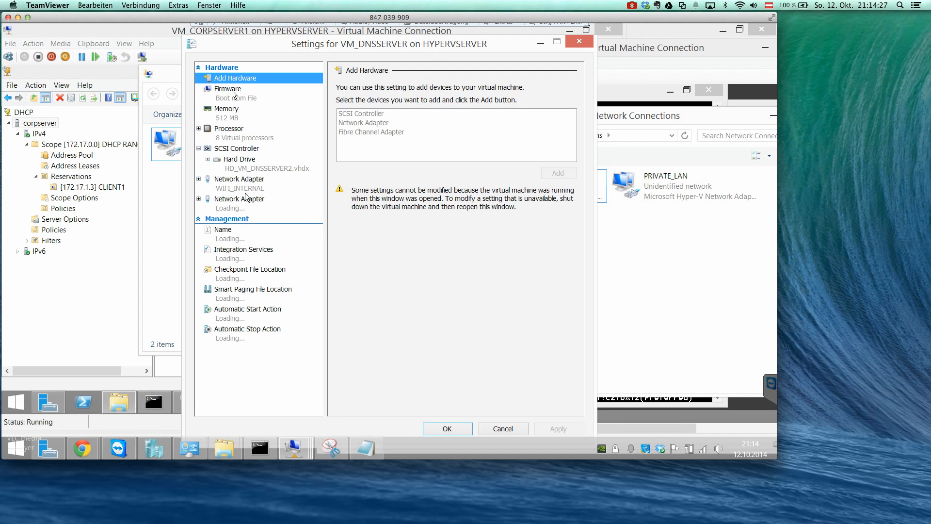
click(288, 185)
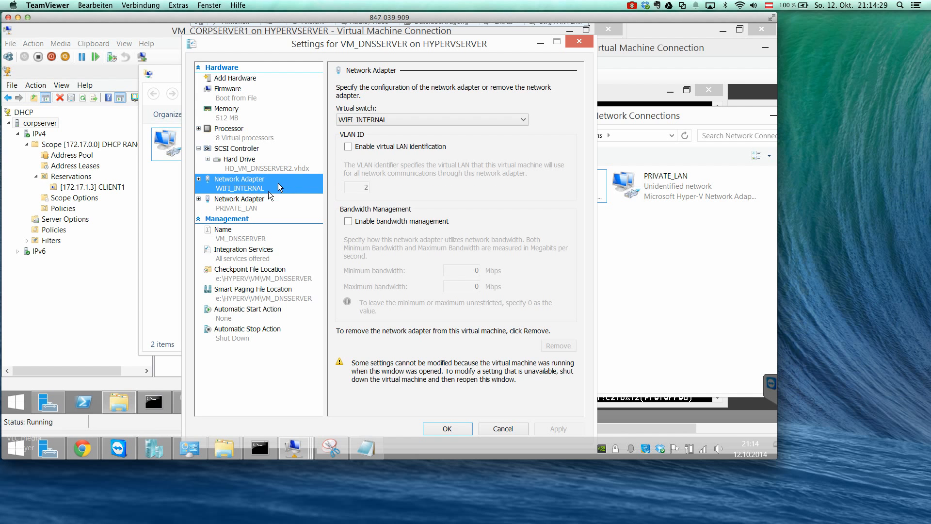
click(363, 120)
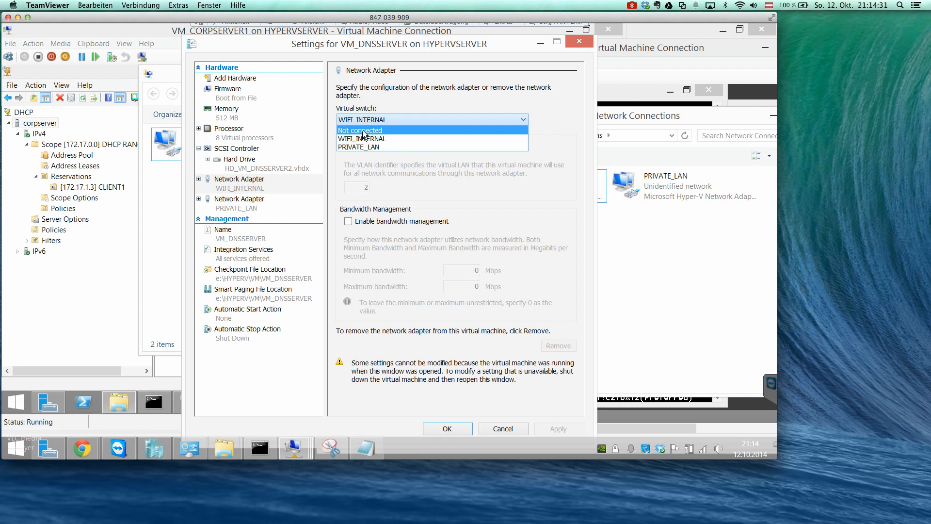
click(363, 132)
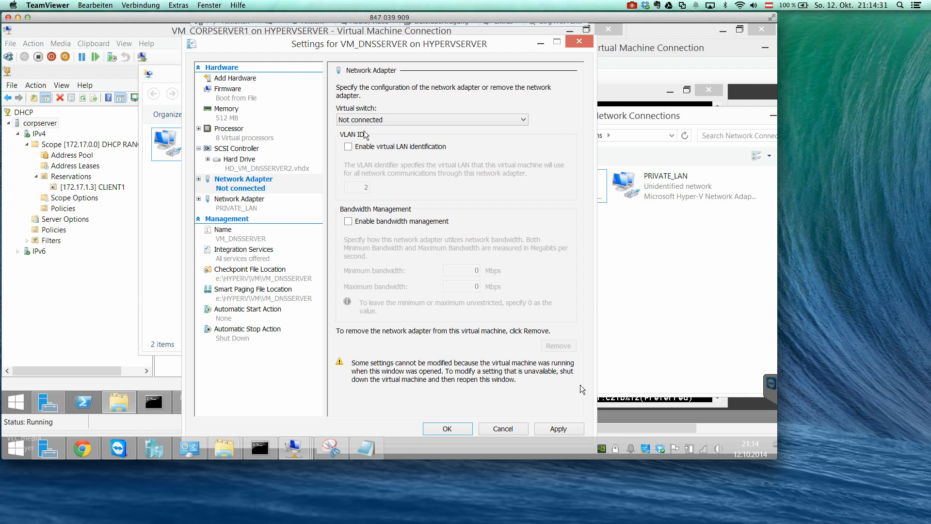
click(435, 428)
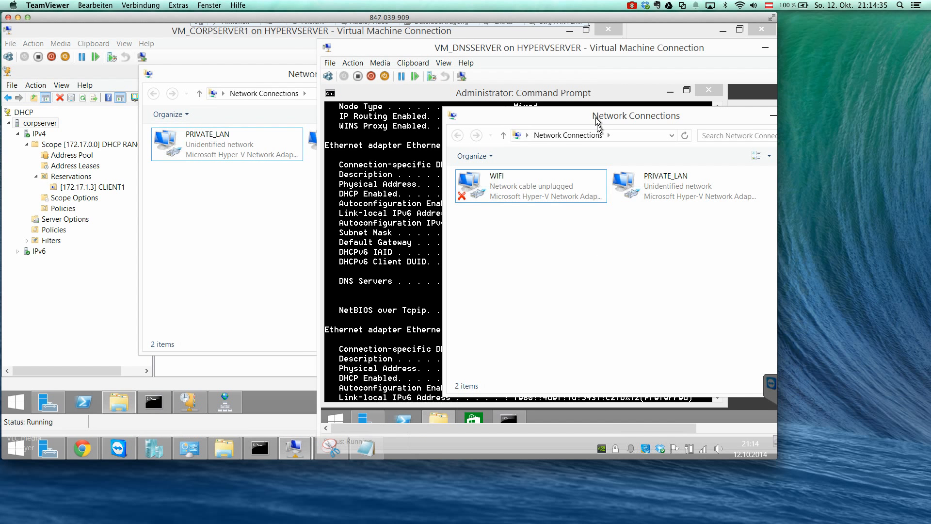
drag(581, 115, 519, 107)
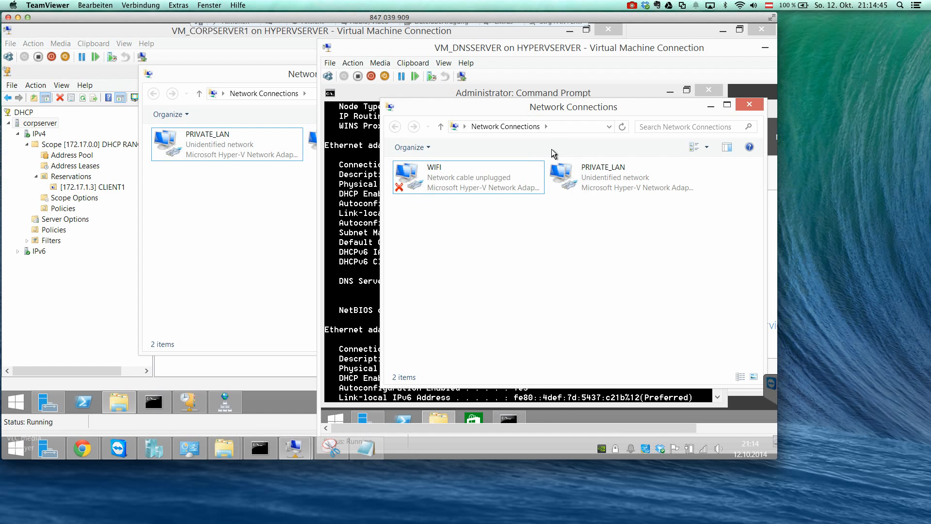
drag(497, 50, 493, 48)
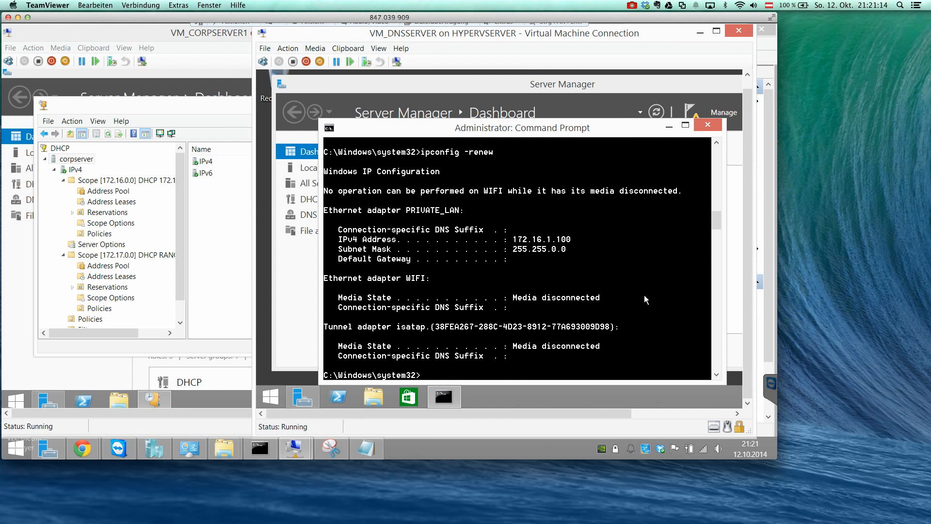
Step: Switch to VM_CORPSERVER1, maximize the DHCP console and widen its console tree to show the full scope names
click(218, 106)
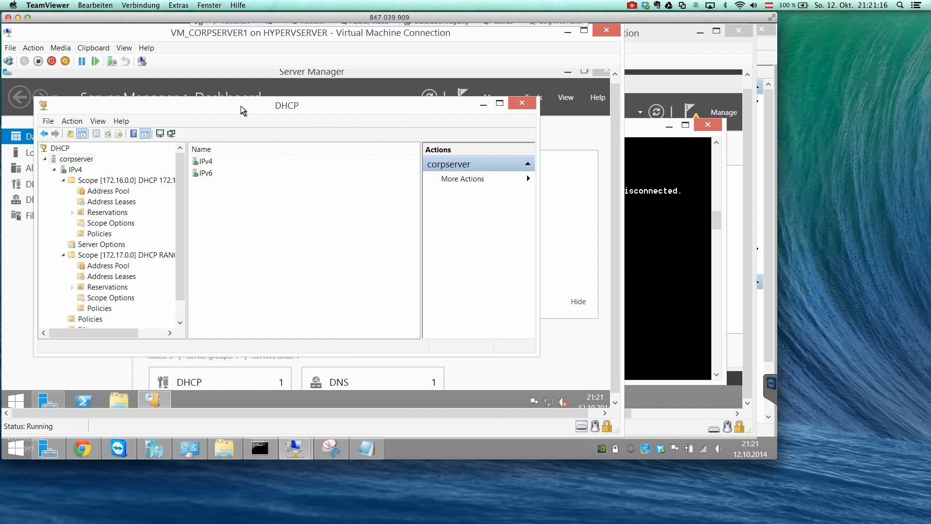
double_click(240, 105)
drag(151, 156, 198, 158)
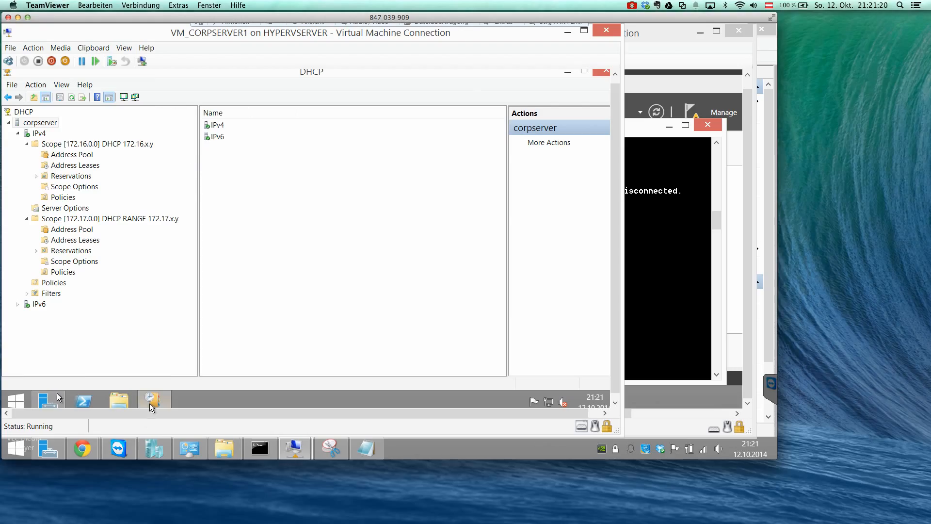
Step: Run ipconfig -all in an administrator Command Prompt on corpserver, check the PRIVATE_LAN adapter's IPv4 settings and minimize the prompt
right_click(16, 399)
click(66, 303)
text(i)
text(pconfig -all)
key(Return)
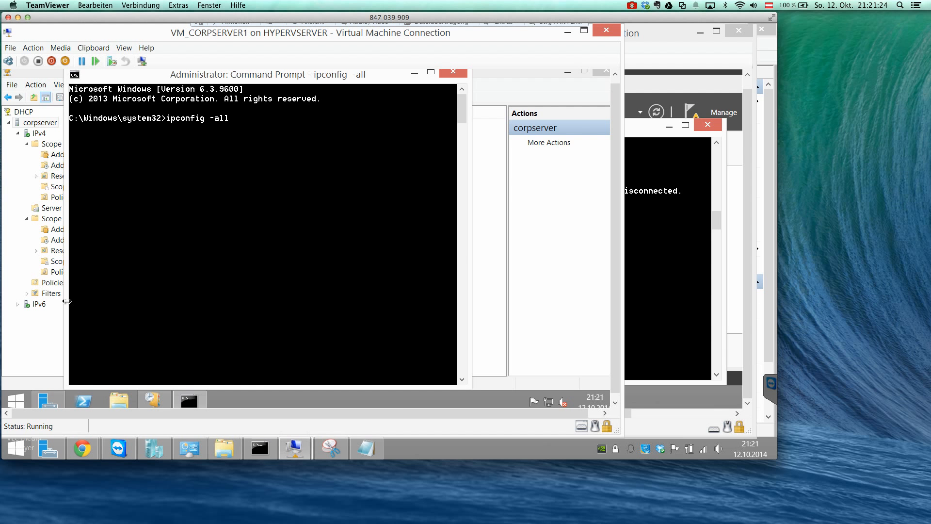
scroll(253, 130, up, 10)
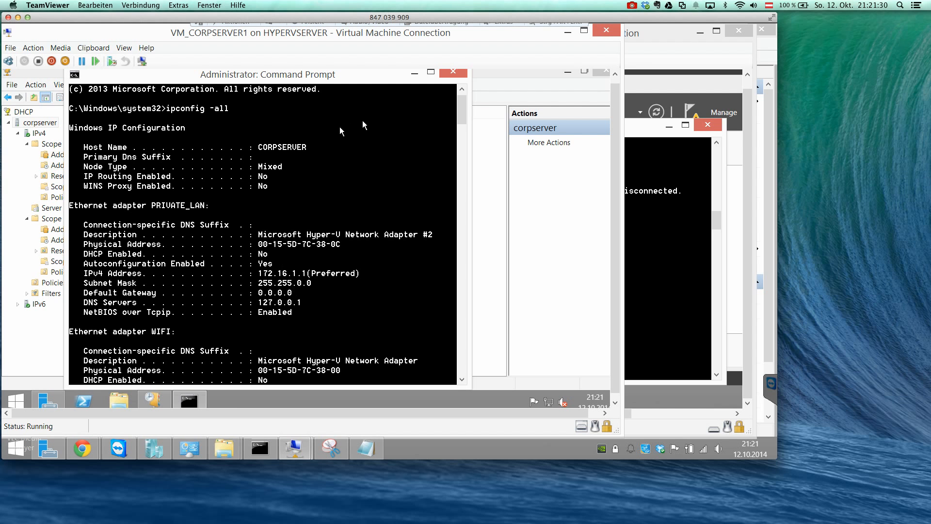
click(415, 73)
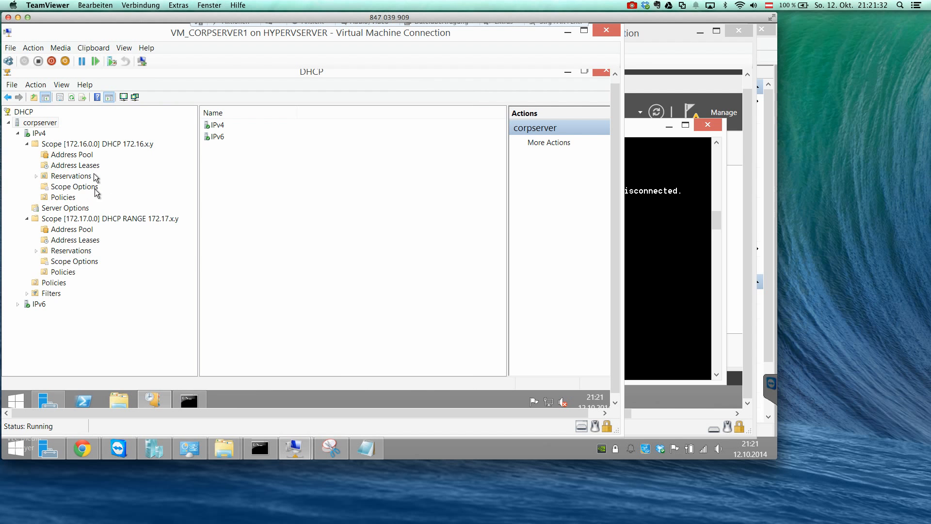
Step: Select the 172.17.0.0 scope in the DHCP console and compare its address range with corpserver's PRIVATE_LAN address in the ipconfig output
click(107, 223)
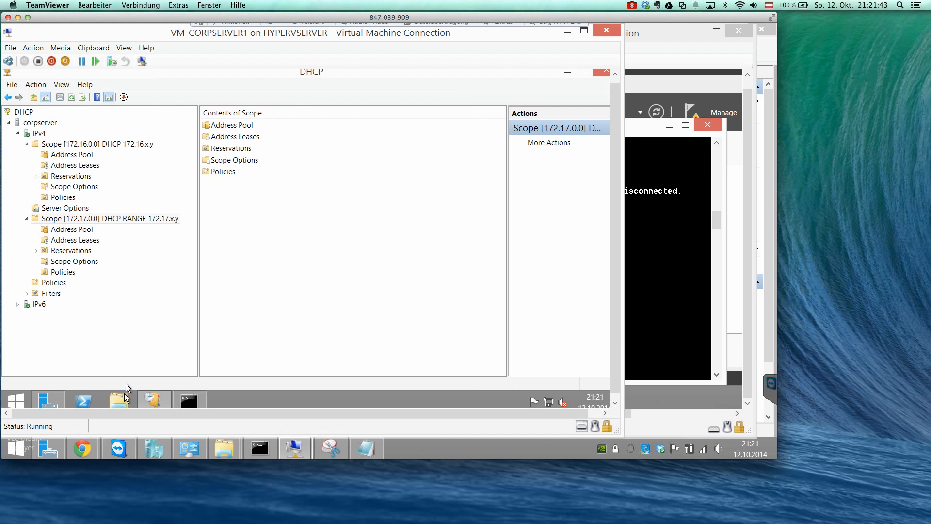
click(189, 401)
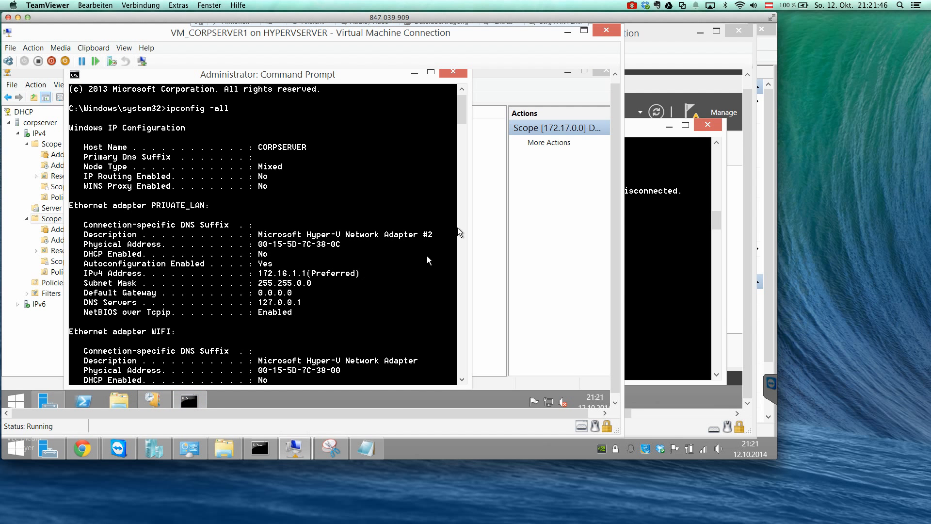
click(481, 217)
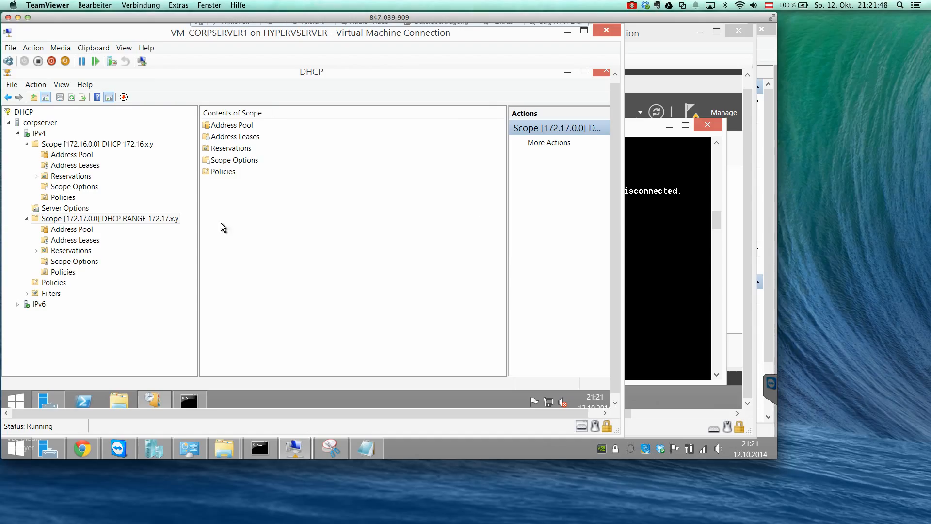
Step: Open the properties of the 172.16.0.0 DHCP scope and check its start and end IP addresses
double_click(94, 145)
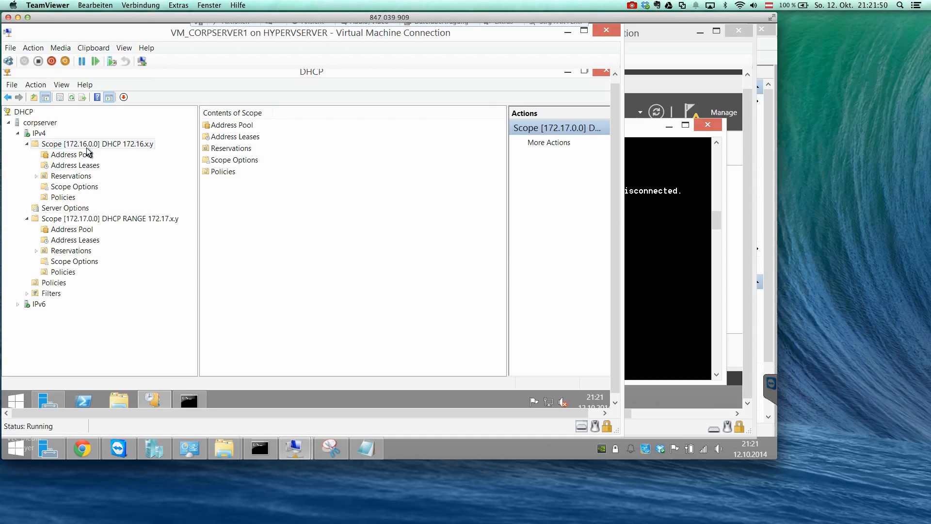
double_click(102, 145)
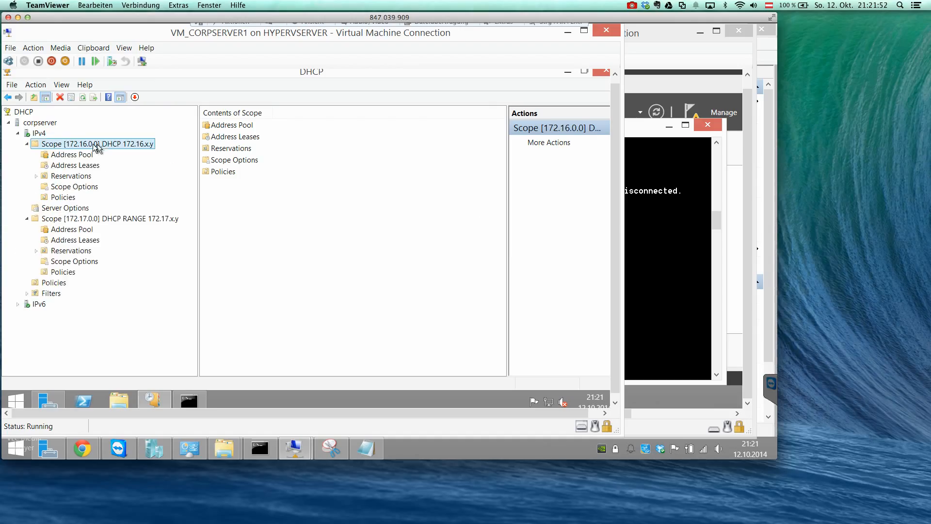
right_click(102, 145)
key(Escape)
right_click(111, 146)
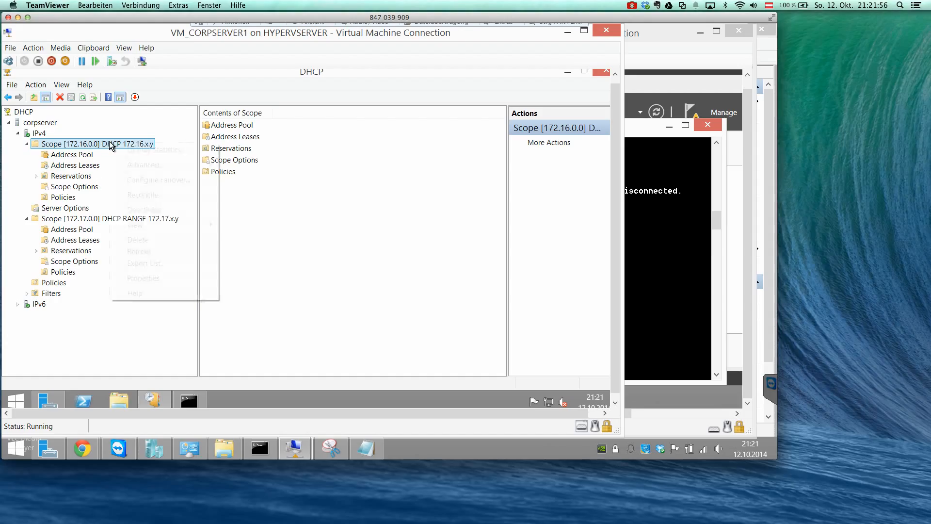
click(166, 279)
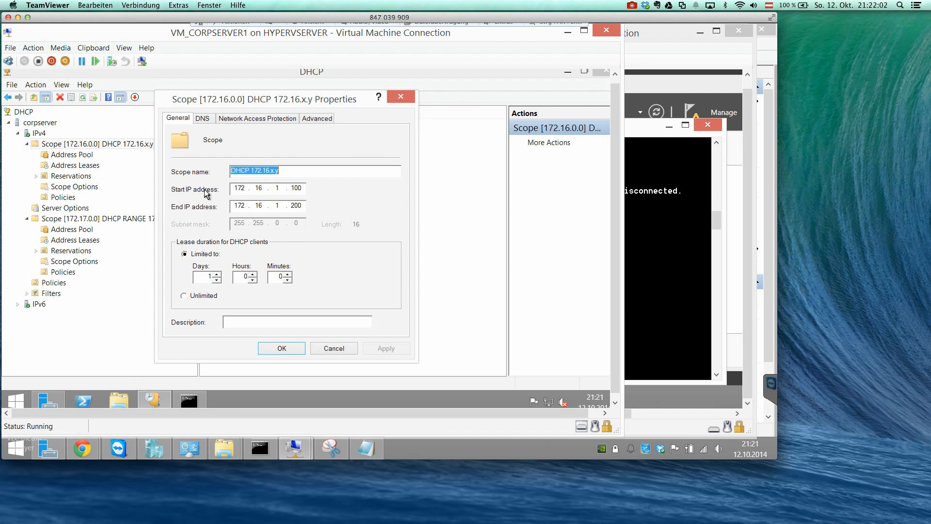
double_click(300, 188)
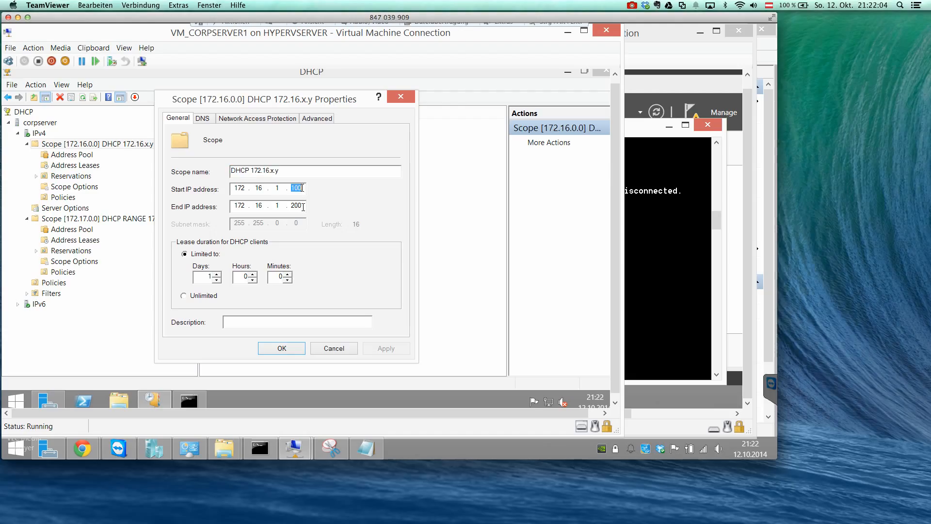
double_click(303, 207)
Step: Review the 172.16.0.0 scope's DNS, Network Access Protection and advanced settings, and close its properties without changes
click(204, 118)
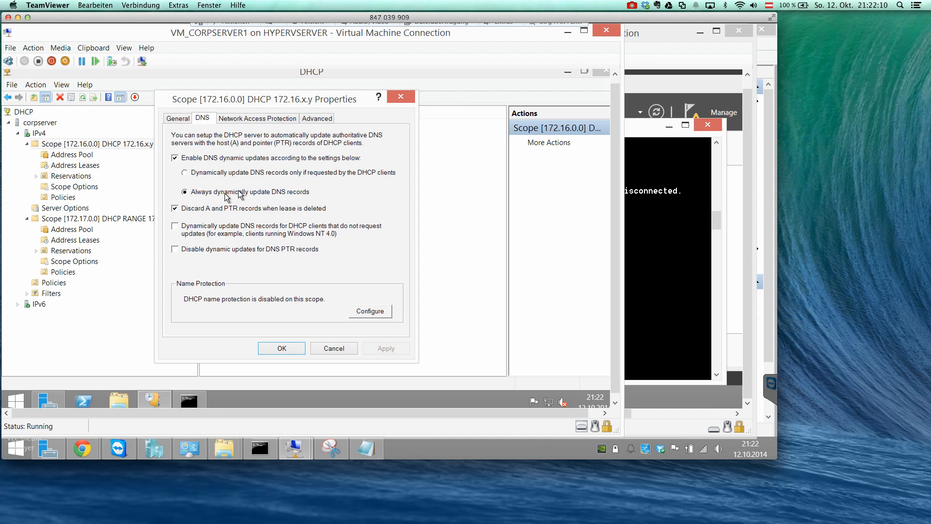
click(244, 121)
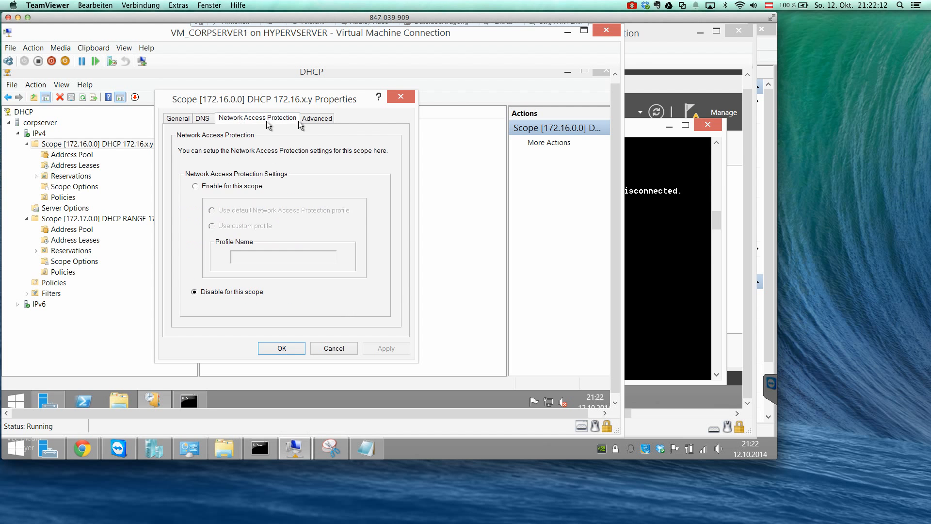
click(309, 118)
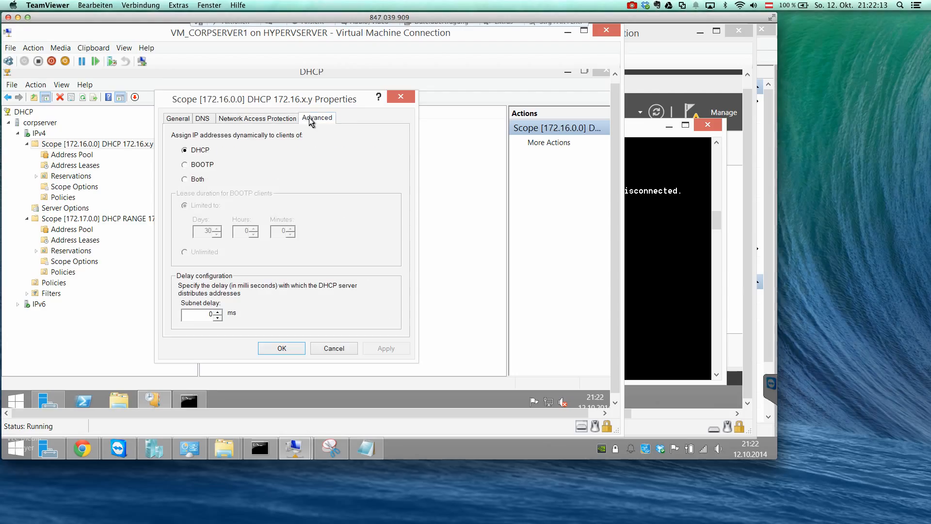
click(326, 349)
Step: Check the address pool and address leases of the 172.16.0.0 scope, narrowing the console tree to show more lease columns
click(90, 156)
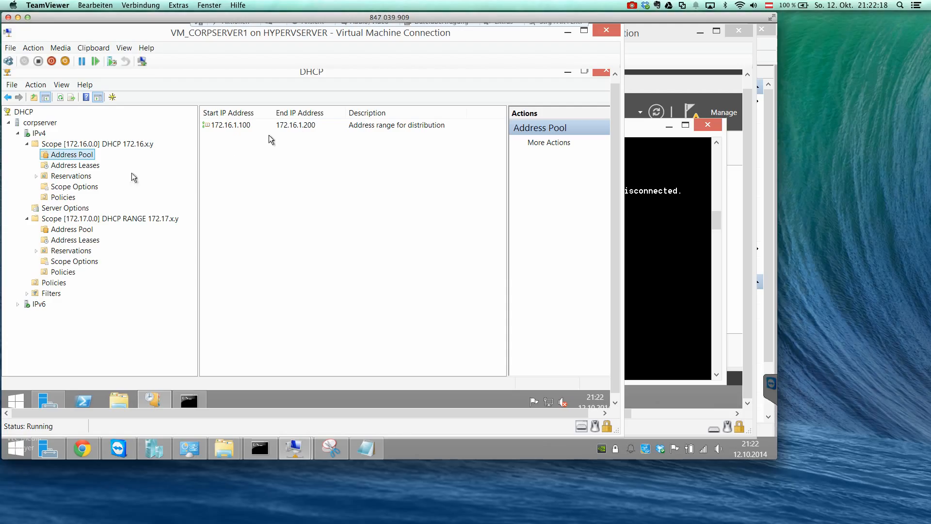
click(91, 166)
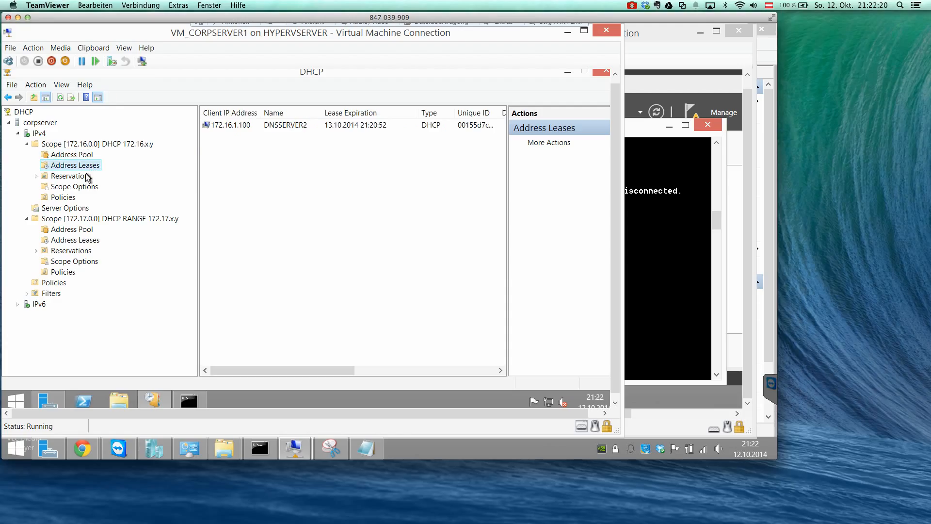
drag(200, 143, 170, 145)
click(85, 176)
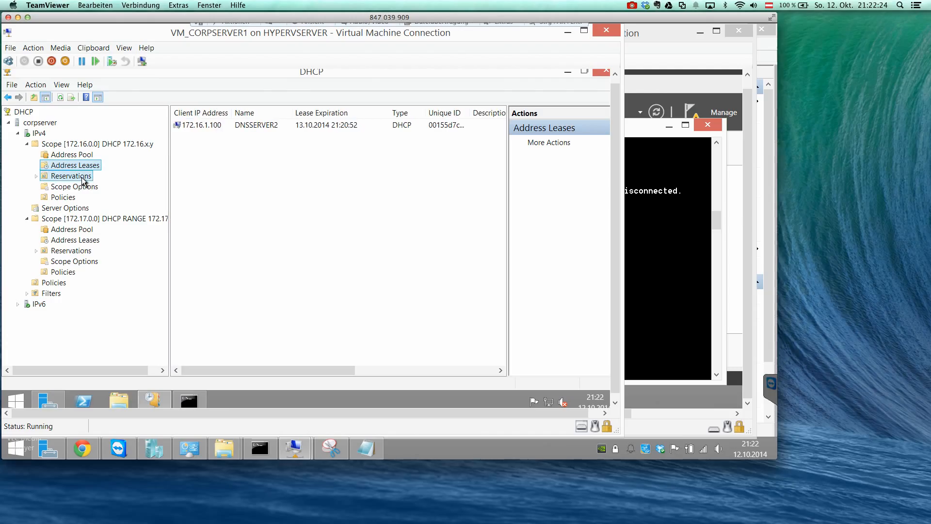
Step: Open the option configuration of the 172.16.0.0 scope and check the server address in option 006 DNS Servers
click(80, 189)
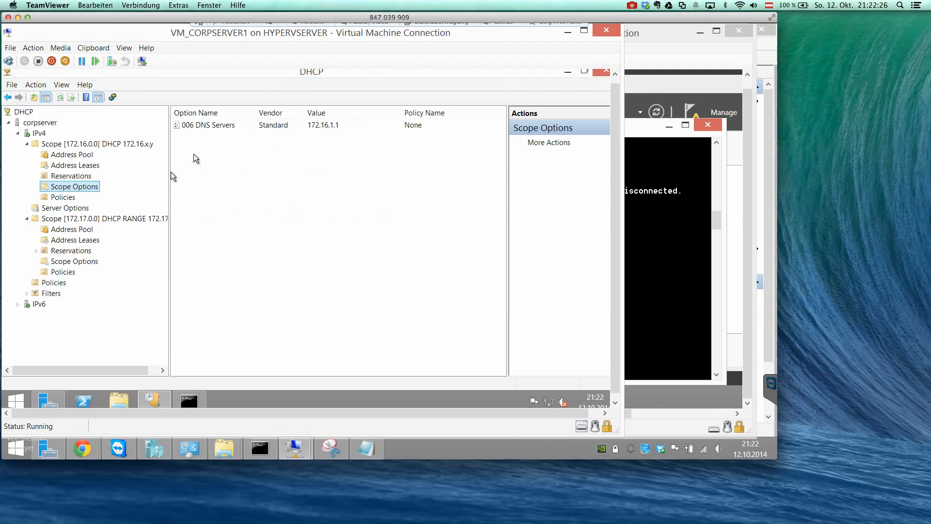
click(316, 126)
right_click(237, 146)
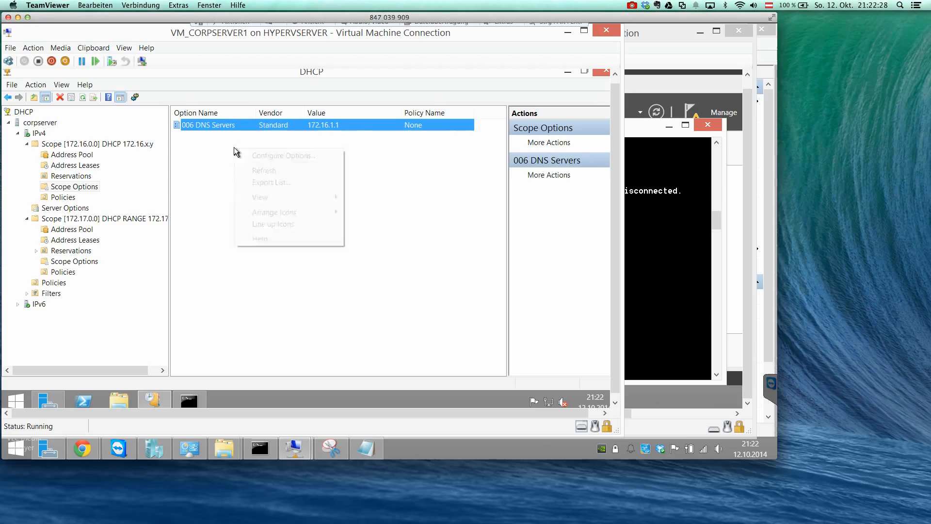
click(248, 154)
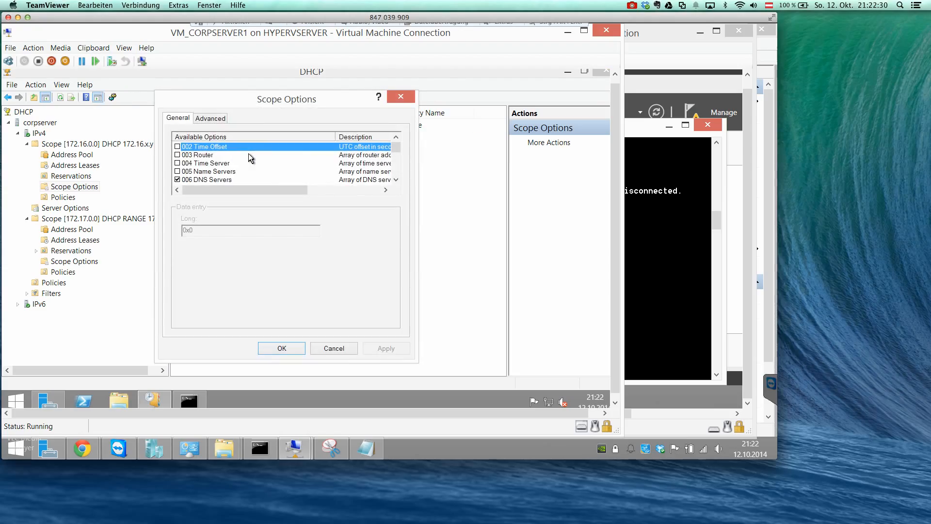
click(390, 179)
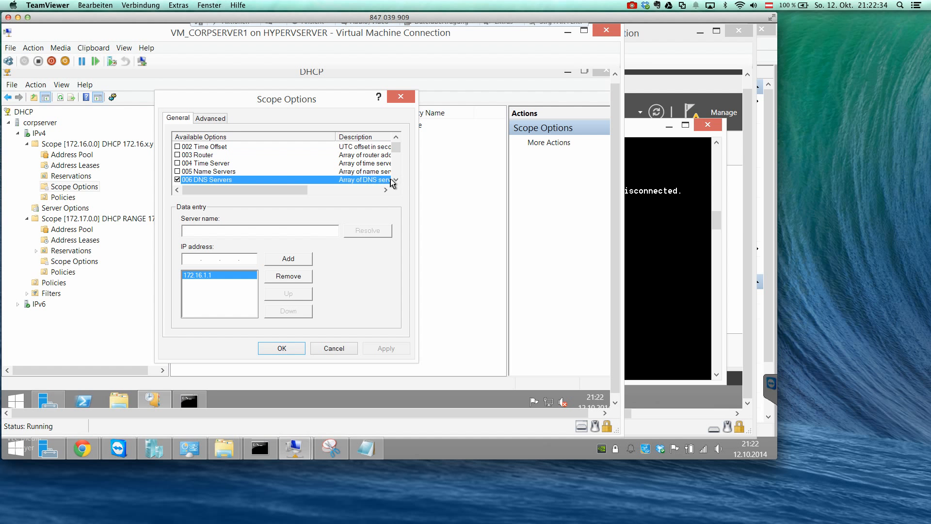
Step: Enable scope option 015 DNS Domain Name with the string value corp.zz and apply it
click(397, 179)
click(396, 180)
click(396, 179)
click(396, 180)
double_click(396, 180)
double_click(396, 179)
double_click(396, 179)
click(396, 179)
double_click(396, 180)
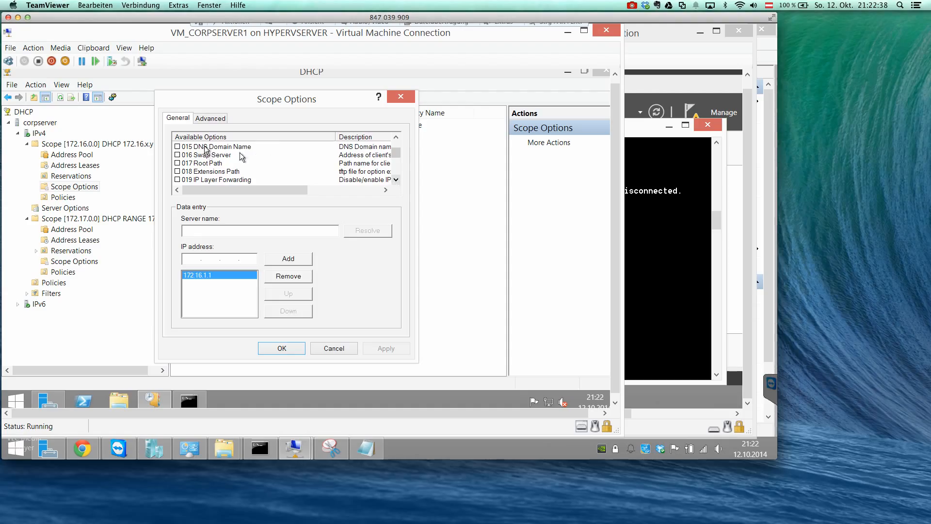
click(178, 147)
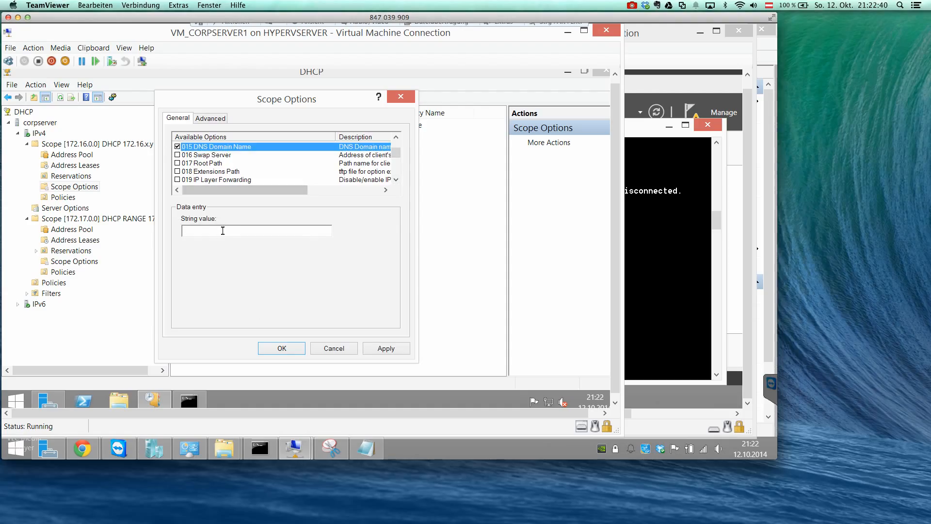
click(223, 231)
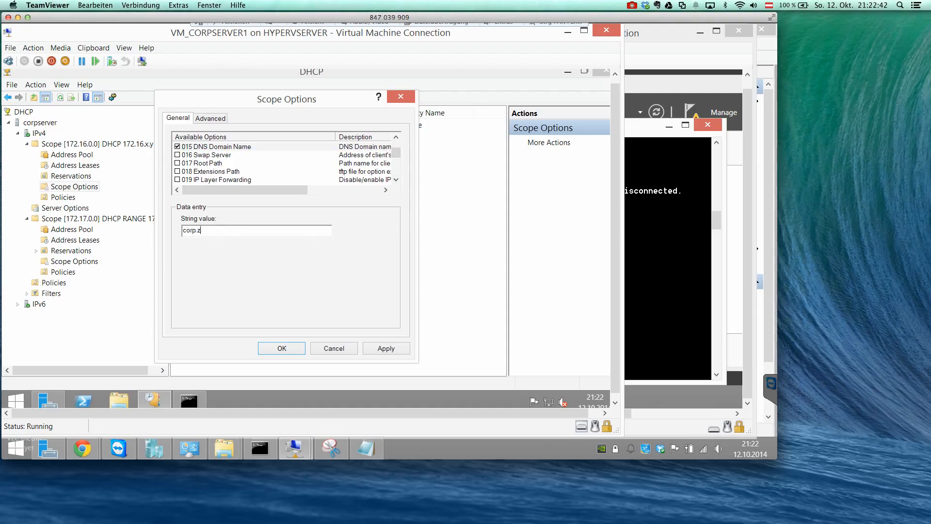
click(390, 349)
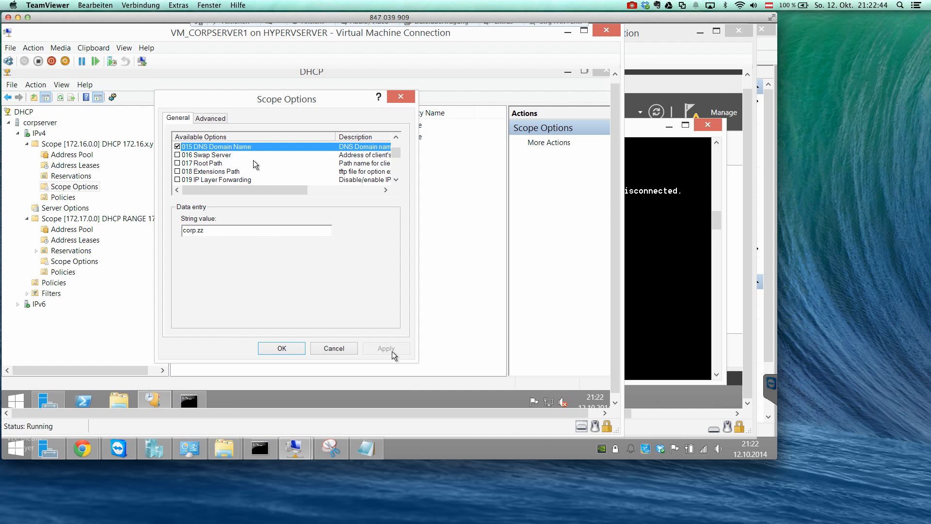
Step: Check the advanced scope options, close the dialog and view the 172.16.0.0 scope's policies and reservations
click(217, 119)
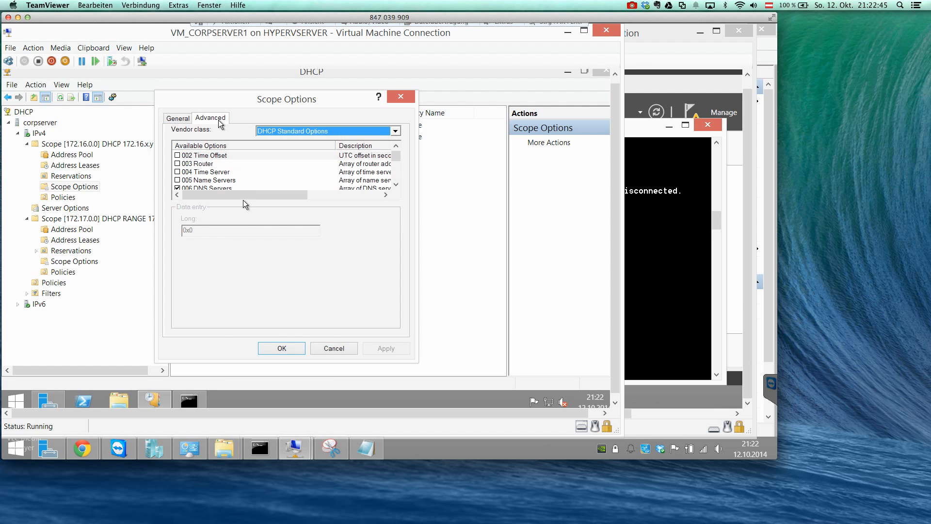
click(280, 349)
click(60, 197)
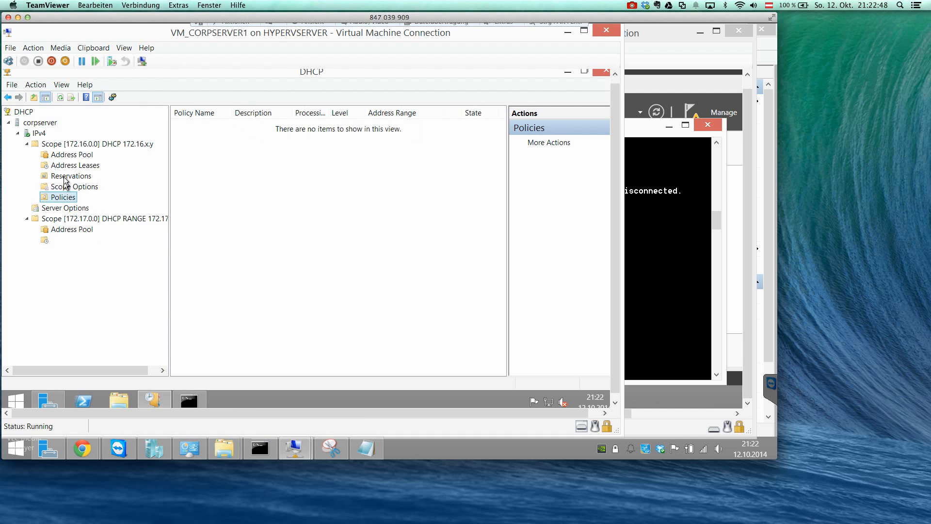
click(66, 176)
Step: Switch to VM_DNSSERVER and run ipconfig -release and ipconfig -renew in its Command Prompt to renew the DHCP lease
click(659, 195)
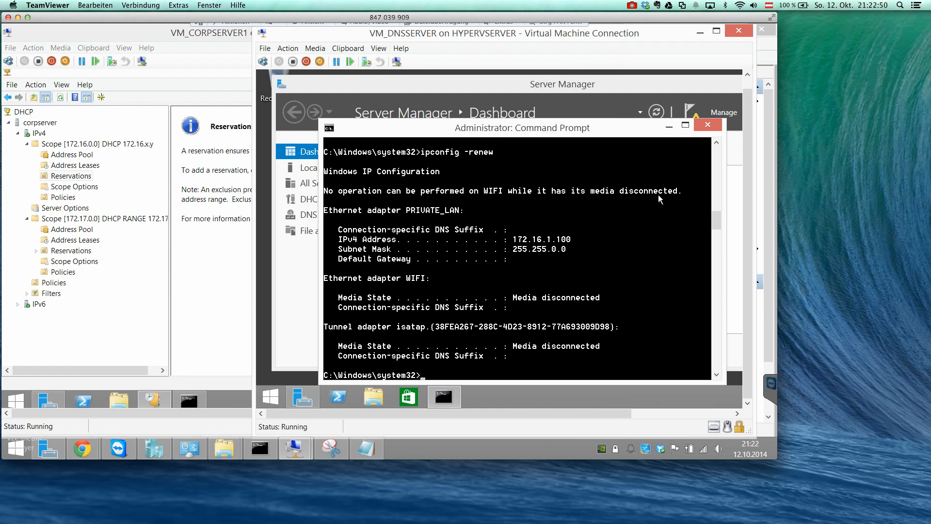
text(ipconfig -release)
key(Return)
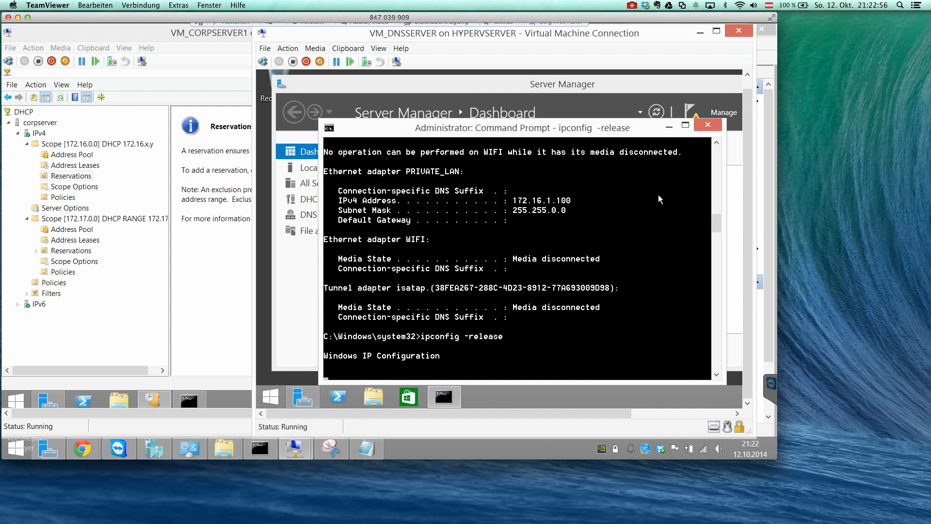
key(Up)
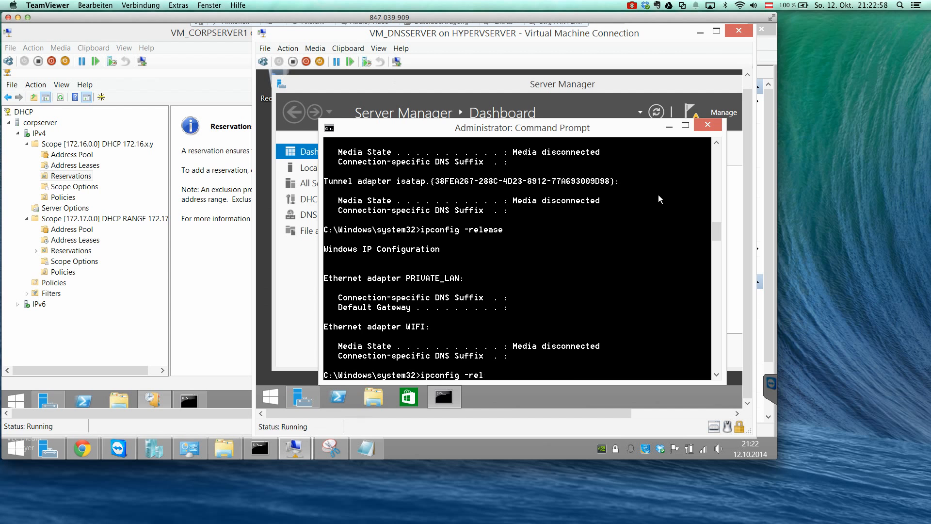
text(ew)
key(Return)
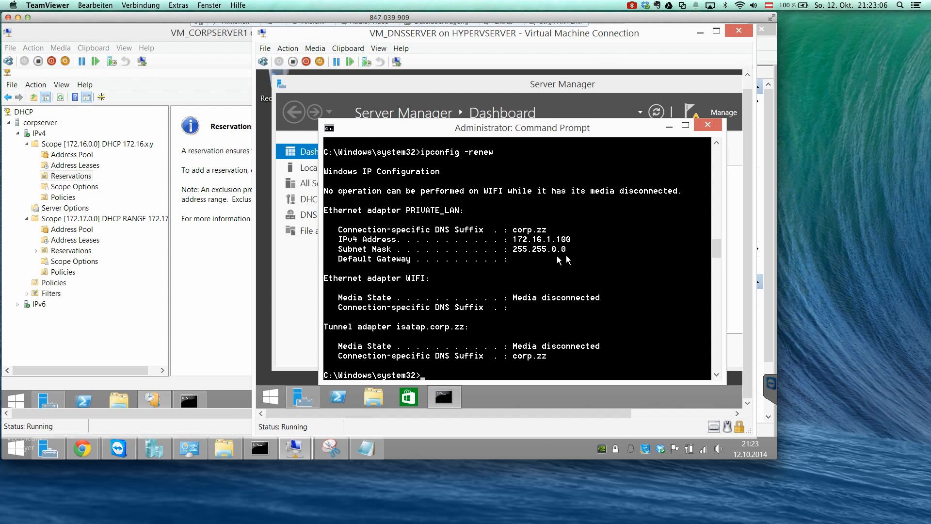
Step: Return to VM_CORPSERVER1 and start a new reservation in the 172.16.0.0 scope
click(90, 178)
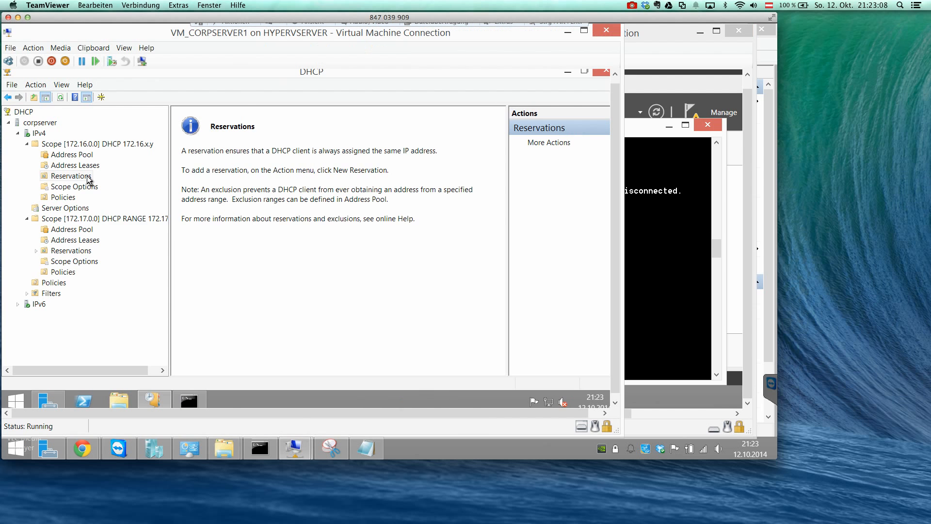
right_click(90, 180)
click(101, 185)
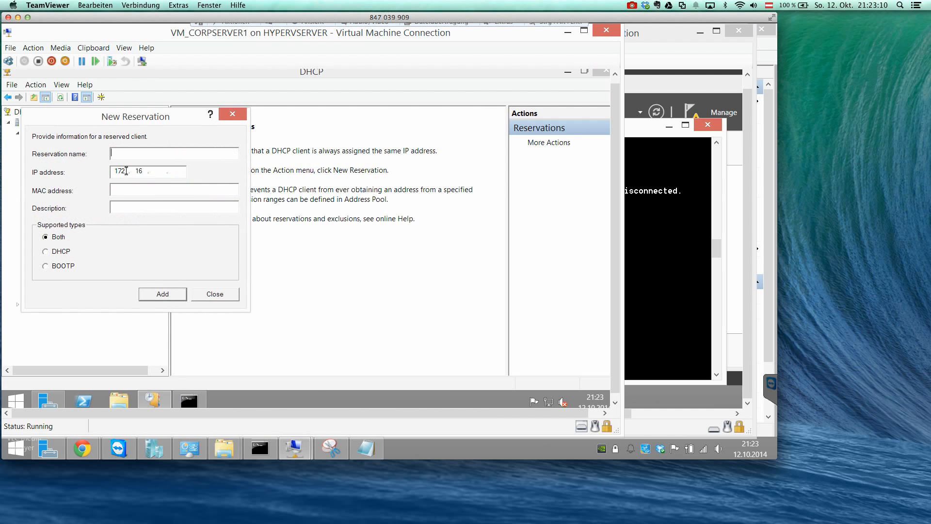
Step: Run ipconfig -all on VM_DNSSERVER, show the PRIVATE_LAN adapter details and move the VM window away from the New Reservation dialog
click(691, 265)
text(ip)
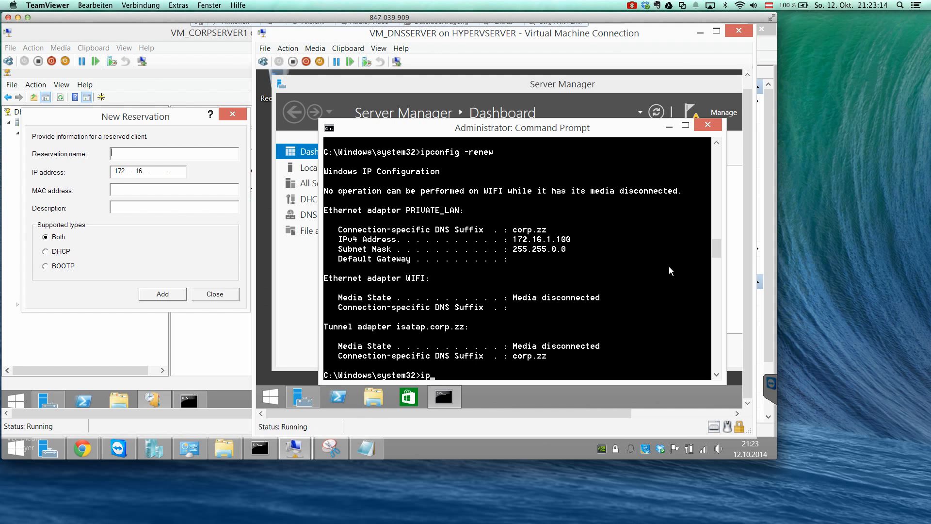
text(config -all)
key(Return)
scroll(598, 250, up, 3)
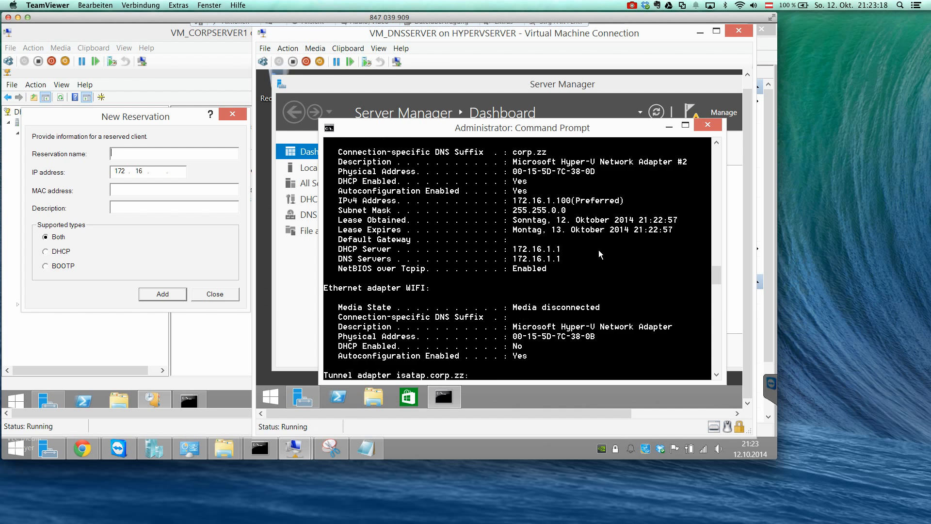
scroll(599, 249, up, 3)
drag(442, 43, 534, 48)
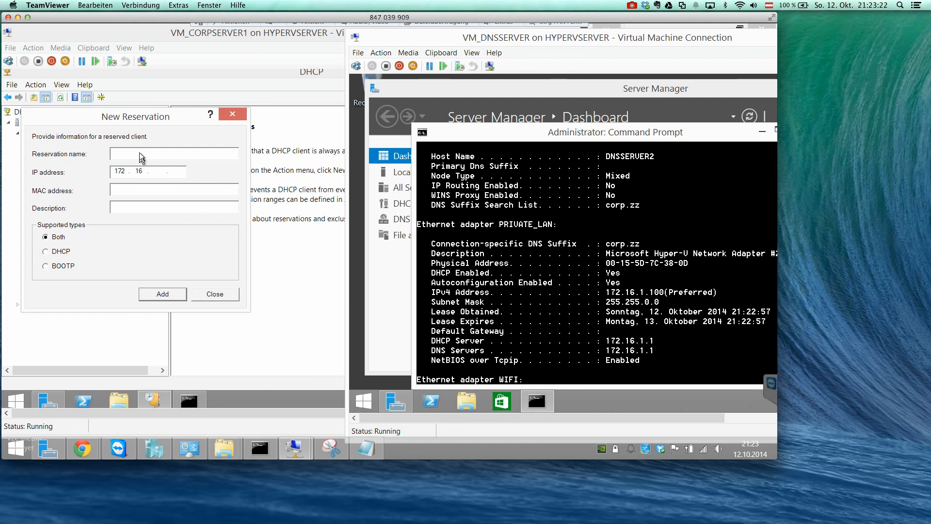
Step: Name the new reservation CLIENT1 and set its IP address to 172.16.1.105
click(140, 155)
text(CLIENT1)
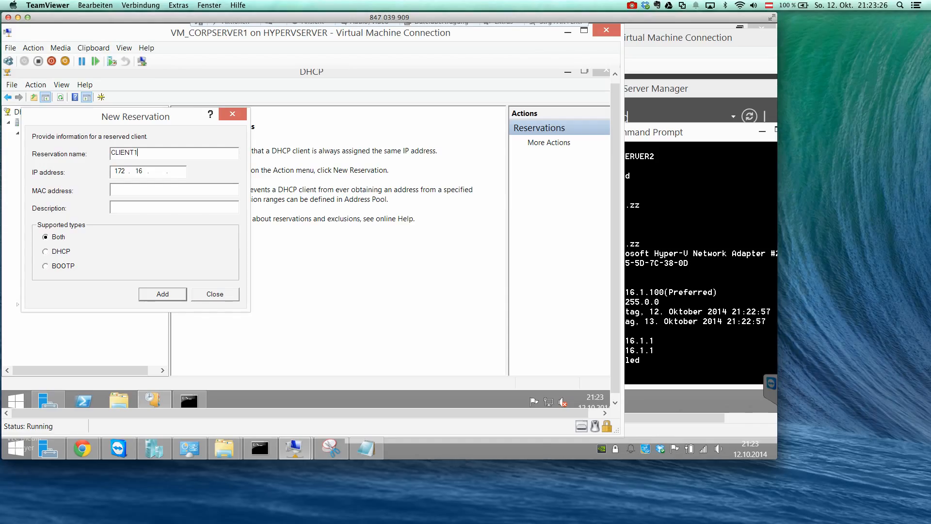
key(Tab)
text(1)
key(BackSpace)
text(105)
Step: Position the VM_DNSSERVER window so PRIVATE_LAN's physical address can be read while filling in the reservation's MAC address
click(700, 272)
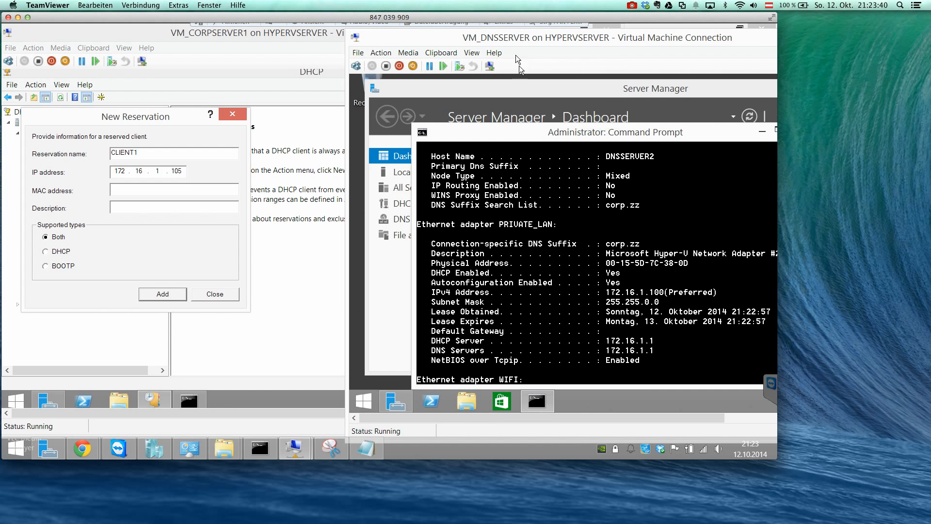
drag(554, 46, 660, 51)
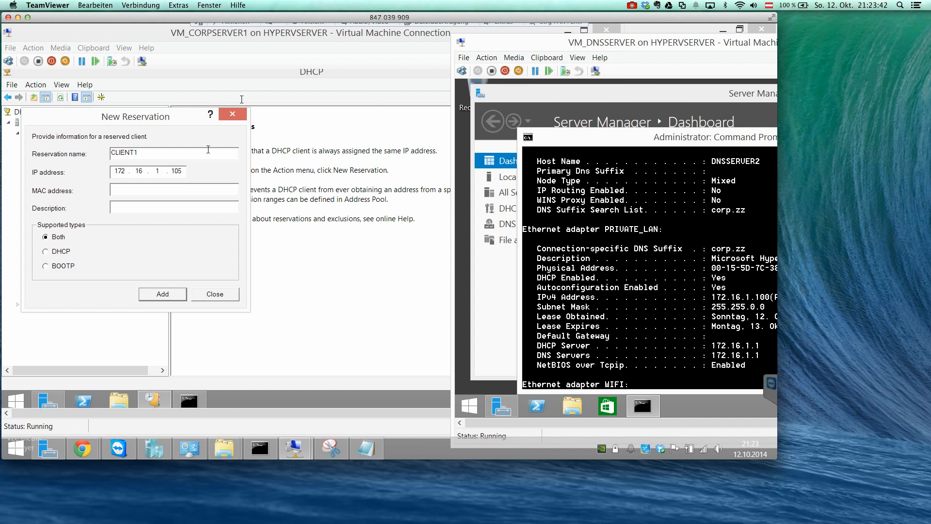
click(171, 192)
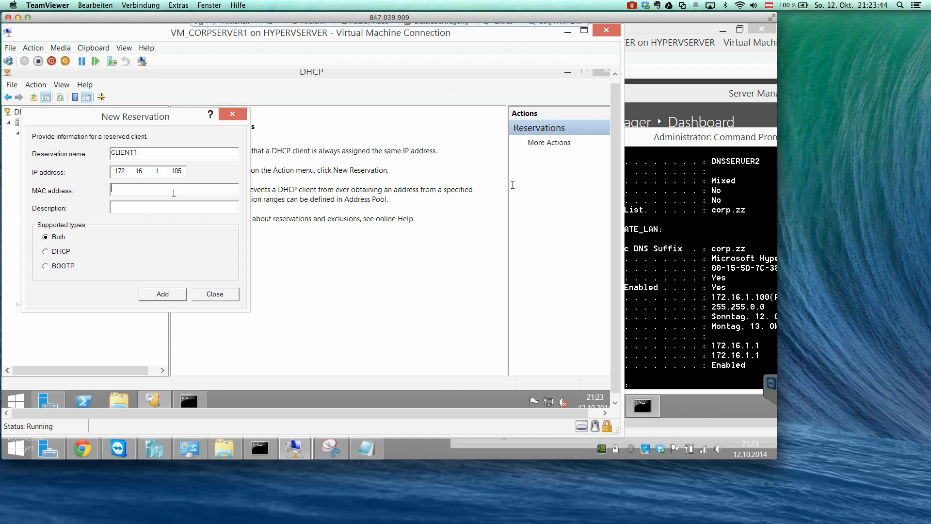
click(638, 62)
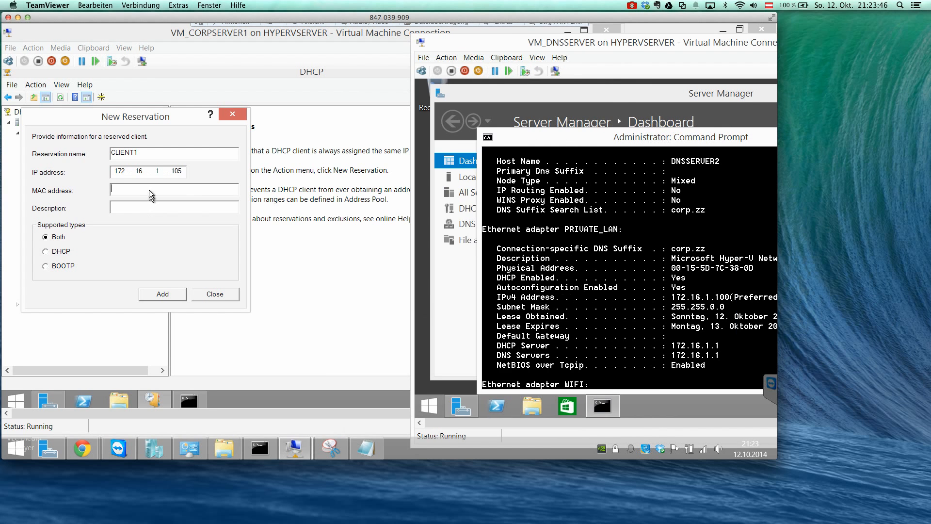
Step: Enter the MAC address 00-15-5D-7C-38-0D, add the CLIENT1 reservation and close the New Reservation dialog
click(150, 189)
text(00-15-5D)
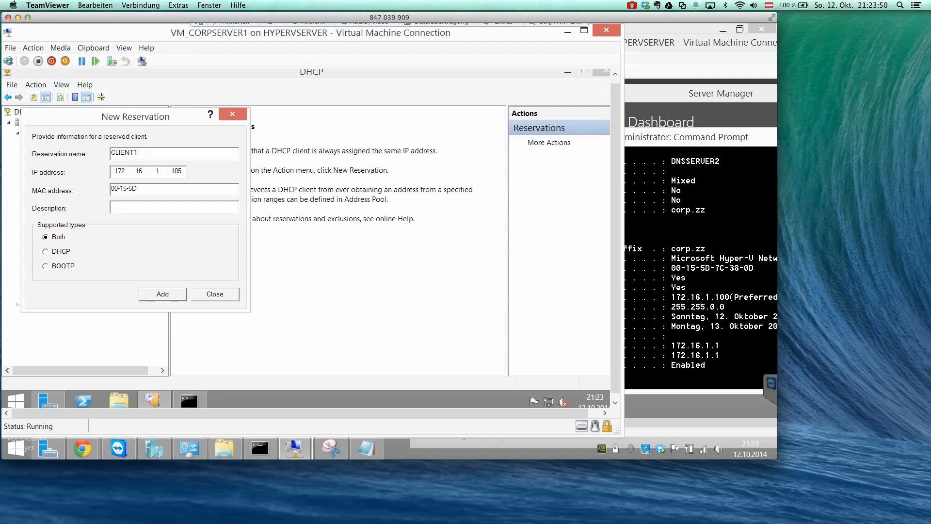
text(-7C-3)
click(155, 295)
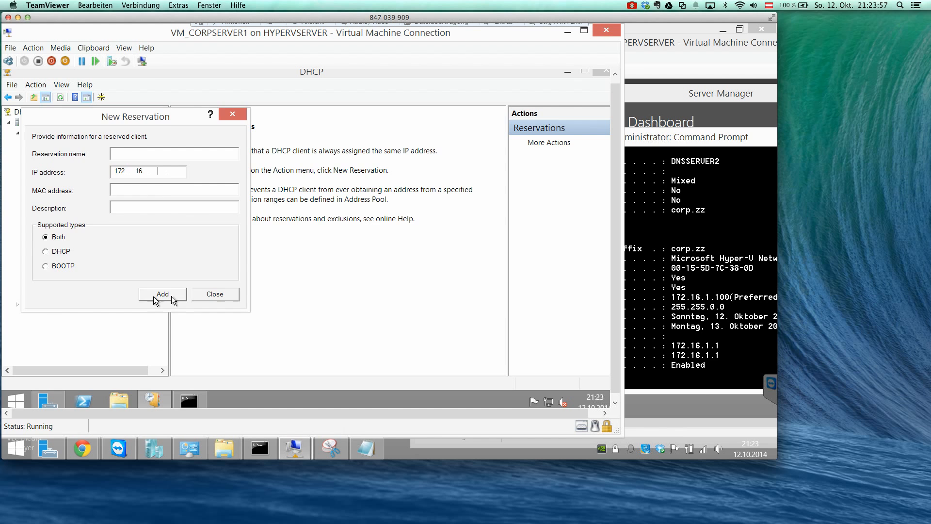
click(196, 297)
Step: Check the options of the CLIENT1 reservation under the 172.16.0.0 scope's reservations
double_click(74, 178)
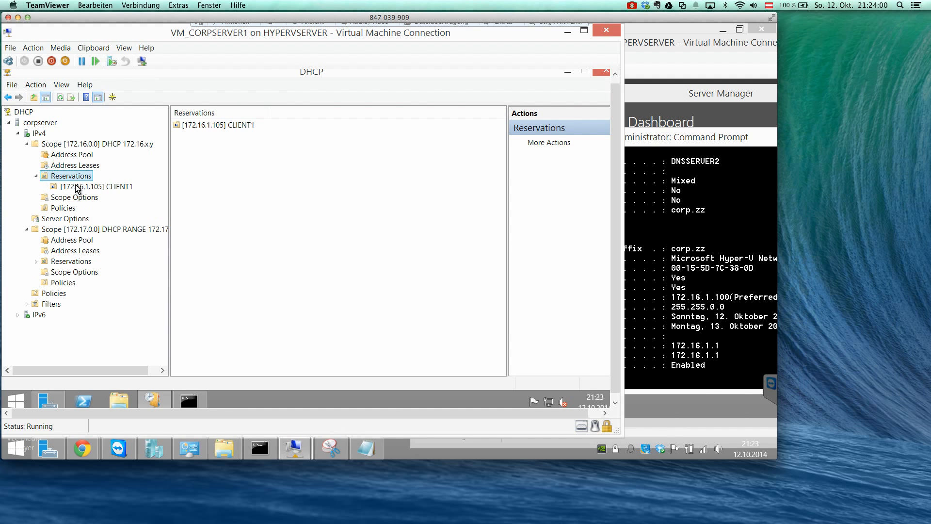
click(75, 186)
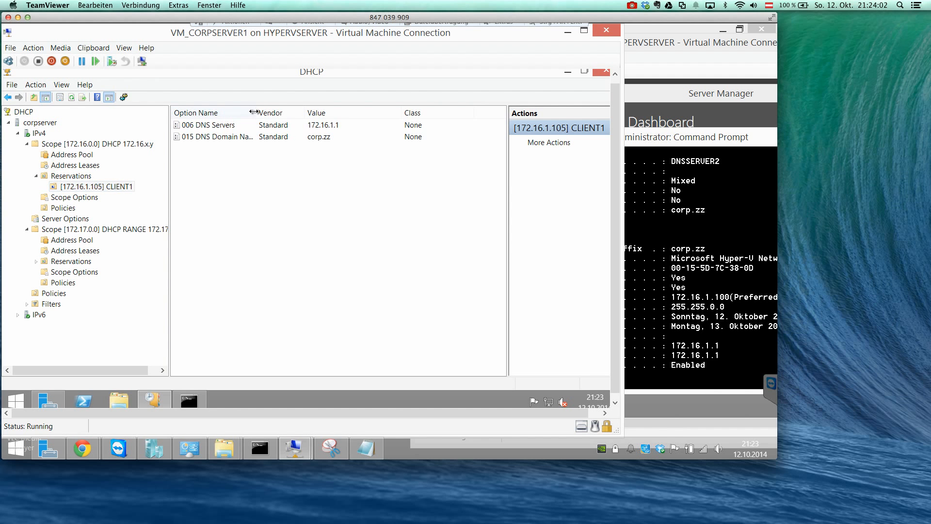
click(71, 175)
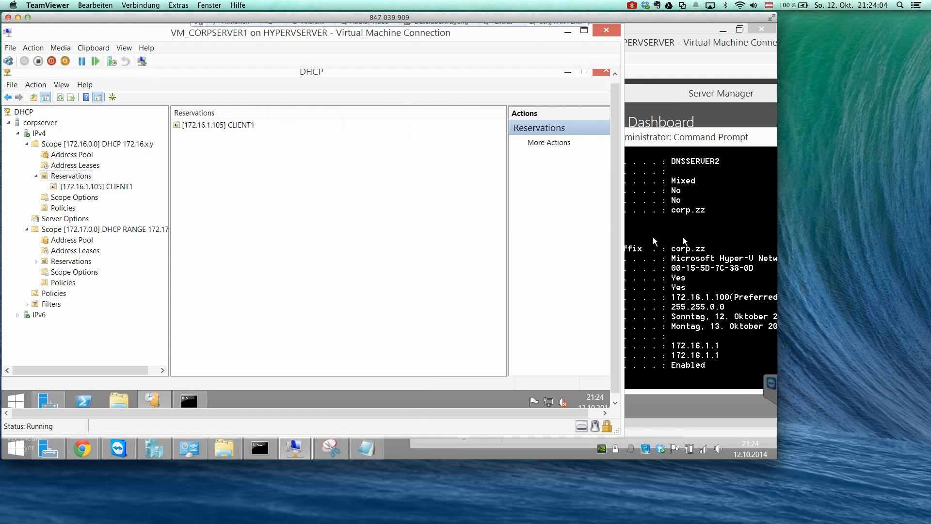
Step: Try to renew the DHCP lease on VM_DNSSERVER with ipconfig -renew
click(683, 236)
key(Up)
key(Up)
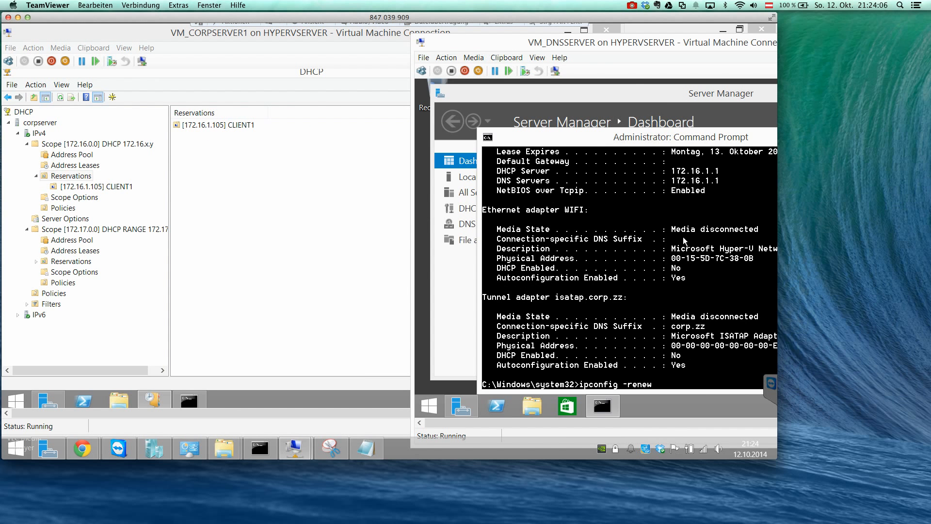
key(Return)
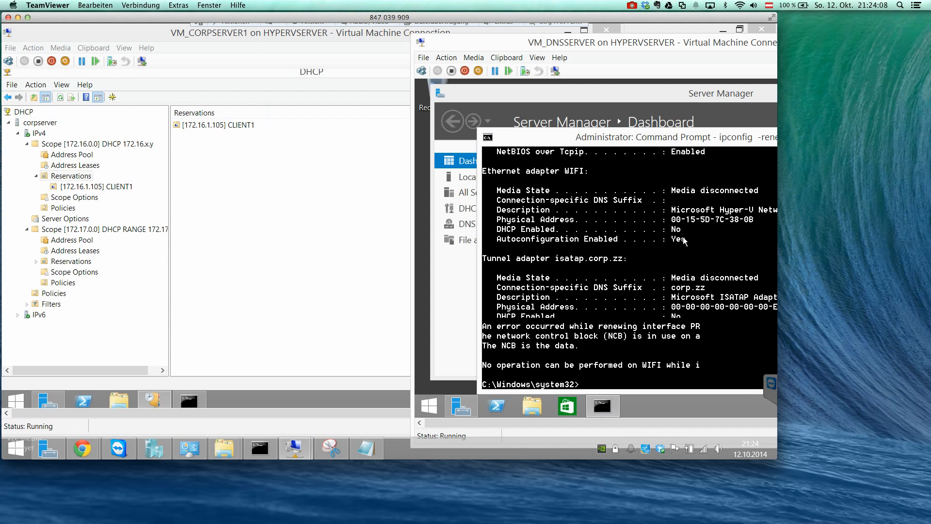
Step: Release the DHCP lease on VM_DNSSERVER with ipconfig -release and request a new one with ipconfig -renew
key(Up)
key(Up)
key(Down)
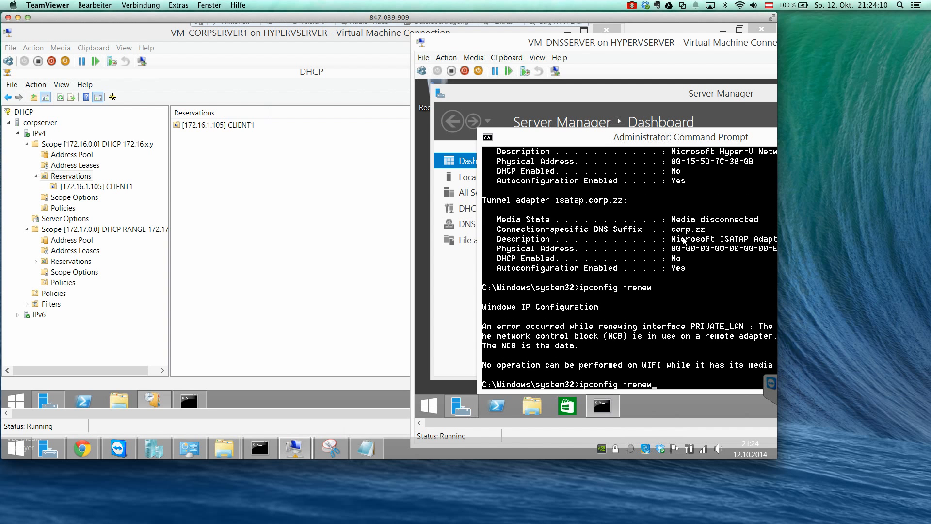
key(Return)
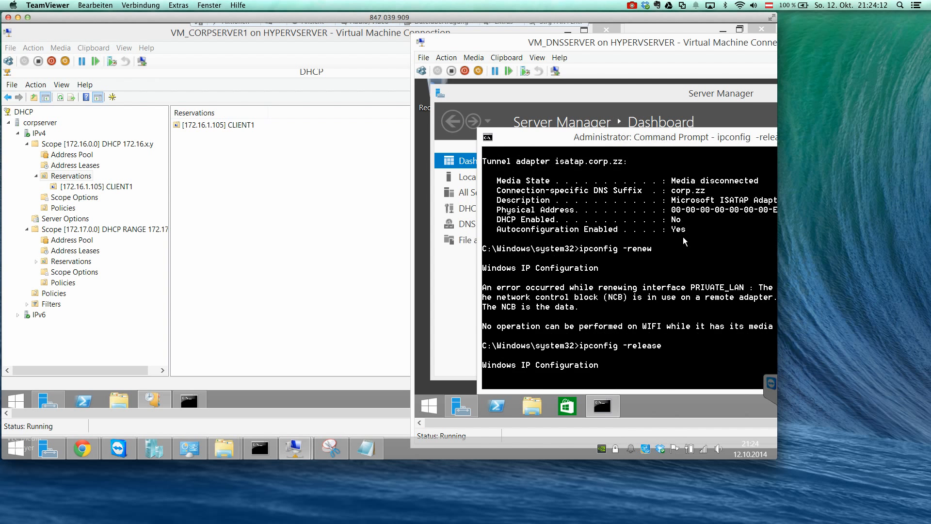
key(Up)
key(Up)
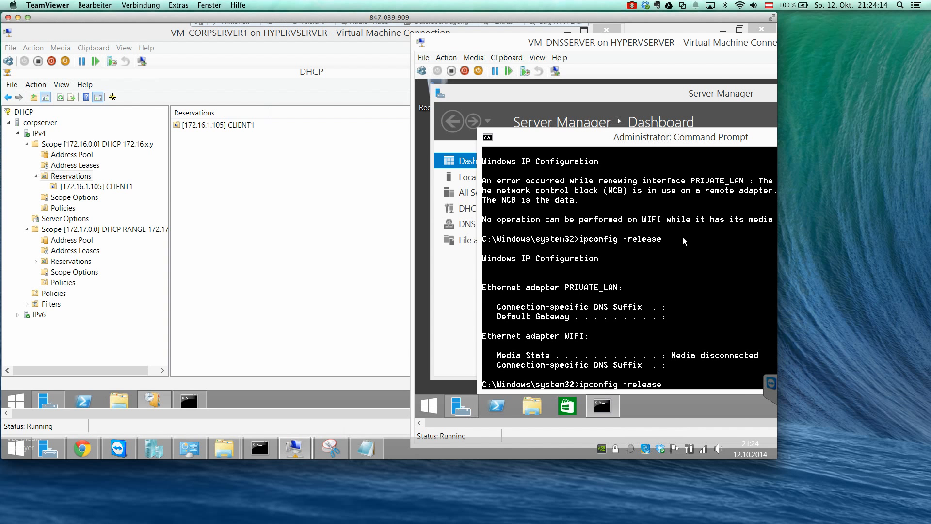
key(Up)
key(Return)
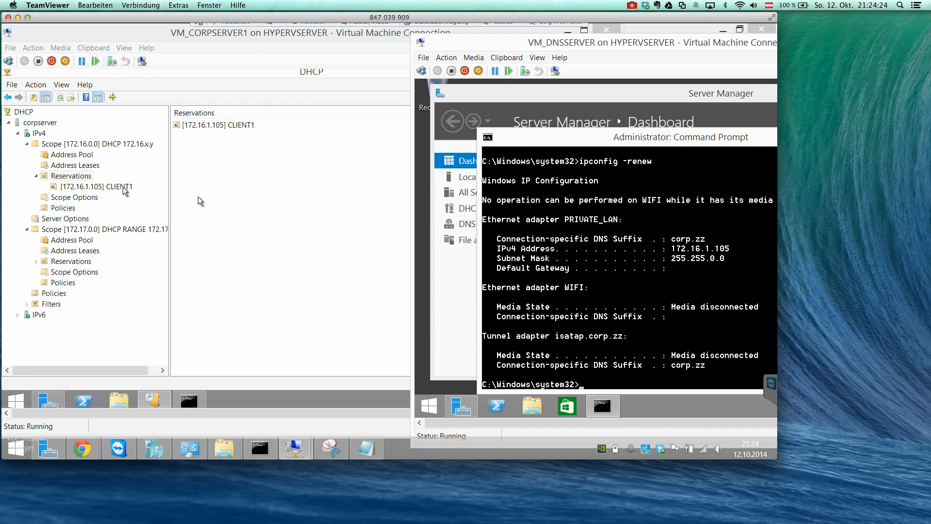
Step: Examine the CLIENT1 reservation's properties in the DHCP console on VM_CORPSERVER1 and close them without changes
click(117, 186)
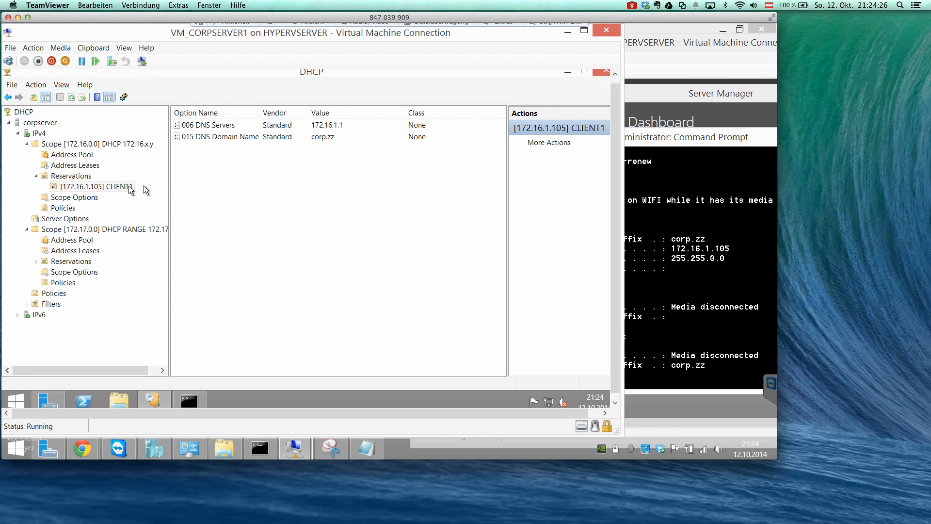
right_click(129, 188)
click(173, 270)
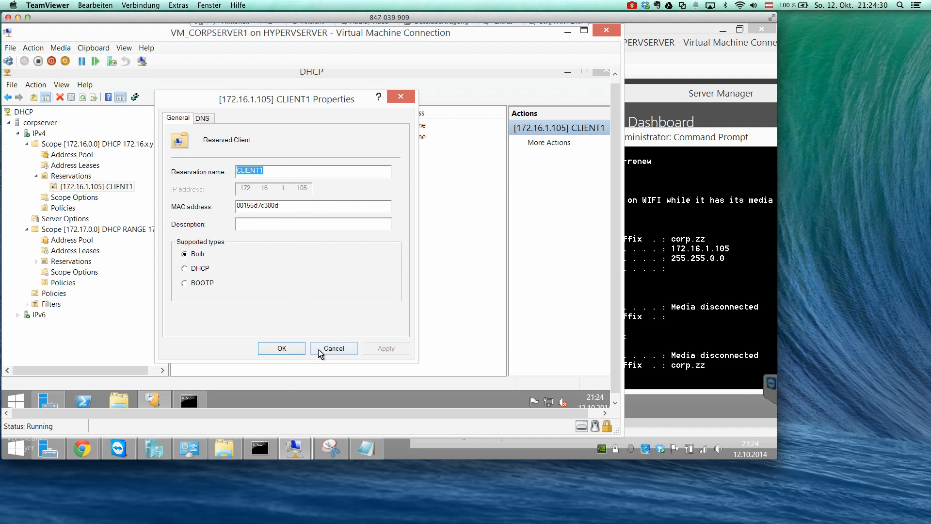
click(334, 348)
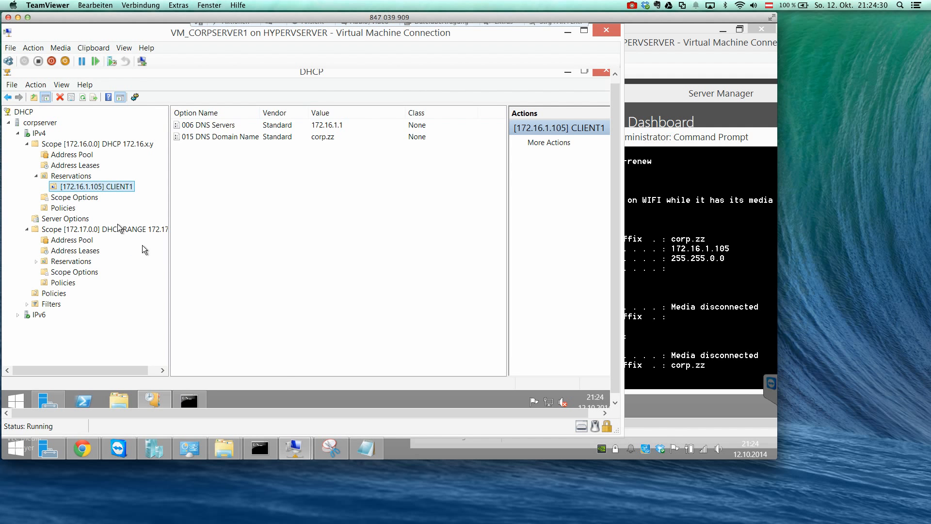
Step: Copy the MAC address from the CLIENT1 reservation's properties and dismiss the dialog
right_click(127, 185)
click(178, 262)
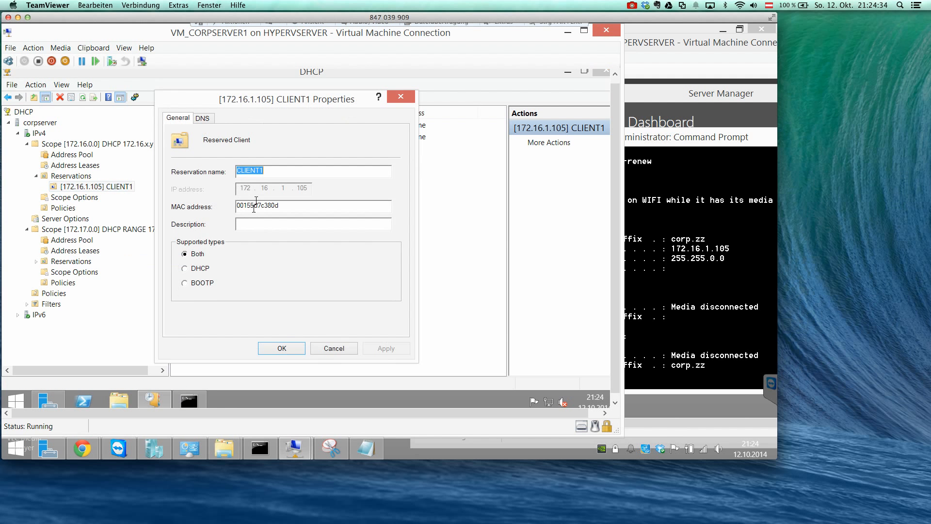
drag(289, 204, 200, 207)
right_click(238, 208)
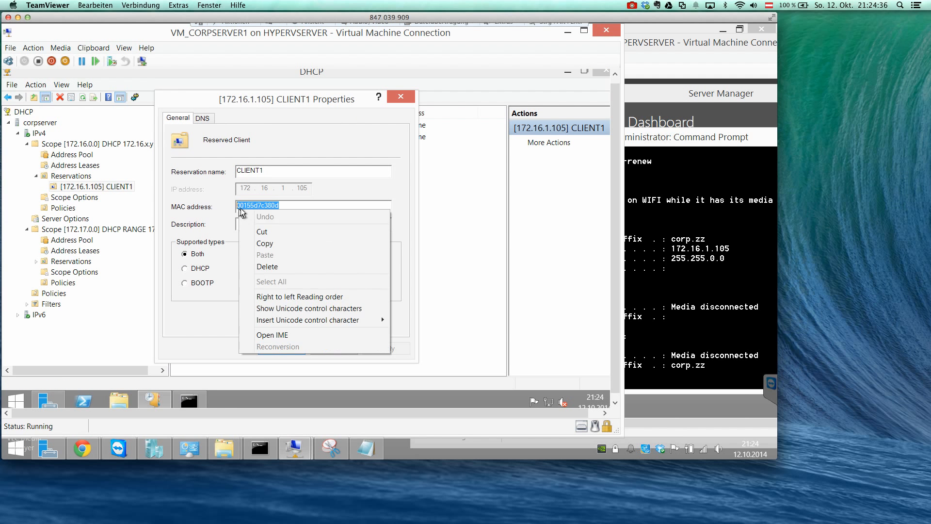
click(272, 244)
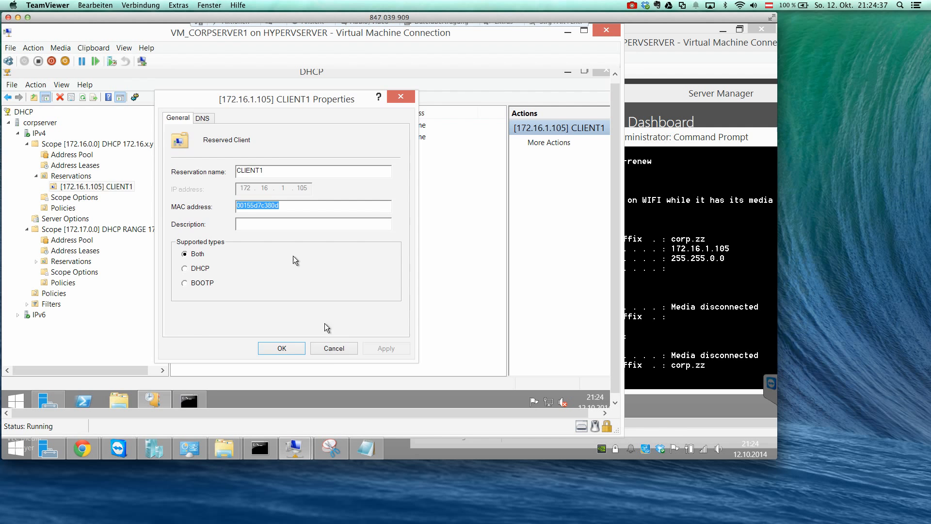
click(334, 348)
Step: Delete the CLIENT1 reservation for 172.16.1.105 from the 172.16.0.0 scope
right_click(87, 187)
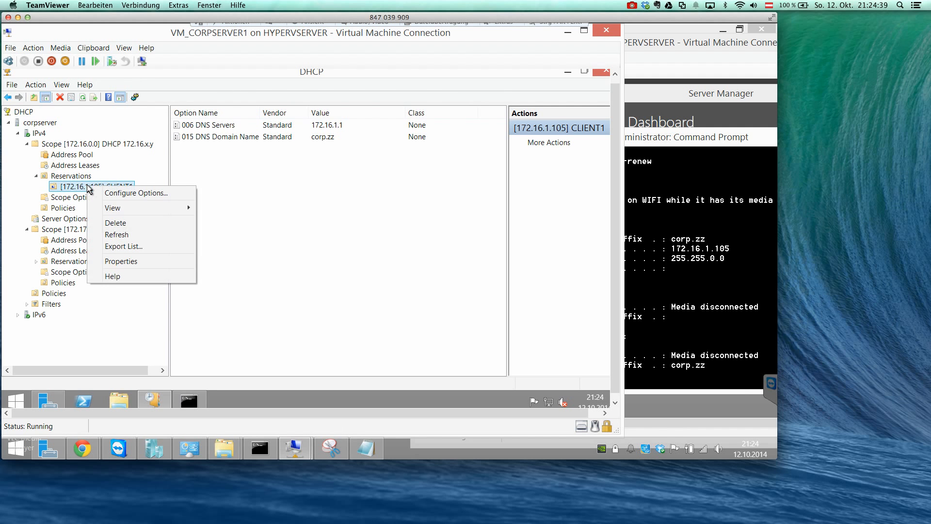
click(117, 223)
click(366, 279)
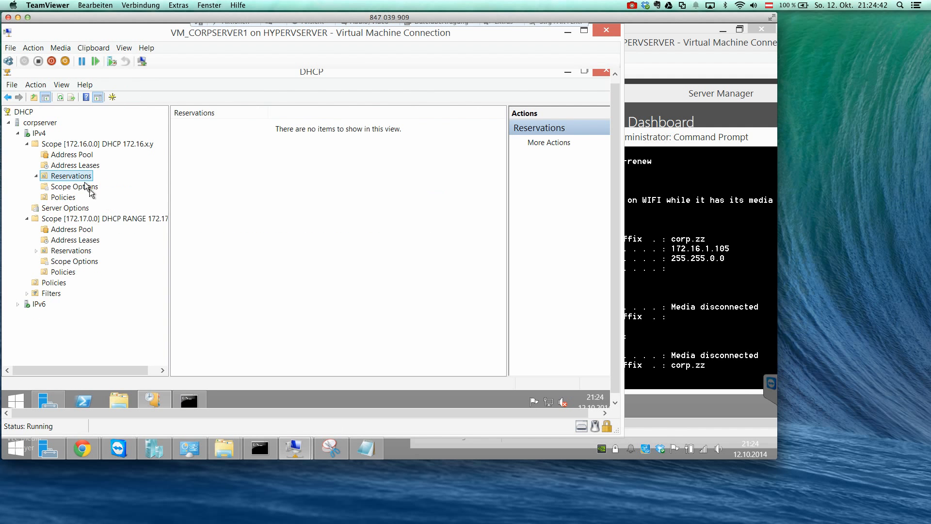
Step: Create a new CLIENT1 reservation in the 172.16.0.0 scope with IP address 172.16.1.2 and the copied MAC address, and select it
right_click(88, 186)
click(117, 185)
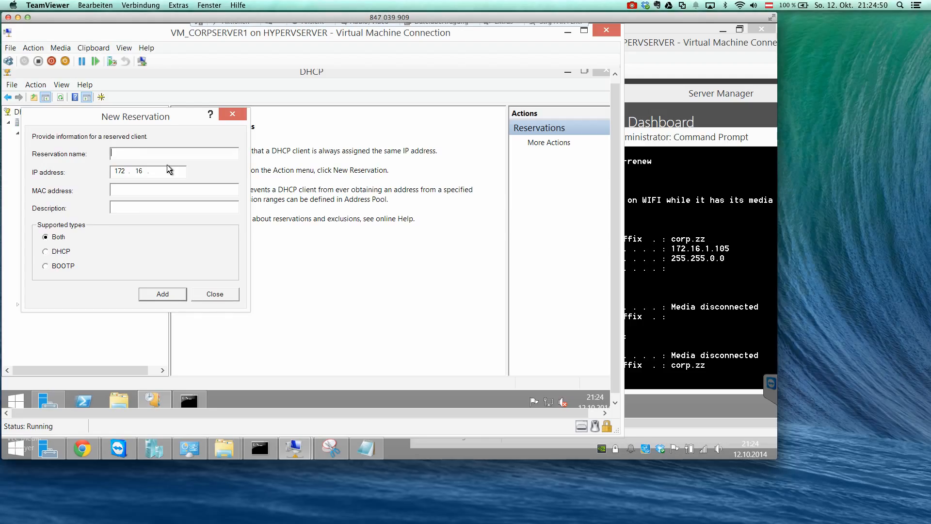
text(CLIENT1)
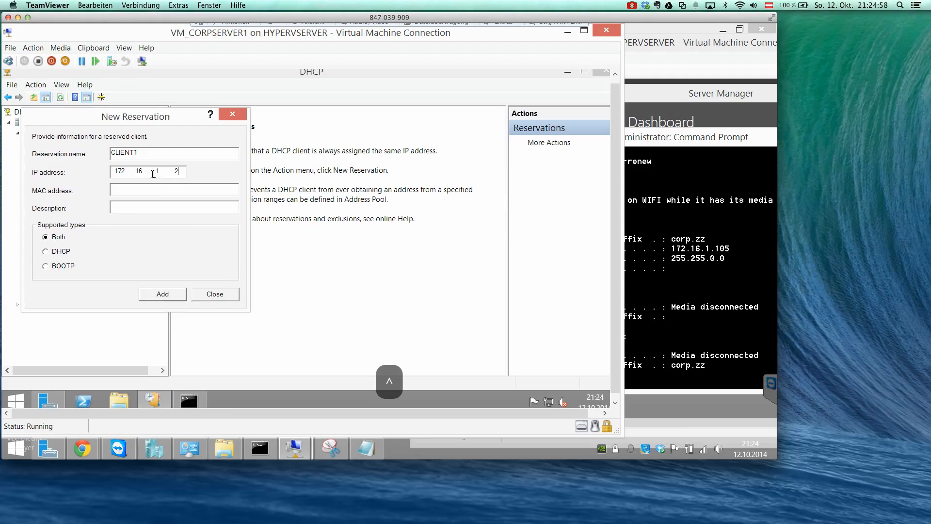
right_click(162, 190)
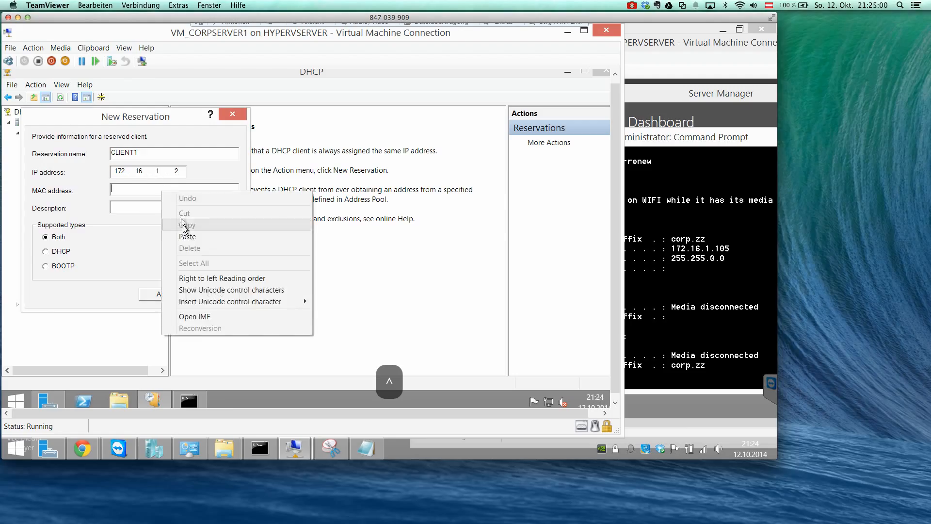
click(187, 235)
click(169, 294)
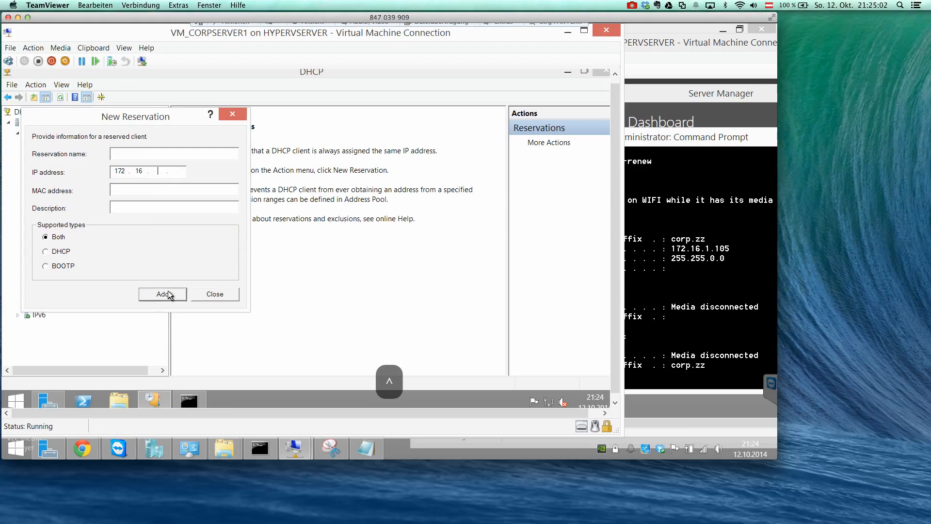
click(222, 291)
click(81, 188)
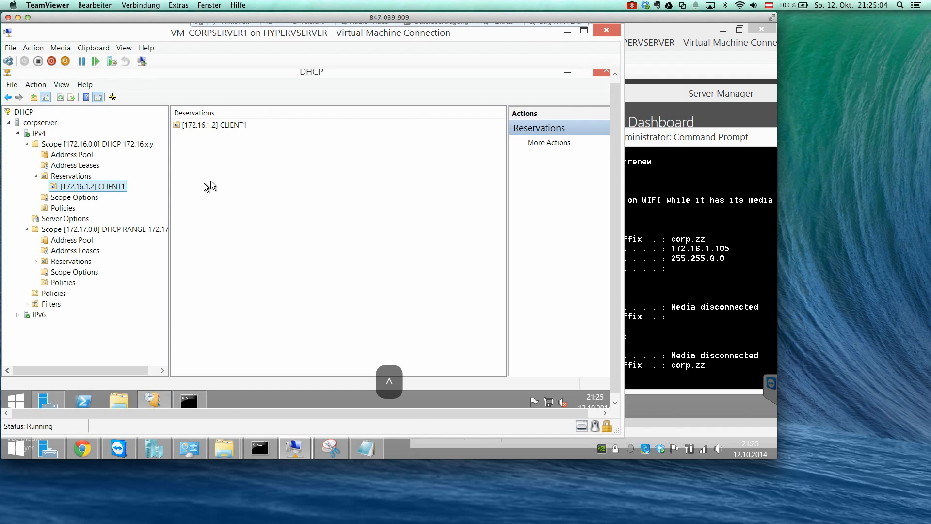
Step: Apply the new reservation on VM_DNSSERVER by running ipconfig -release followed by ipconfig -renew
click(660, 276)
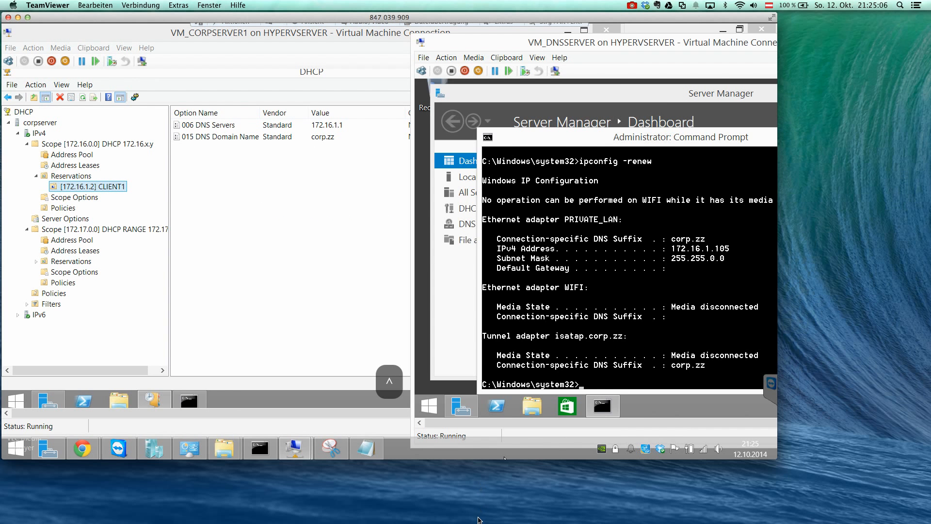
text(ipconfig -release)
key(Return)
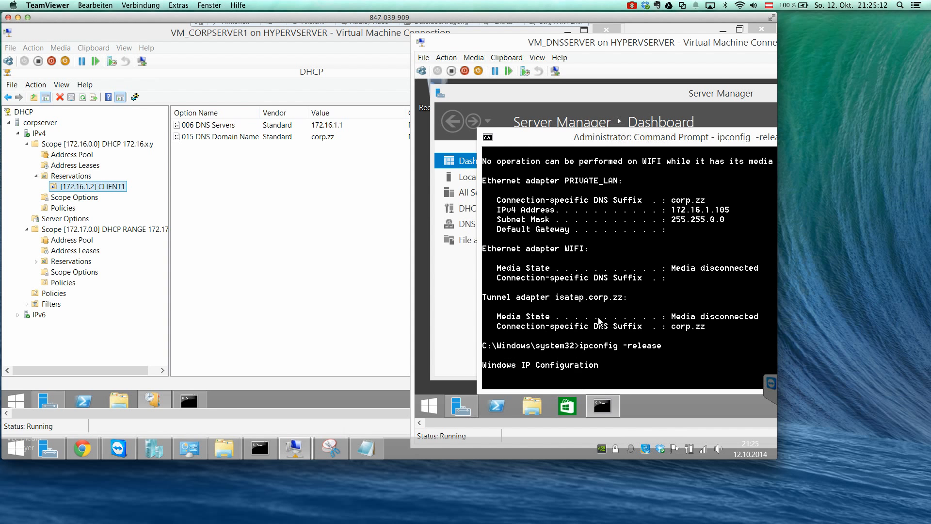
text(ipconfig -renew)
key(Return)
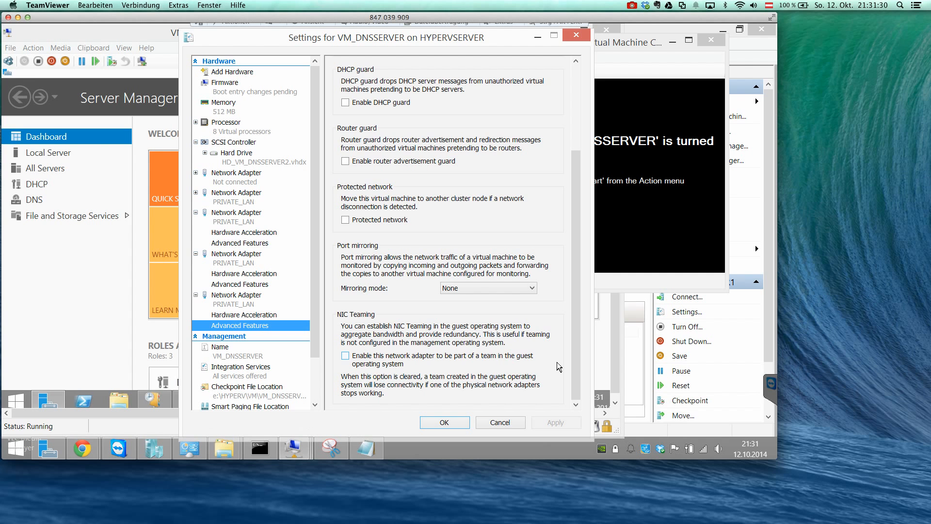
Step: Review the PRIVATE_LAN network adapters in VM_DNSSERVER's settings and close the settings with OK
click(577, 122)
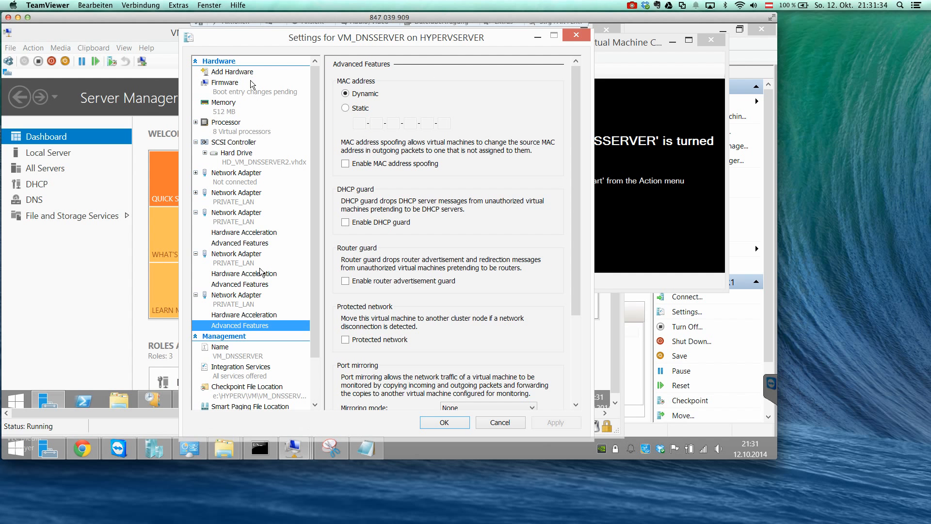
click(257, 195)
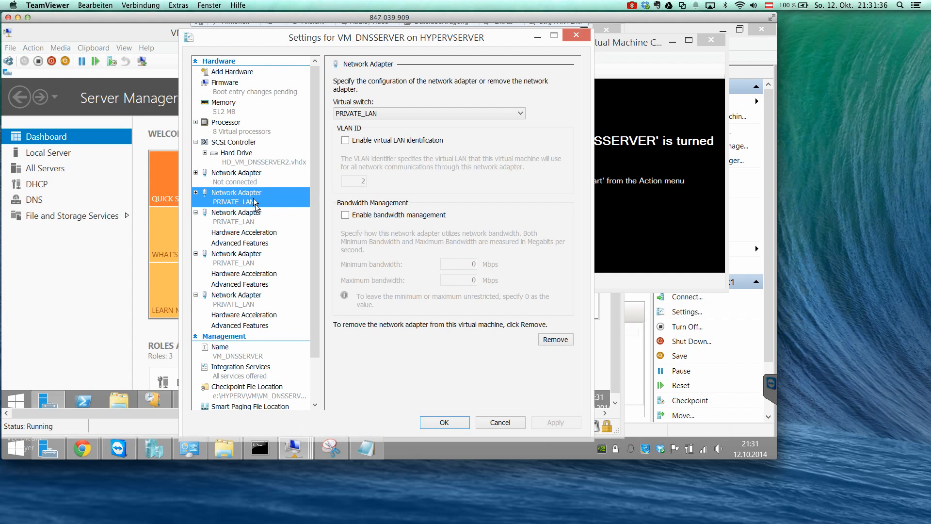
key(Down)
click(258, 265)
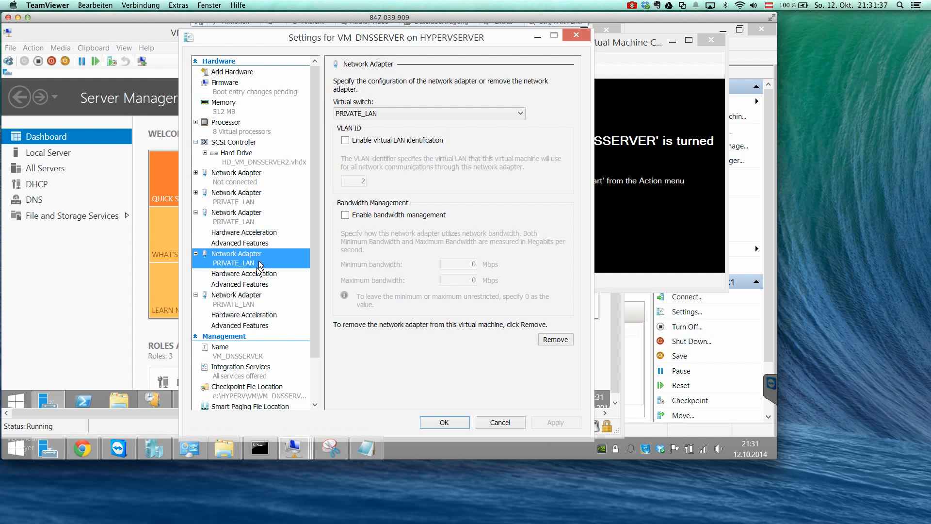
click(259, 303)
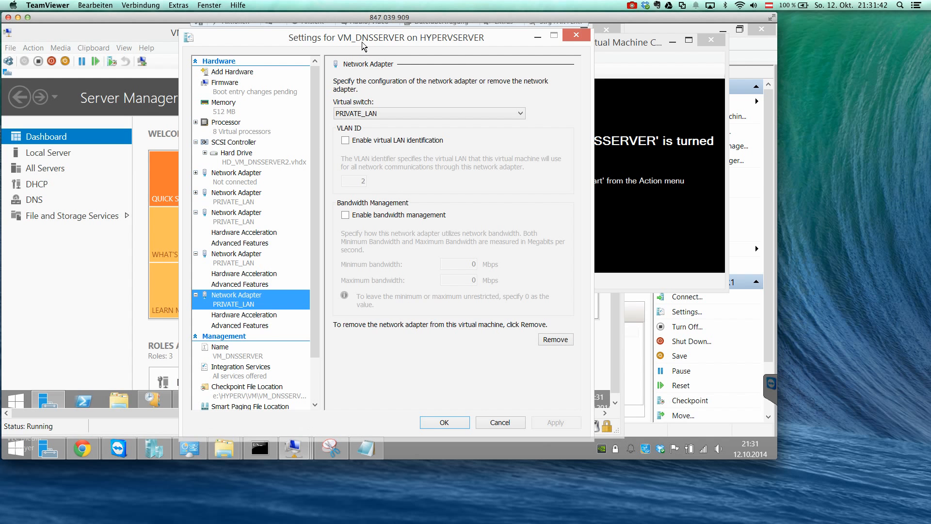
click(435, 423)
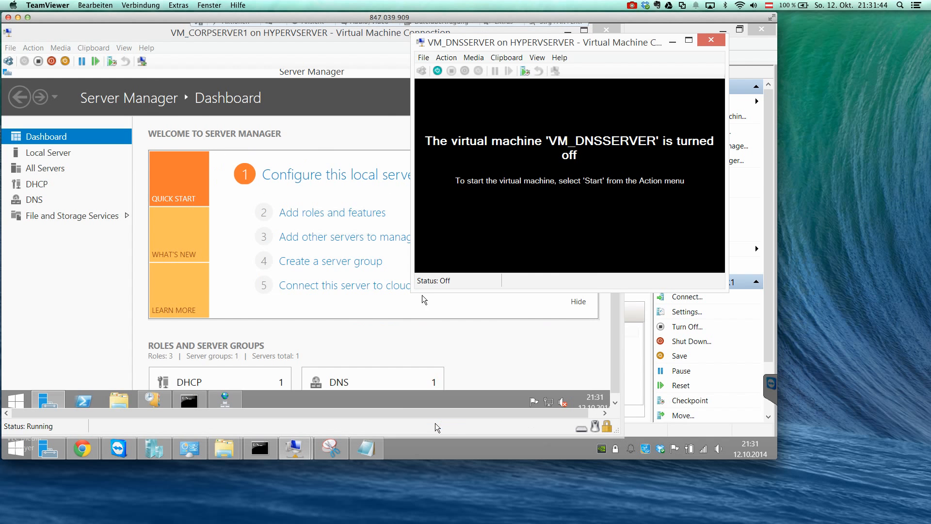
Step: Start VM_DNSSERVER, move its window beside VM_CORPSERVER1 and bring up the DHCP console on VM_CORPSERVER1
click(439, 71)
double_click(445, 43)
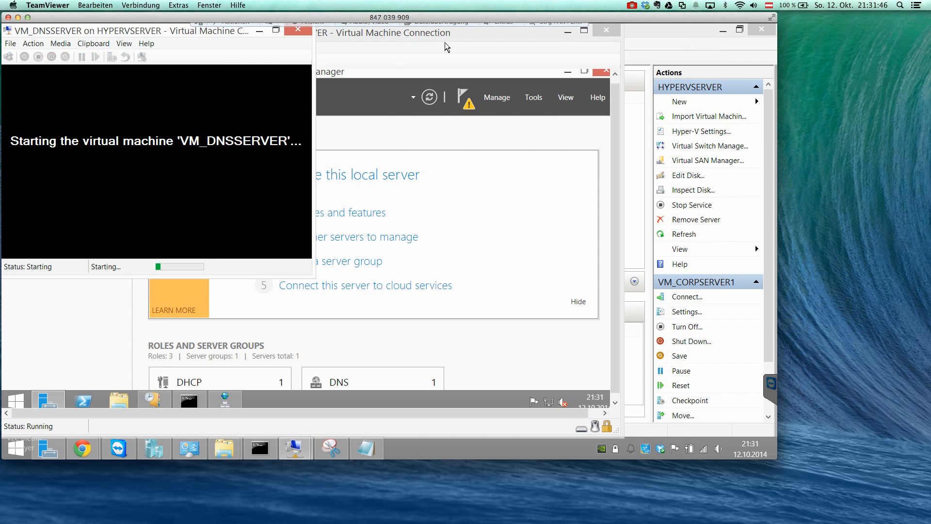
drag(438, 69, 624, 65)
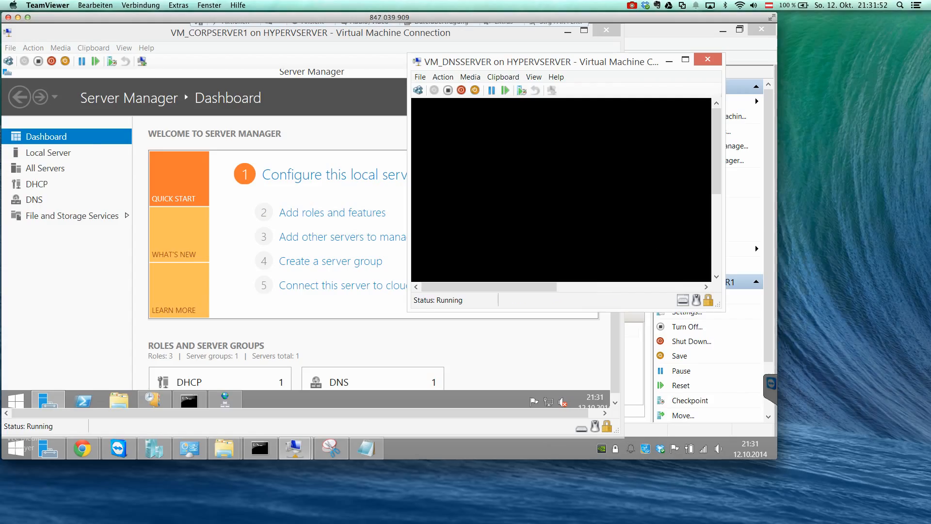
click(152, 399)
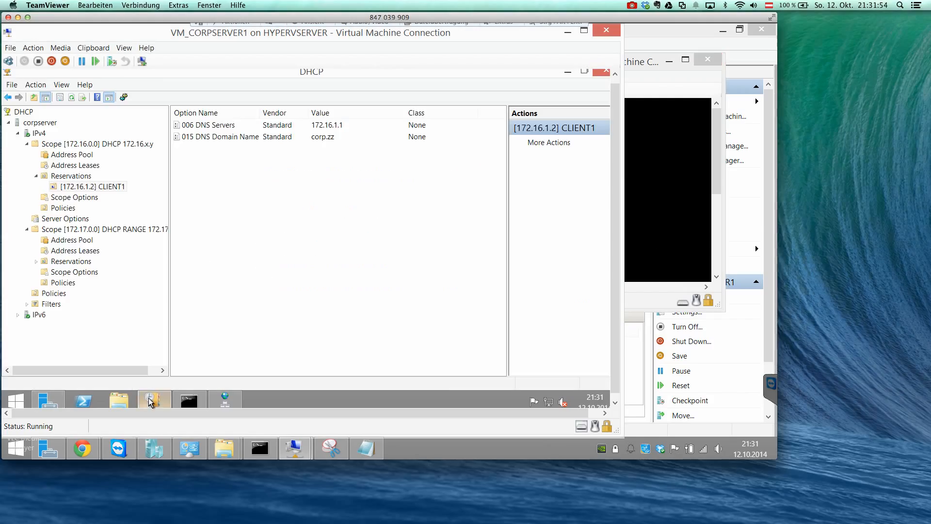
Step: Display and refresh the address leases of the 172.16.0.0 scope in the DHCP console
click(81, 166)
click(62, 98)
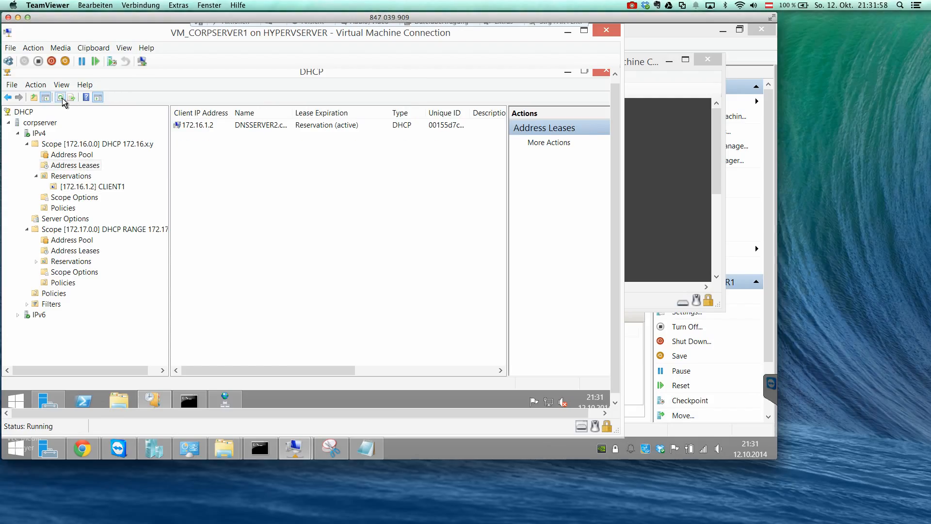
click(62, 98)
Step: Sign in to VM_DNSSERVER as Administrator with the account password
click(632, 83)
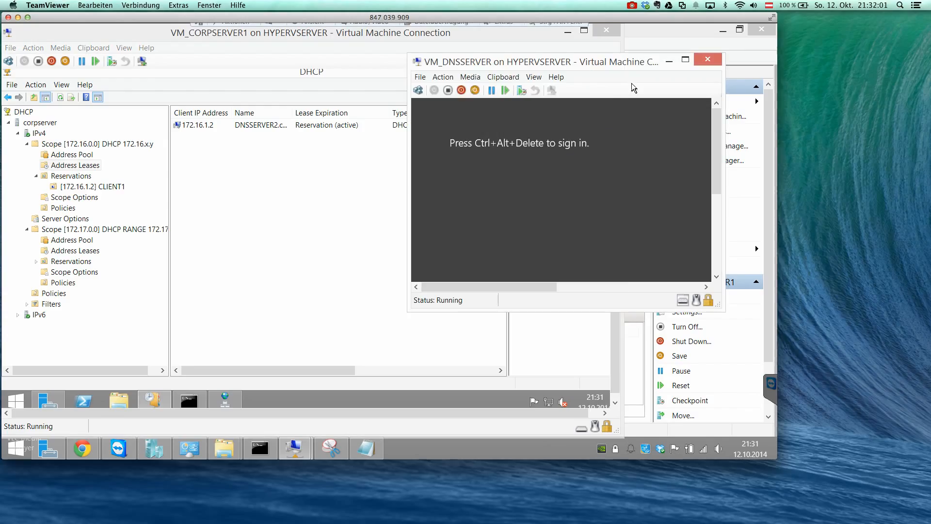
click(418, 90)
double_click(431, 65)
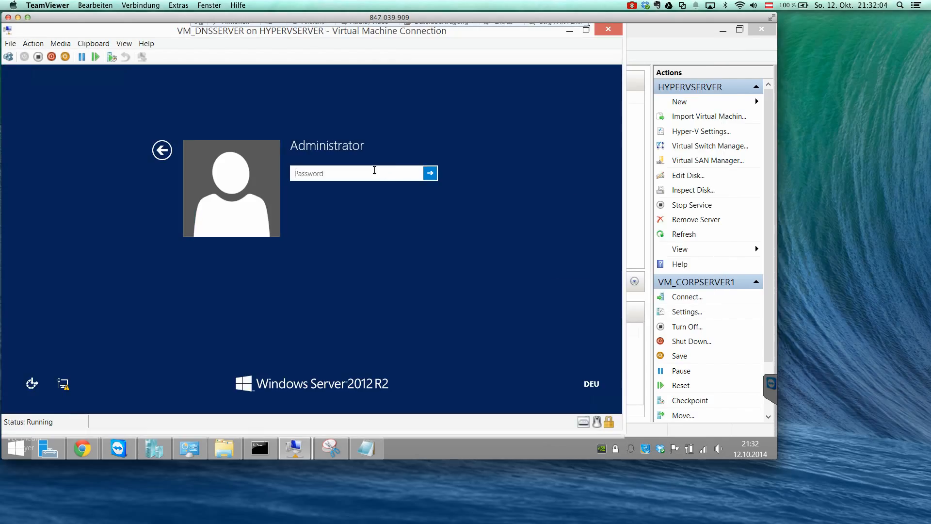
text(**********)
key(Return)
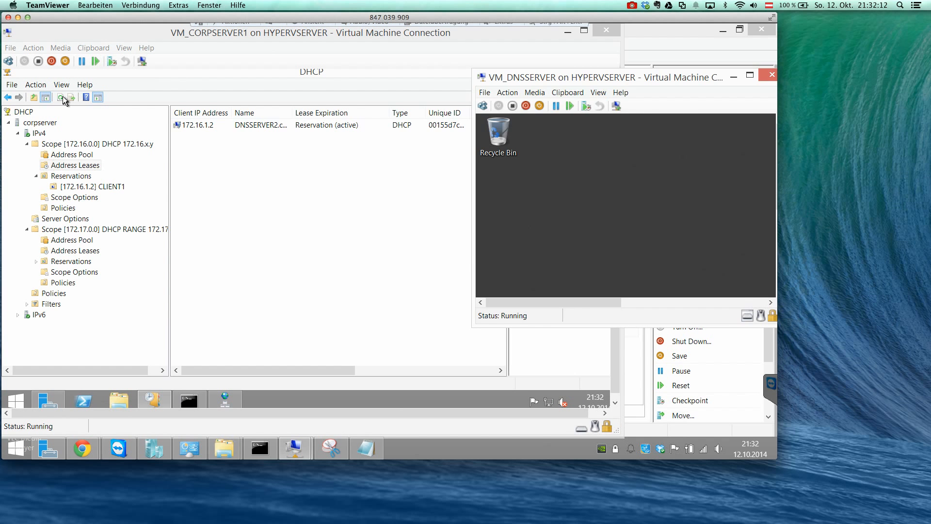
Step: Refresh the 172.16.0.0 scope's address leases and resize the columns and console tree so the lease details are readable
click(62, 97)
click(62, 96)
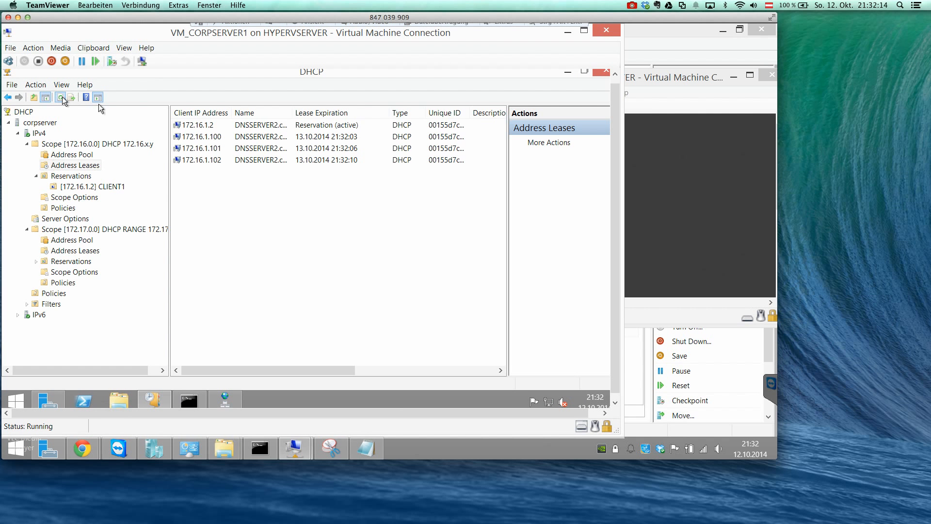
double_click(232, 113)
double_click(282, 114)
drag(169, 183, 119, 183)
drag(266, 369, 226, 360)
Step: Examine the filter and reservation options offered for the 172.16.1.101 lease without applying any
right_click(178, 152)
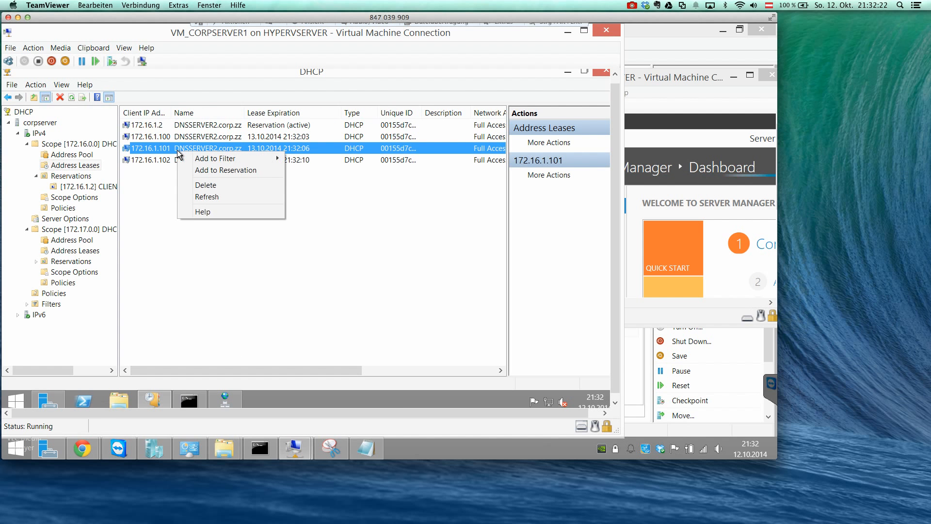
mouse_move(194, 160)
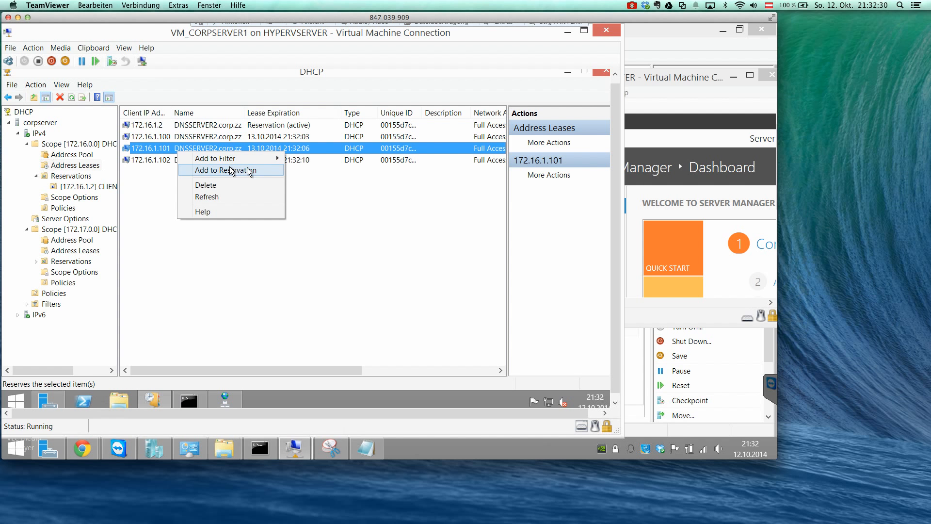
click(321, 190)
click(168, 149)
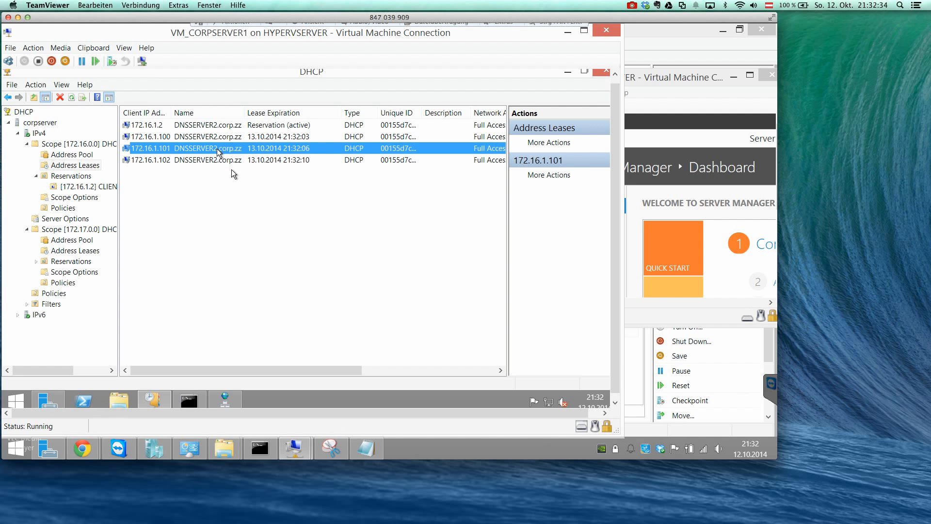
right_click(217, 149)
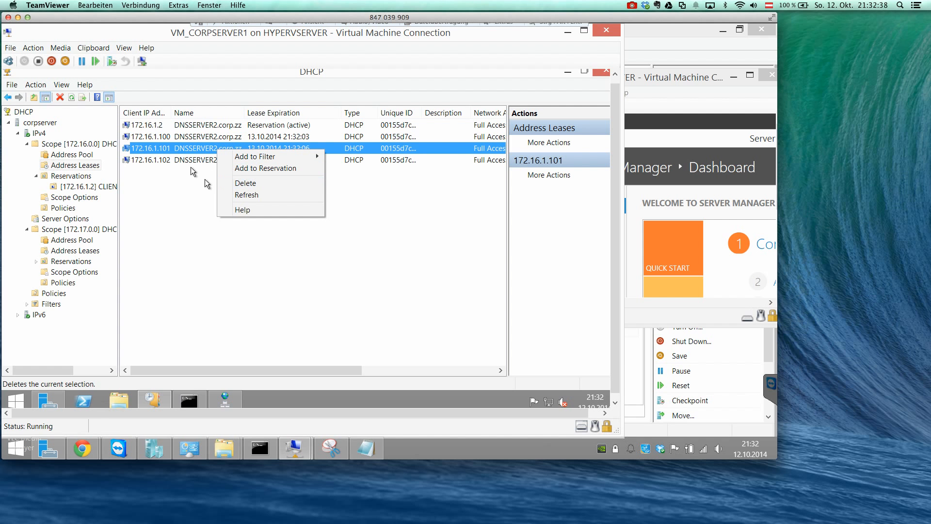
click(182, 150)
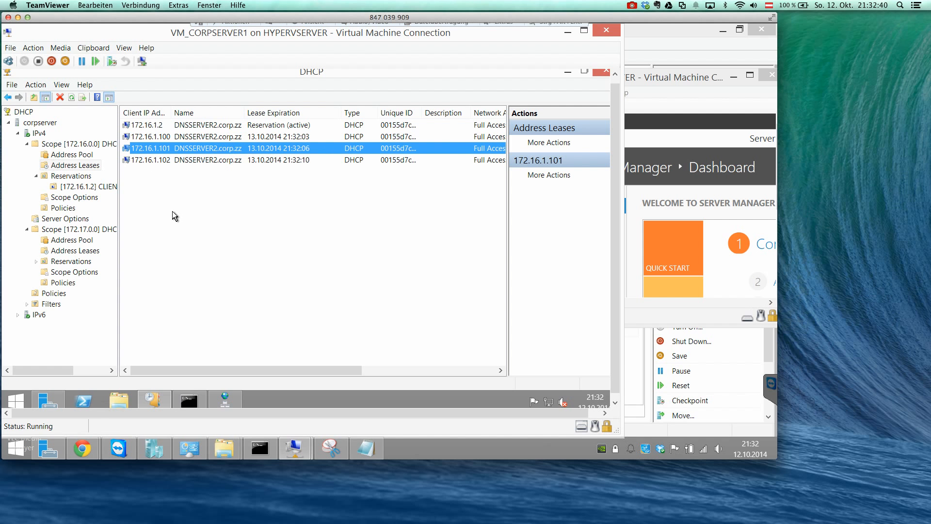
click(686, 81)
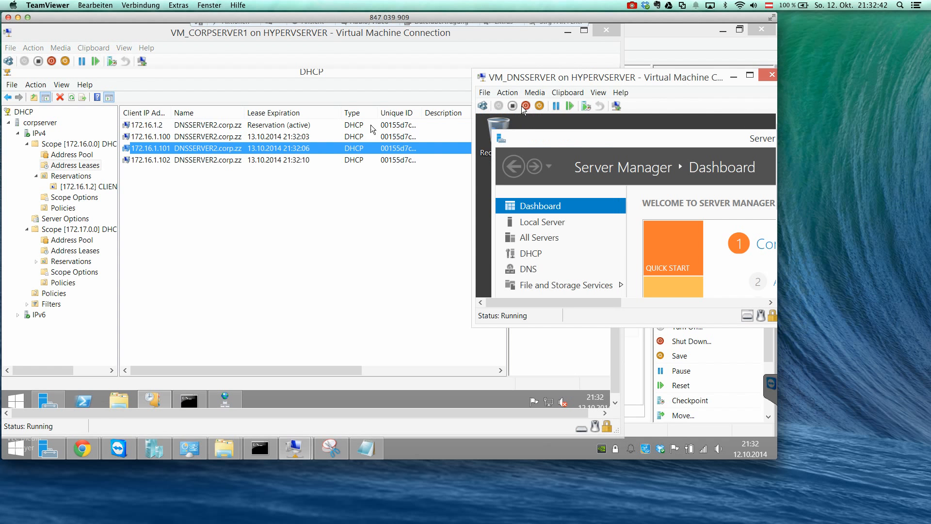
click(243, 186)
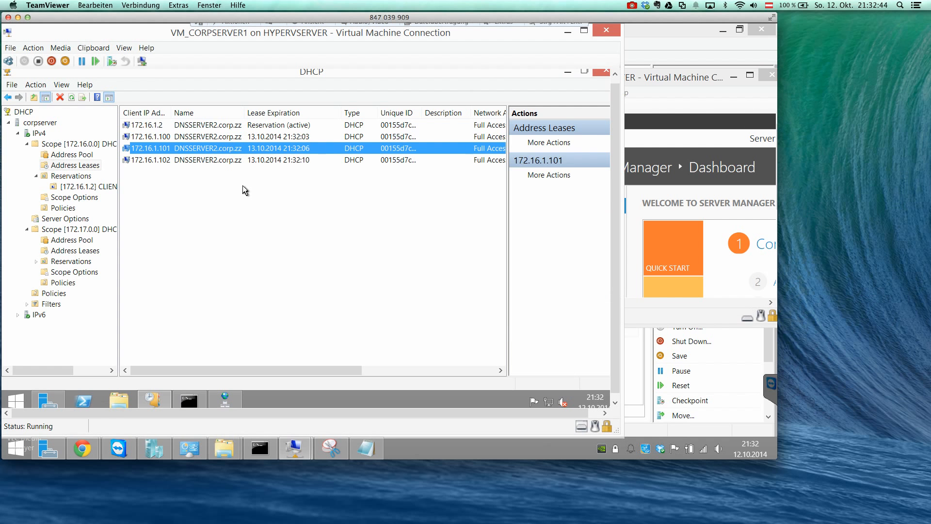
click(242, 185)
click(649, 82)
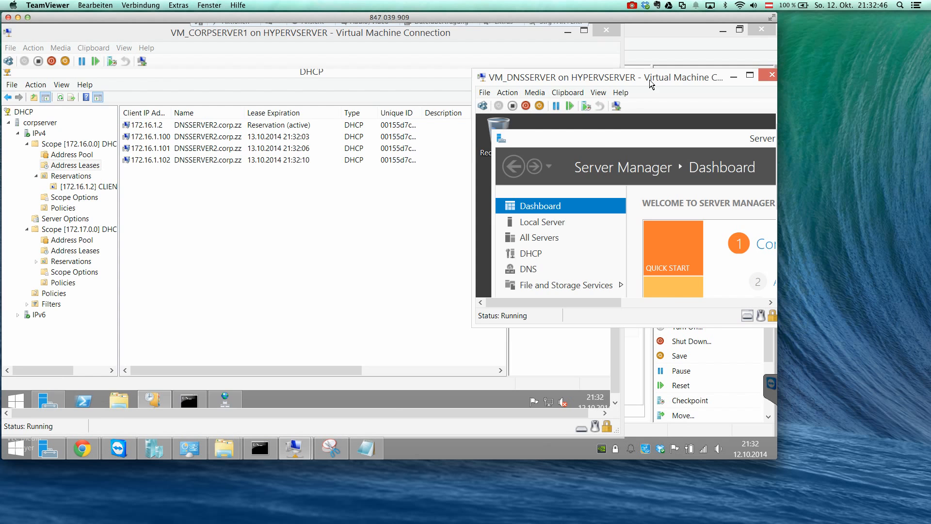
double_click(650, 80)
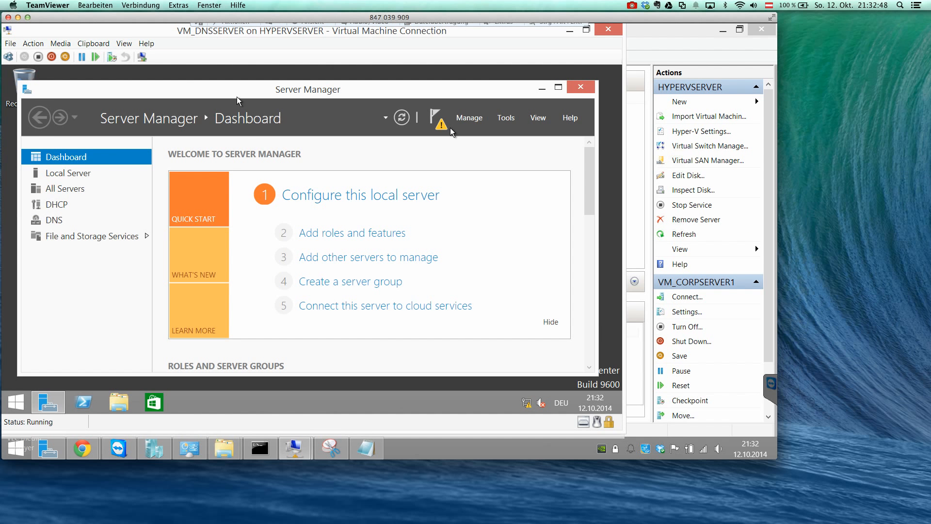
drag(315, 62, 590, 93)
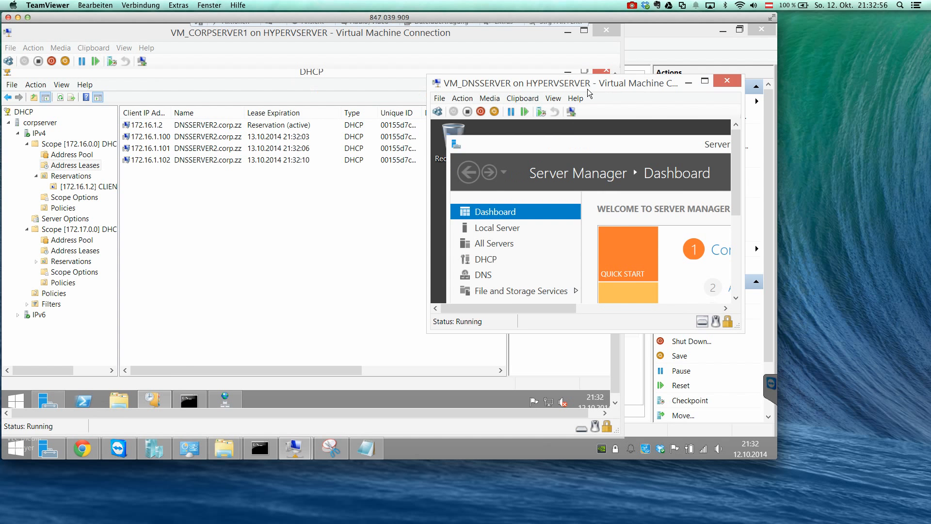
Step: Examine the corpserver and dnsserver2 host records of the corp.zz zone in DNS Manager on VM_CORPSERVER1
click(185, 204)
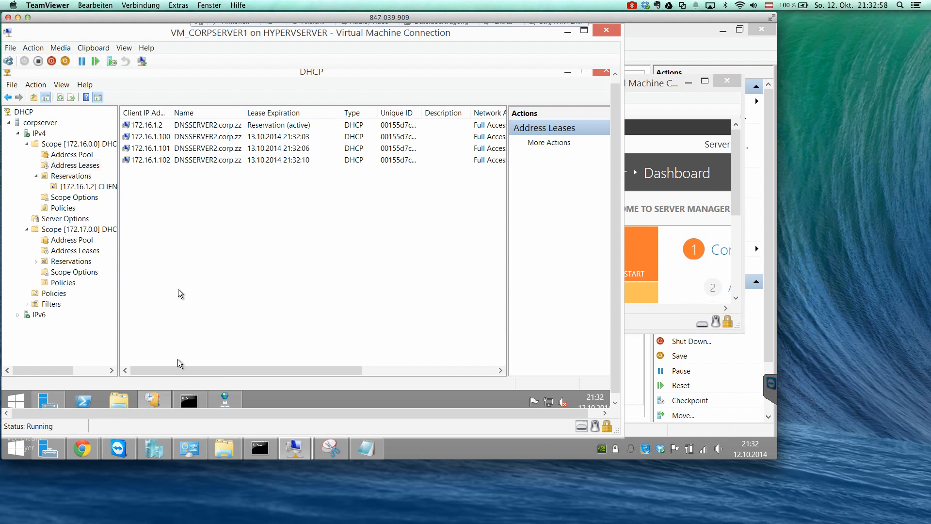
click(226, 398)
double_click(225, 97)
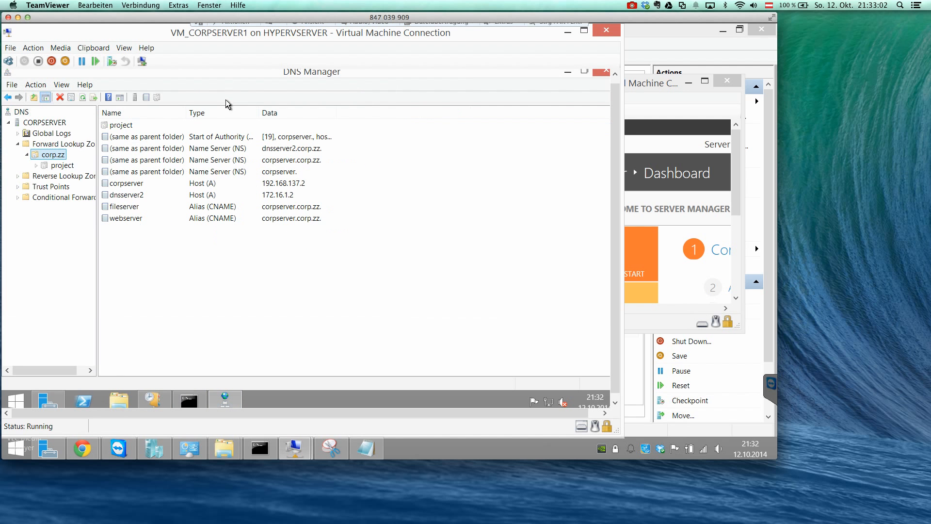
click(197, 185)
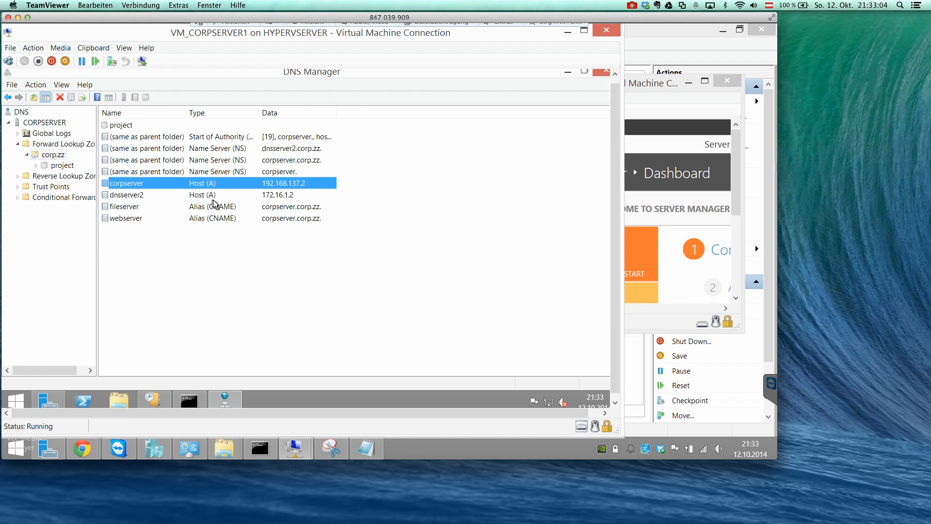
click(215, 197)
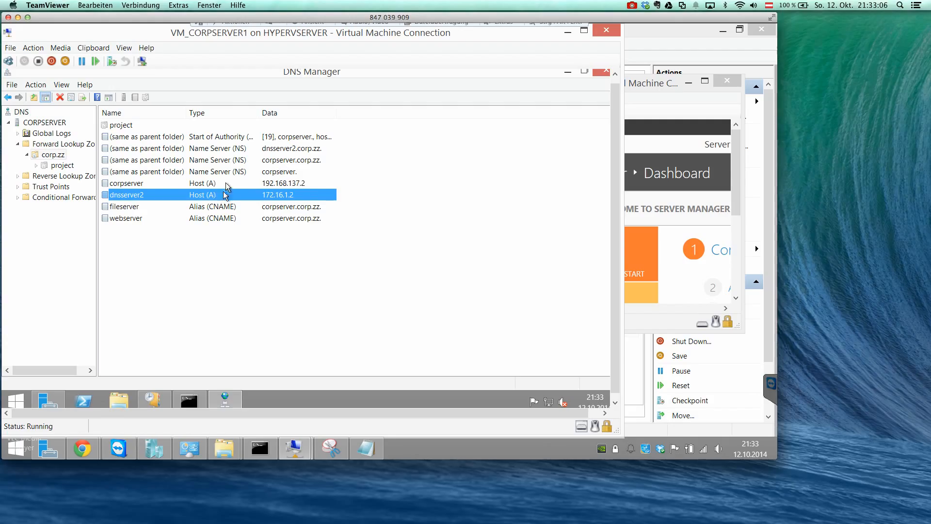
click(228, 187)
click(291, 198)
click(300, 187)
click(301, 196)
click(302, 187)
click(300, 196)
Step: Start a new primary reverse lookup zone on CORPSERVER with the network ID 172.16.1
click(76, 176)
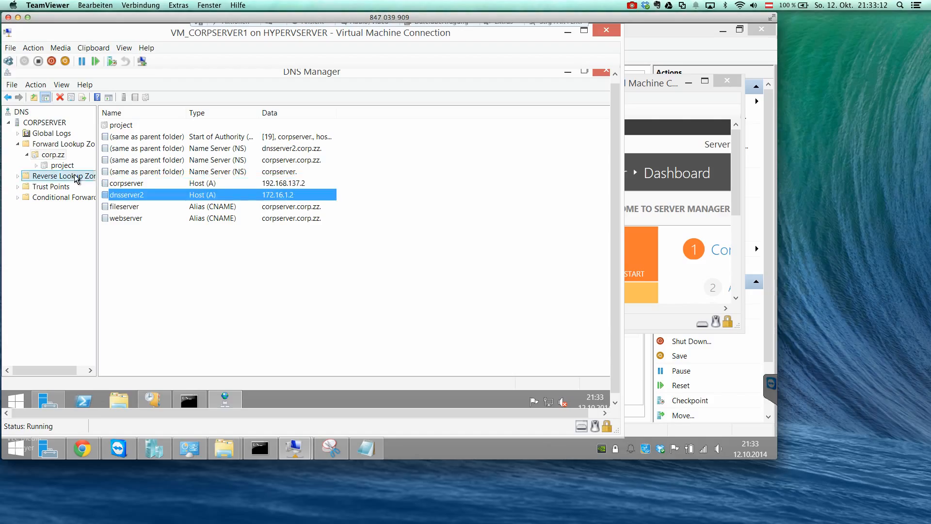
right_click(64, 179)
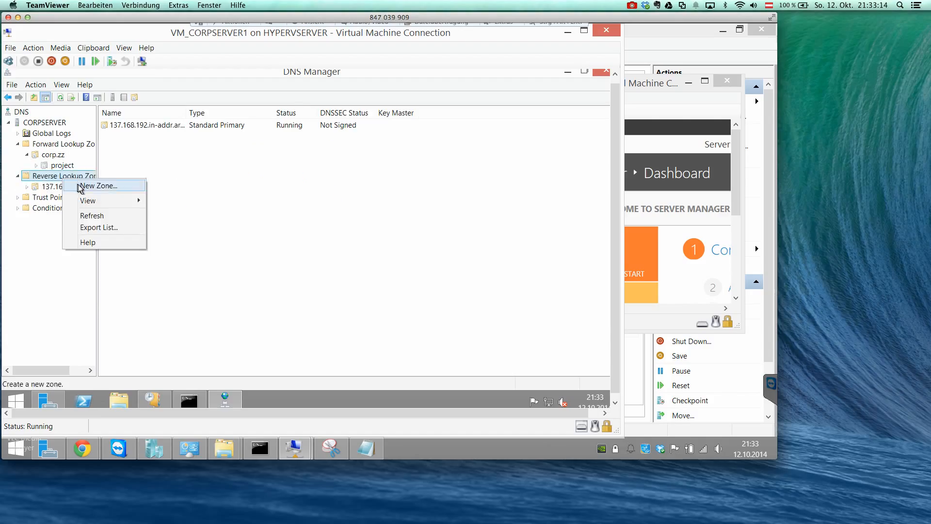
click(92, 186)
click(230, 291)
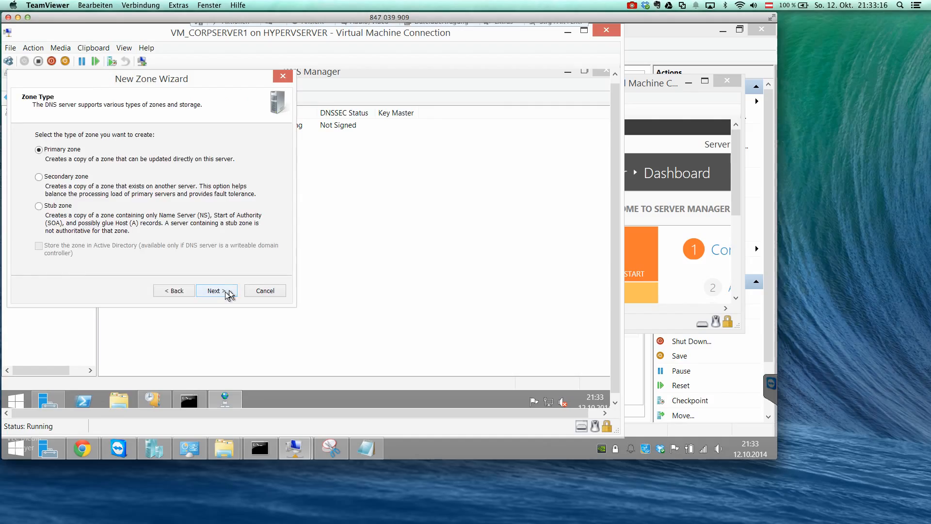
click(230, 293)
click(223, 294)
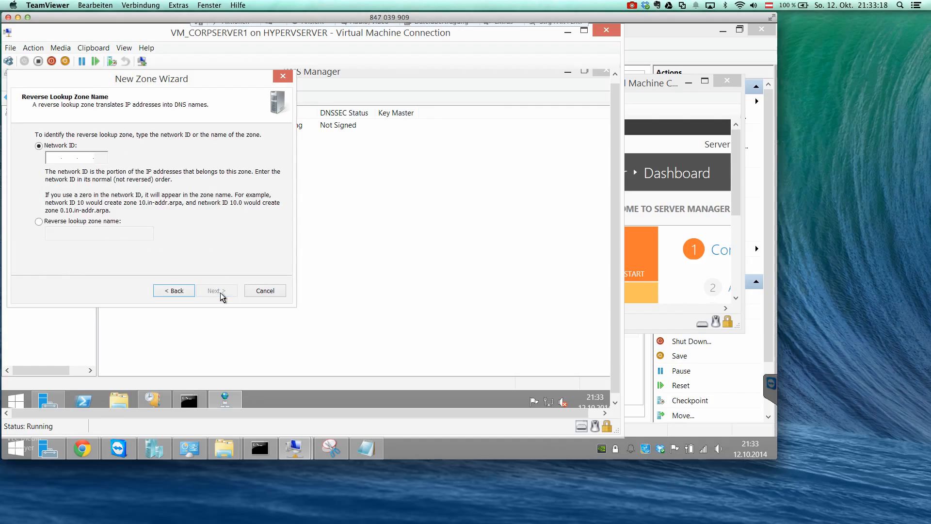
click(47, 157)
text(172 .16 .)
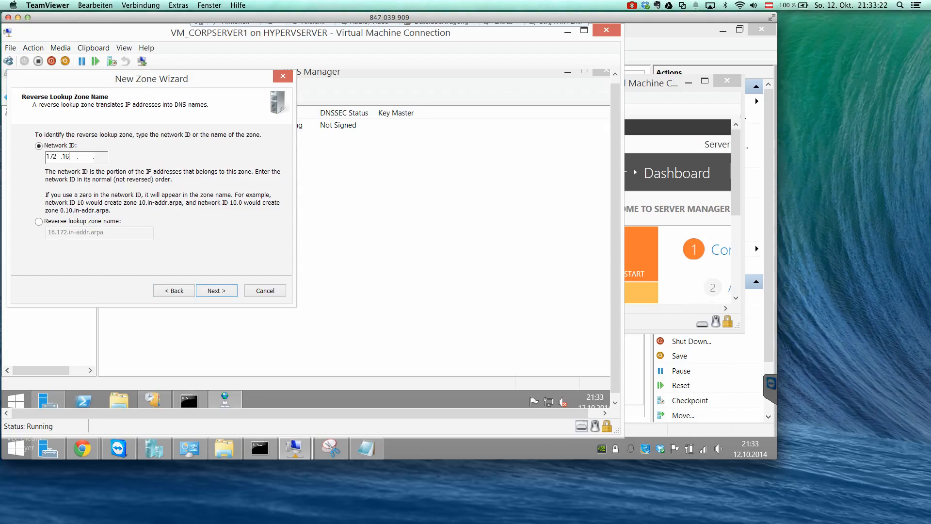
text(1)
Step: Keep the proposed zone file, allow both nonsecure and secure dynamic updates, and finish creating the reverse lookup zone
click(210, 292)
click(210, 293)
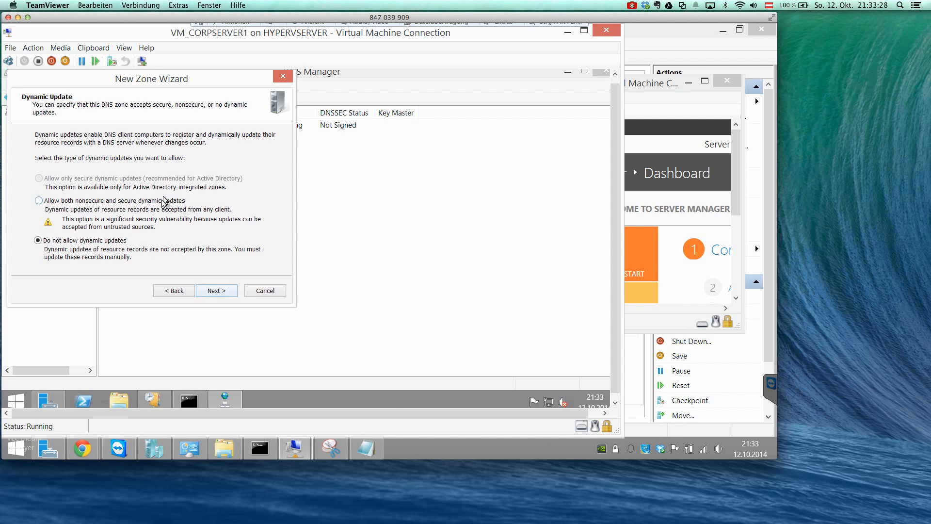
click(47, 204)
click(224, 293)
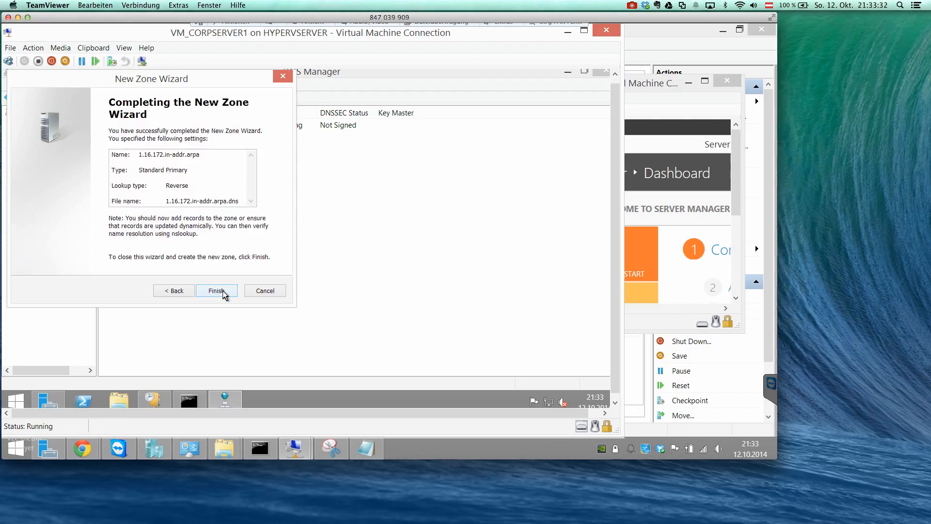
click(225, 292)
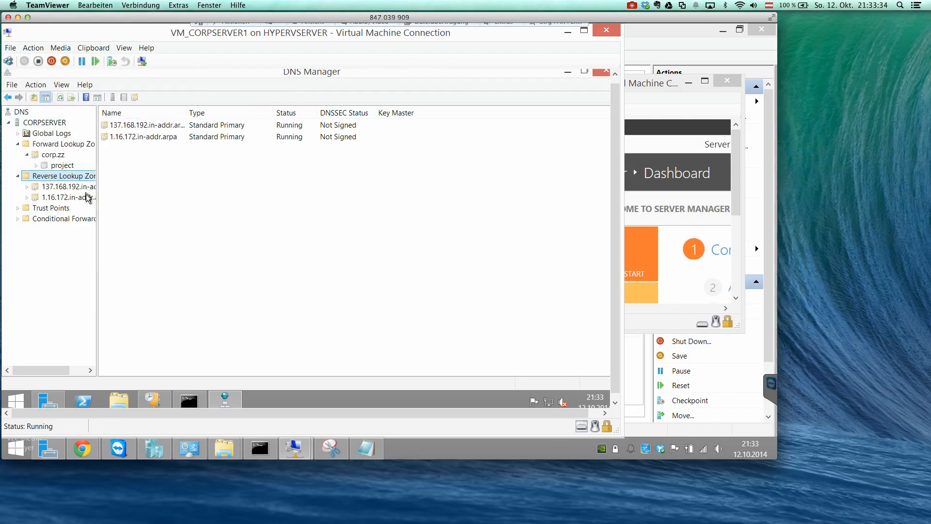
Step: Widen the DNS console tree, refresh the corp.zz records and display the contents of the 1.16.172.in-addr.arpa zone
drag(97, 187, 173, 189)
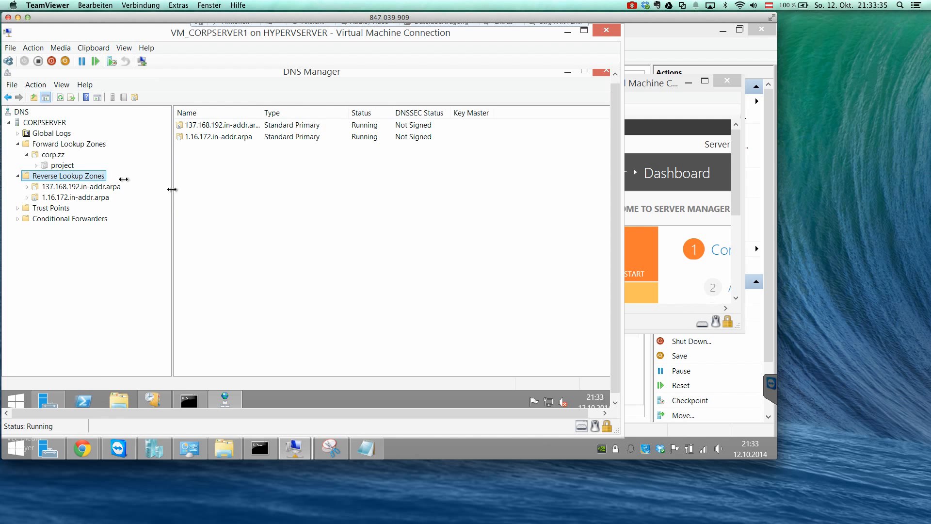
click(61, 157)
click(83, 97)
click(88, 198)
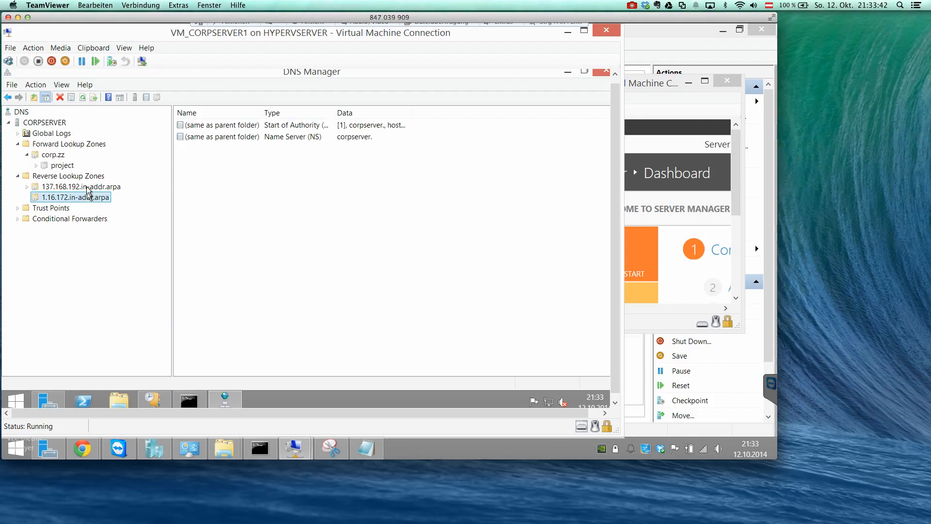
Step: Add the IP address 172.16.1.1 to the "corpserver." name server entry in corp.zz's properties and apply the change
click(224, 180)
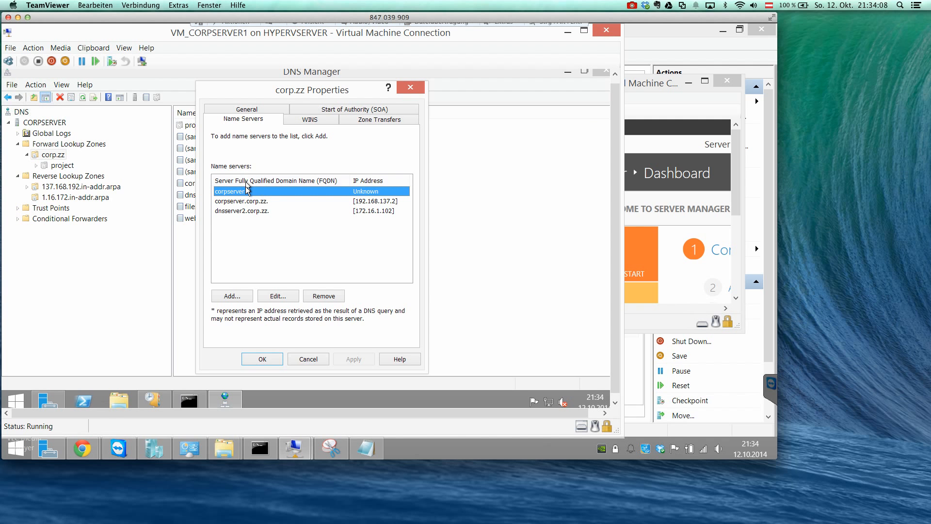
click(278, 295)
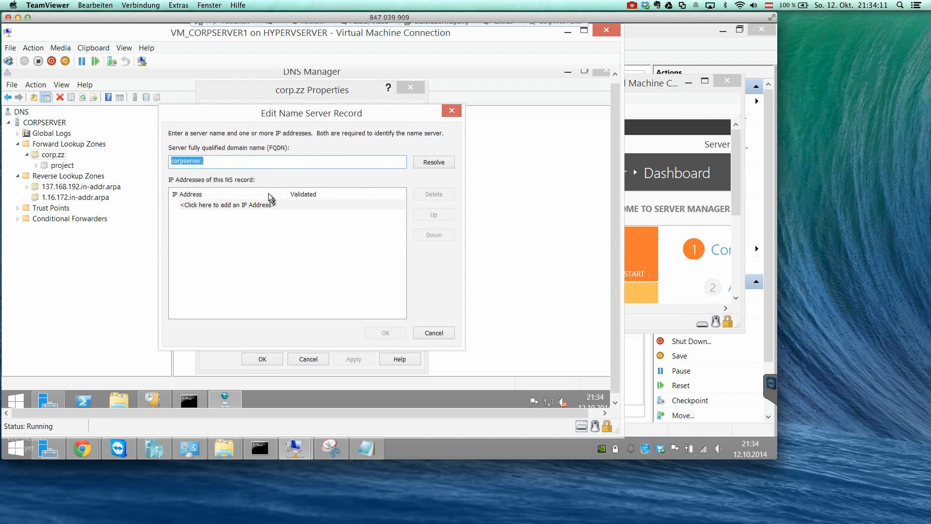
click(226, 205)
text(172.16.1.1)
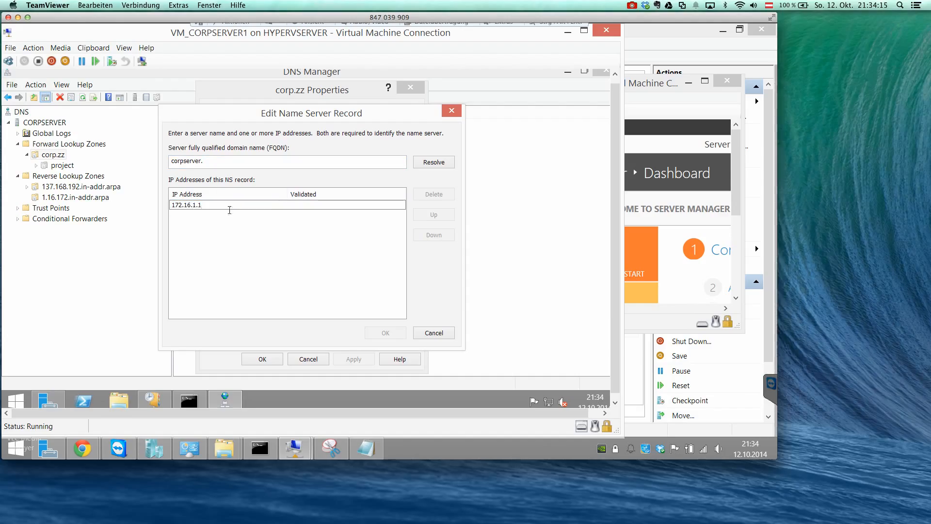
key(Return)
click(386, 332)
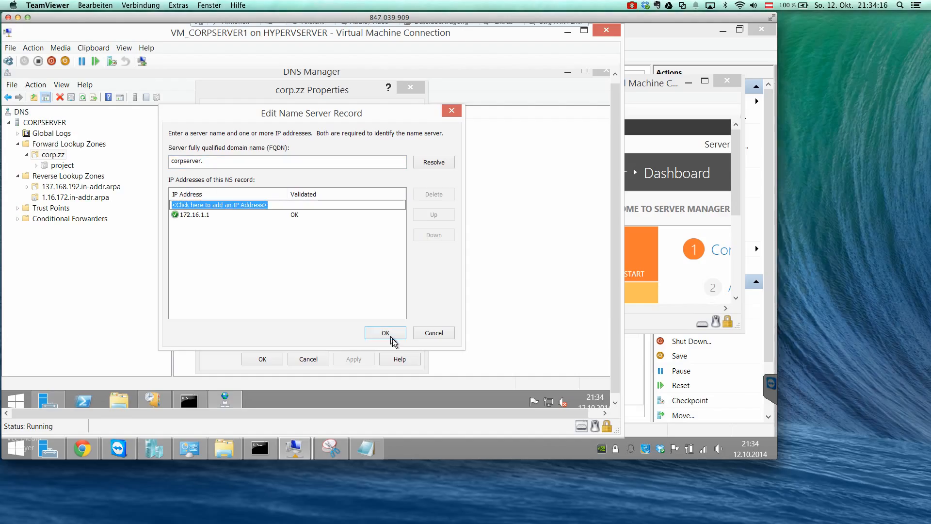
click(361, 359)
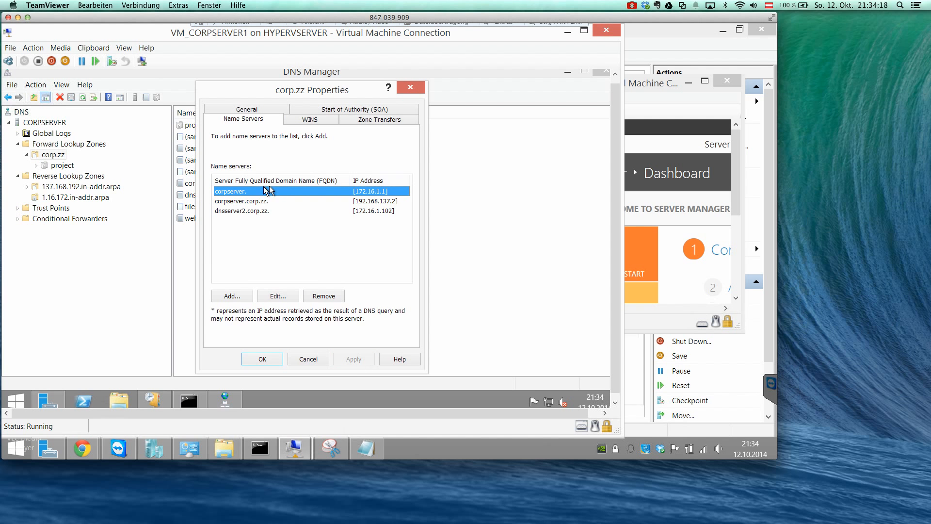
Step: Rename the "corpserver." name server entry to corpserver.corp.zz, apply the change and confirm deleting the old glue record
click(273, 295)
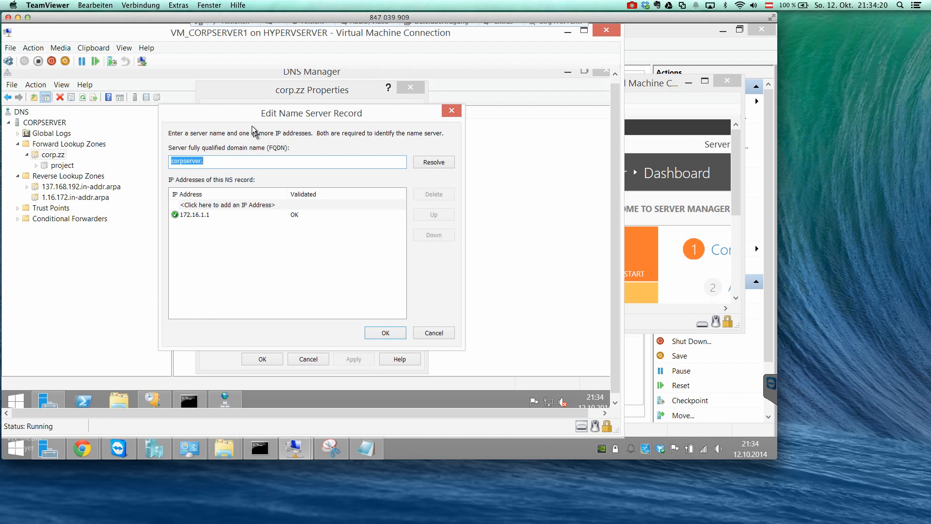
click(247, 161)
click(382, 333)
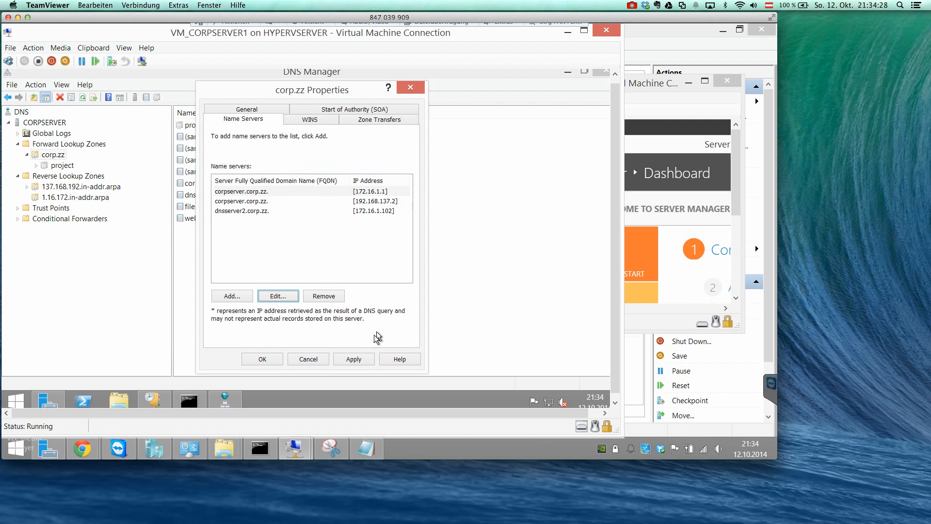
click(366, 364)
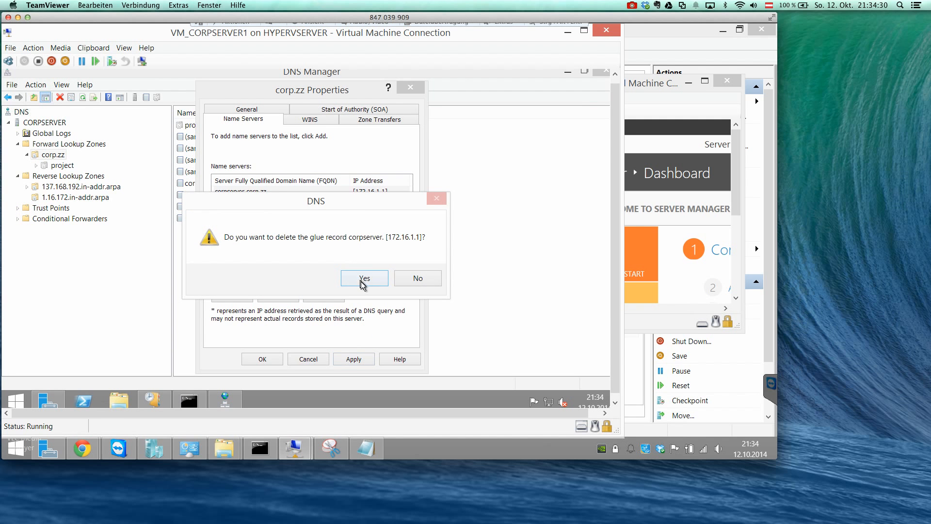
click(362, 283)
Step: Check the addresses of the corpserver.corp.zz name server entry and the zone transfer settings, and close corp.zz's properties
click(297, 200)
click(300, 192)
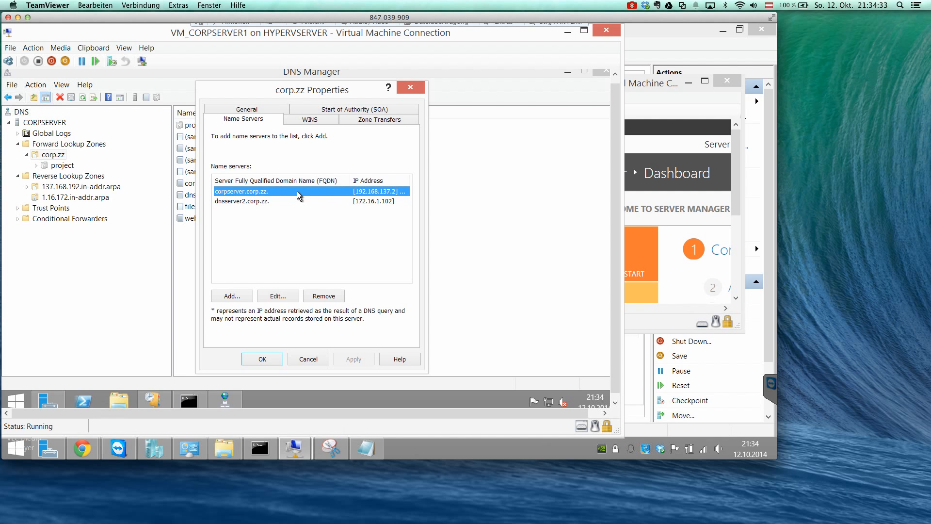
click(295, 295)
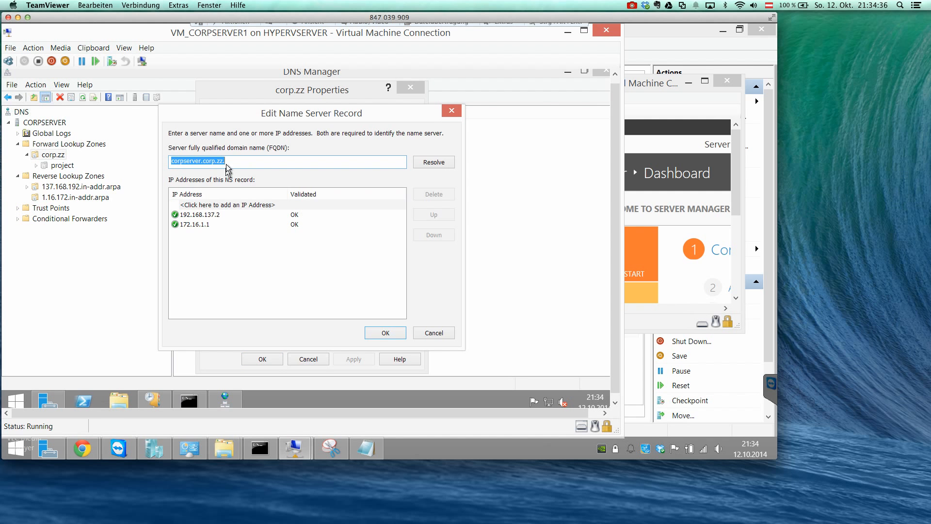
click(433, 333)
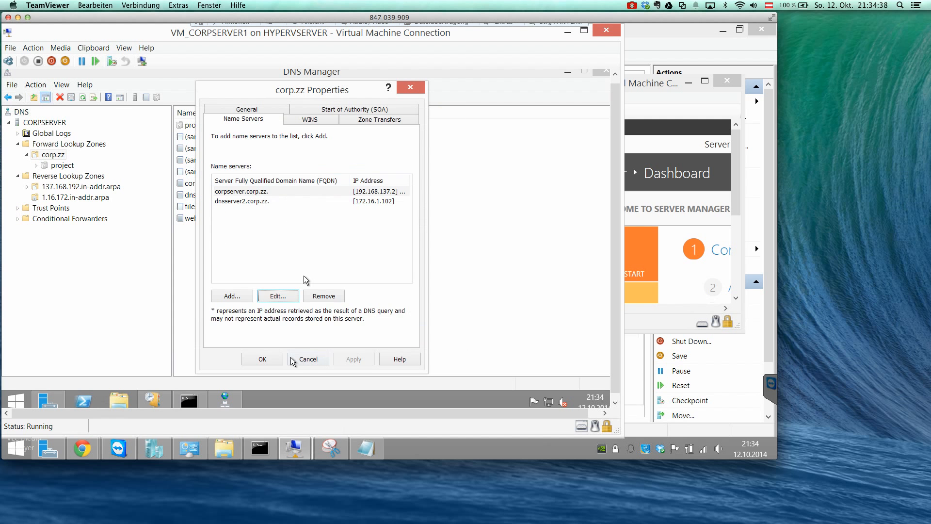
click(345, 123)
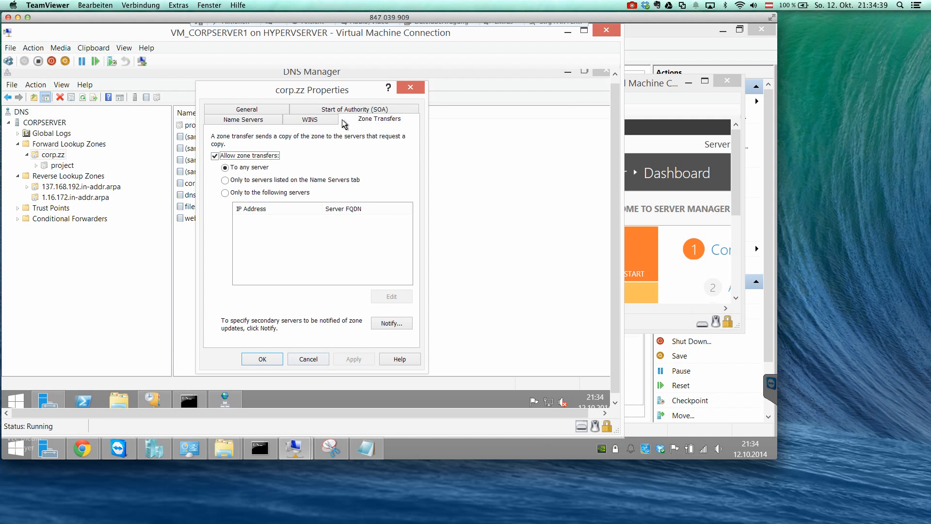
click(262, 358)
Step: Refresh corp.zz, examine its corpserver and dnsserver2 host records with a wider Data column, and check the 1.16.172.in-addr.arpa zone
click(72, 99)
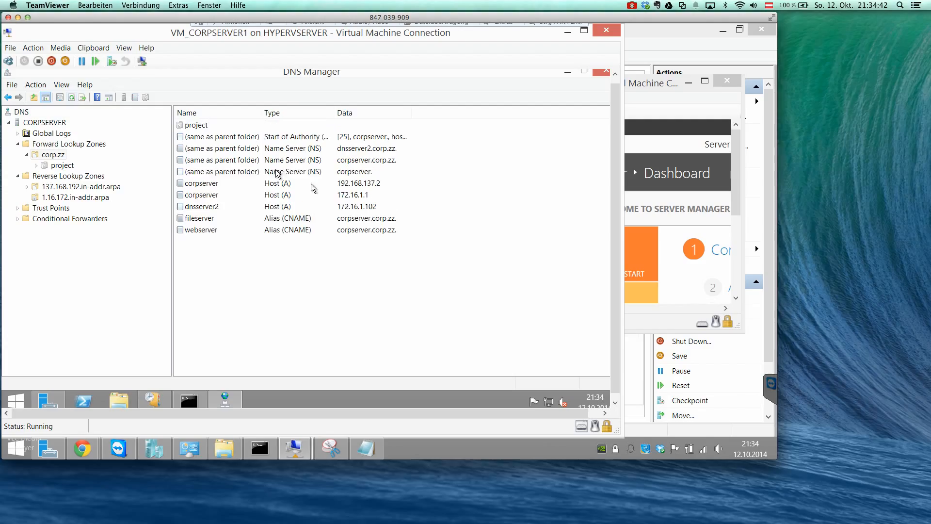
click(345, 187)
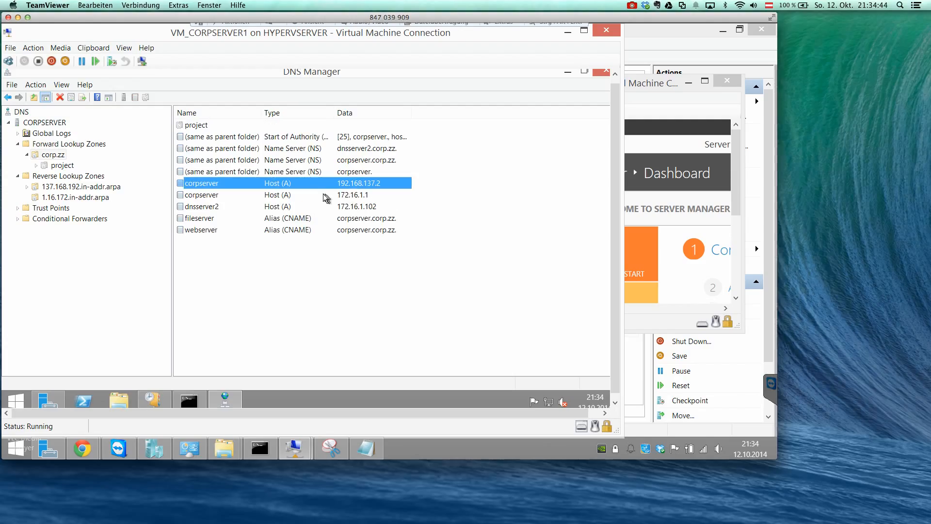
click(352, 195)
click(363, 184)
click(295, 196)
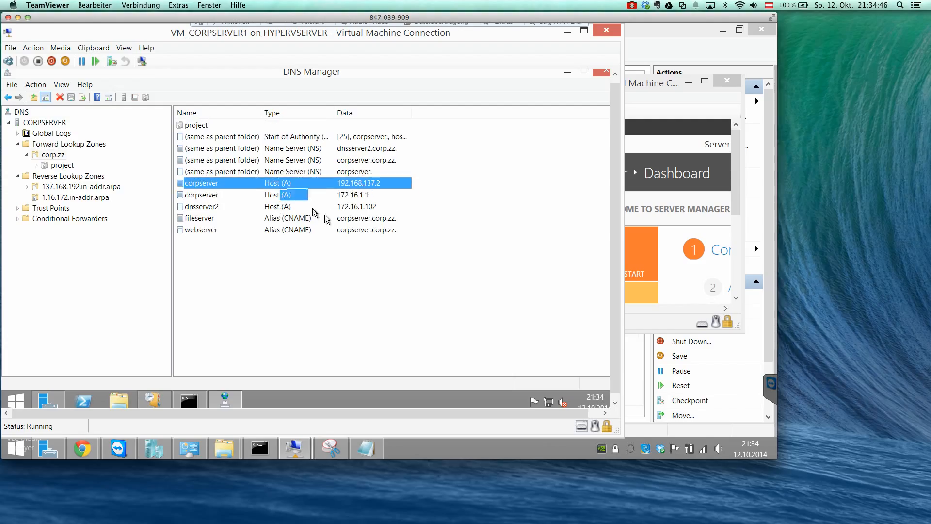
click(325, 211)
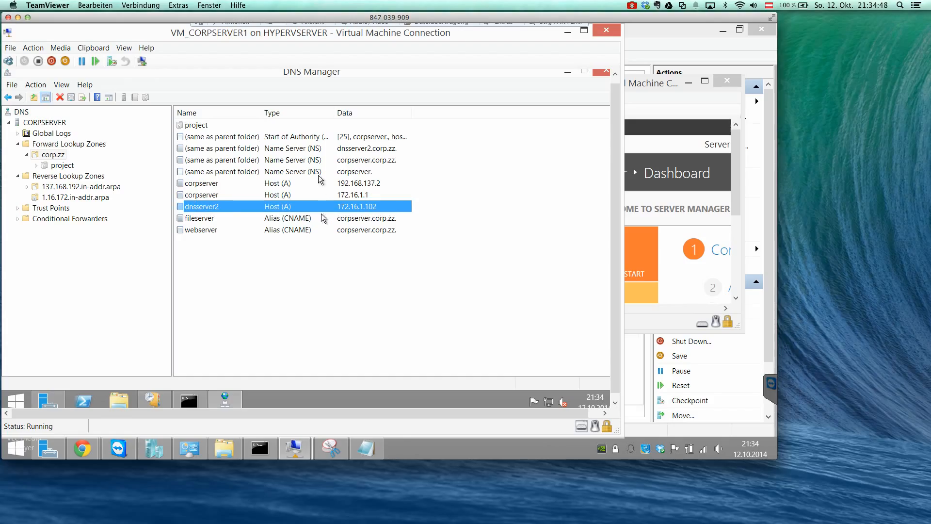
drag(413, 113, 478, 113)
click(80, 199)
click(83, 99)
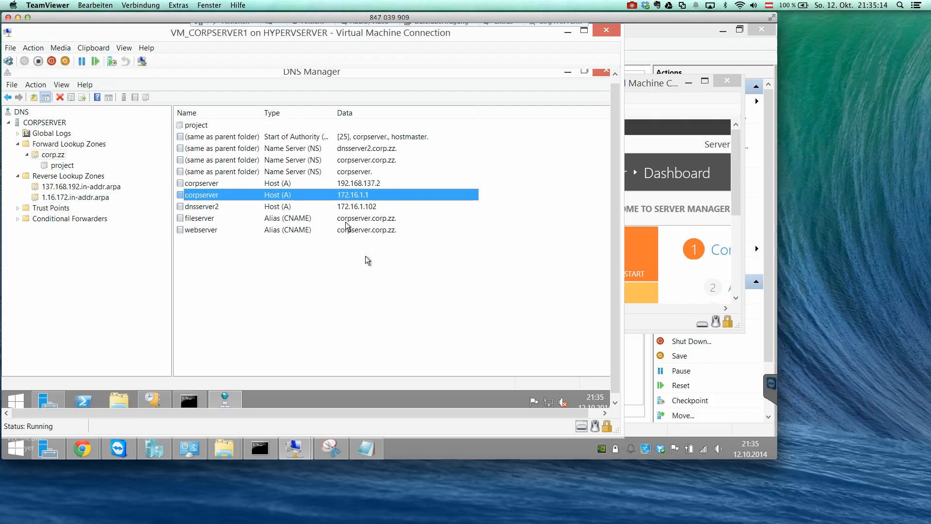
Step: Enable updating the associated pointer (PTR) record for the corpserver host record with address 172.16.1.1
double_click(301, 196)
click(242, 216)
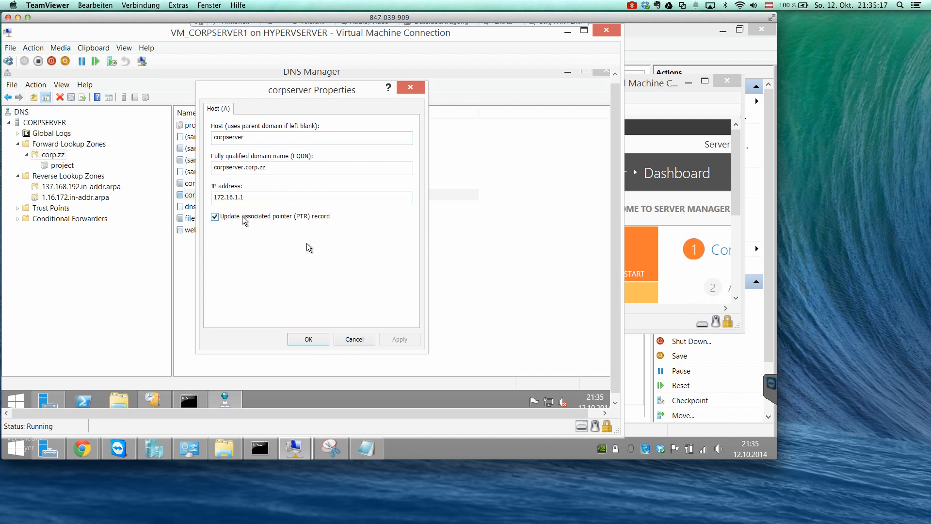
click(397, 340)
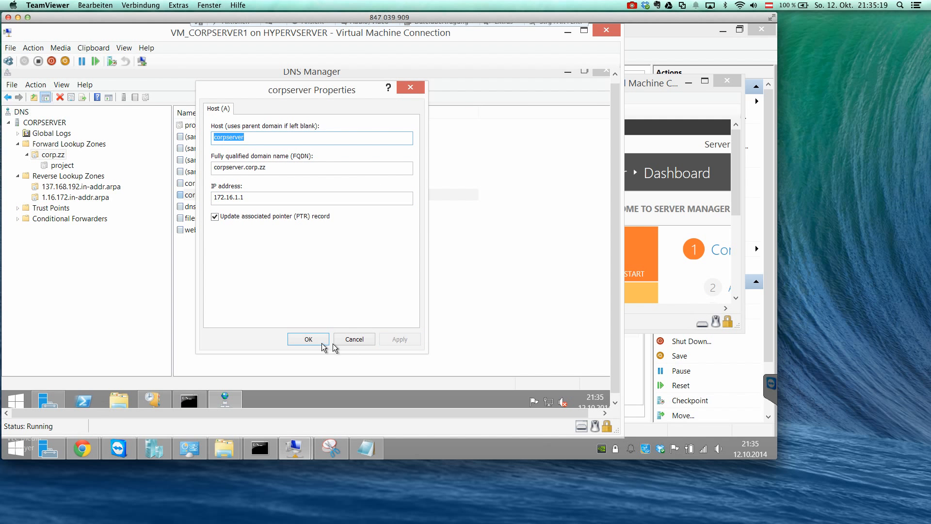
click(308, 339)
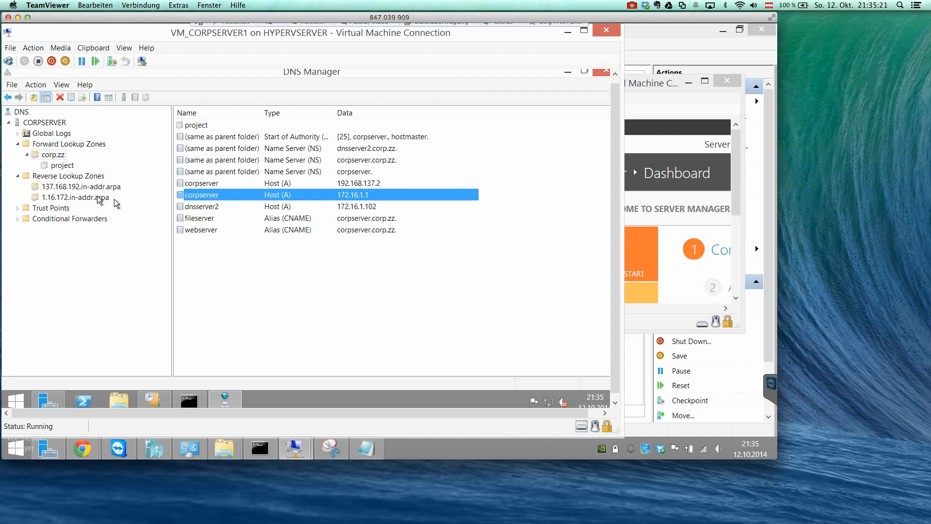
Step: Enable the associated pointer (PTR) record update for the dnsserver2 host record and refresh the 1.16.172.in-addr.arpa zone
click(249, 207)
double_click(249, 207)
click(269, 217)
click(395, 340)
click(308, 339)
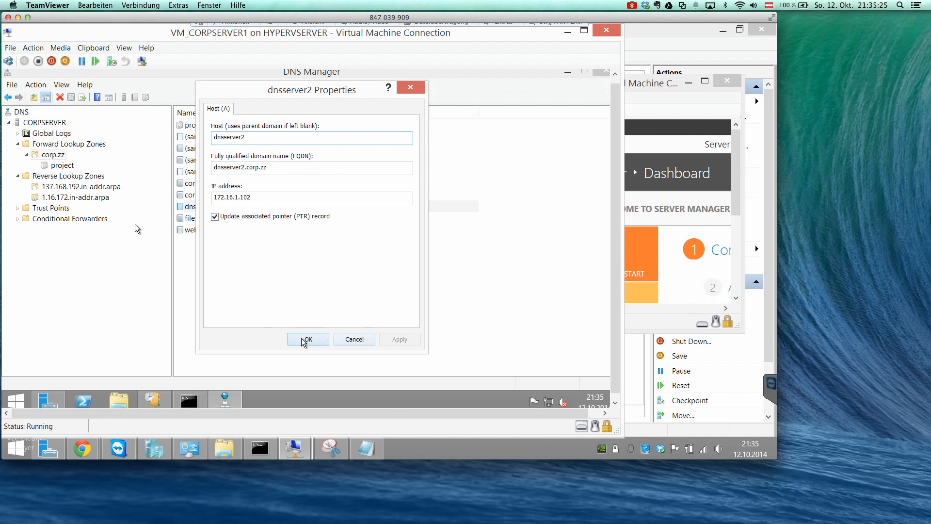
click(94, 198)
click(71, 98)
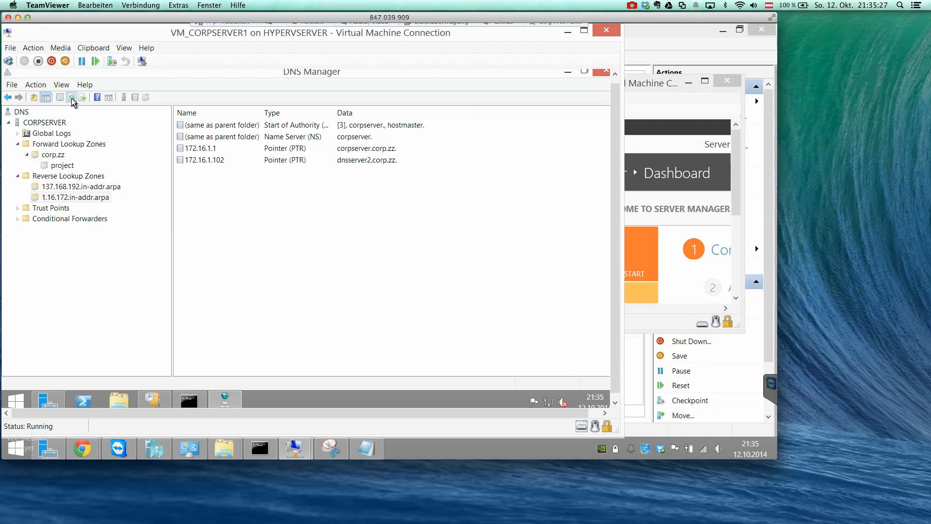
Step: Maximize the DNS console on VM_CORPSERVER1 and compare corp.zz's host records with the dnsserver2 pointer records in 1.16.172.in-addr.arpa
double_click(652, 86)
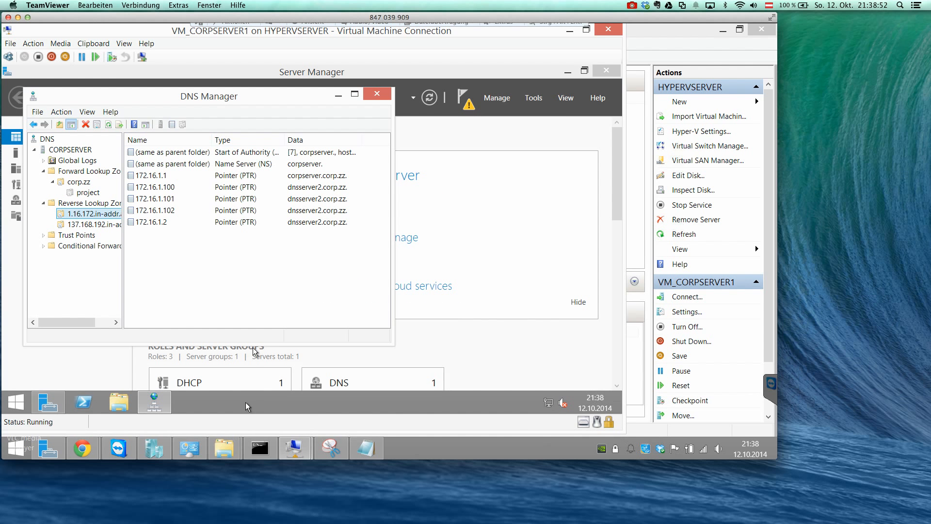
click(297, 446)
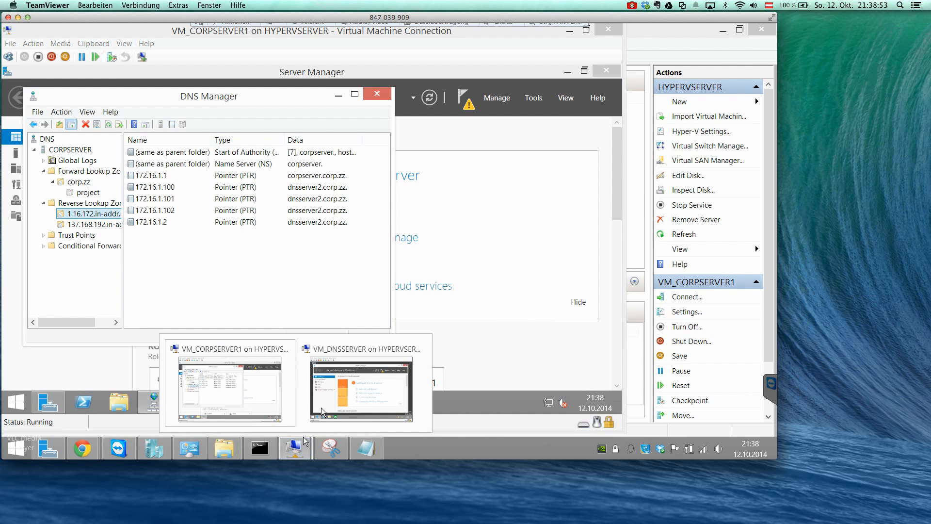
click(238, 279)
click(353, 95)
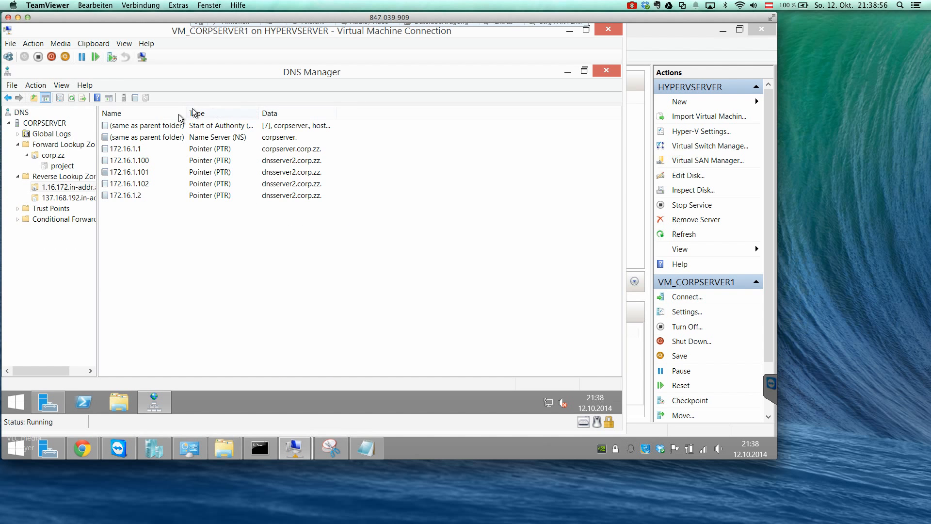
click(58, 159)
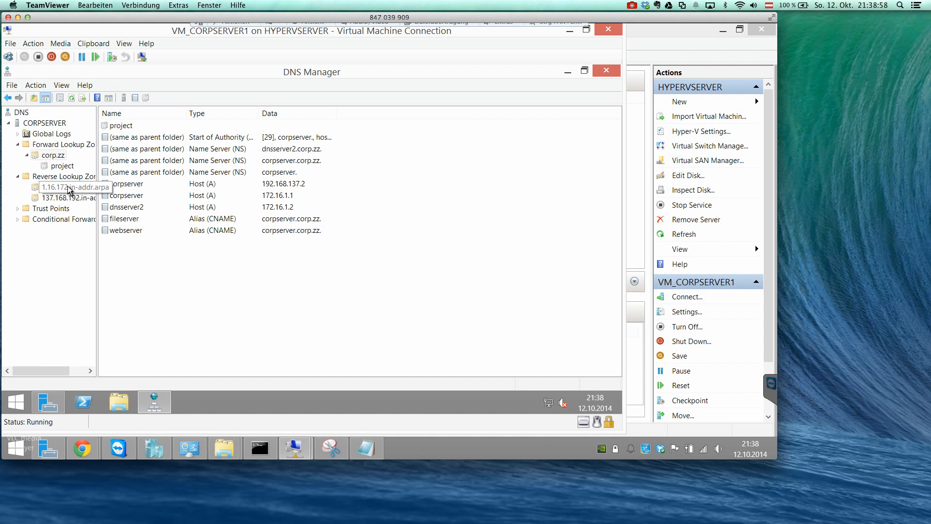
click(70, 189)
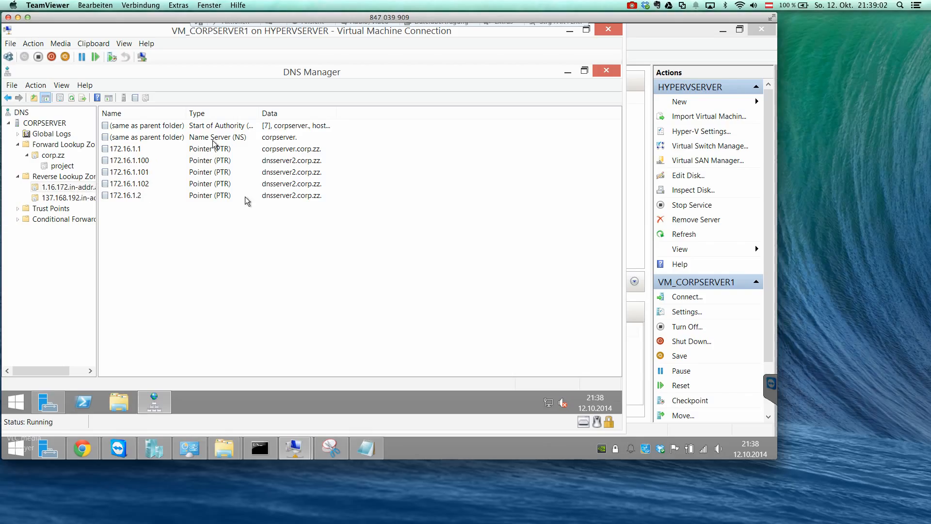
click(275, 164)
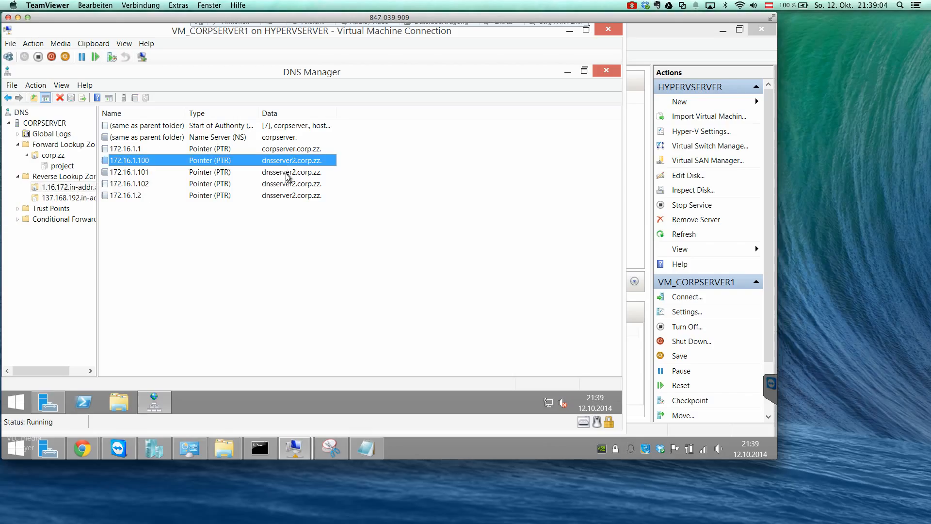
click(287, 173)
click(287, 185)
click(287, 196)
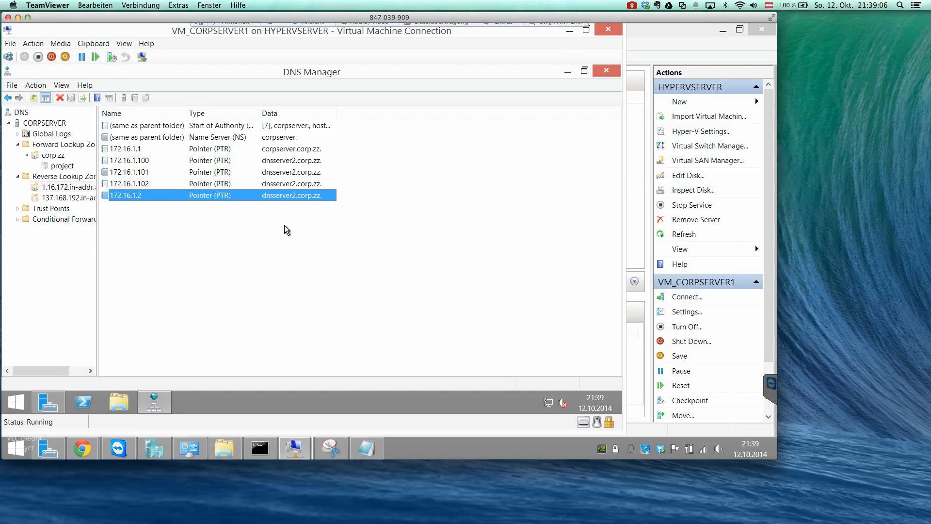
click(284, 226)
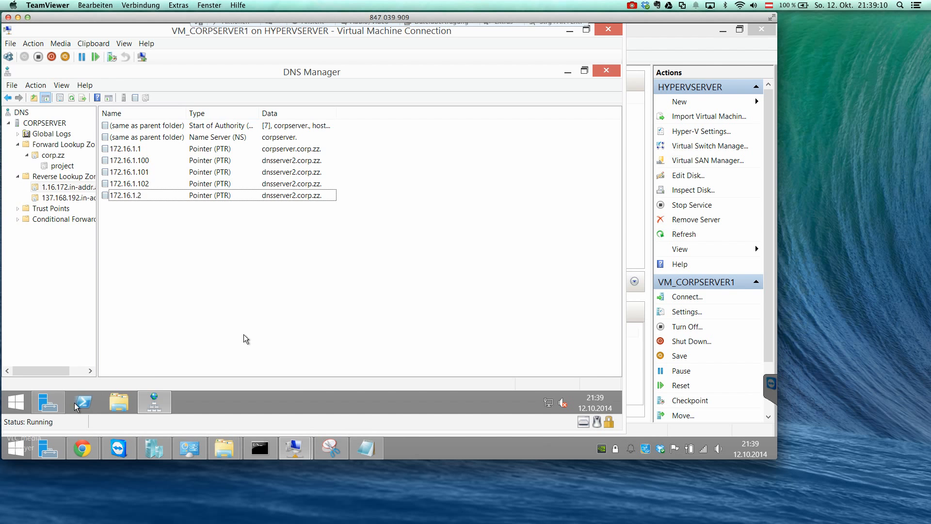
Step: Open the DHCP console from Server Manager on VM_CORPSERVER1, minimize Server Manager and maximize the console
click(57, 405)
click(534, 97)
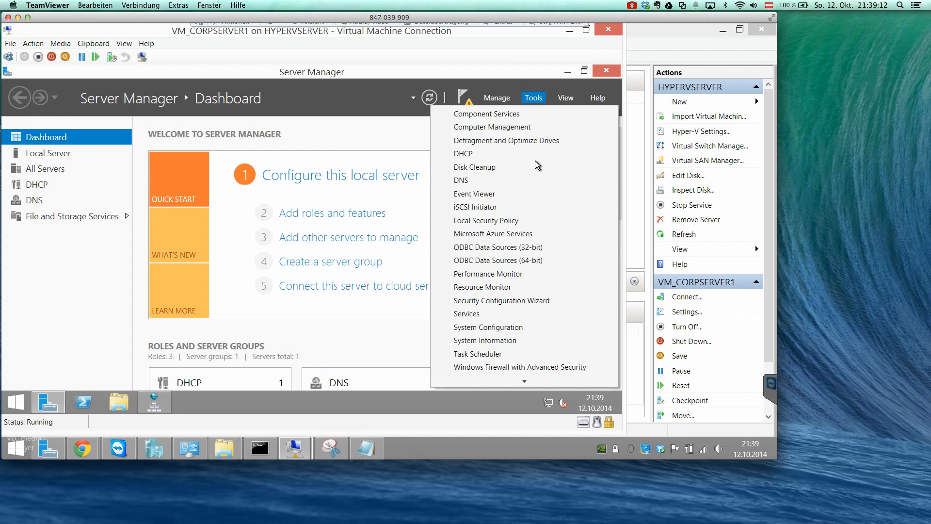
click(568, 71)
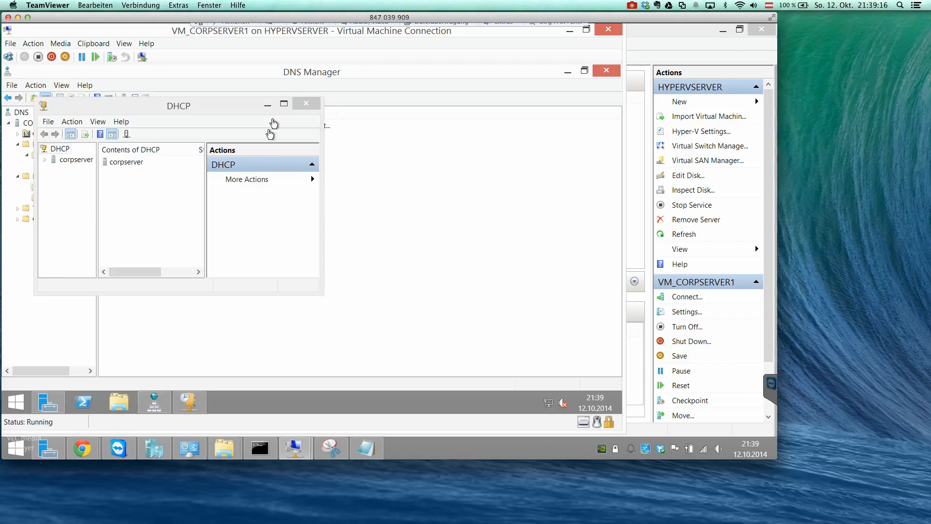
click(284, 104)
Step: Expand corpserver's IPv4 node, widen the console tree and display the address leases of the 172.16.0.0 scope
click(25, 123)
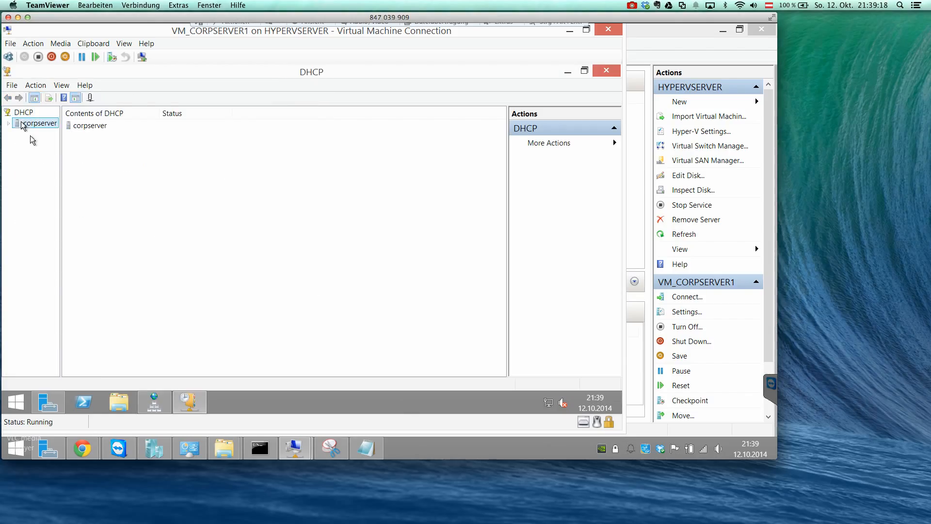
click(9, 124)
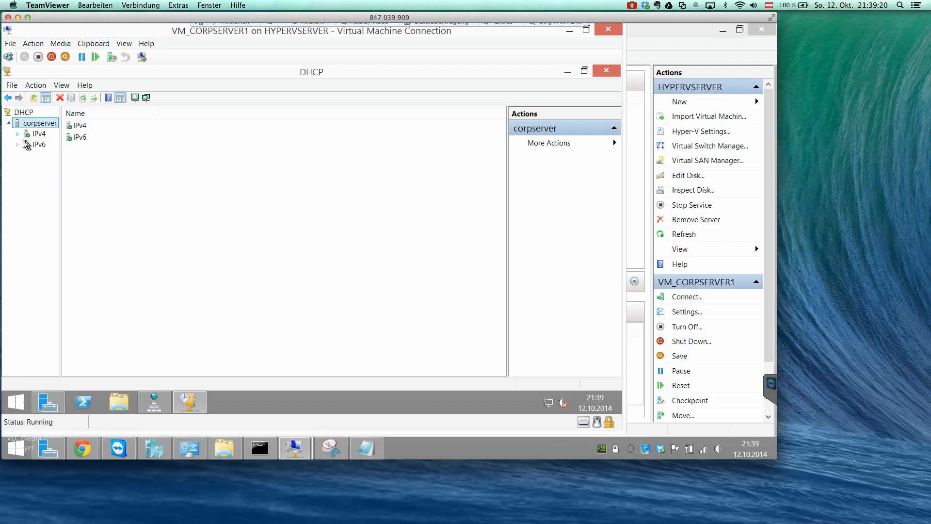
click(18, 133)
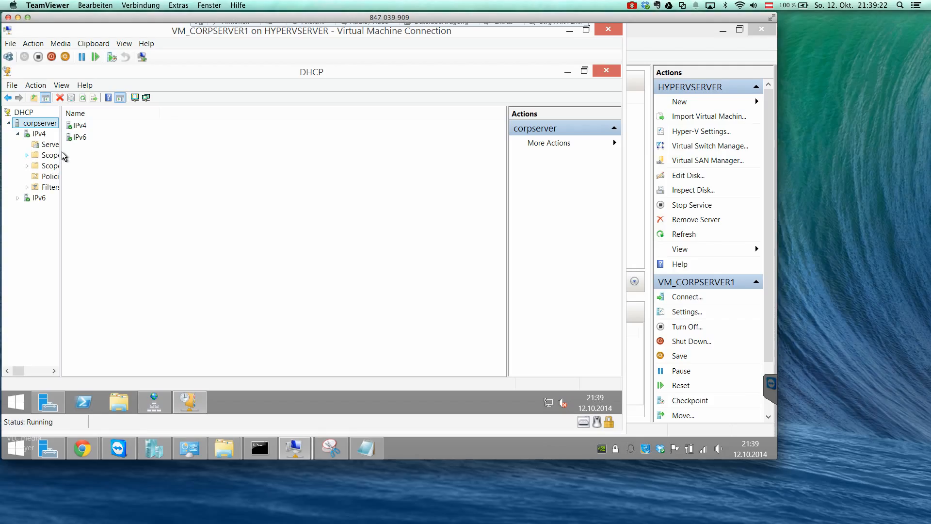
drag(61, 151, 124, 150)
click(83, 155)
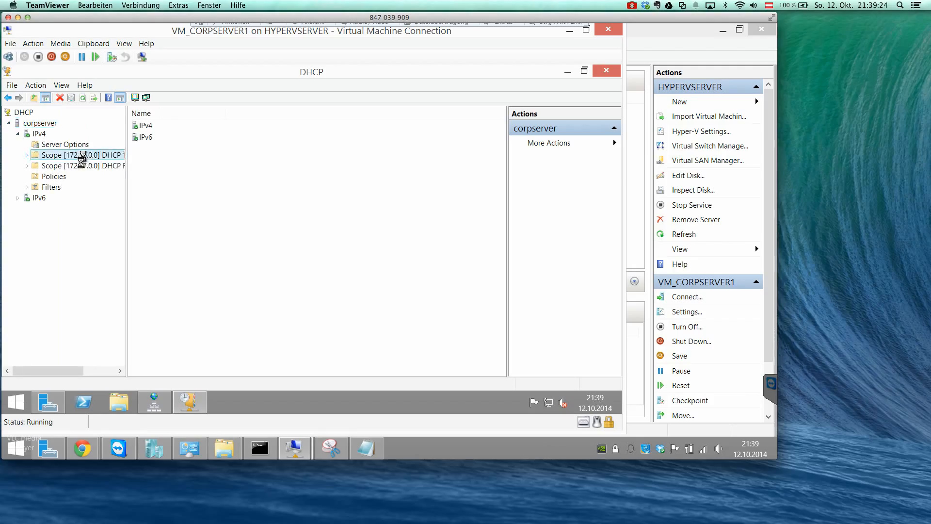
double_click(83, 156)
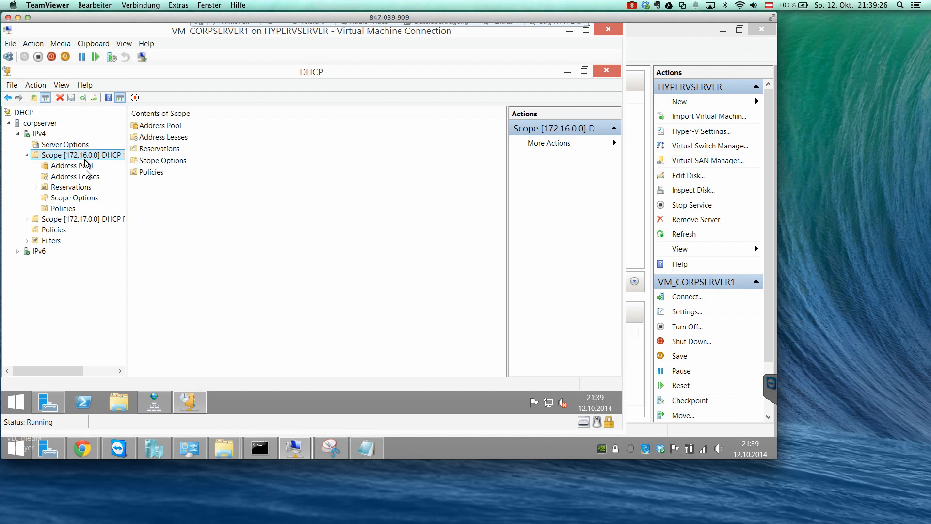
click(85, 176)
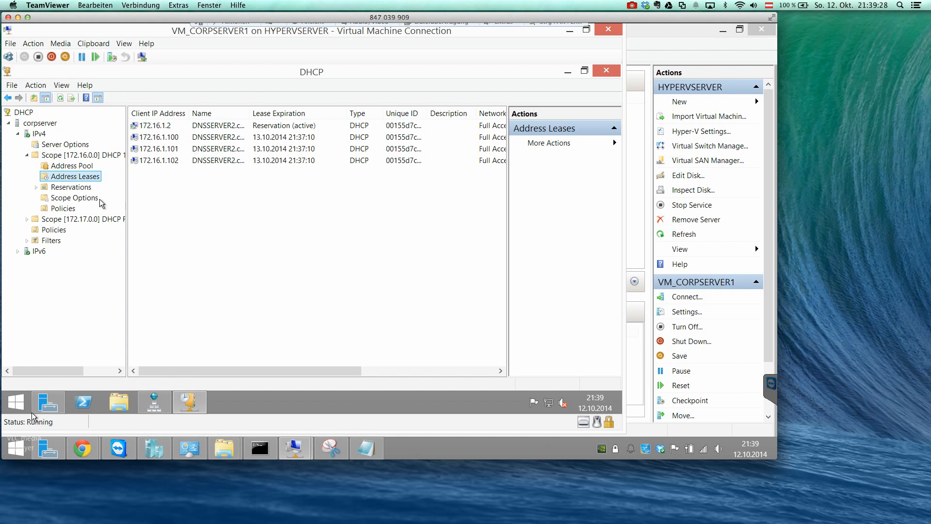
Step: Open an administrator command prompt and run nslookup dnsserver2.corp.zz to test forward resolution
right_click(26, 408)
click(97, 314)
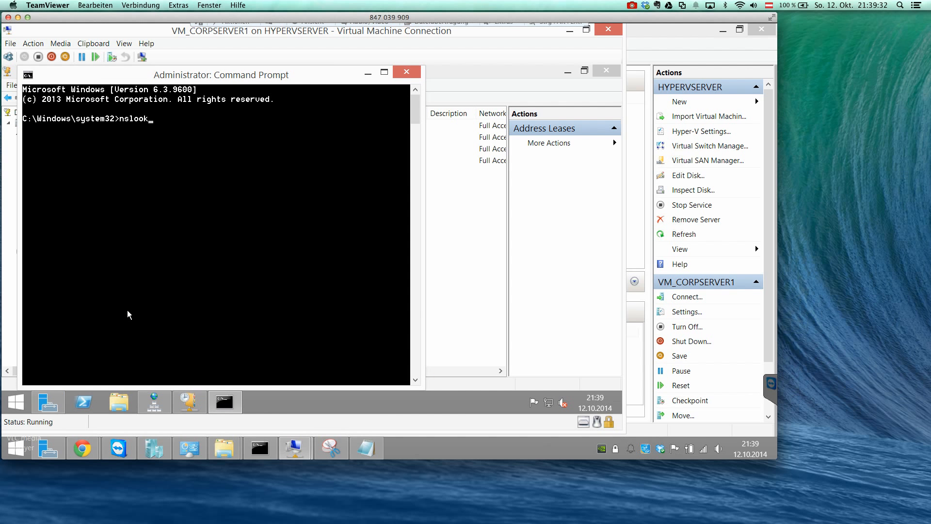
text(nslookup)
text(dnsserver2.corp.zz)
key(Return)
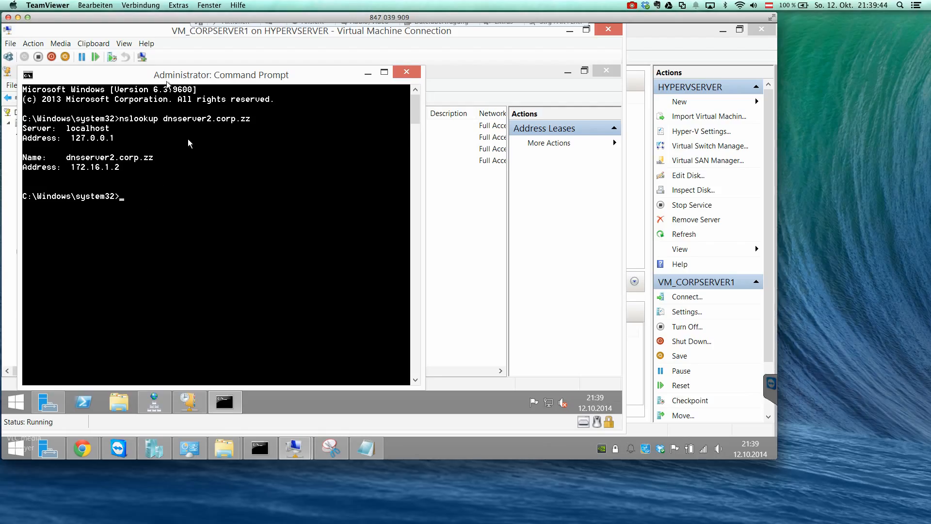
Step: Move the command prompt clear of the DHCP lease addresses and run nslookup 172.16.1.101 to test reverse resolution
drag(165, 80, 380, 87)
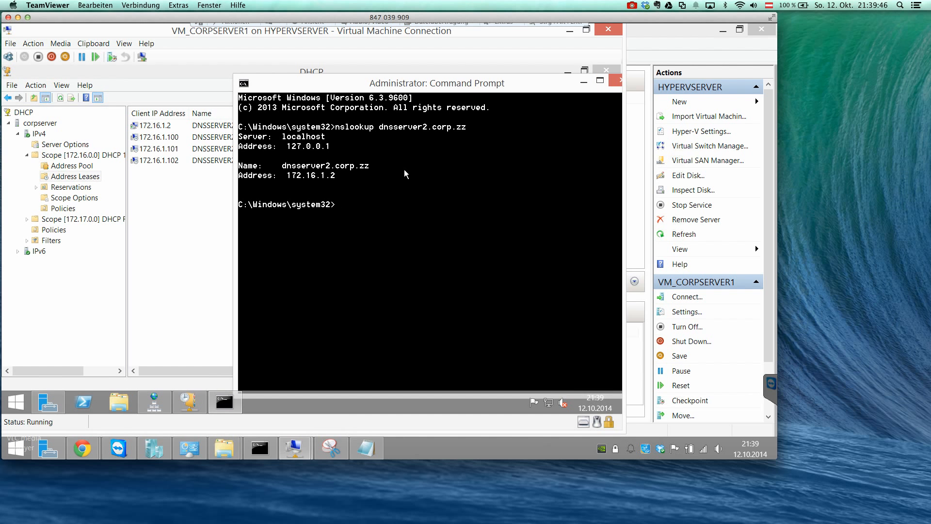
text(nslookup 172.16.1.101)
key(Return)
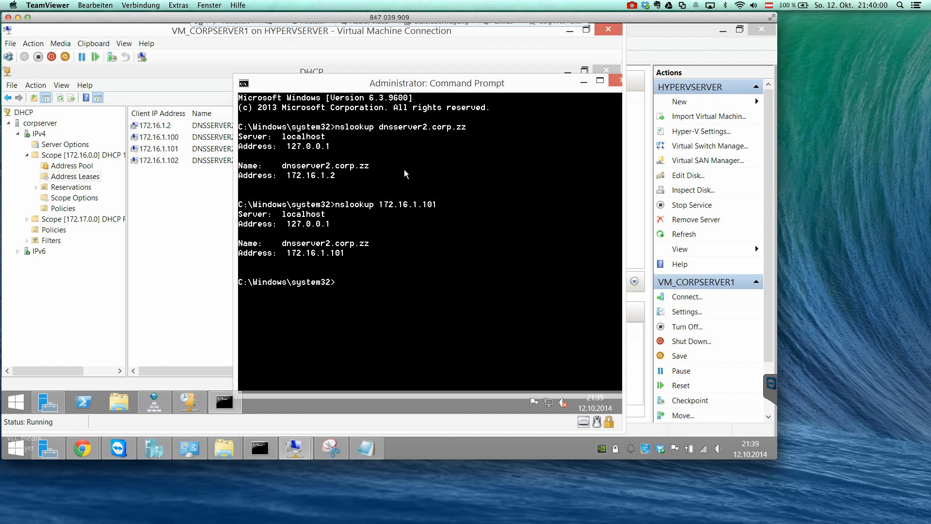